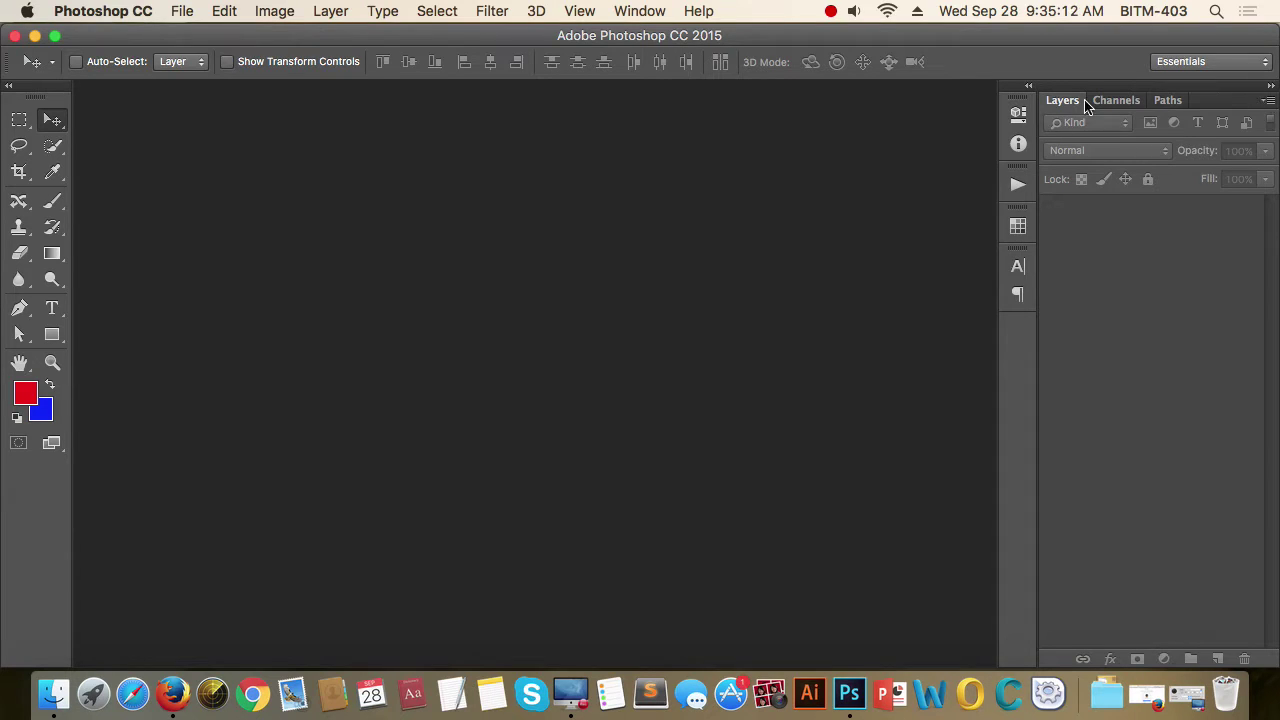
pyautogui.click(1027, 87)
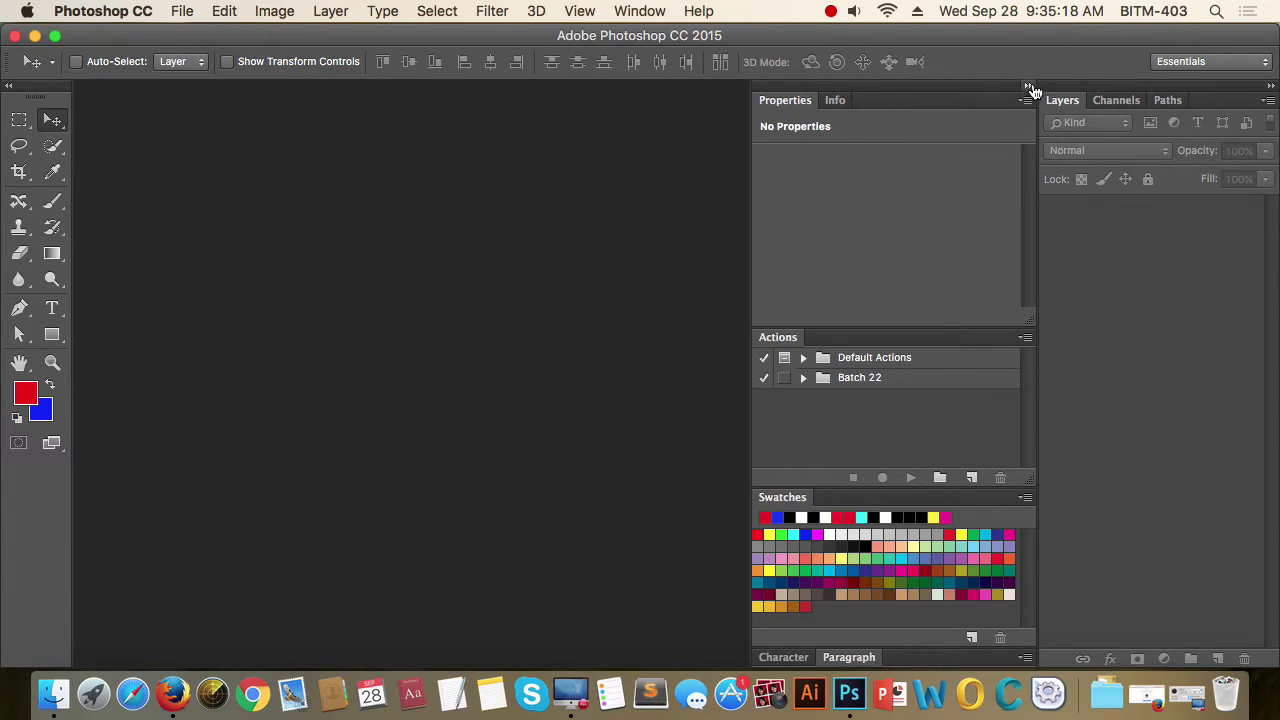
pyautogui.click(1029, 86)
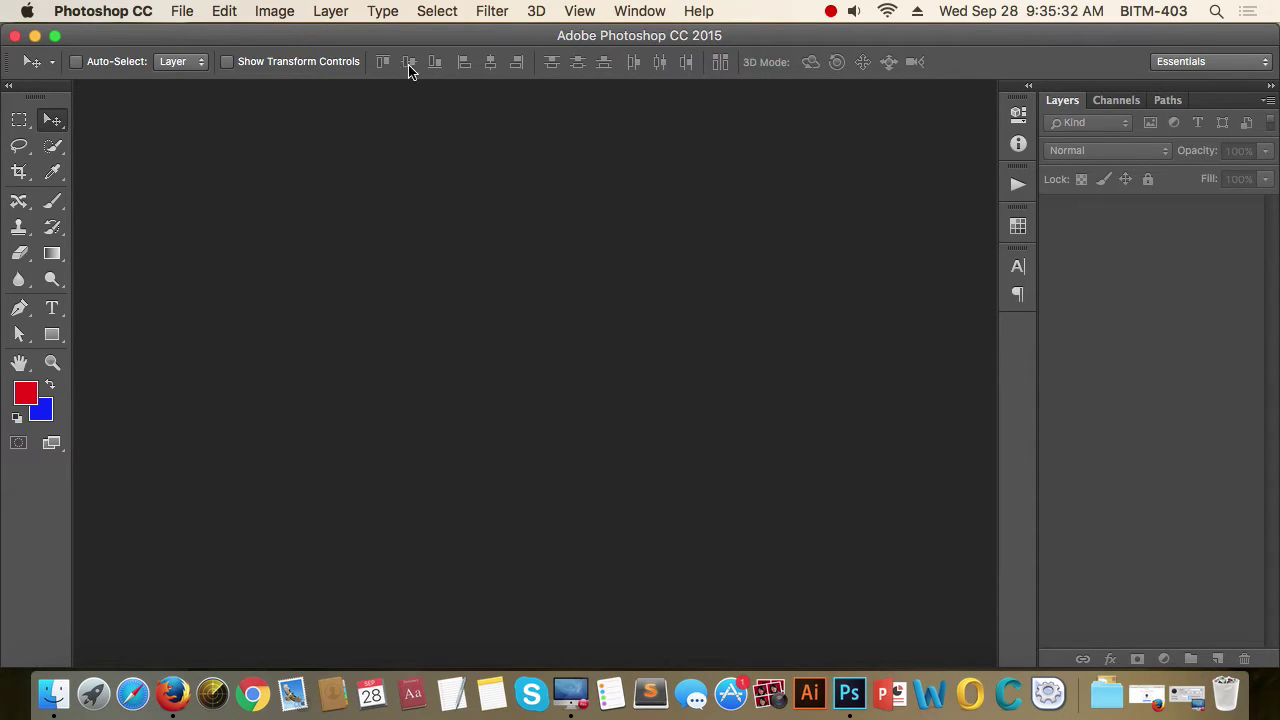
pyautogui.click(1266, 65)
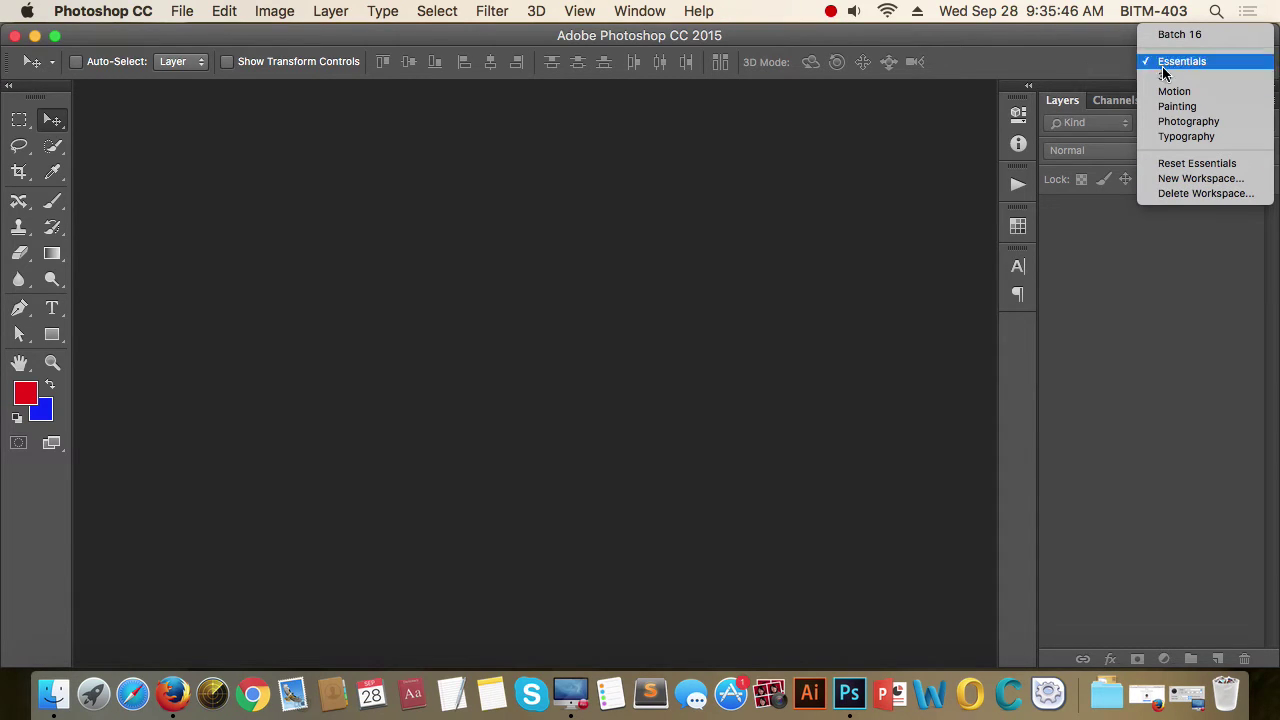
pyautogui.click(1090, 68)
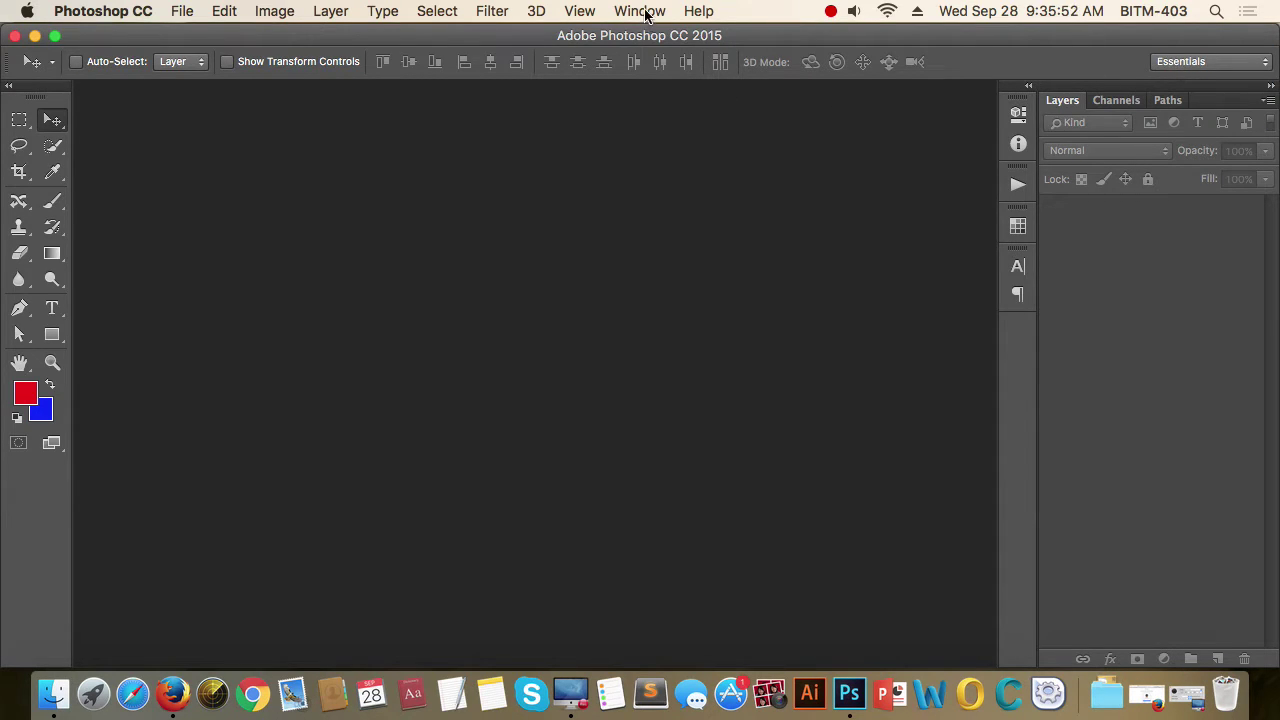
pyautogui.click(645, 11)
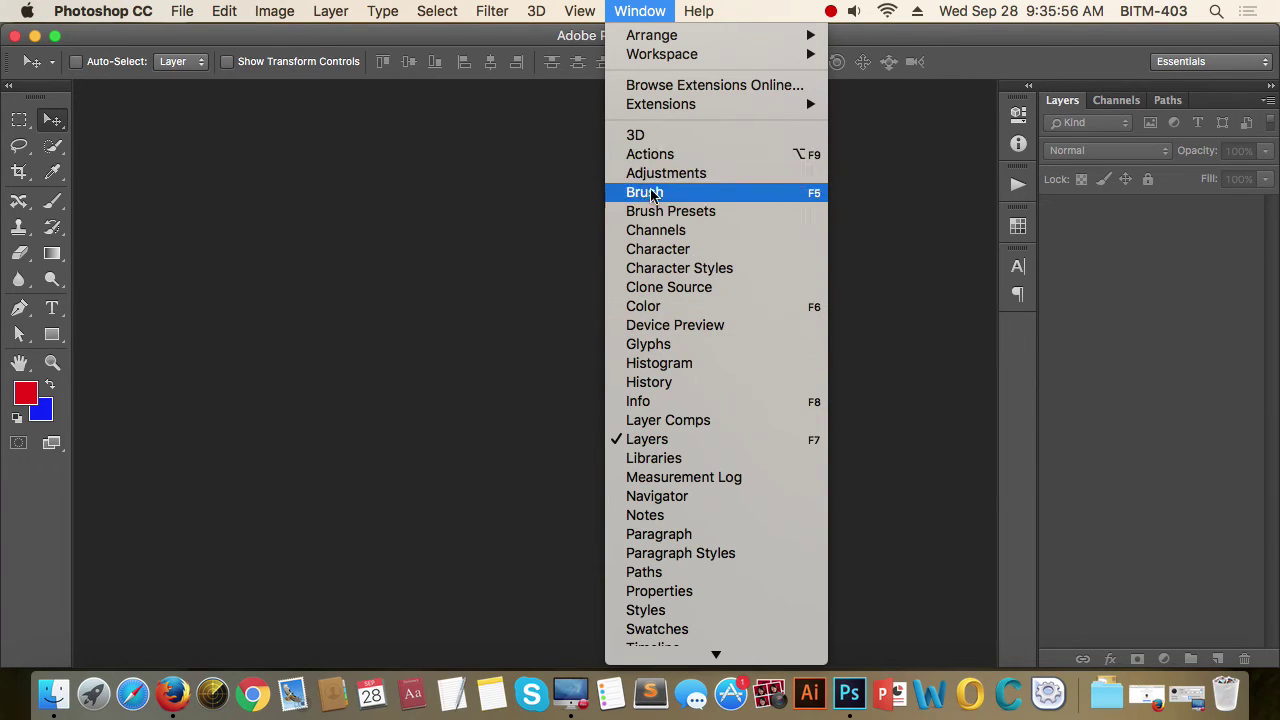
pyautogui.click(518, 196)
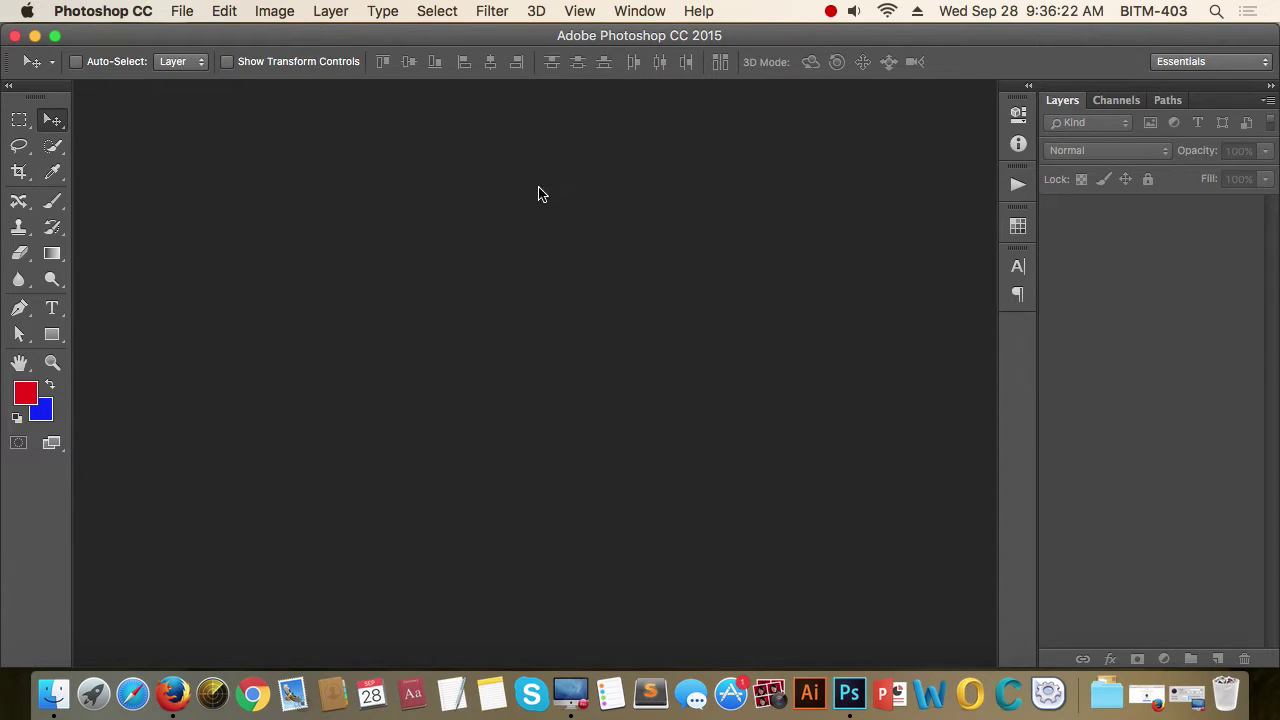
# Start a new document with resolution in Pixels/Inch, RGB Color mode and 8 bit depth
pyautogui.click(183, 14)
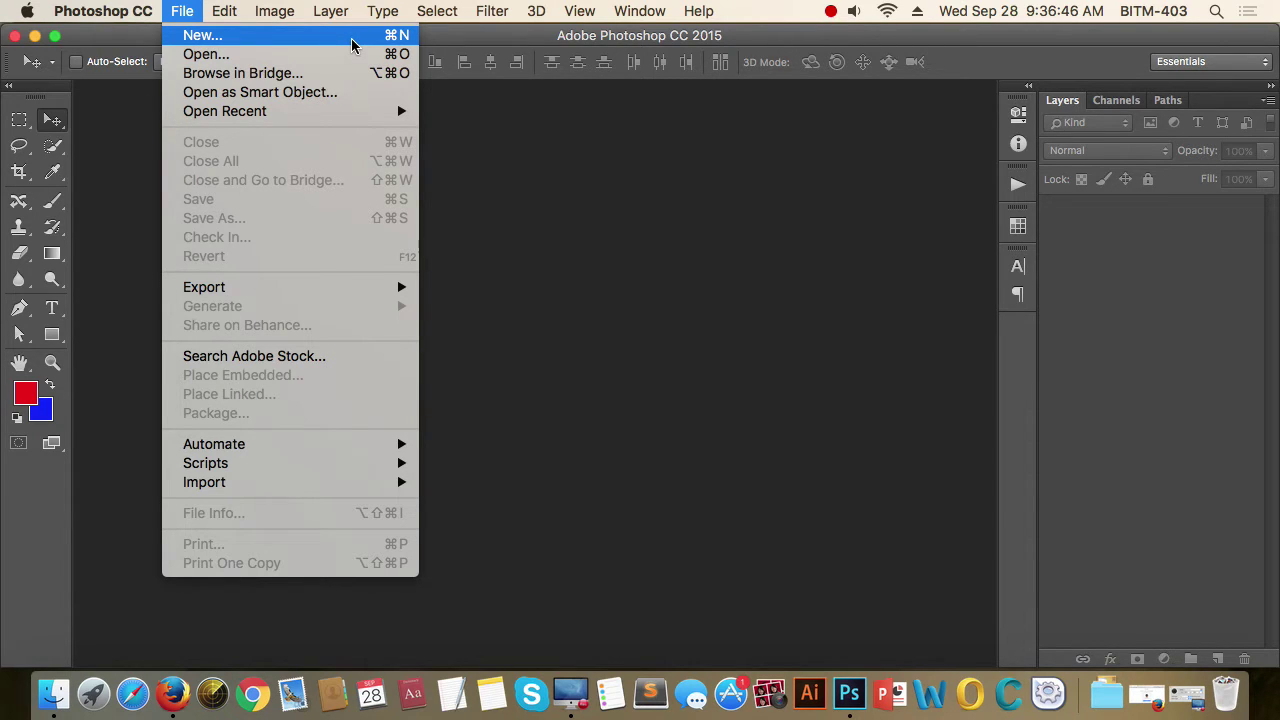
pyautogui.click(352, 38)
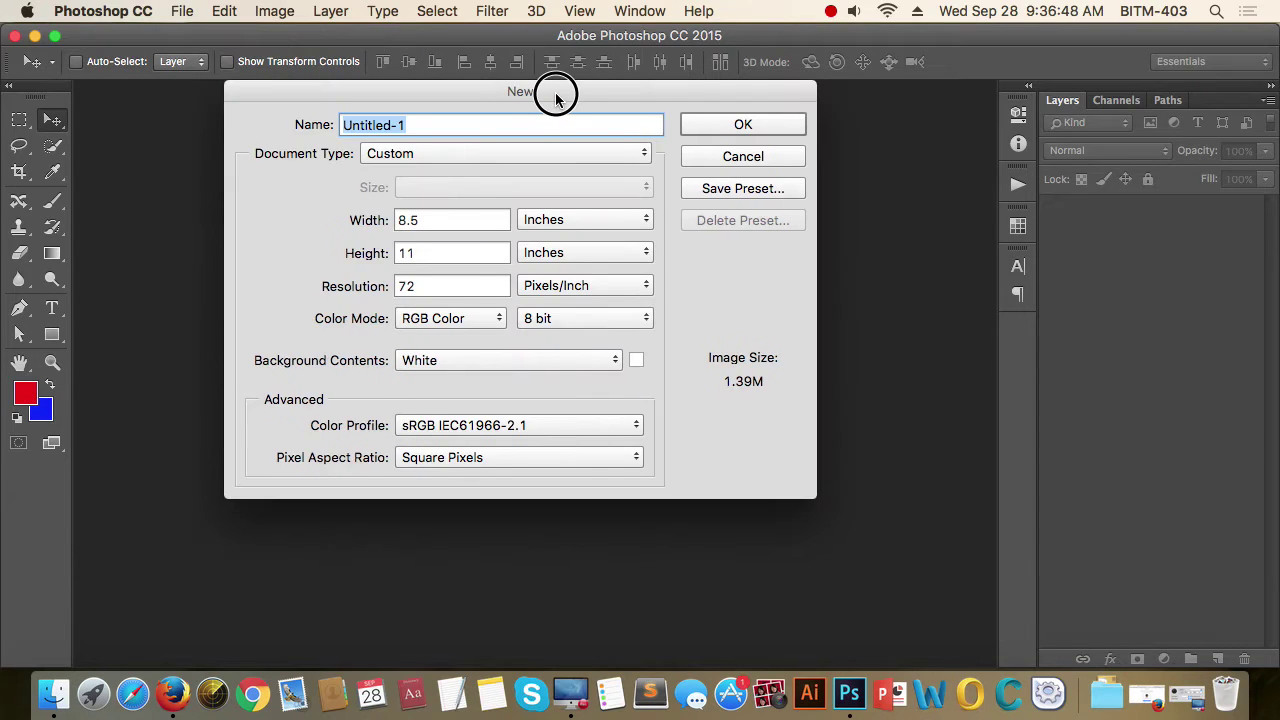
pyautogui.moveTo(556, 97); pyautogui.dragTo(617, 87)
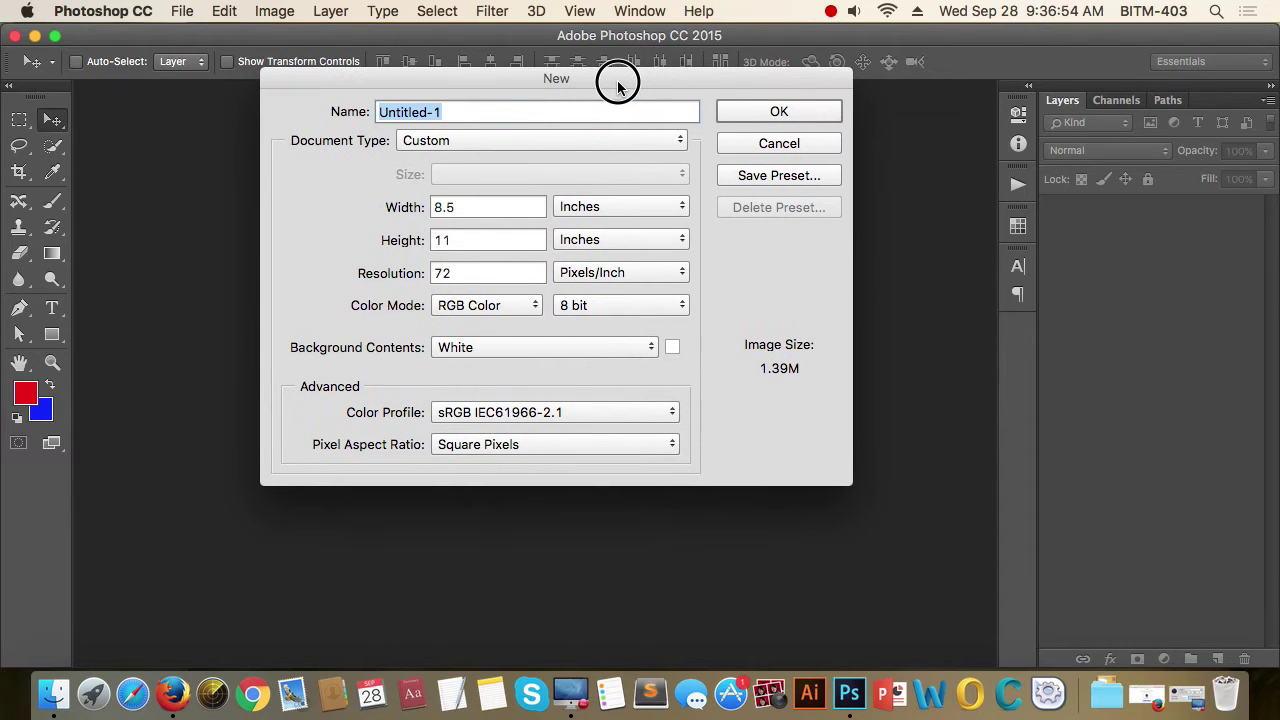
pyautogui.click(686, 74)
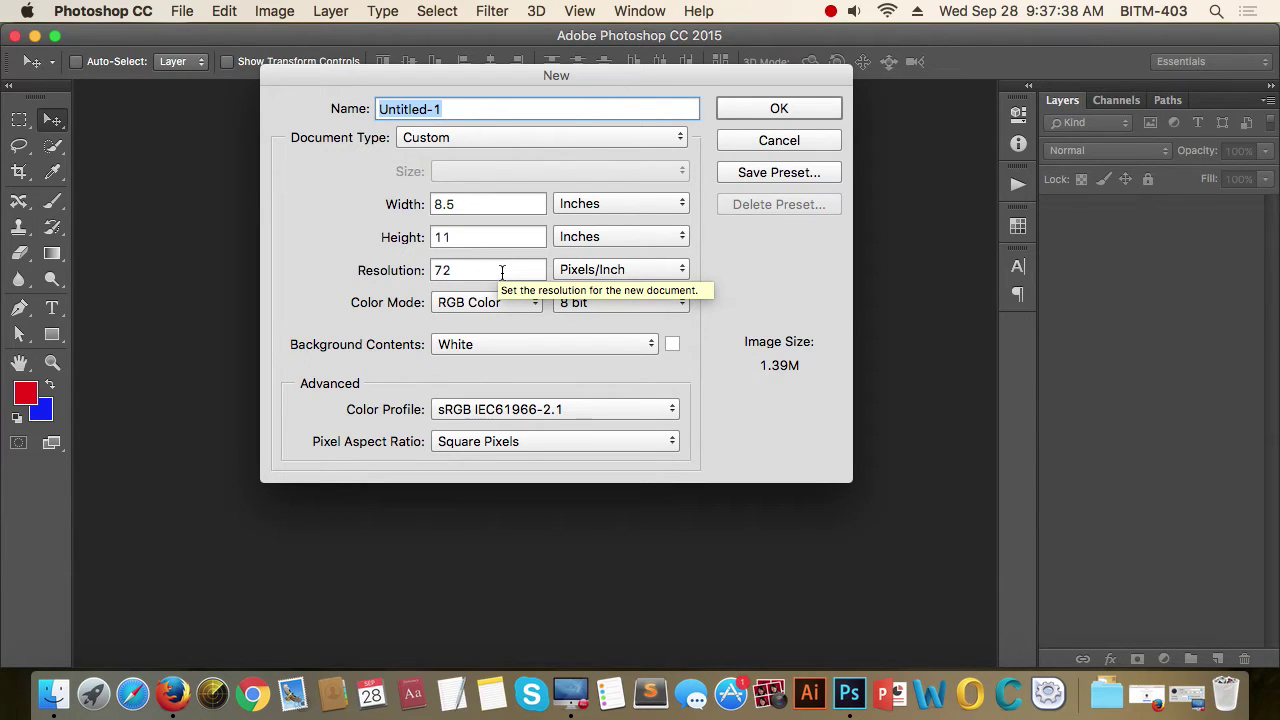
pyautogui.click(676, 274)
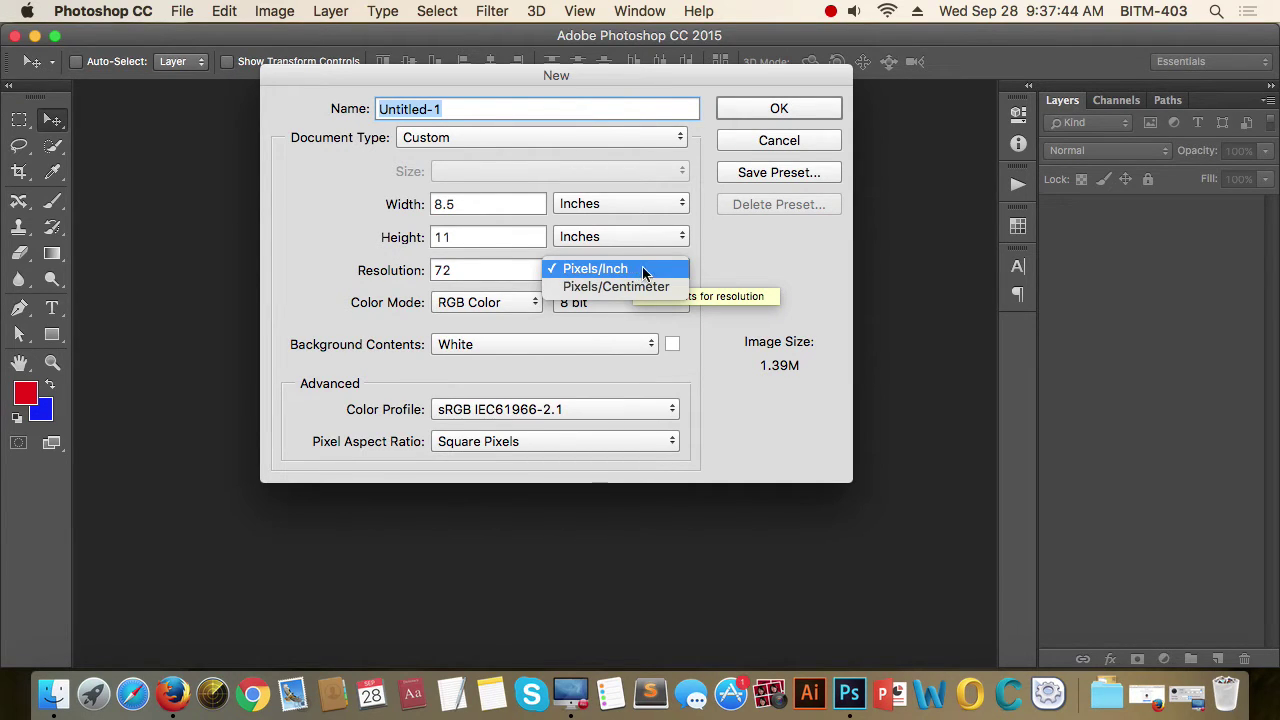
pyautogui.click(734, 257)
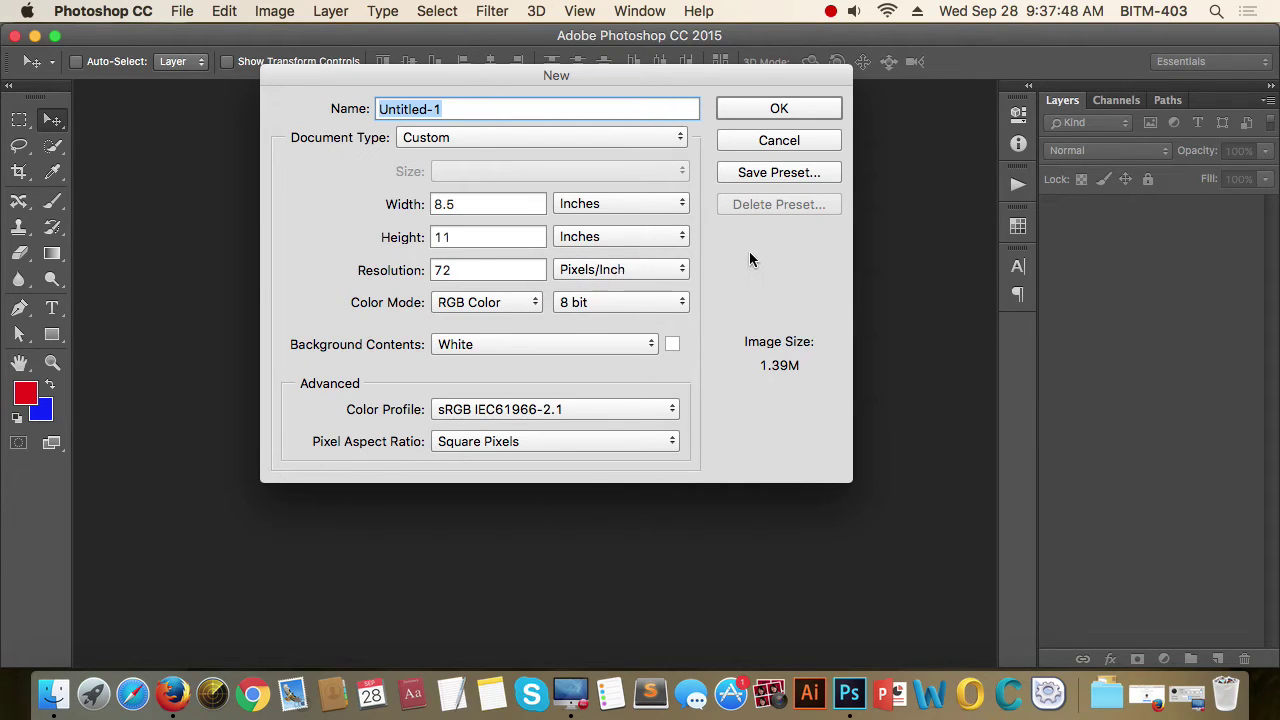
pyautogui.click(537, 309)
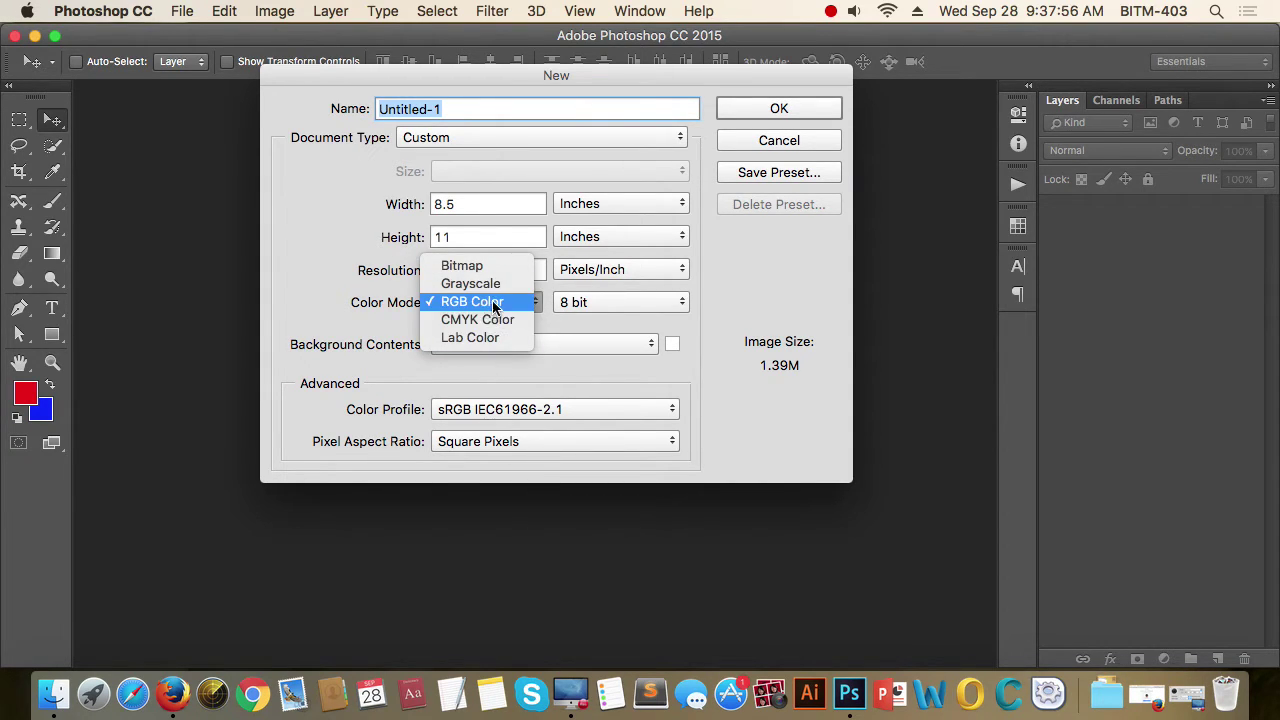
pyautogui.click(488, 302)
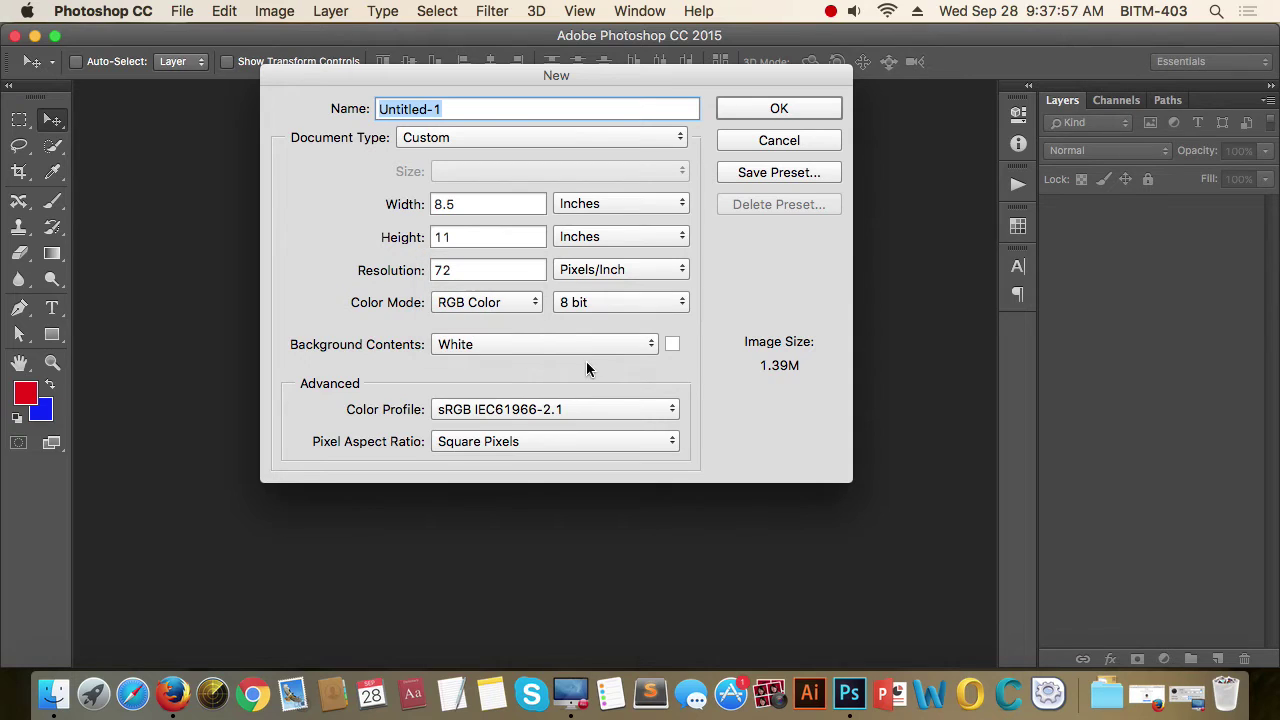
pyautogui.click(599, 306)
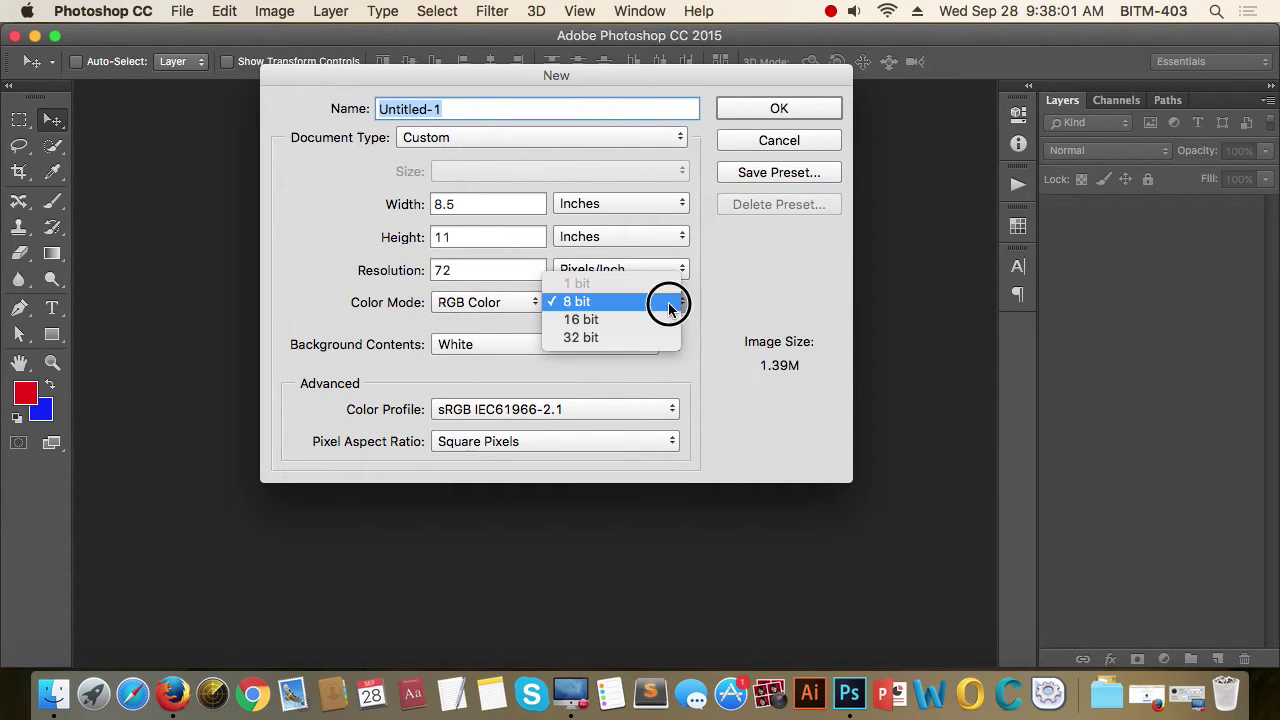
pyautogui.click(604, 301)
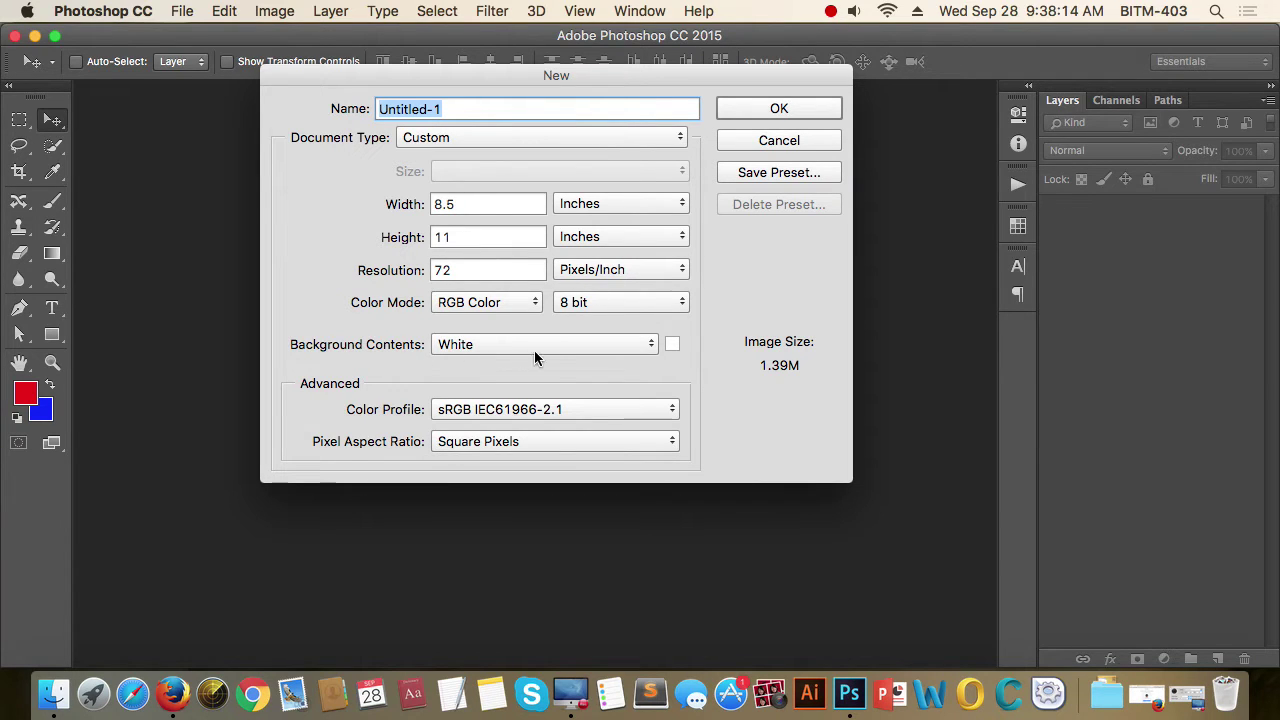
# Create the document at 8.5 by 11 inches and 72 resolution, keeping the background contents White
pyautogui.moveTo(458, 78); pyautogui.dragTo(706, 97)
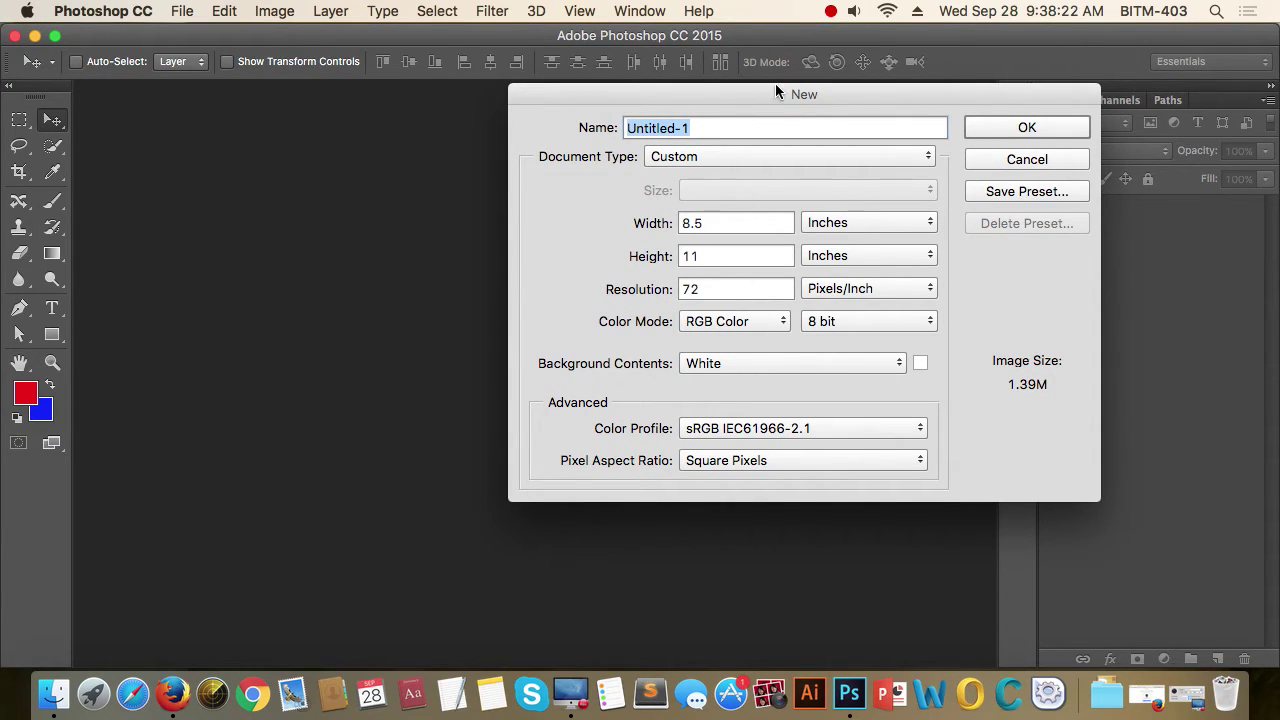
pyautogui.moveTo(775, 91); pyautogui.dragTo(703, 74)
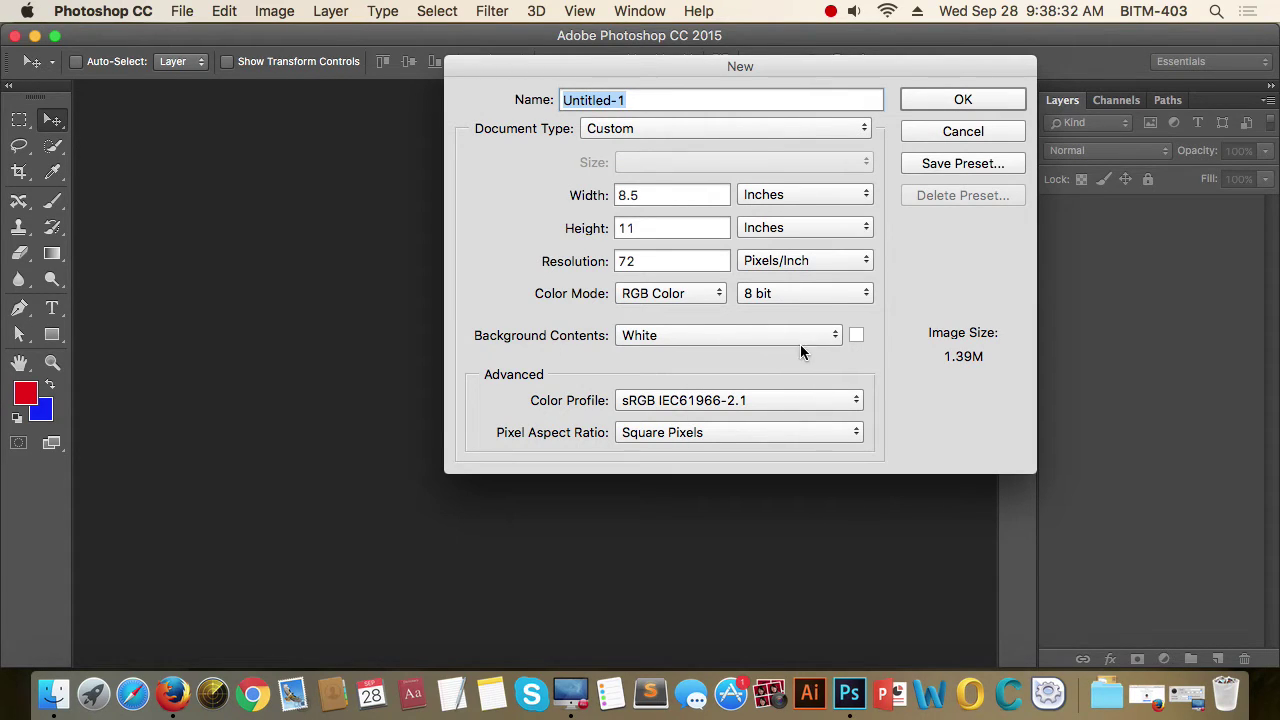
pyautogui.click(835, 337)
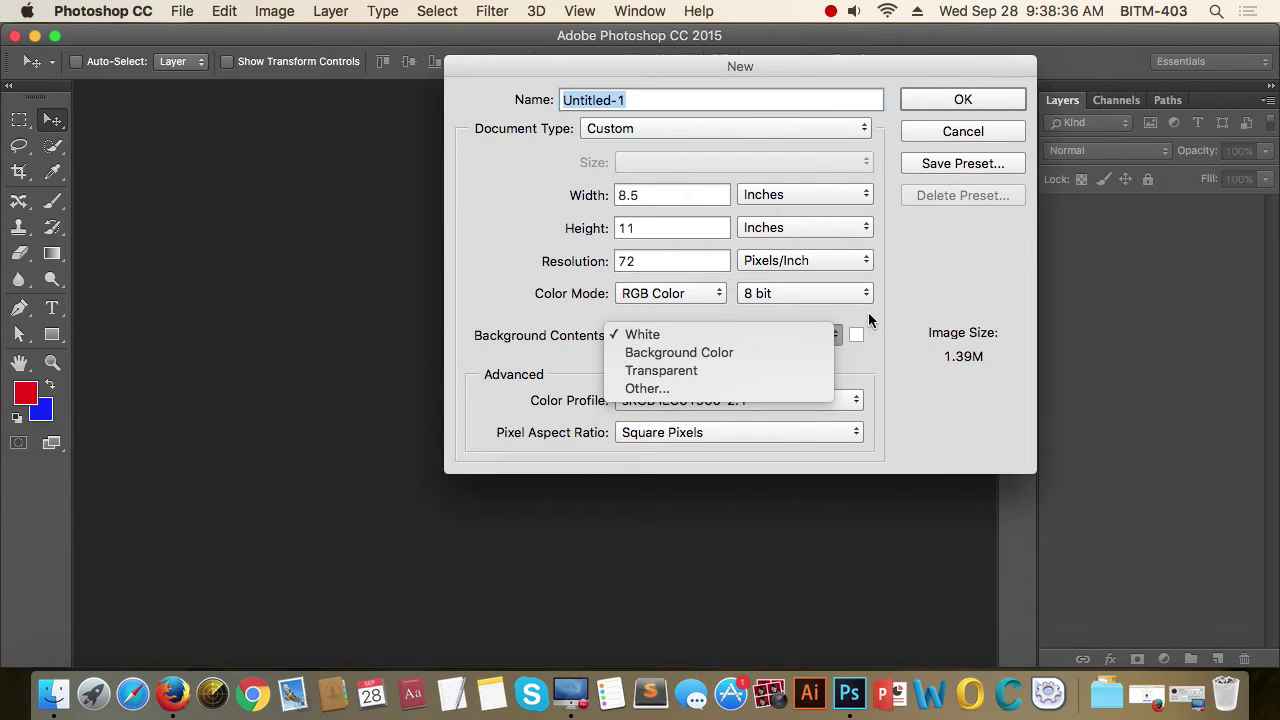
pyautogui.click(896, 357)
pyautogui.click(857, 337)
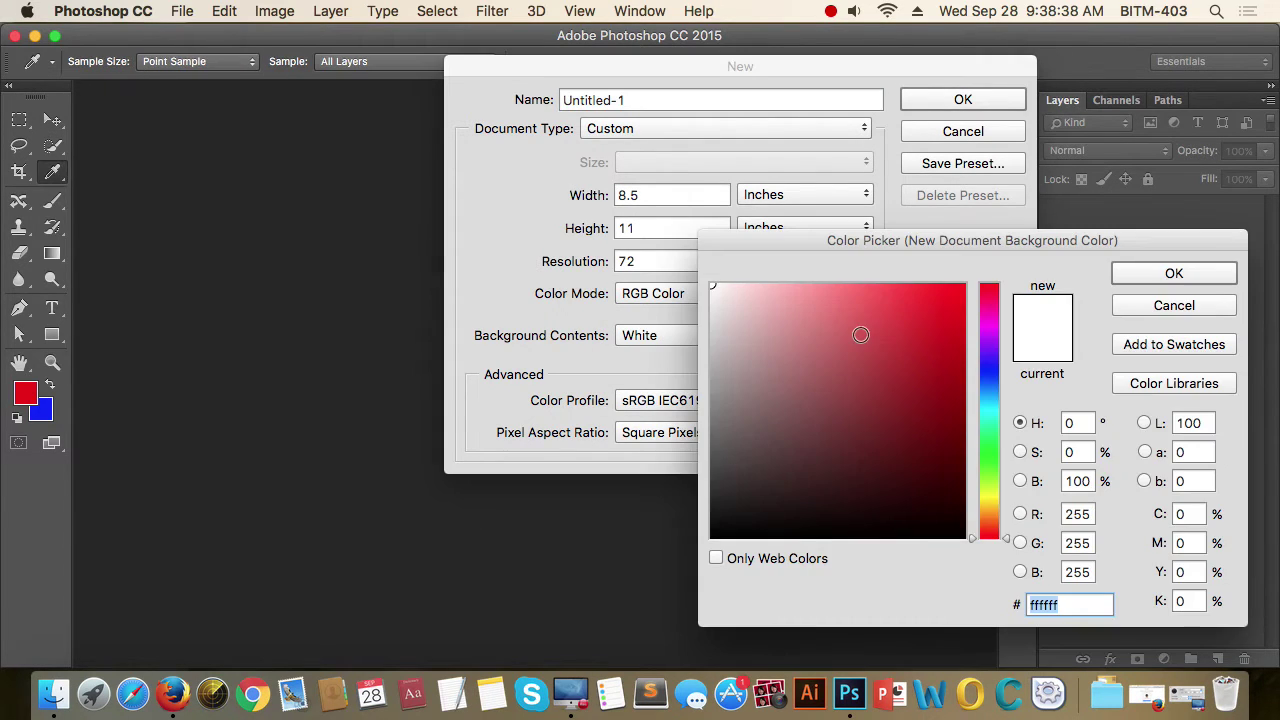
pyautogui.click(1190, 308)
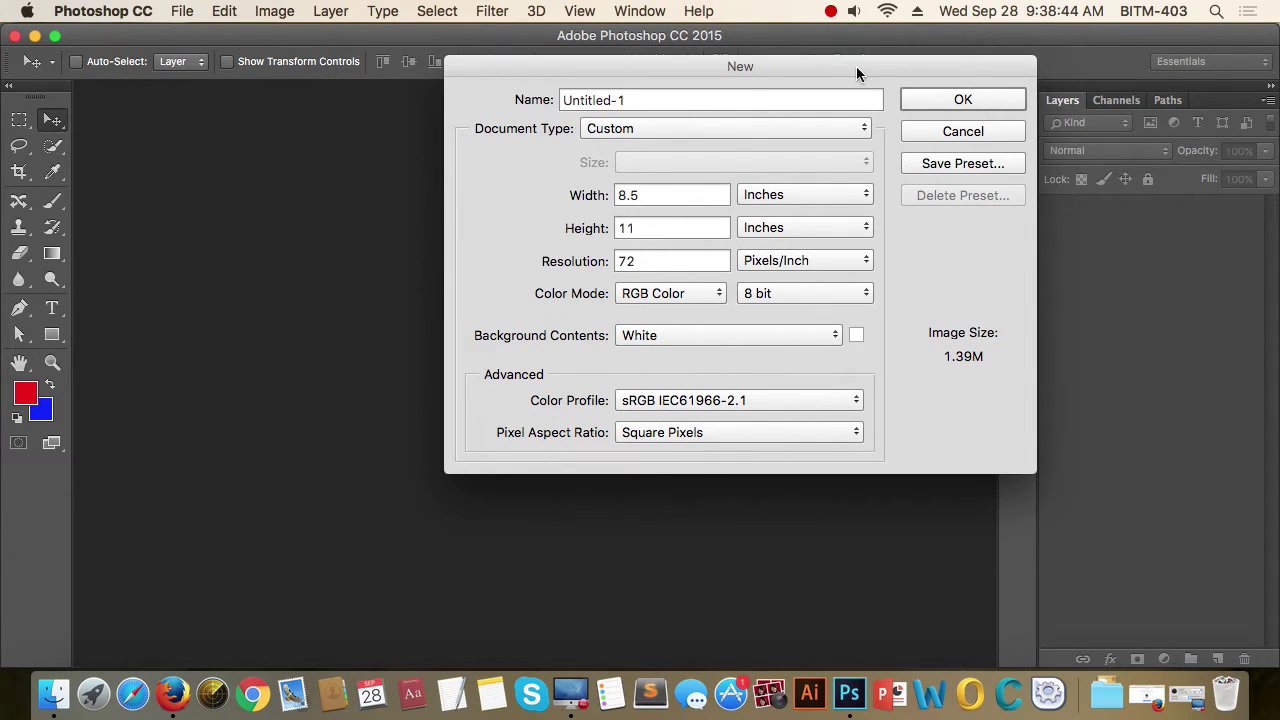
pyautogui.moveTo(856, 66); pyautogui.dragTo(693, 86)
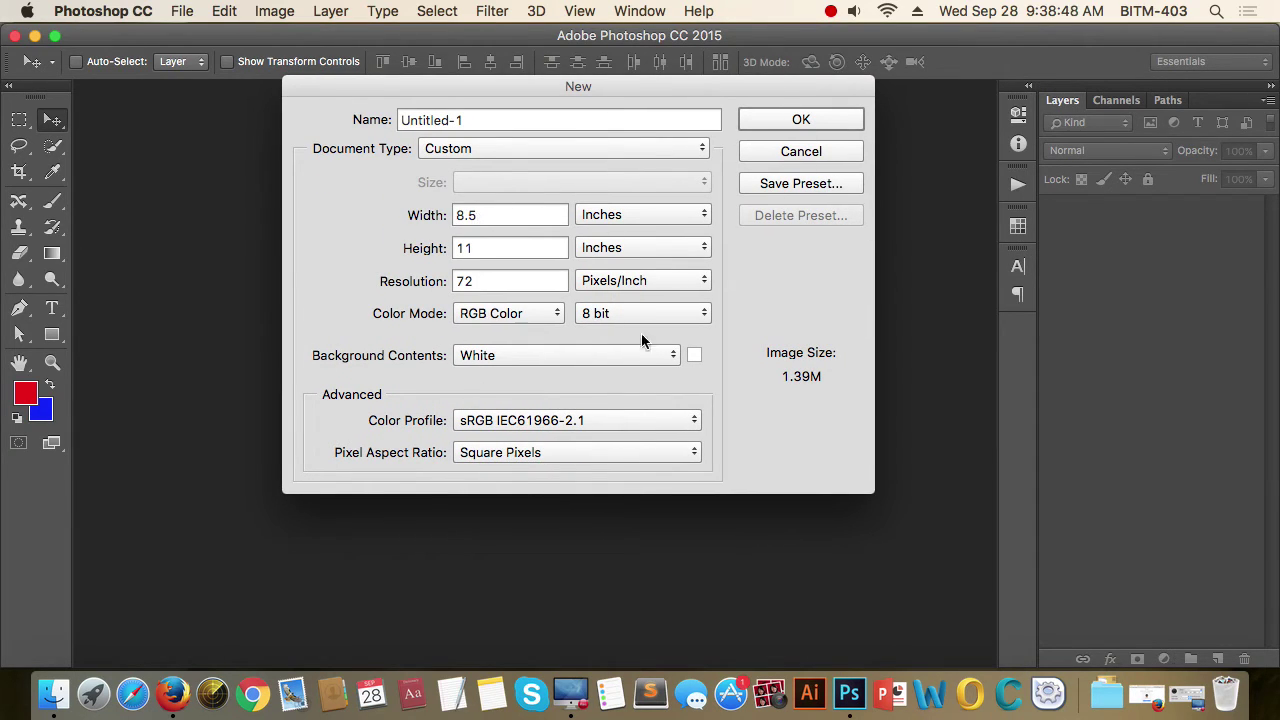
pyautogui.click(842, 119)
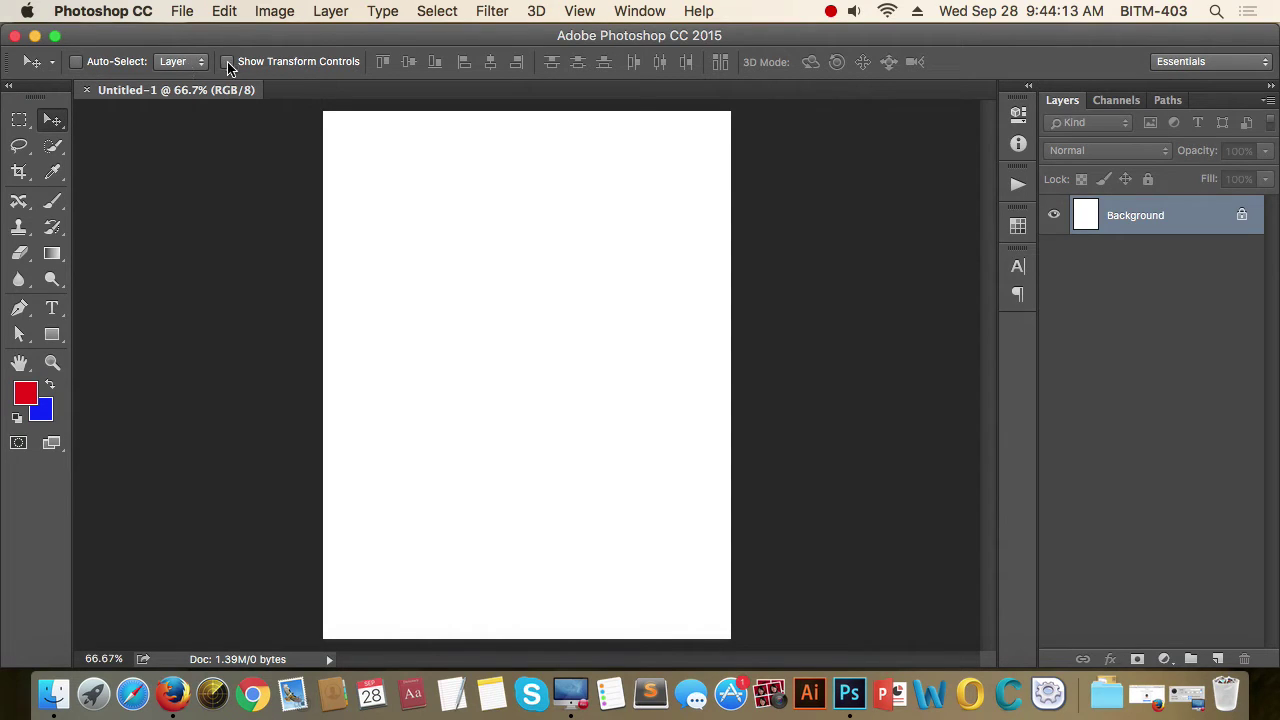
# Compare the tool options of the Rectangular Marquee, Lasso, Quick Selection, Eyedropper and Move tools
pyautogui.click(19, 123)
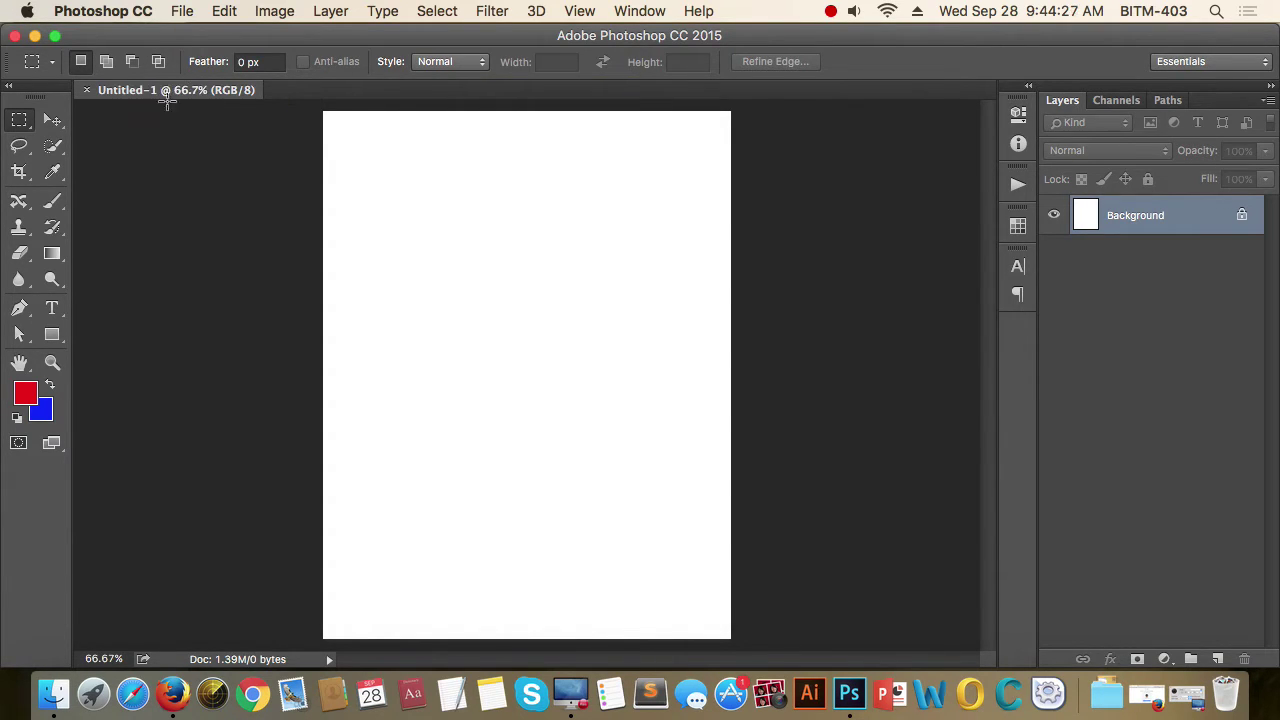
pyautogui.click(19, 146)
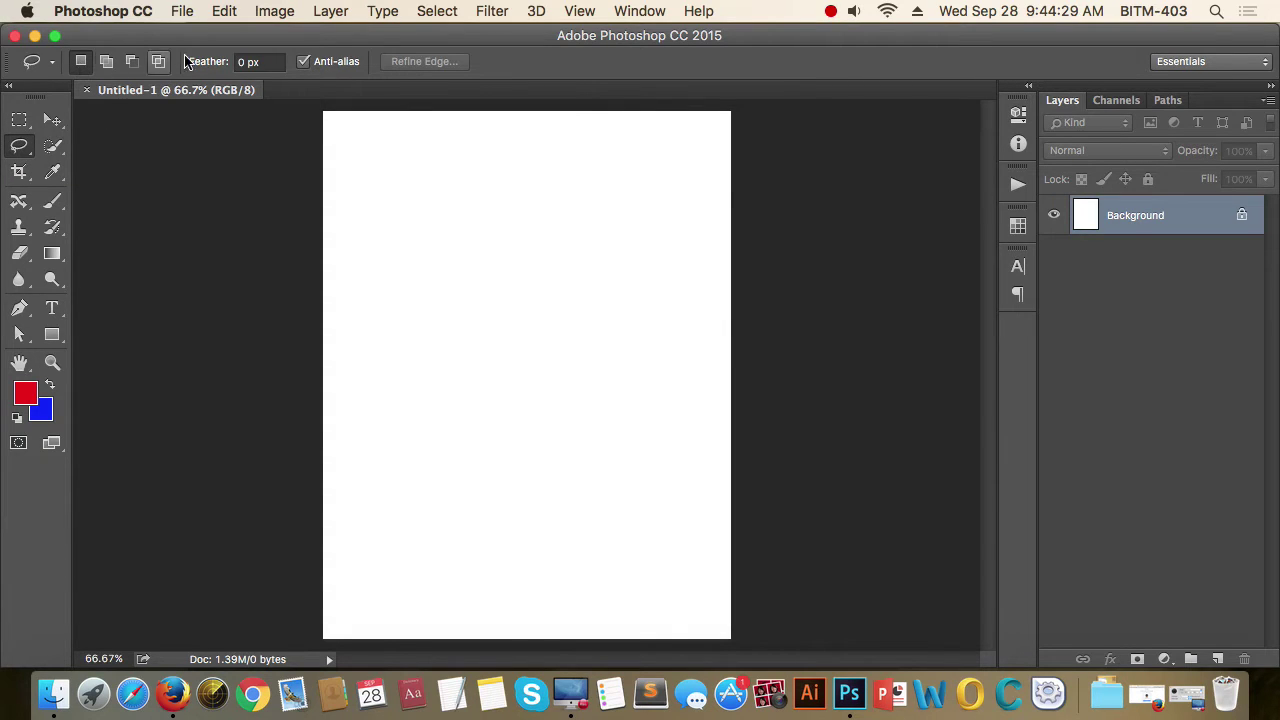
pyautogui.click(52, 146)
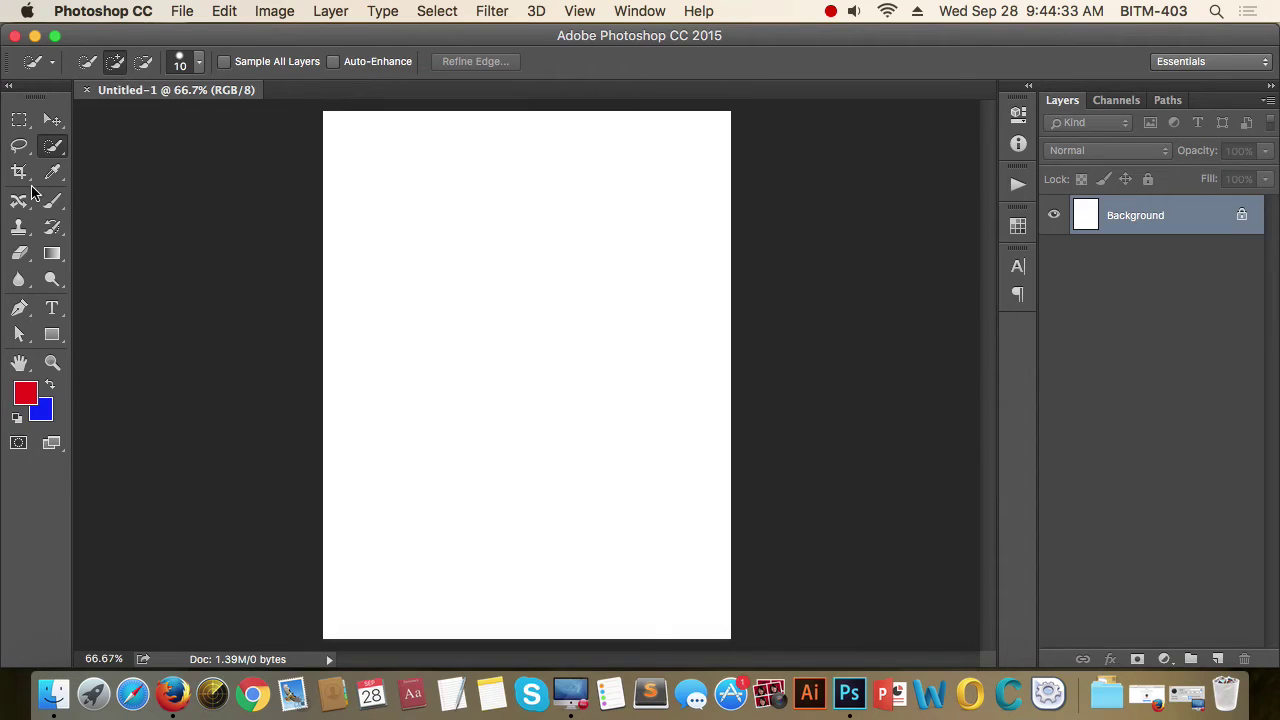
pyautogui.click(52, 172)
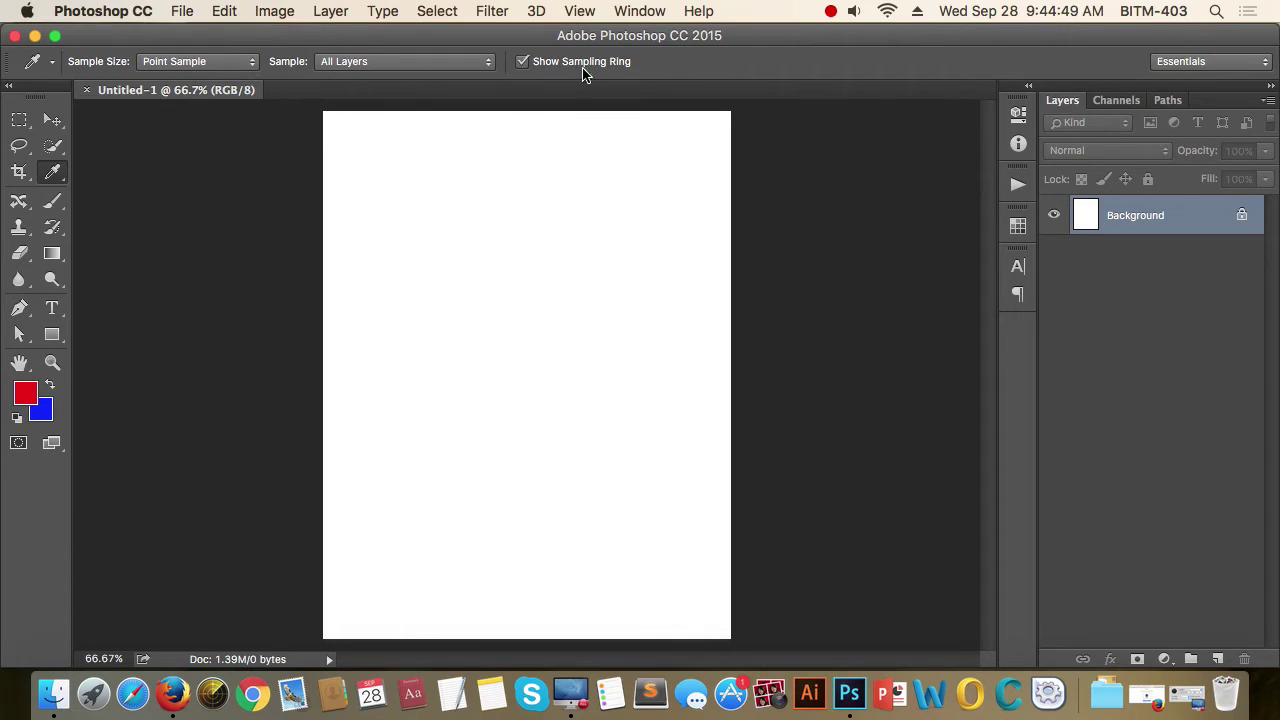
pyautogui.click(52, 119)
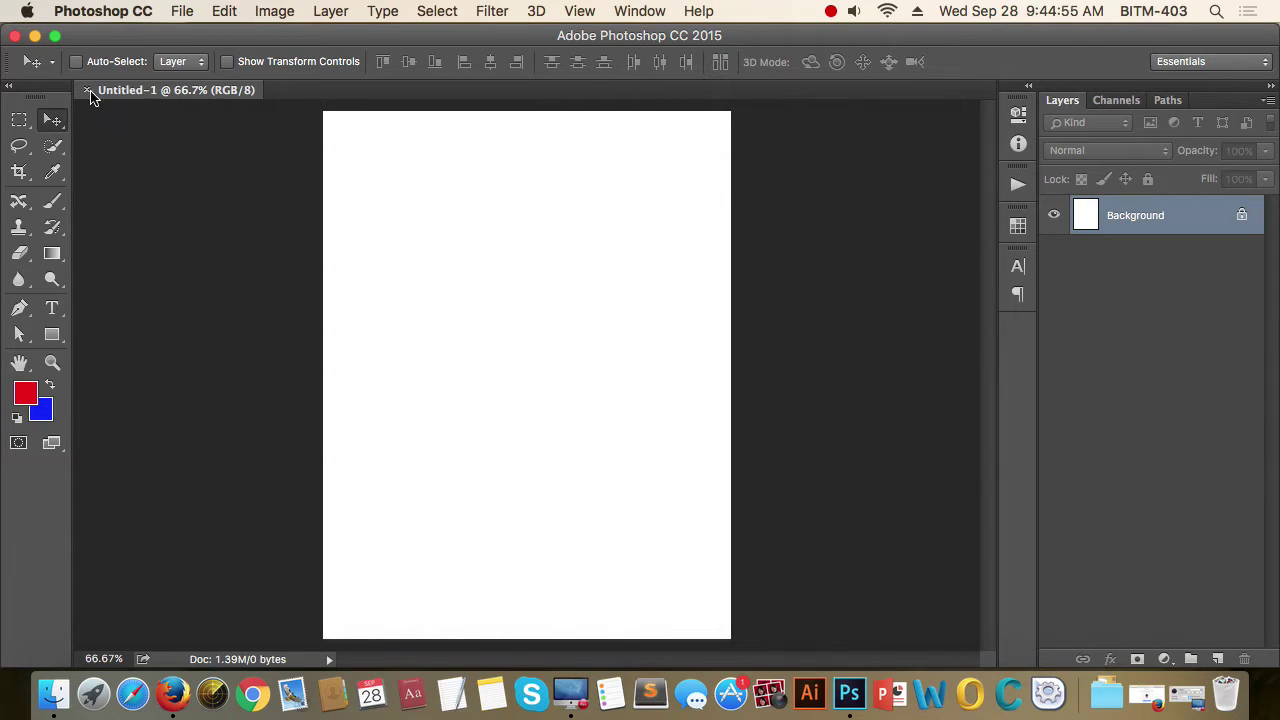
# Draw a rectangle shape of about 290 by 239 px near the middle of the page with the Rectangle Tool
pyautogui.click(52, 336)
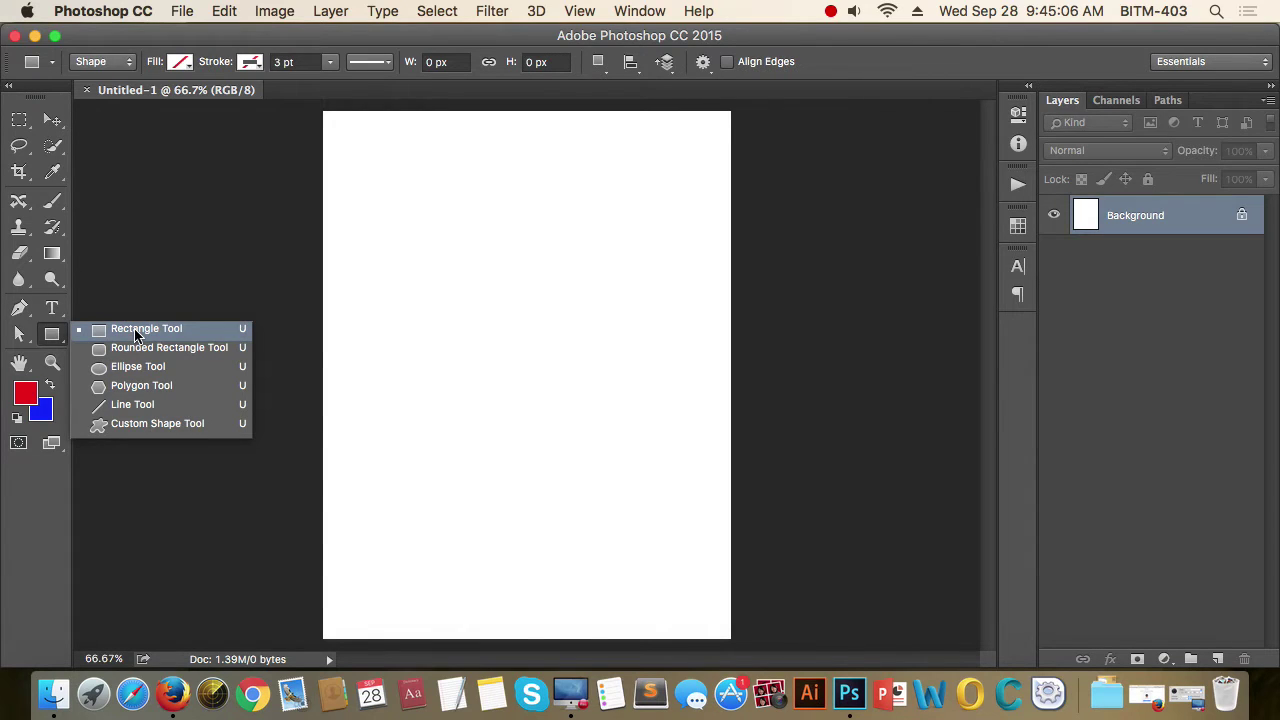
pyautogui.click(52, 336)
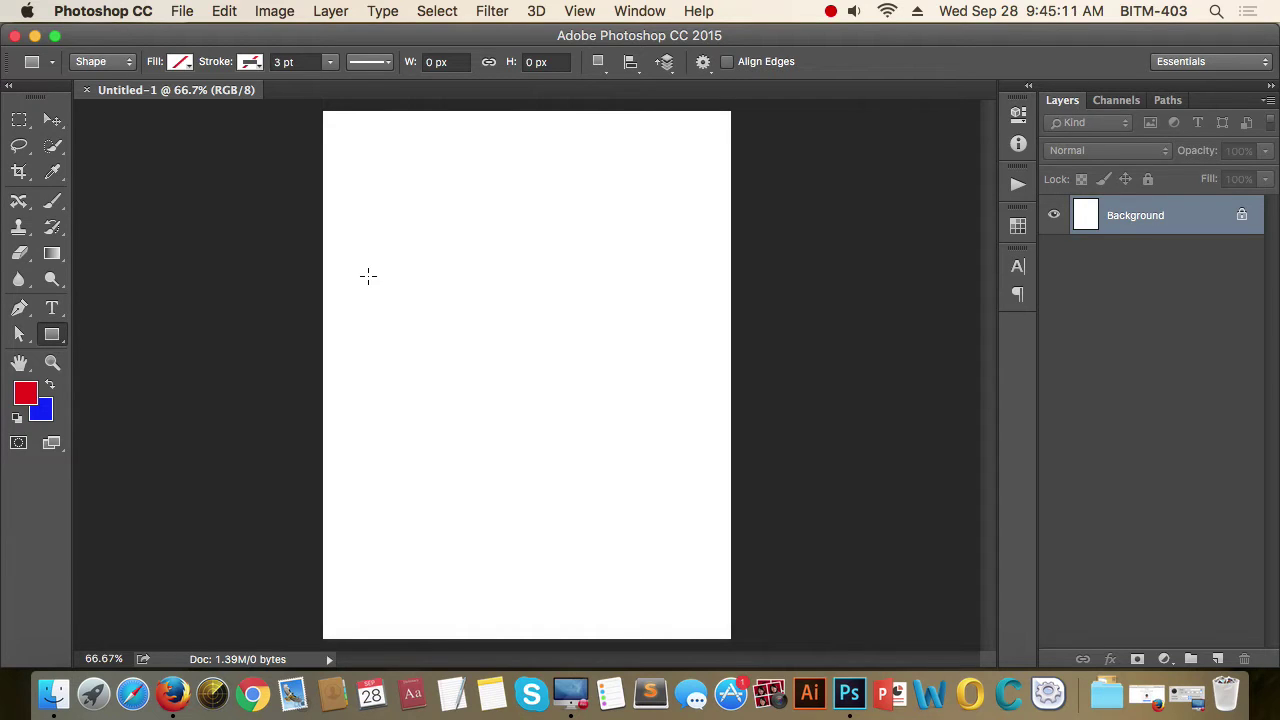
pyautogui.rightClick(52, 336)
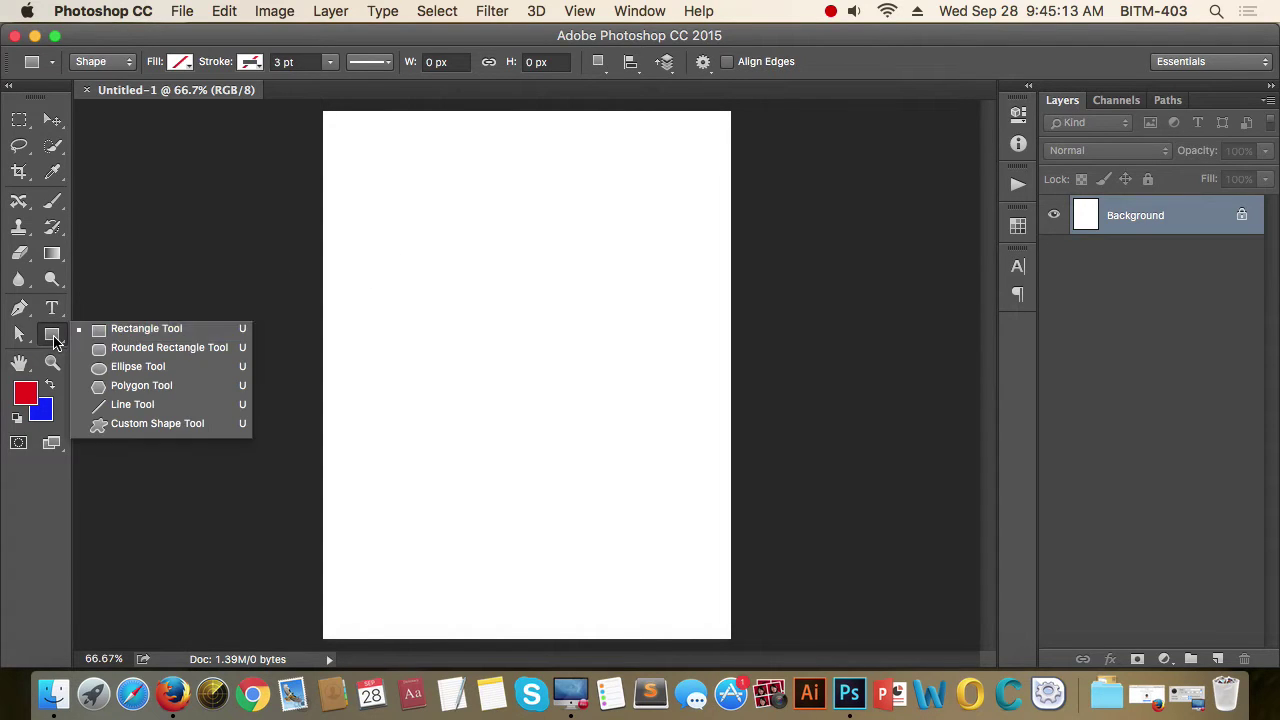
pyautogui.click(134, 330)
pyautogui.moveTo(401, 290); pyautogui.dragTo(594, 448)
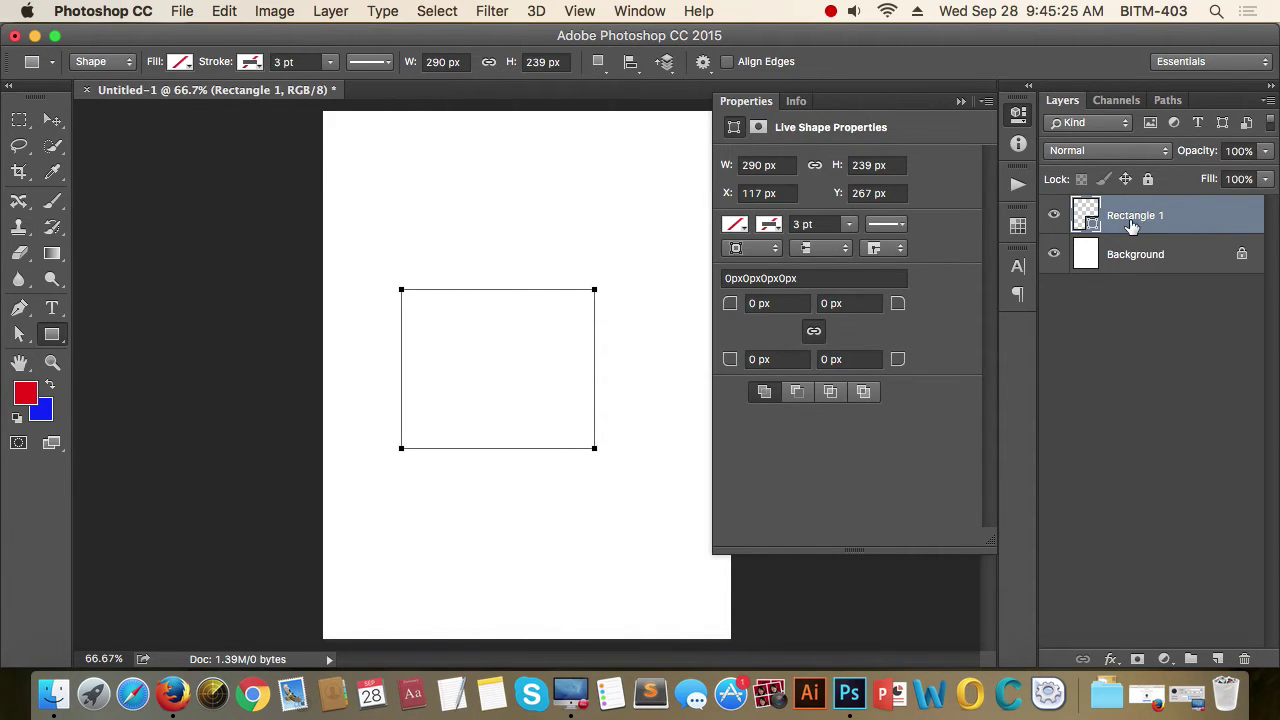
# Give the rectangle a solid red fill and switch to the Move tool
pyautogui.click(180, 62)
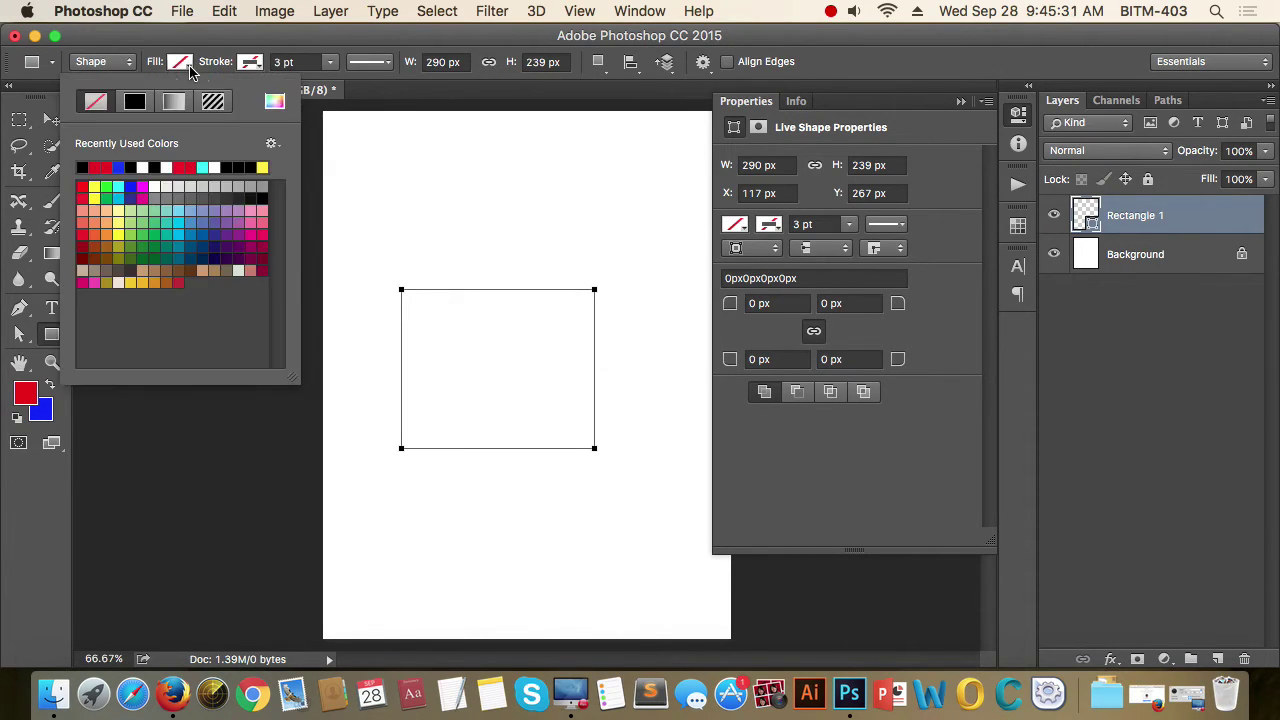
pyautogui.click(141, 104)
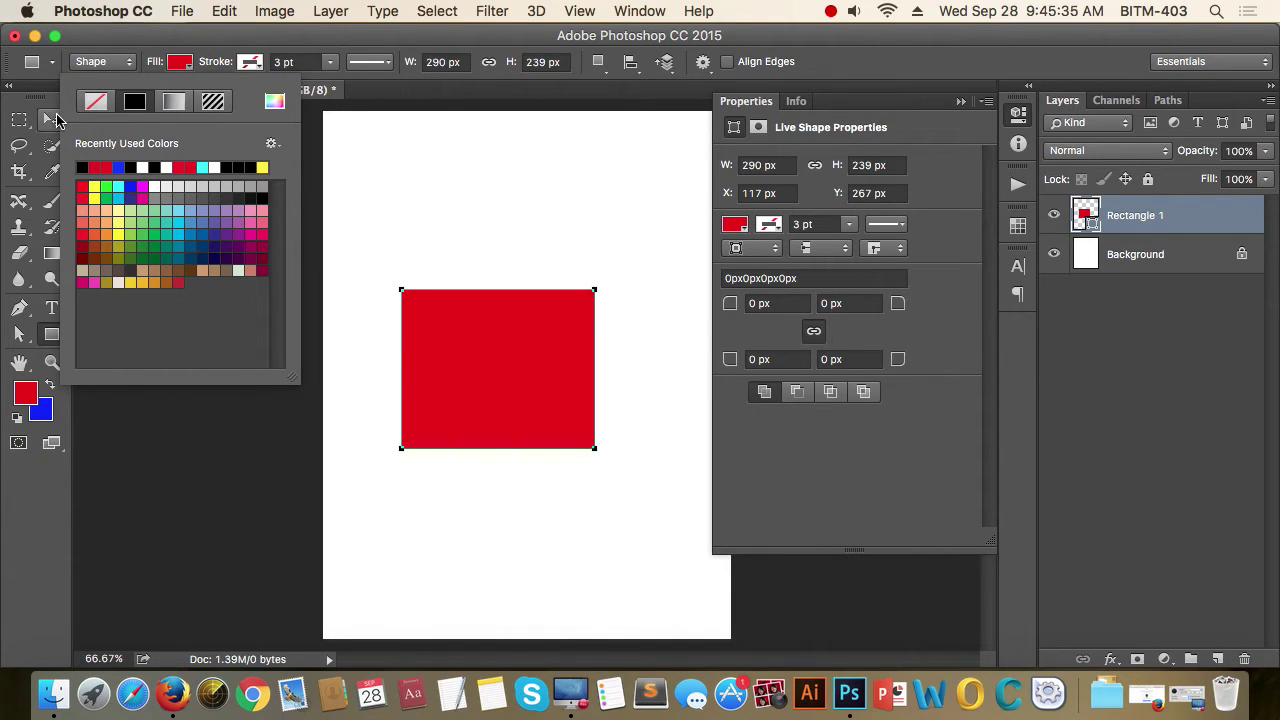
pyautogui.click(52, 120)
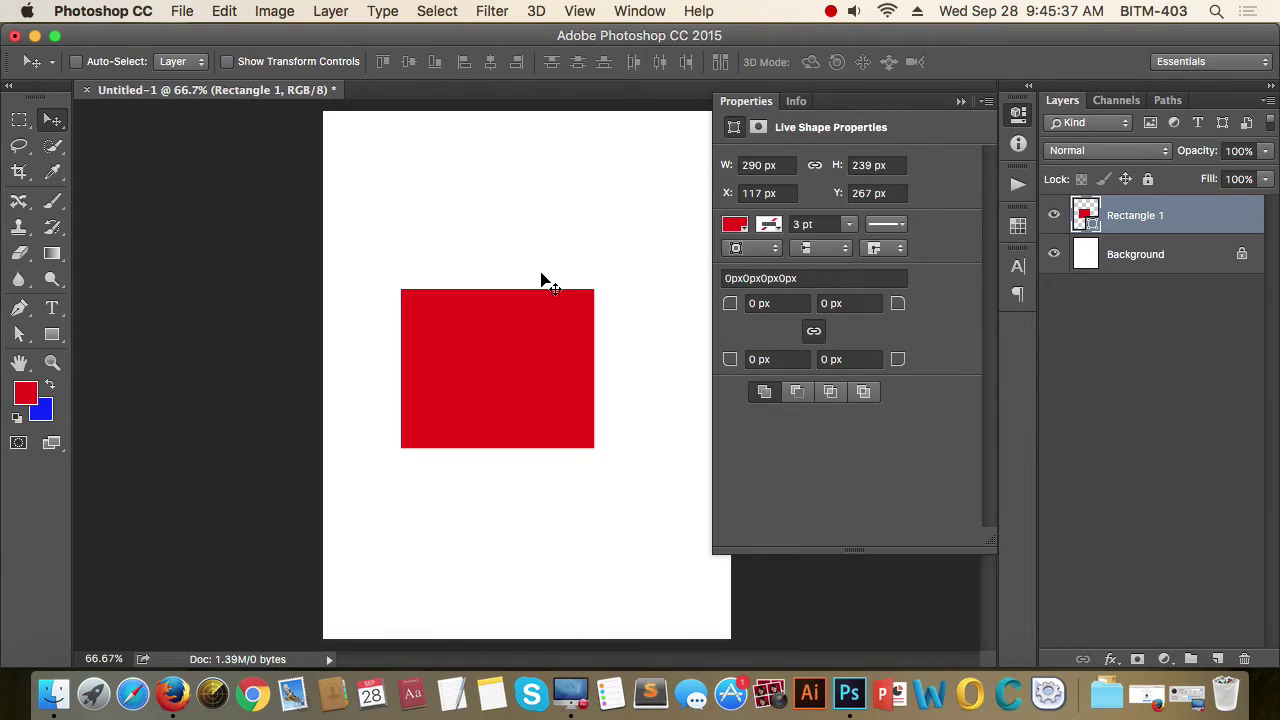
# Reposition the red rectangle in the upper half of the page and collapse the Properties panel
pyautogui.moveTo(505, 354); pyautogui.dragTo(535, 313)
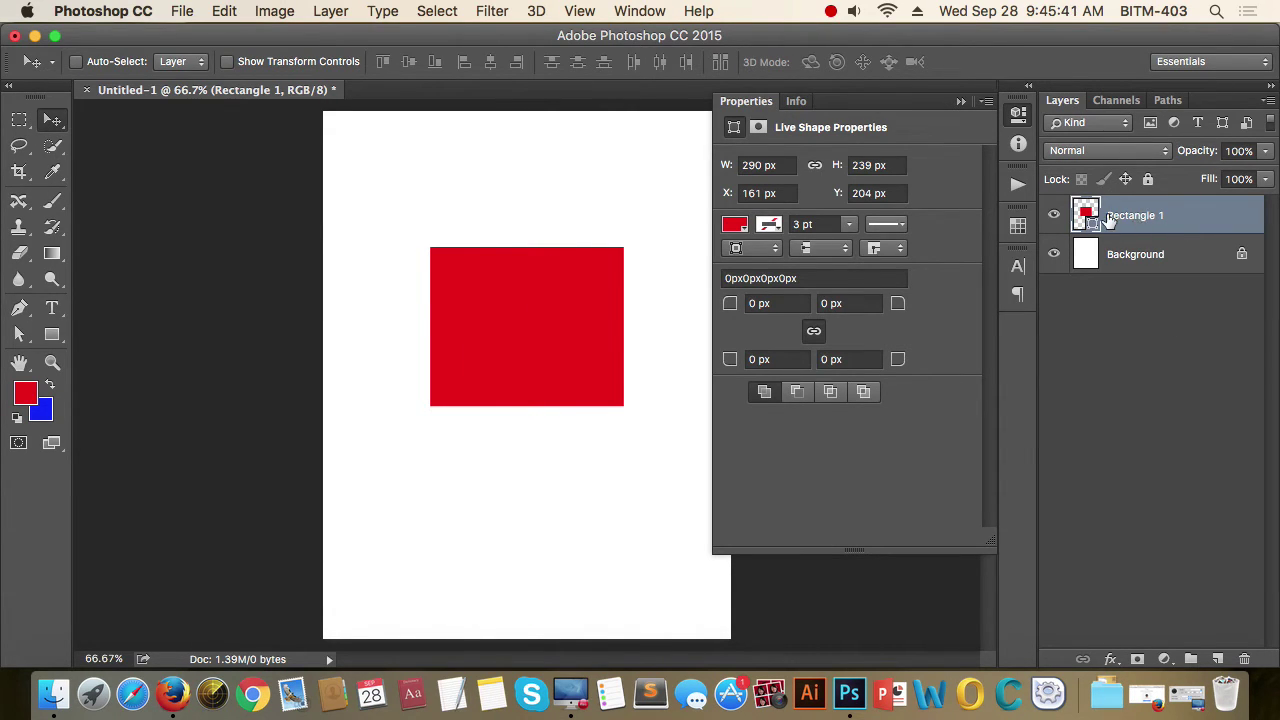
pyautogui.click(960, 101)
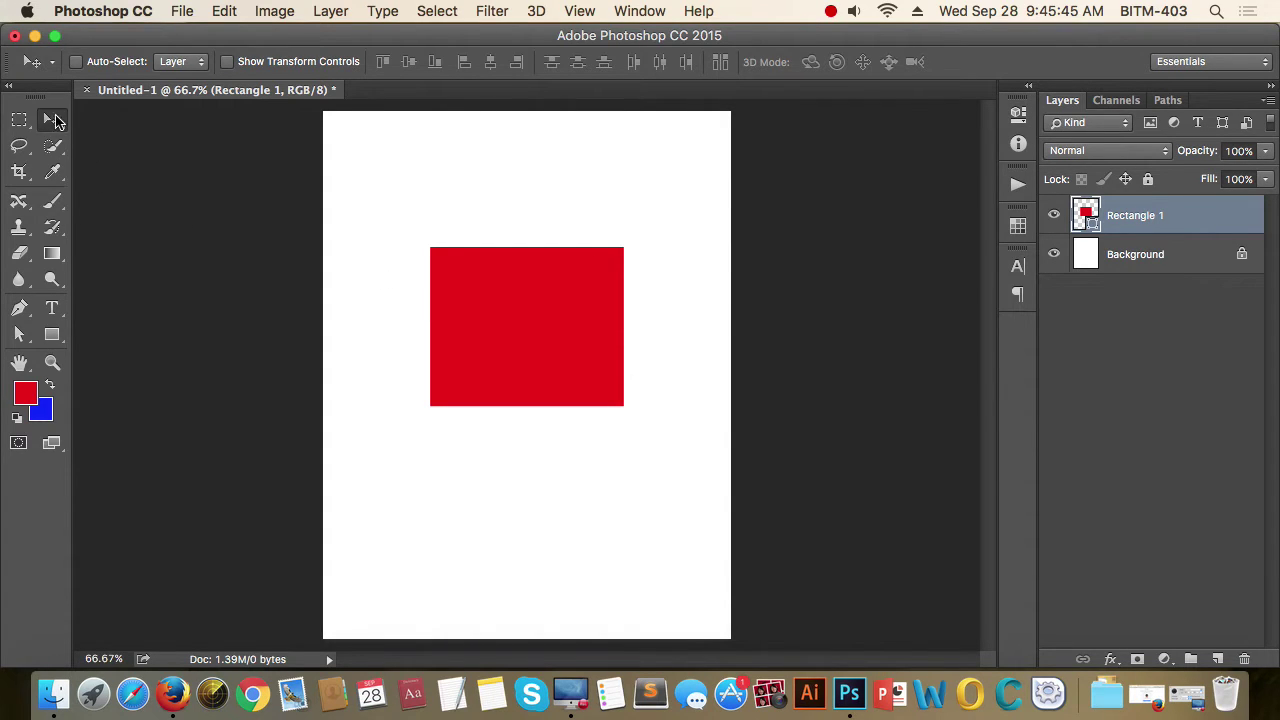
pyautogui.moveTo(505, 319); pyautogui.dragTo(543, 294)
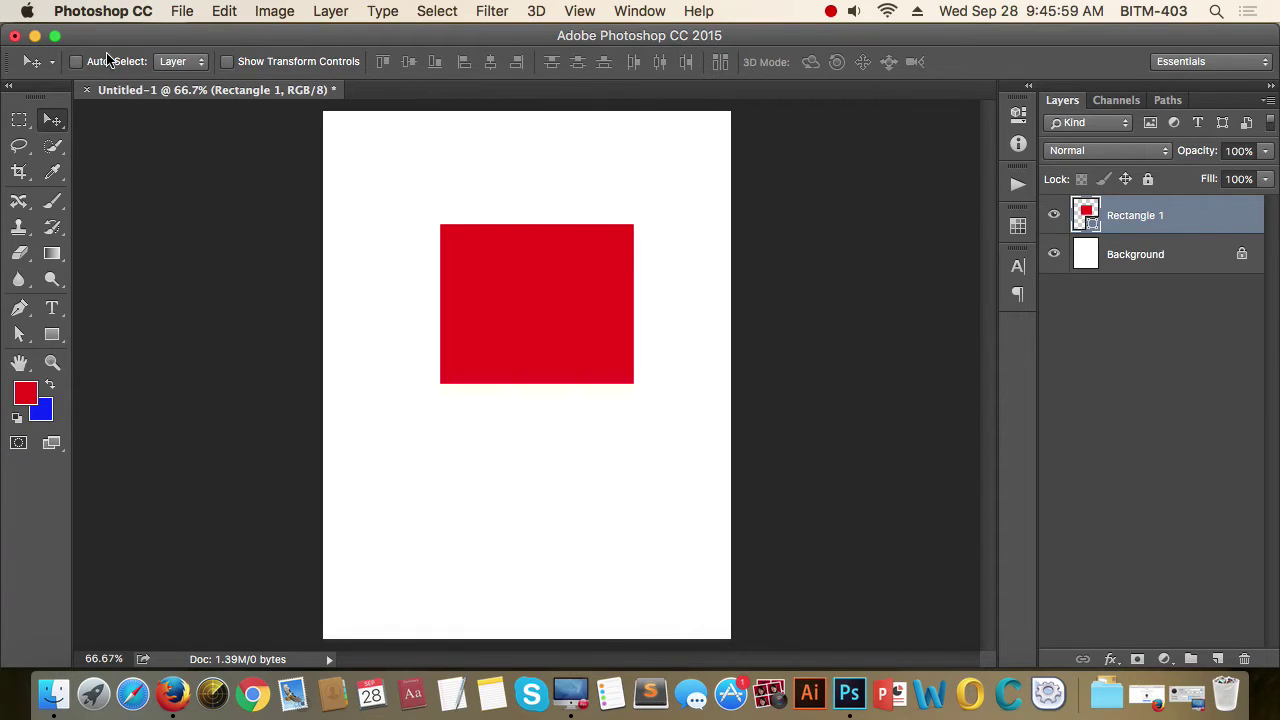
pyautogui.moveTo(529, 280); pyautogui.dragTo(499, 271)
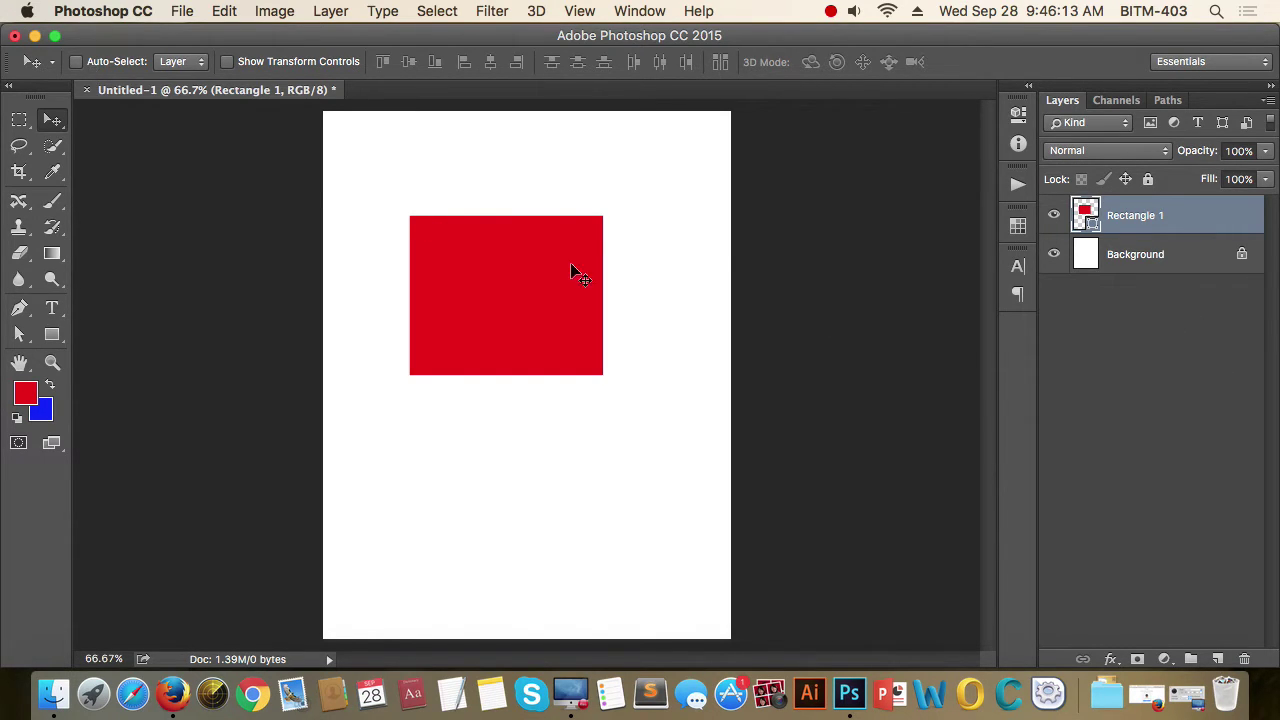
# Alternate the active layer between Background and Rectangle 1, ending with Rectangle 1 selected
pyautogui.click(1182, 258)
pyautogui.click(1184, 222)
pyautogui.click(1182, 258)
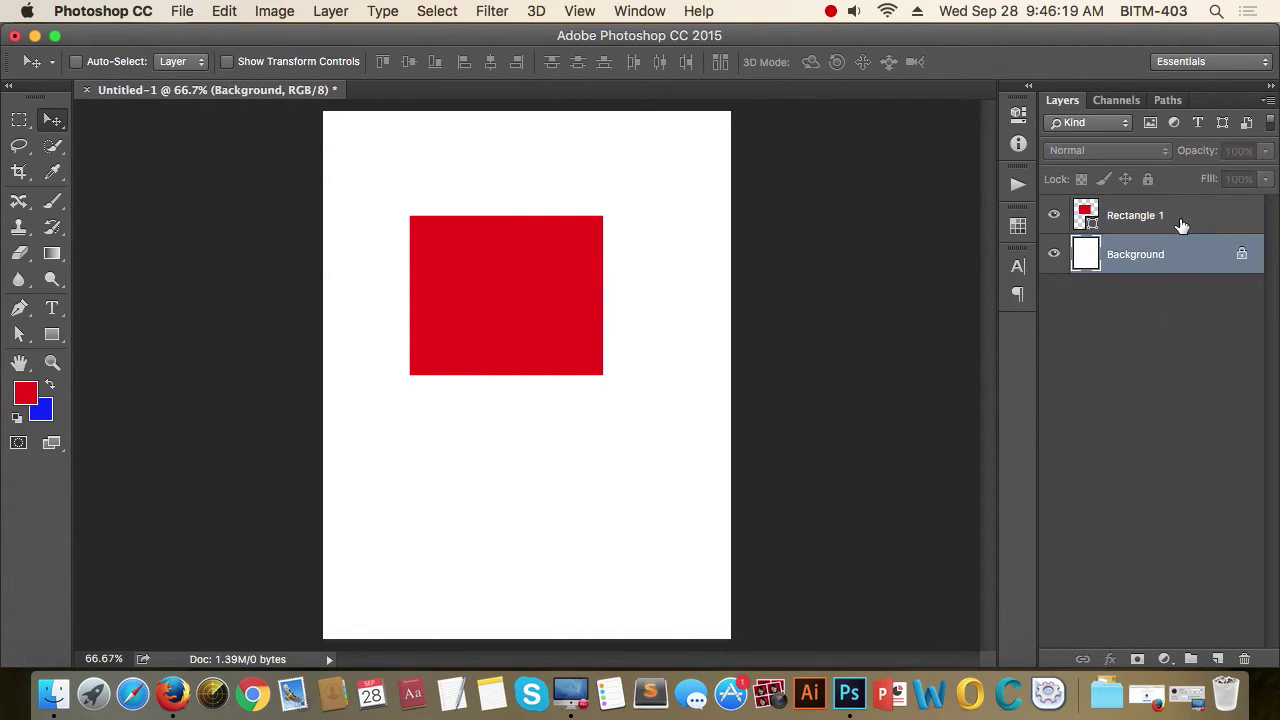
pyautogui.click(1182, 222)
pyautogui.click(1182, 254)
pyautogui.click(1190, 222)
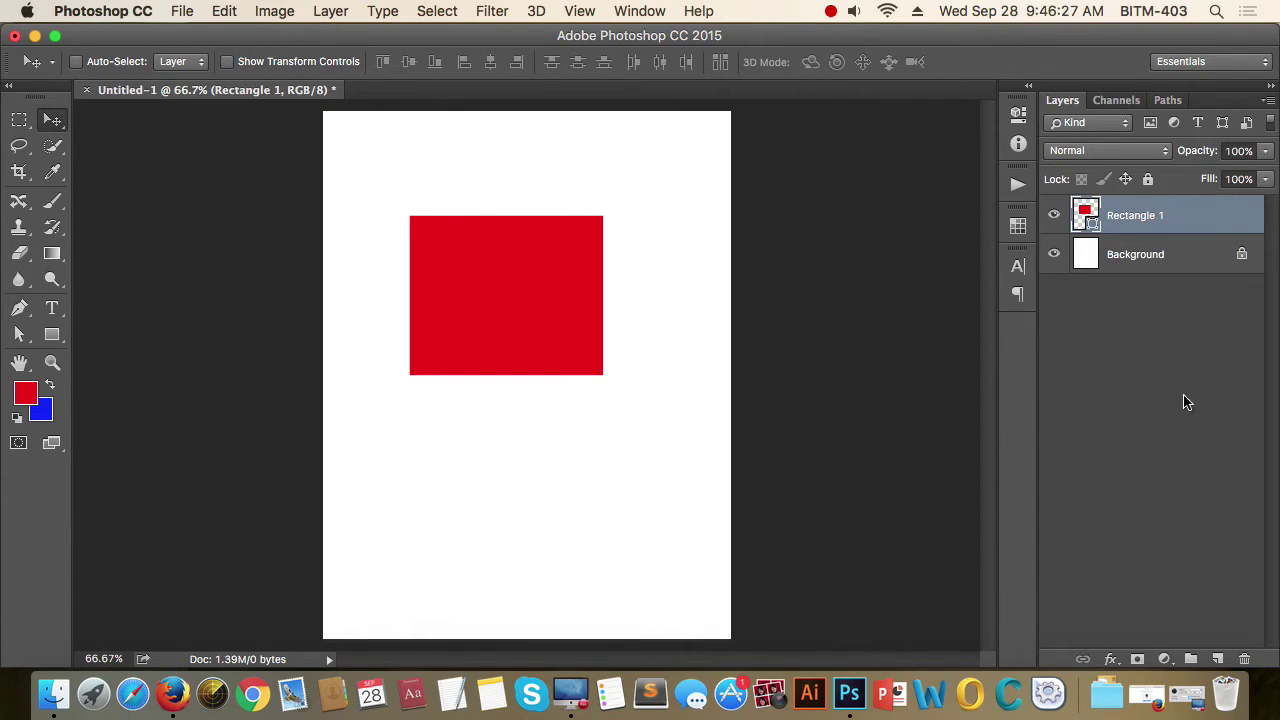
# Try to move the red rectangle while no layer is selected
pyautogui.click(1140, 366)
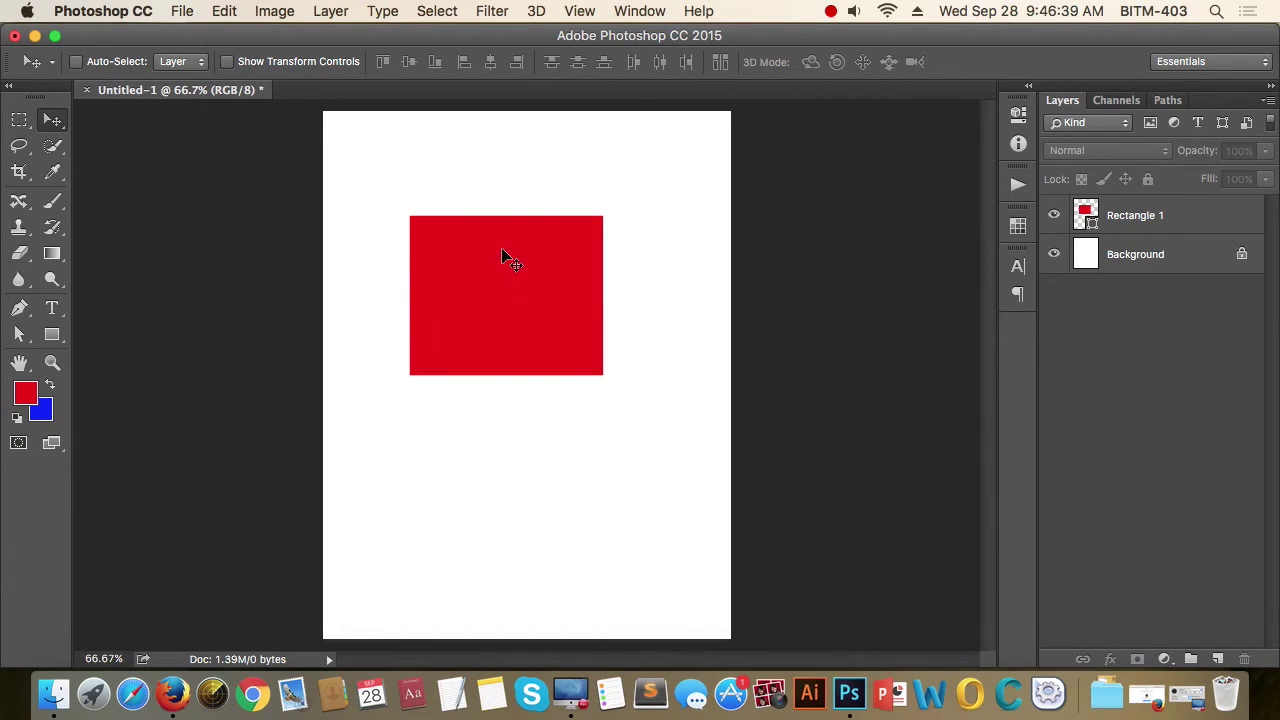
pyautogui.click(528, 306)
pyautogui.click(580, 355)
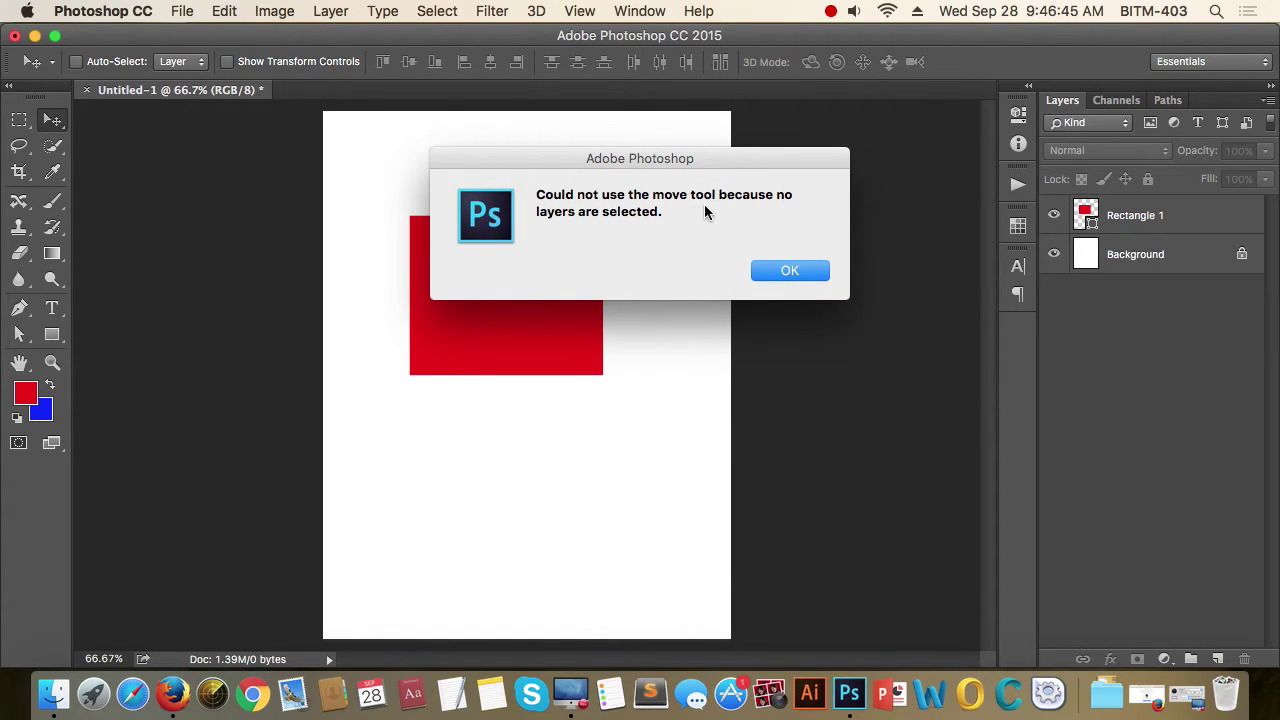
pyautogui.click(789, 270)
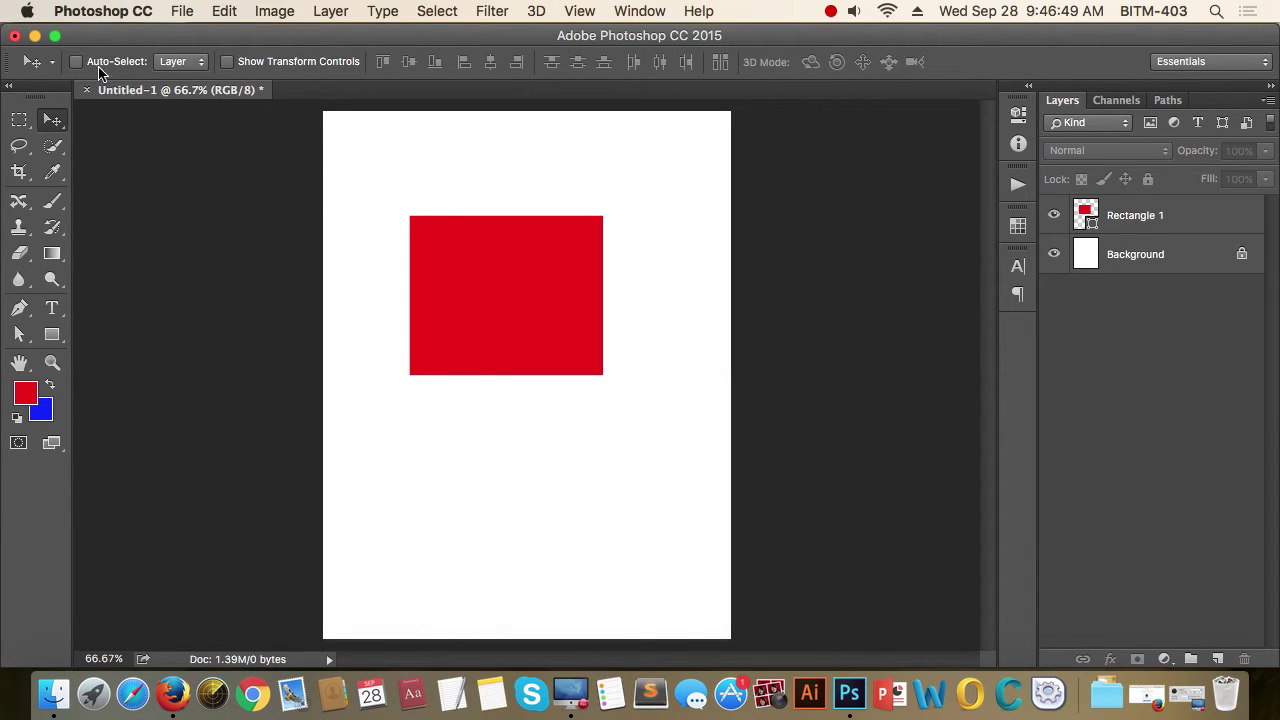
# Select the Rectangle 1 layer and move the rectangle slightly up and to the right on the page
pyautogui.click(1189, 222)
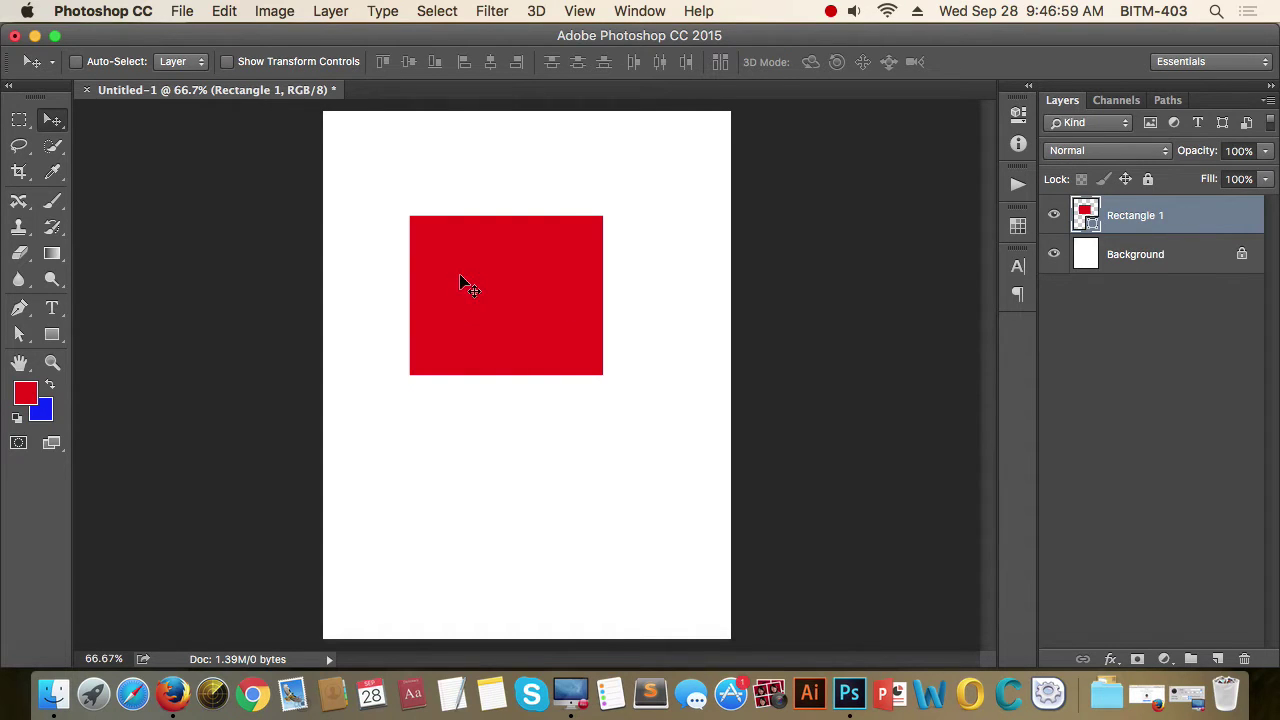
pyautogui.moveTo(464, 279); pyautogui.dragTo(550, 285)
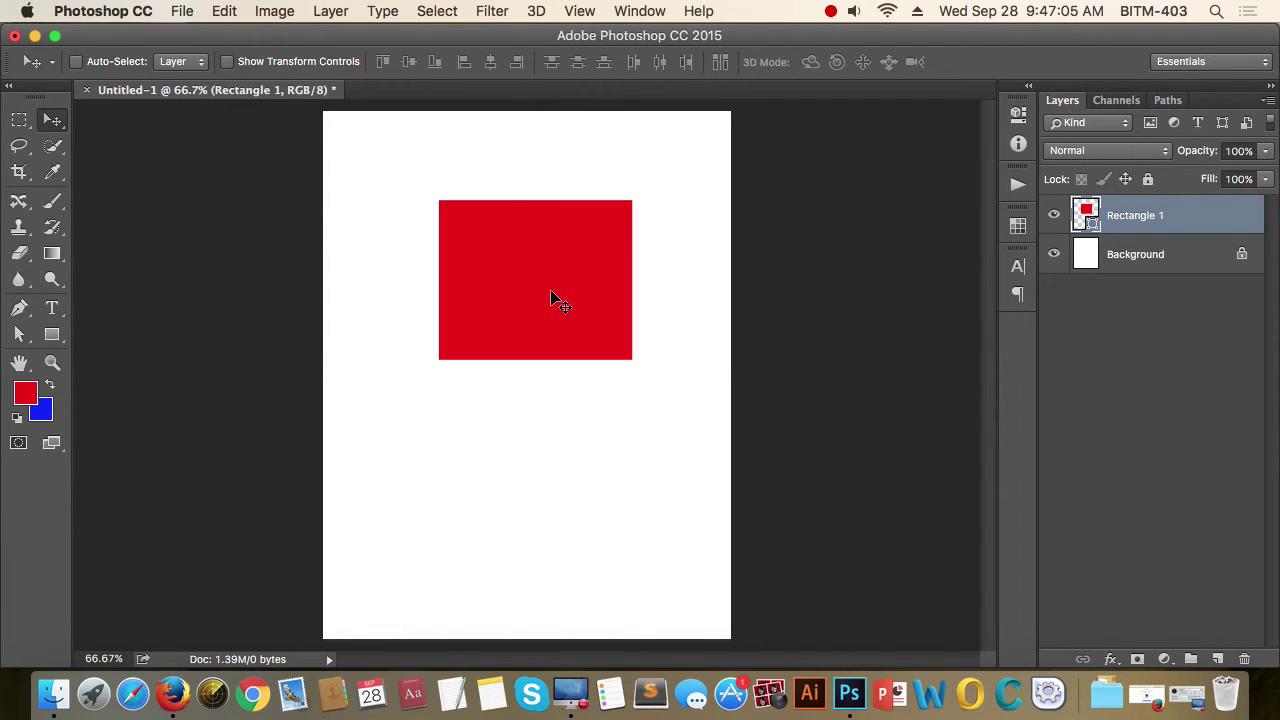
# Deselect all layers, enable Auto-Select for the Move tool, and pick and move the rectangle directly on the page
pyautogui.click(1129, 349)
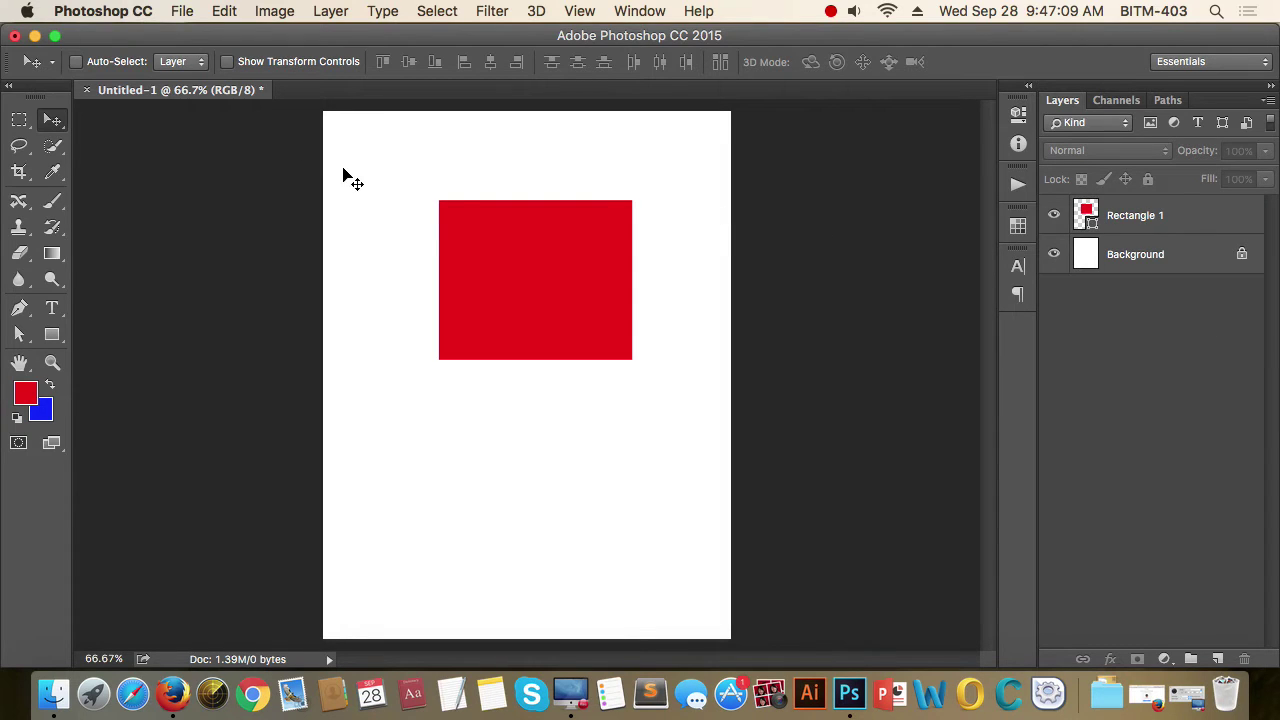
pyautogui.click(75, 63)
pyautogui.click(545, 275)
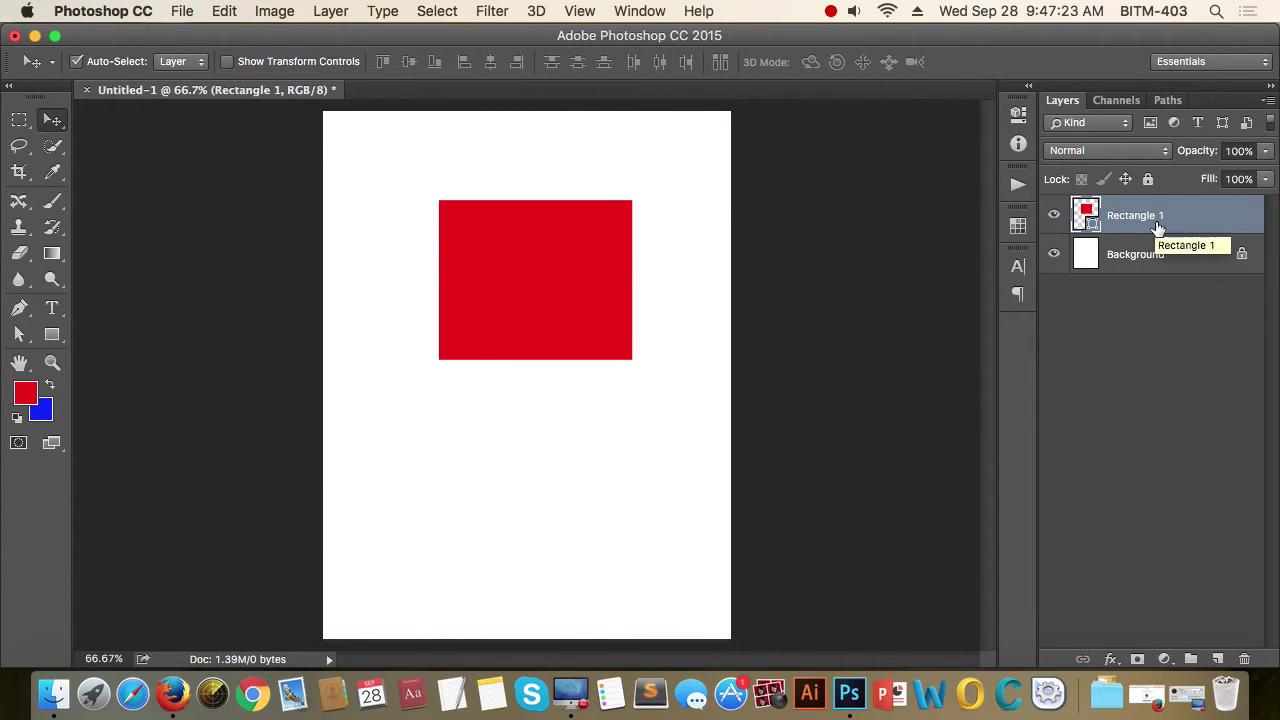
pyautogui.moveTo(545, 262); pyautogui.dragTo(567, 240)
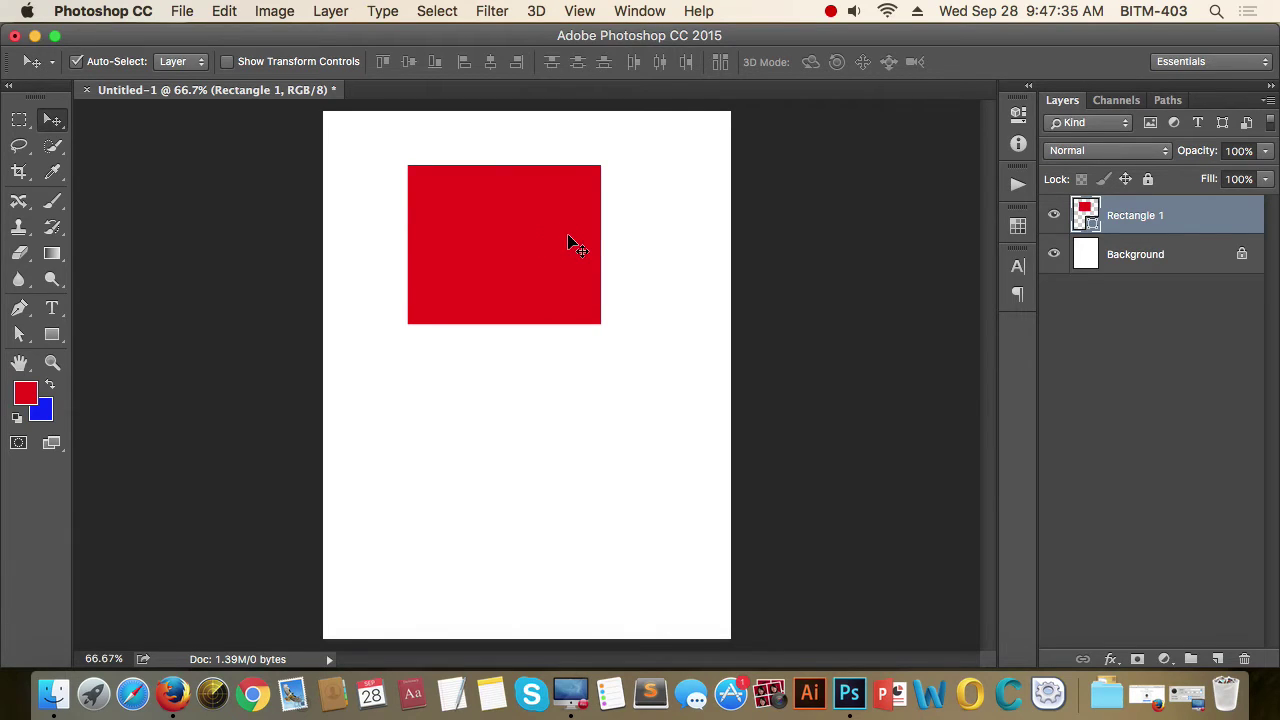
# Keep the Auto-Select target at Layer and shift the rectangle slightly near the top of the page
pyautogui.click(201, 66)
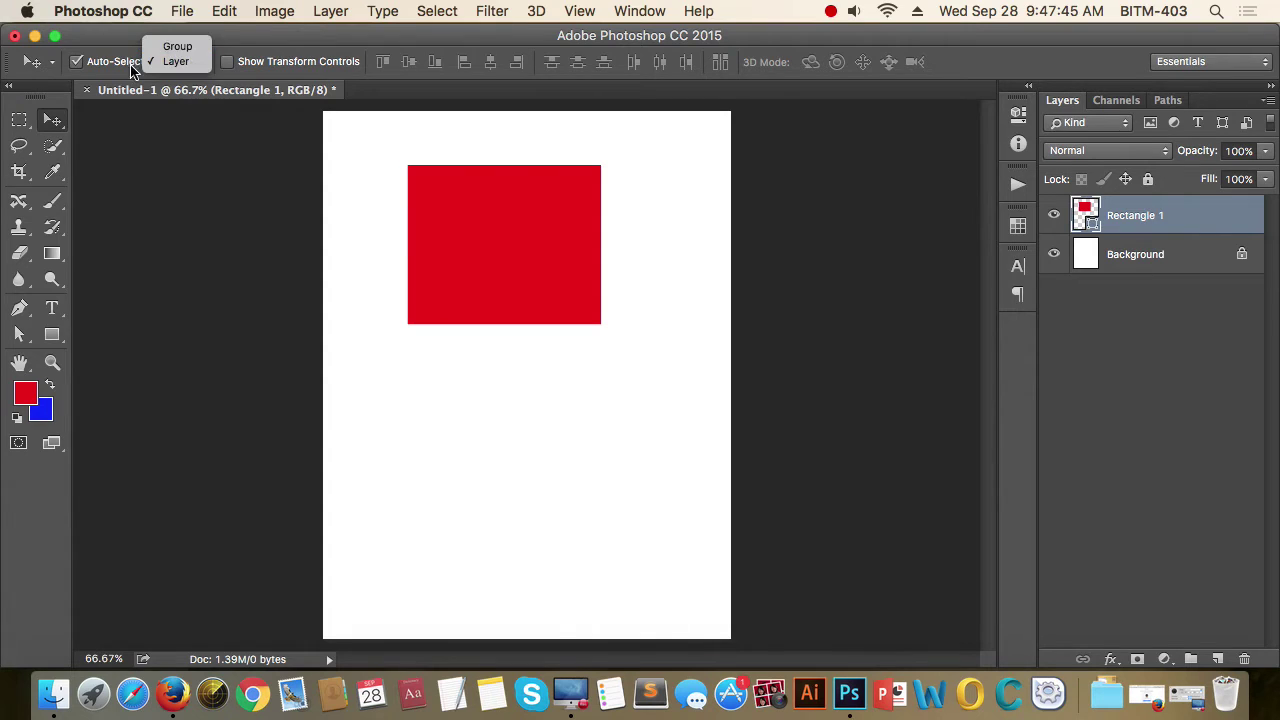
pyautogui.click(193, 62)
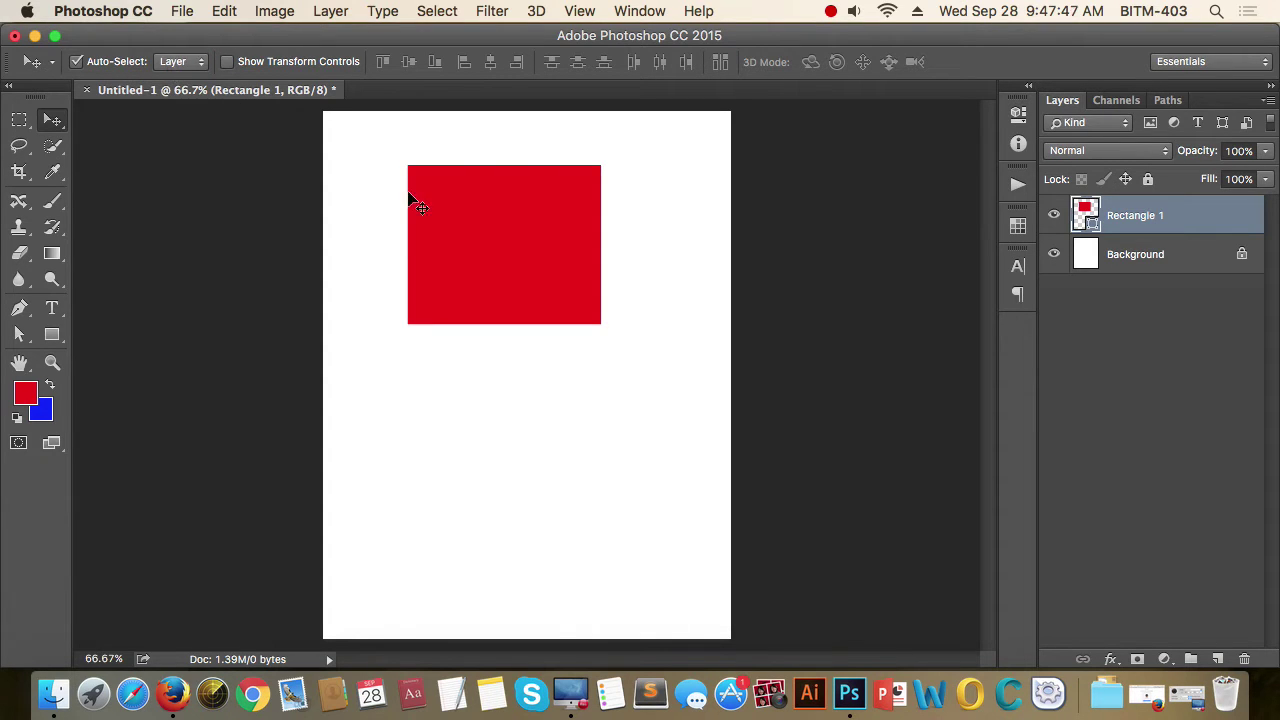
pyautogui.moveTo(480, 208)
pyautogui.mouseDown()
pyautogui.moveTo(634, 240)
pyautogui.moveTo(571, 286)
pyautogui.moveTo(520, 194)
pyautogui.moveTo(502, 211)
pyautogui.mouseUp()
pyautogui.moveTo(549, 270); pyautogui.dragTo(539, 252)
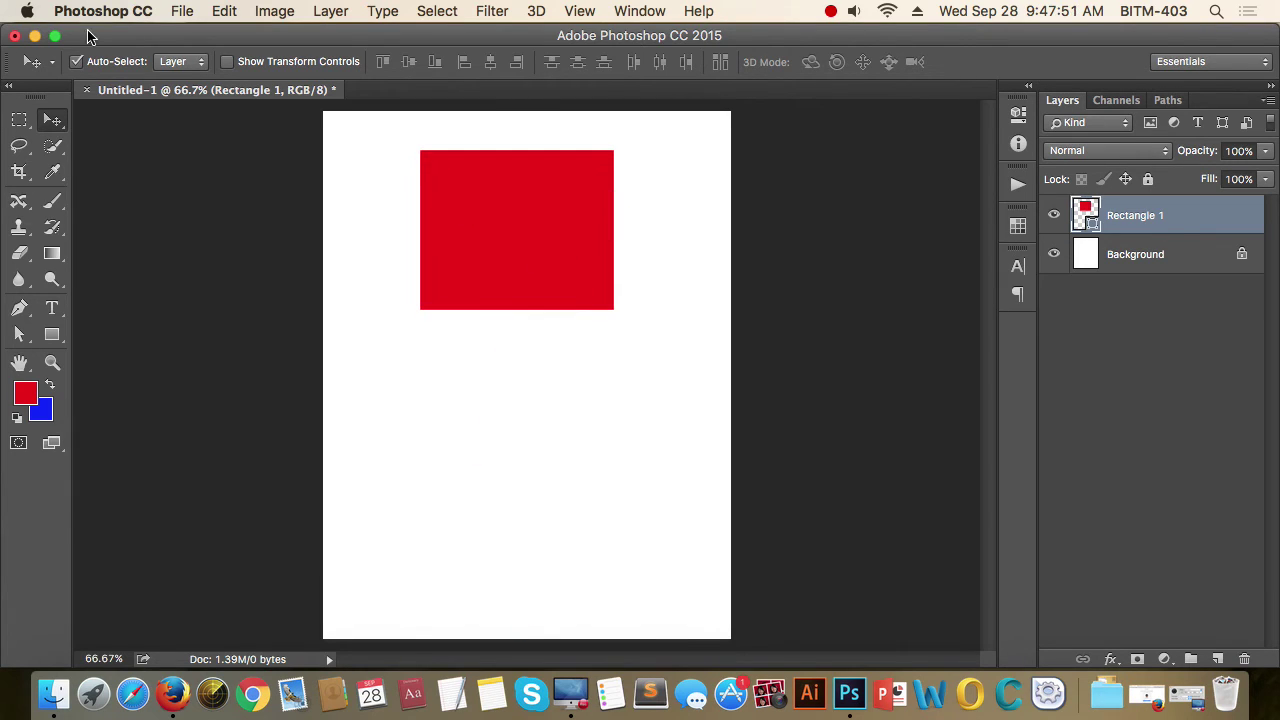
# Set the Auto-Select target to Group and move the rectangle slightly down and to the right
pyautogui.click(184, 64)
pyautogui.click(172, 47)
pyautogui.moveTo(474, 200); pyautogui.dragTo(477, 262)
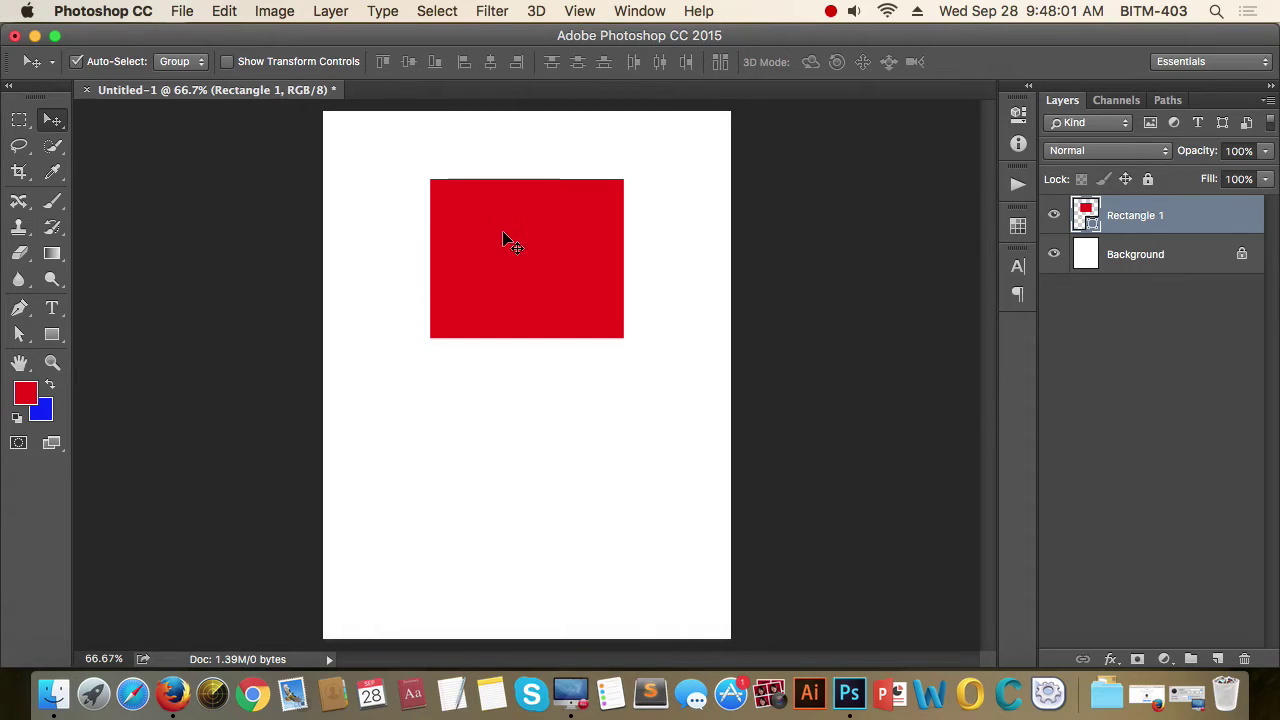
pyautogui.moveTo(560, 257); pyautogui.dragTo(493, 246)
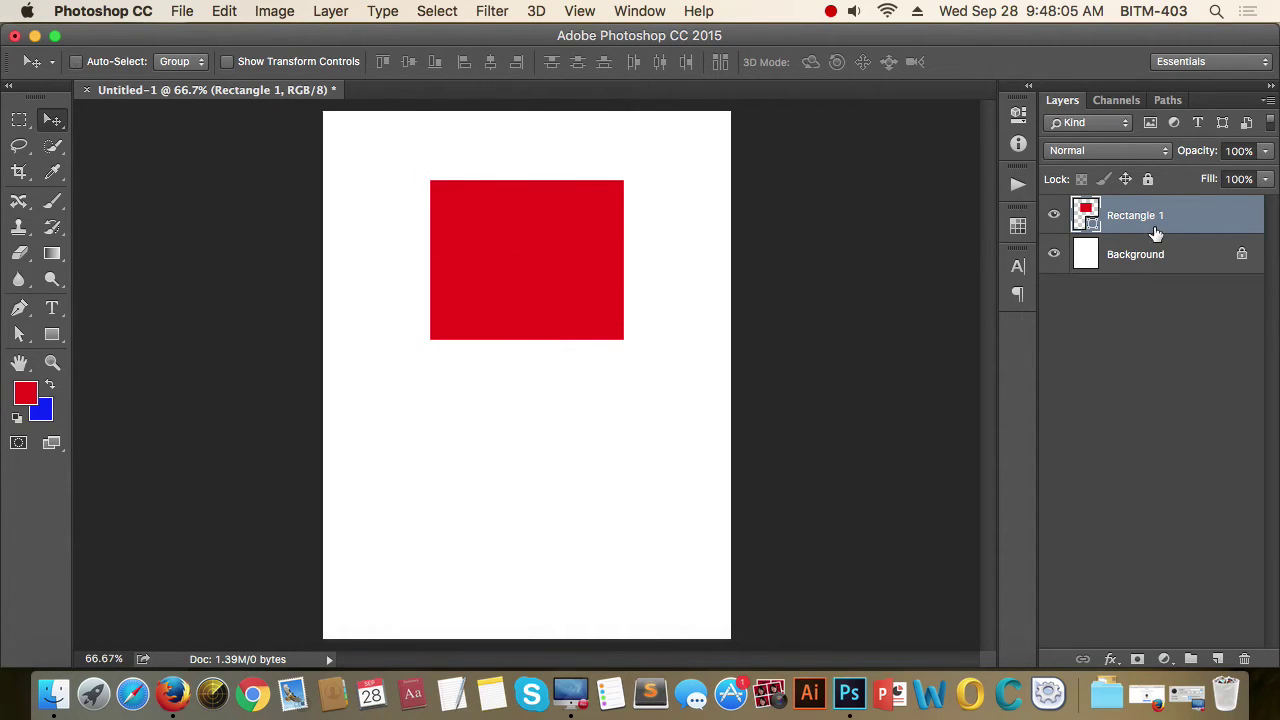
# Duplicate the Rectangle 1 layer four times and spread the overlapping copies across the page
pyautogui.press('super+j')
pyautogui.press('super+j')
pyautogui.press('super+j')
pyautogui.press('super+j')
pyautogui.keyDown('shift'); pyautogui.click(1172, 375); pyautogui.keyUp('shift')
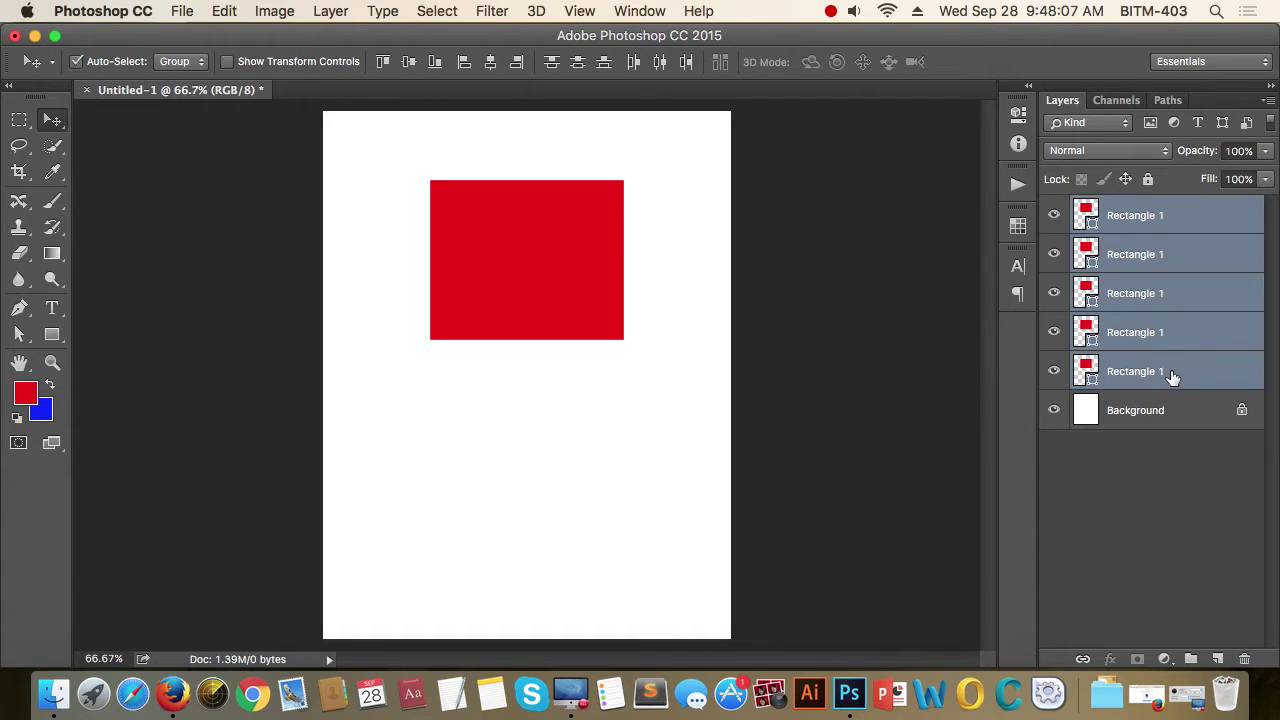
pyautogui.moveTo(460, 250); pyautogui.dragTo(457, 504)
pyautogui.moveTo(619, 320); pyautogui.dragTo(791, 400)
pyautogui.moveTo(527, 297); pyautogui.dragTo(621, 254)
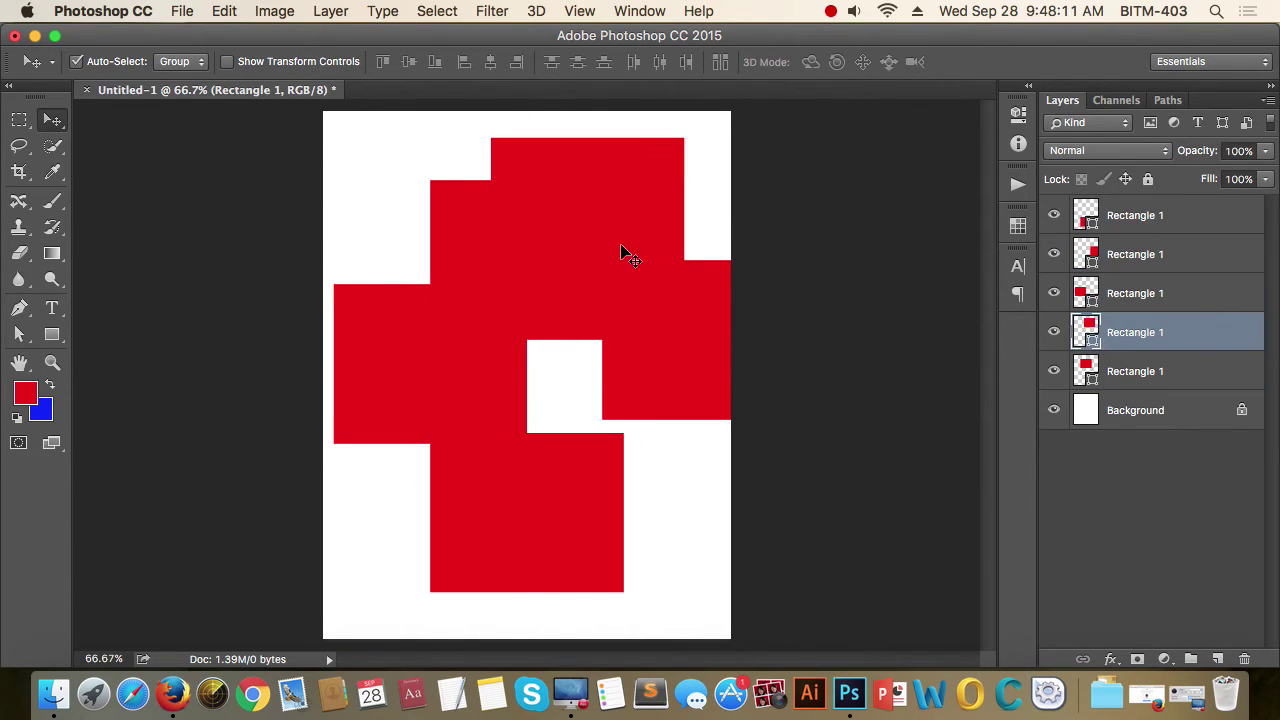
# Select all five rectangle layers and put them into one layer group
pyautogui.click(1189, 370)
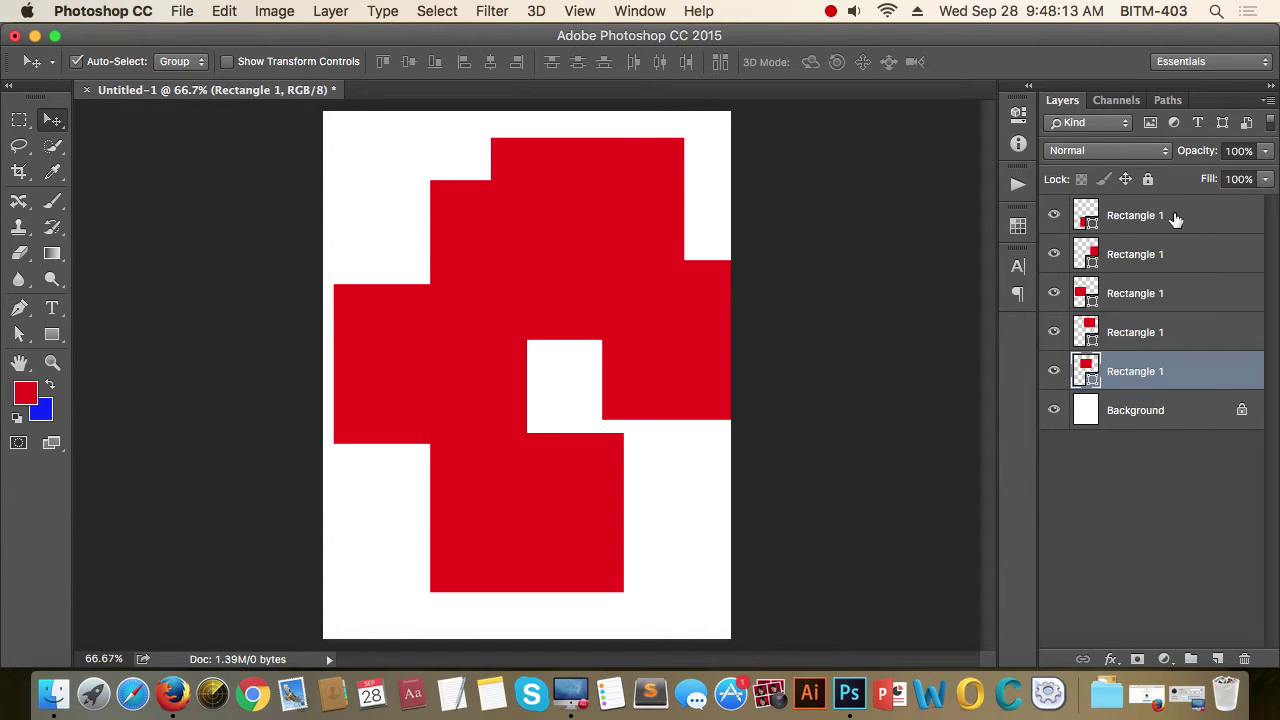
pyautogui.moveTo(389, 162); pyautogui.dragTo(630, 474)
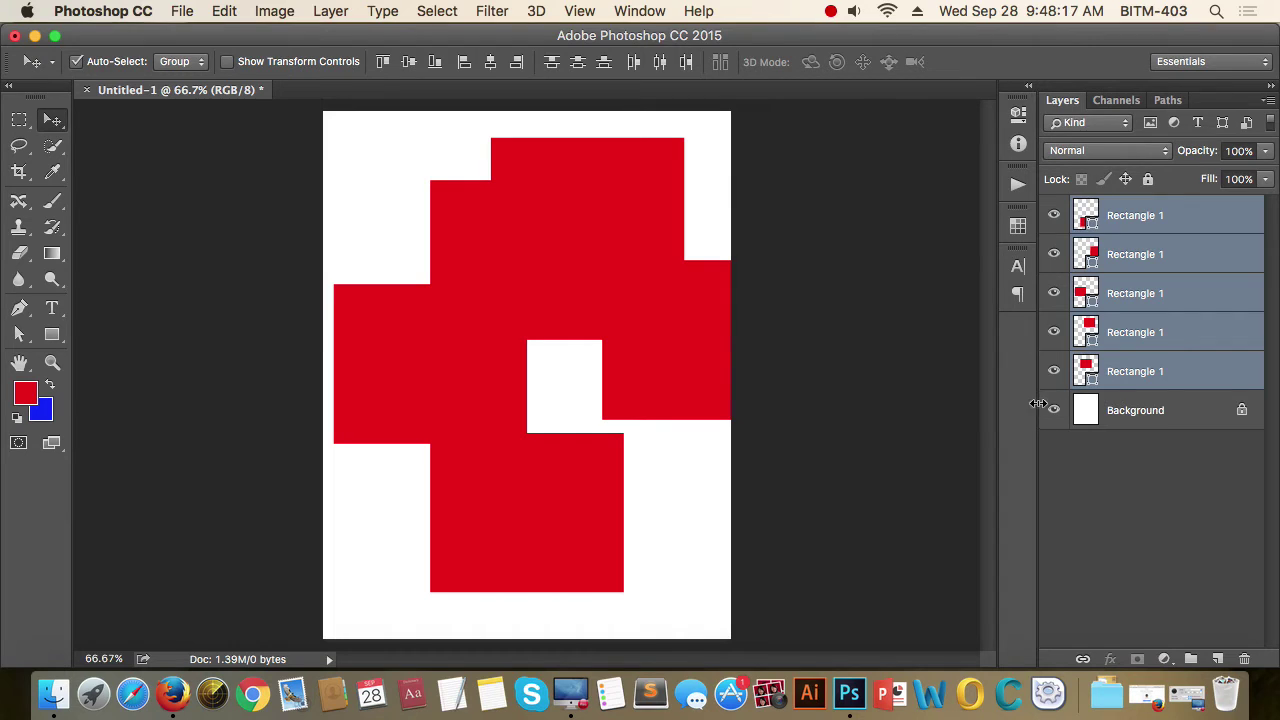
pyautogui.press('super+g')
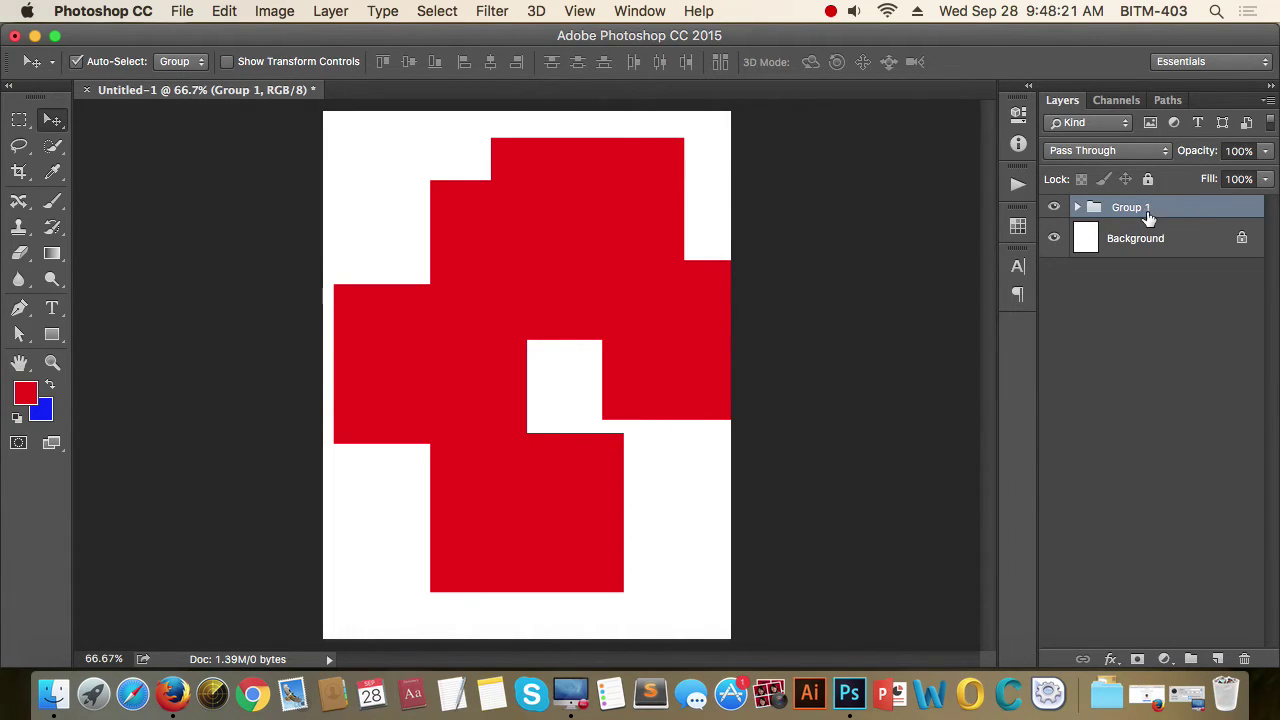
# Check the contents of Group 1, deselect it, and pick the whole group on the page and move it slightly left
pyautogui.click(1079, 207)
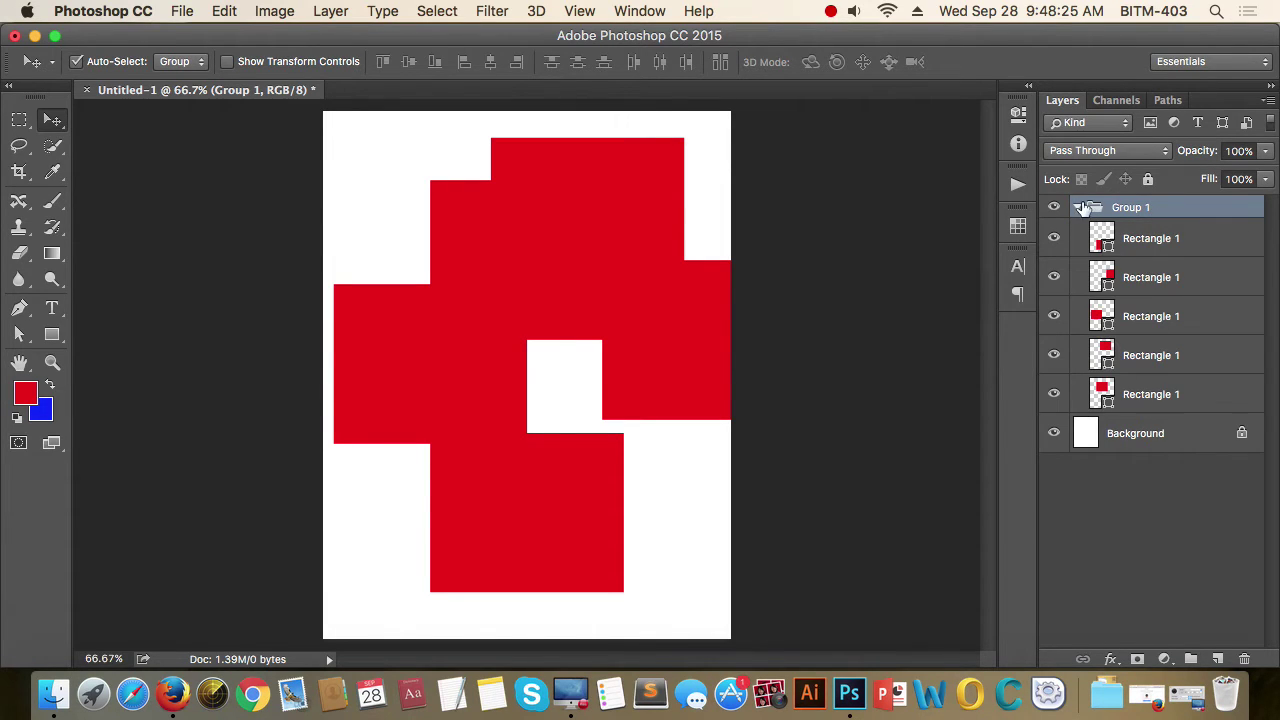
pyautogui.click(1078, 207)
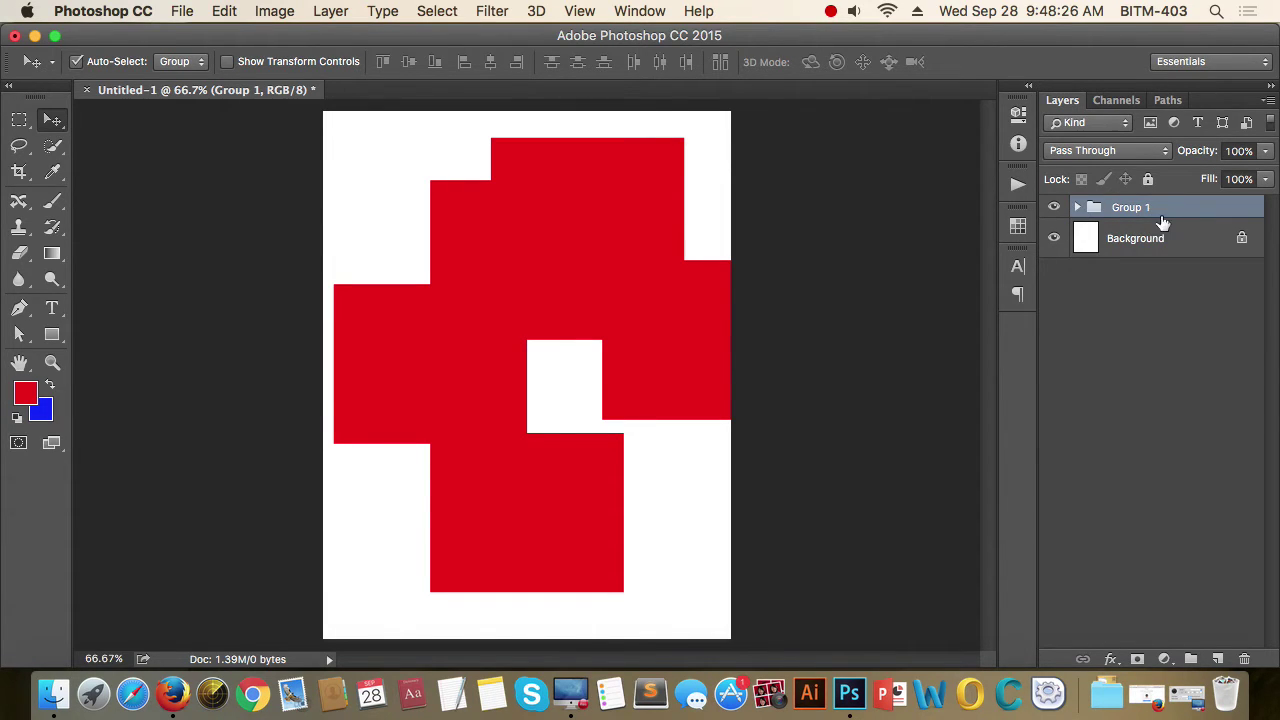
pyautogui.click(1170, 315)
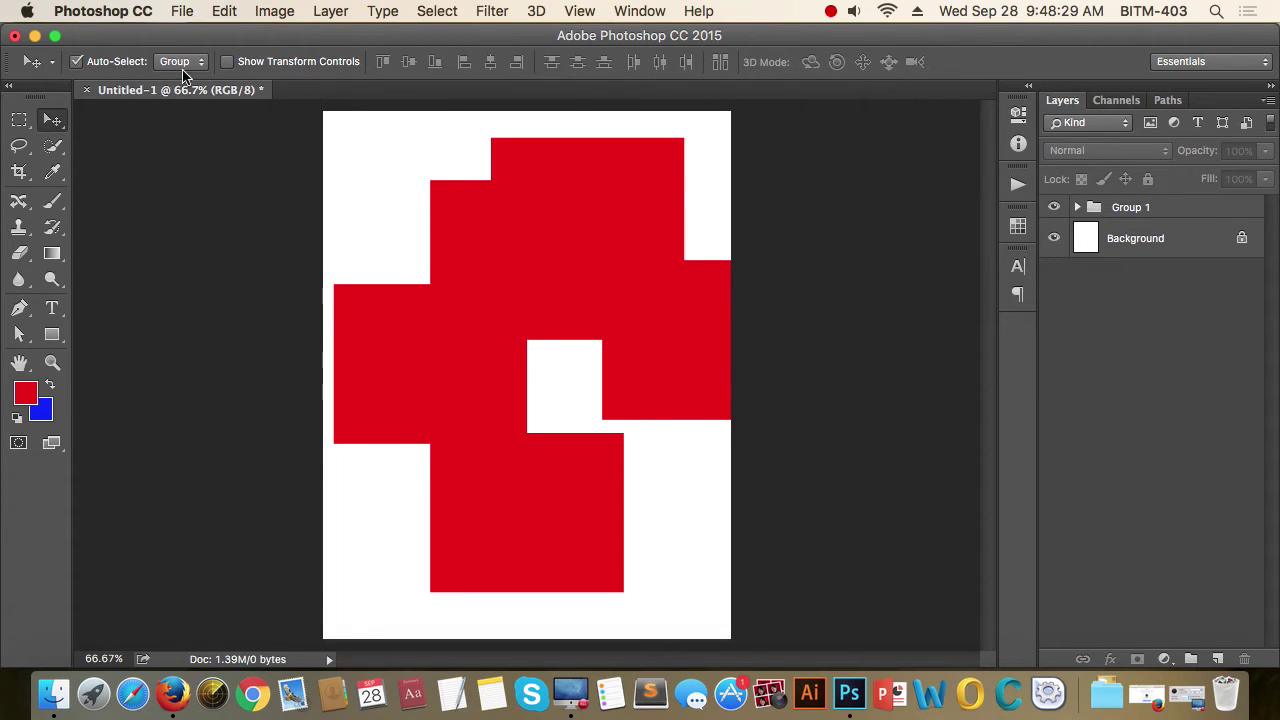
pyautogui.click(507, 558)
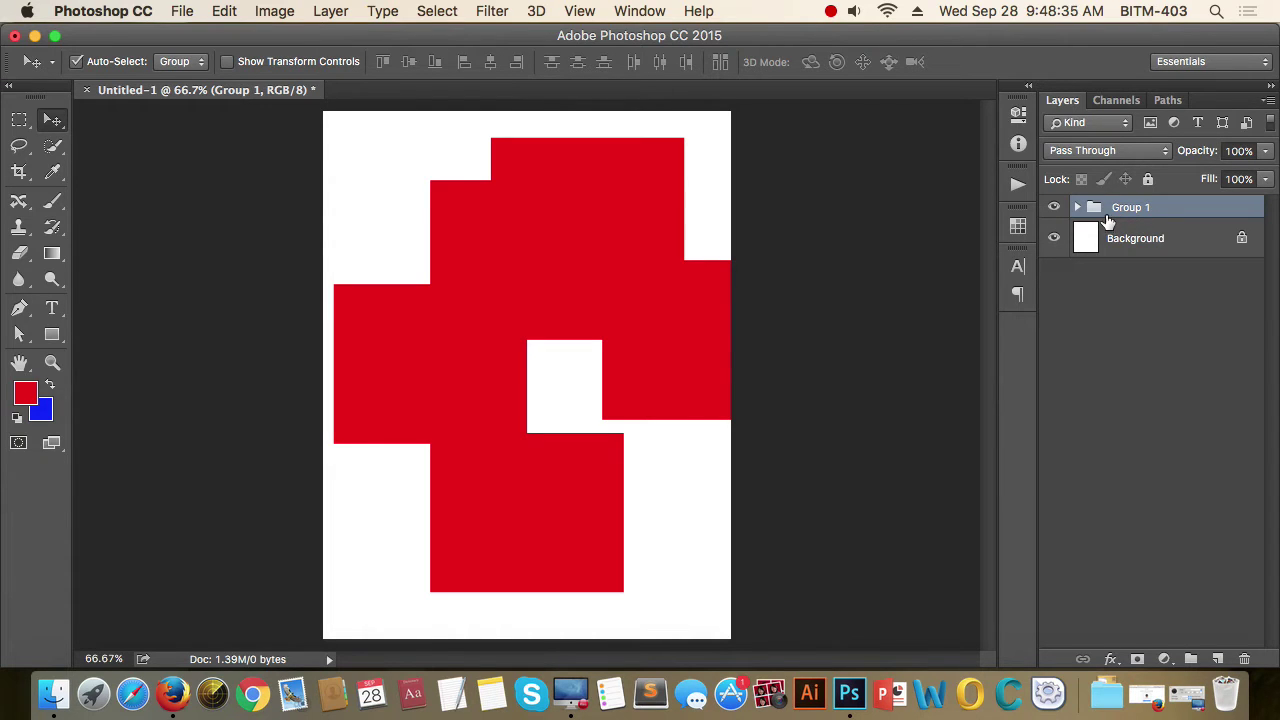
pyautogui.moveTo(500, 530)
pyautogui.mouseDown()
pyautogui.moveTo(457, 491)
pyautogui.moveTo(509, 531)
pyautogui.moveTo(521, 468)
pyautogui.moveTo(520, 543)
pyautogui.moveTo(534, 563)
pyautogui.moveTo(517, 537)
pyautogui.mouseUp()
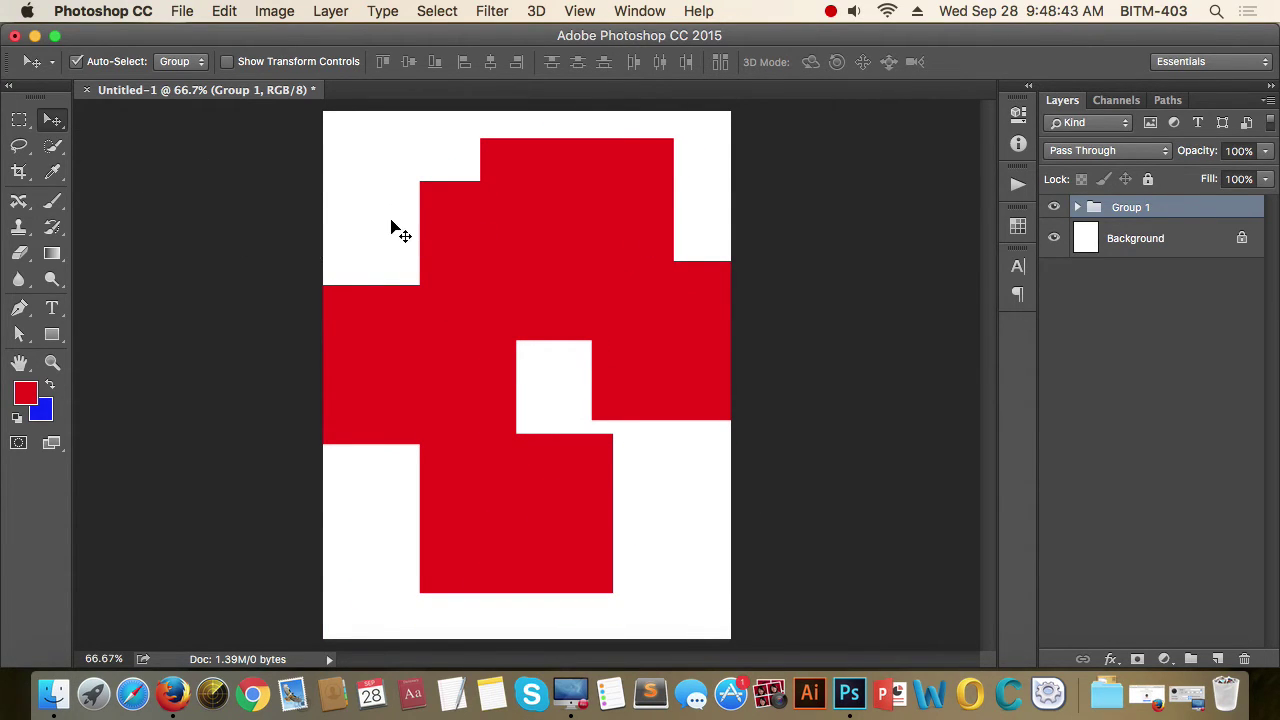
# Set the Auto-Select target to Layer and move only the lowest rectangle down and to the right
pyautogui.click(203, 70)
pyautogui.click(185, 80)
pyautogui.click(530, 545)
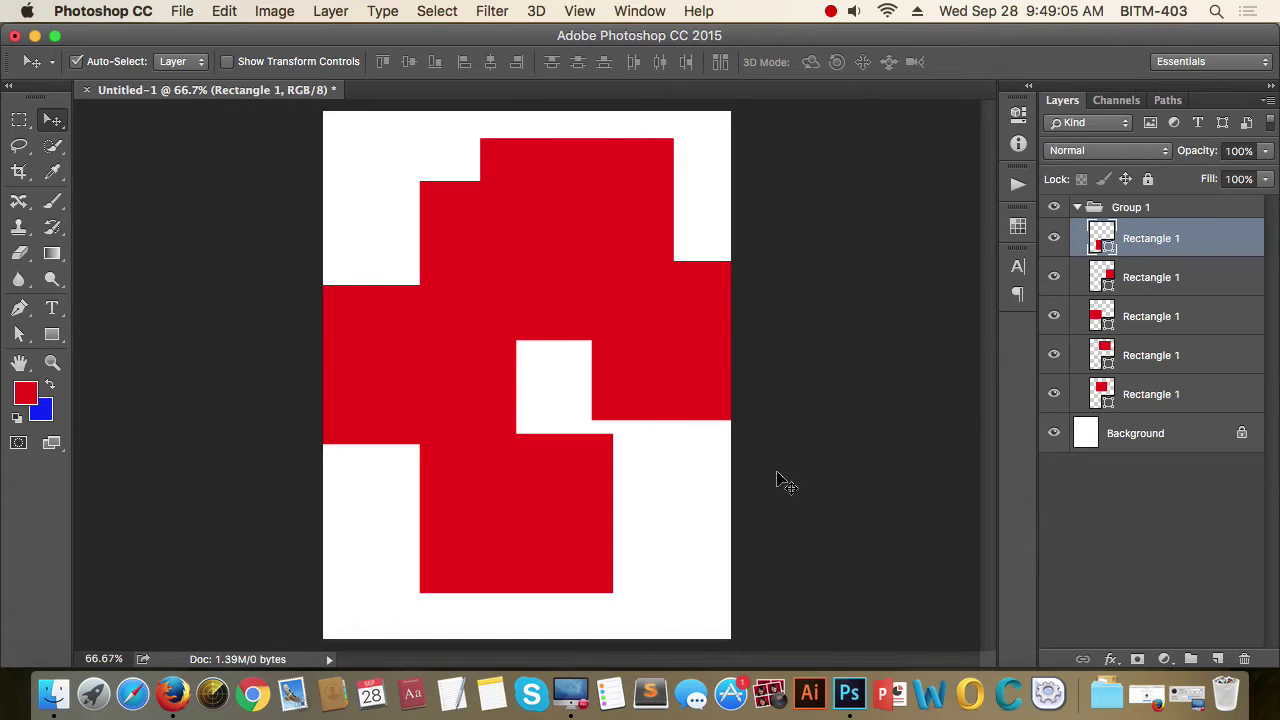
pyautogui.moveTo(514, 523); pyautogui.dragTo(546, 552)
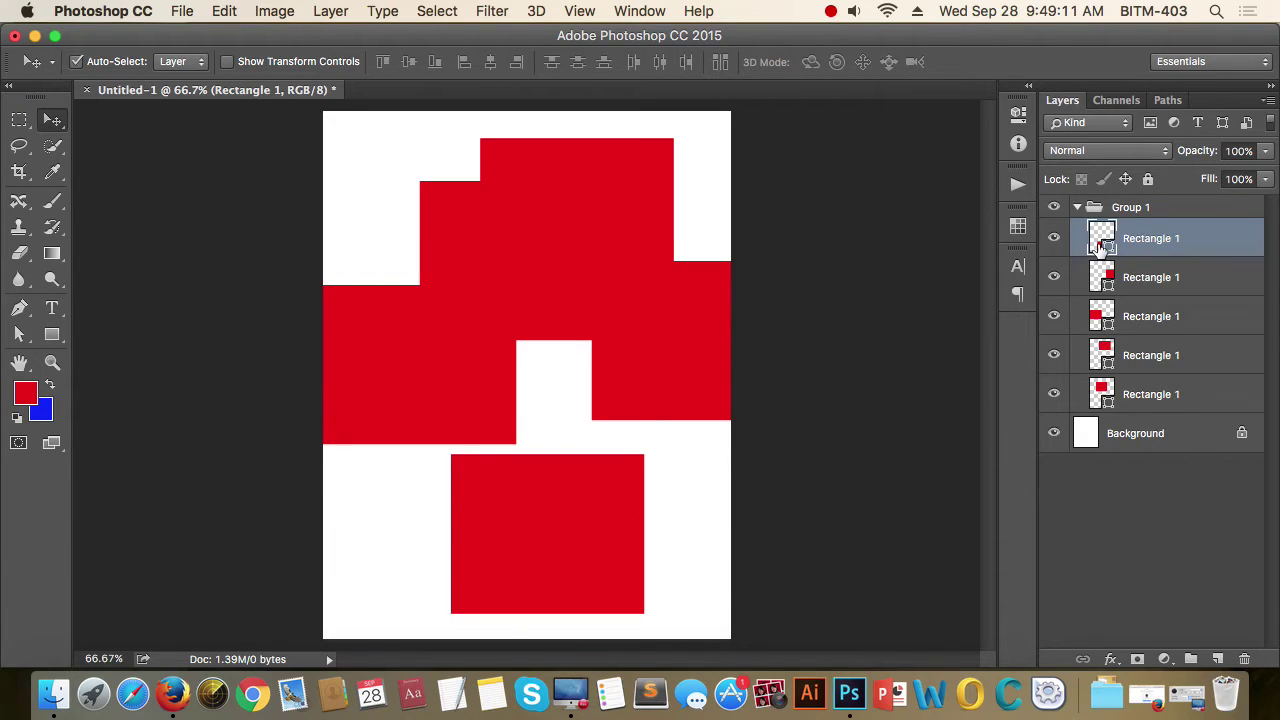
# Delete the four upper rectangles and move the remaining one to the horizontal centre of the page, slightly above the middle
pyautogui.moveTo(363, 143); pyautogui.dragTo(722, 378)
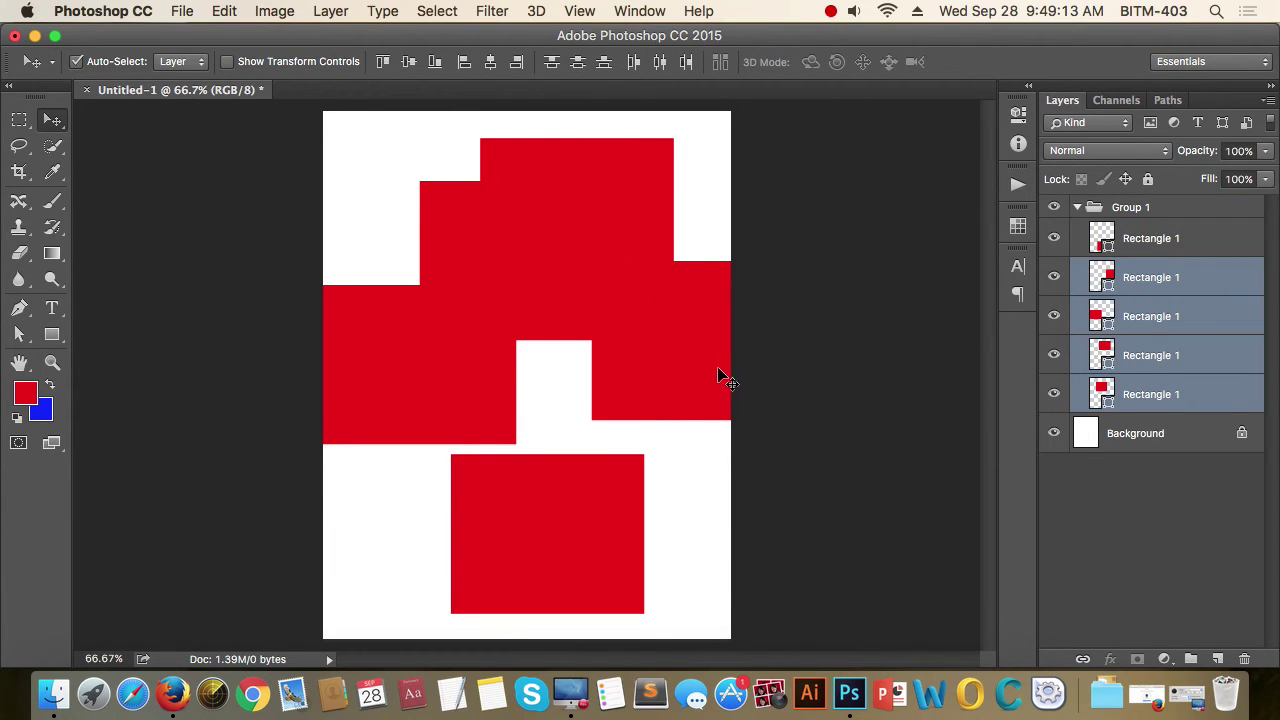
pyautogui.press('Delete')
pyautogui.moveTo(552, 530); pyautogui.dragTo(550, 392)
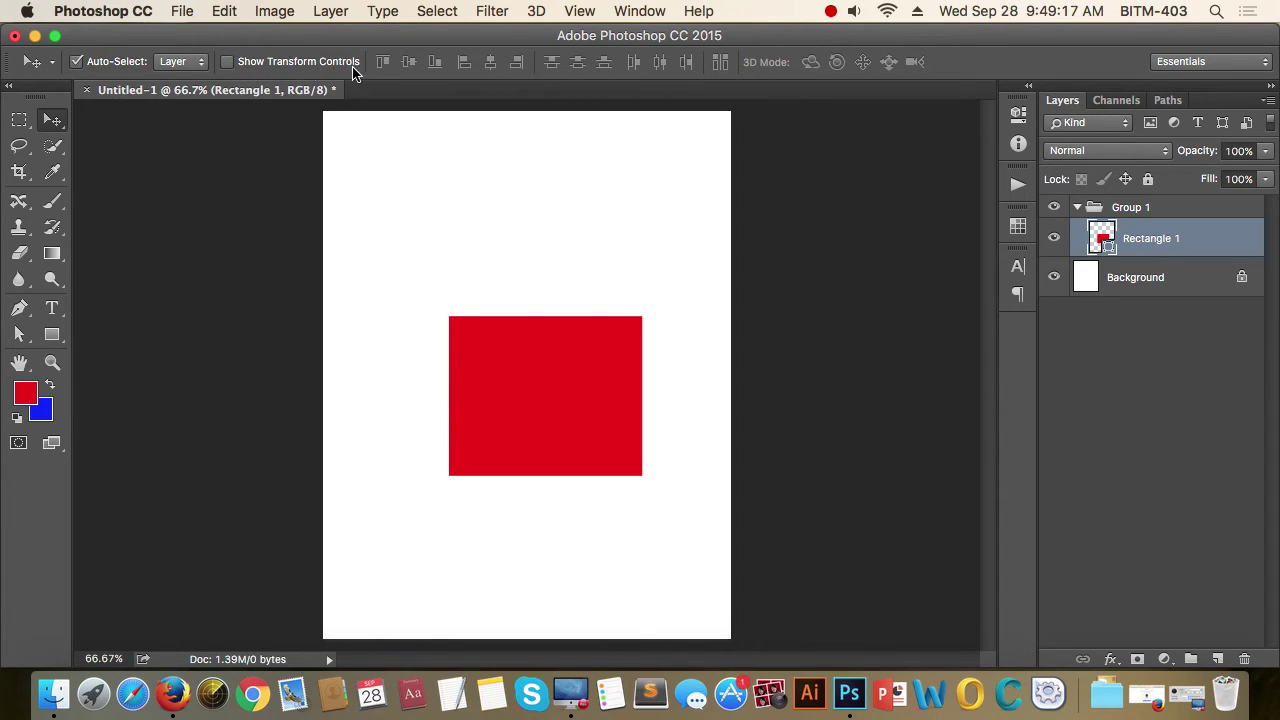
pyautogui.moveTo(537, 370); pyautogui.dragTo(518, 317)
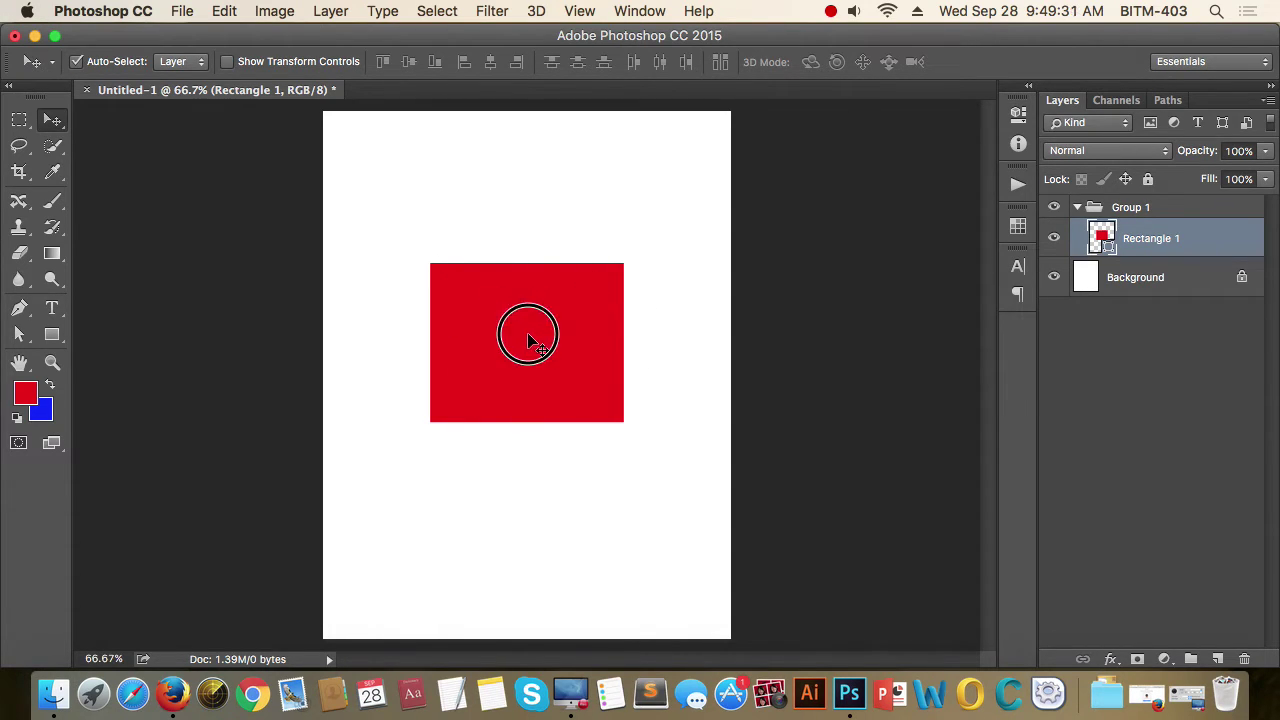
pyautogui.moveTo(529, 337)
pyautogui.mouseDown()
pyautogui.moveTo(542, 308)
pyautogui.moveTo(540, 355)
pyautogui.mouseUp()
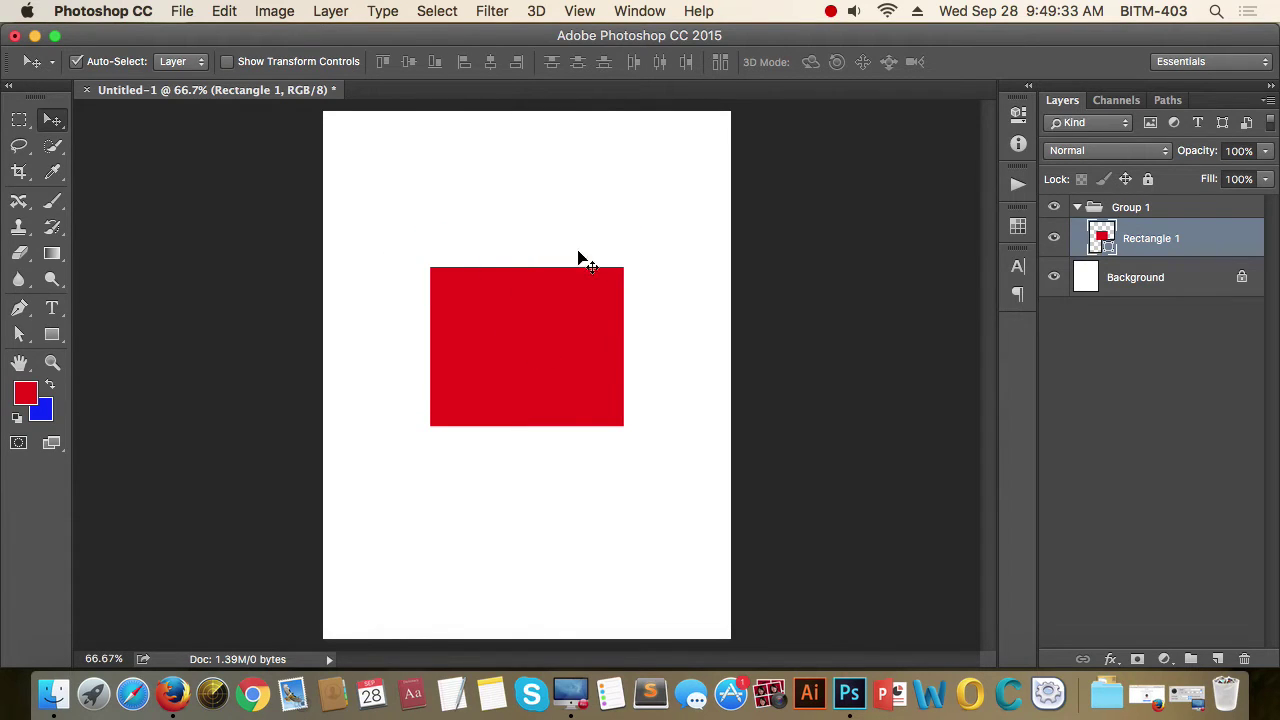
# Show the transform controls on the rectangle, try to resize it from its upper-right corner, cancel the transform and reselect the rectangle's layer
pyautogui.click(228, 62)
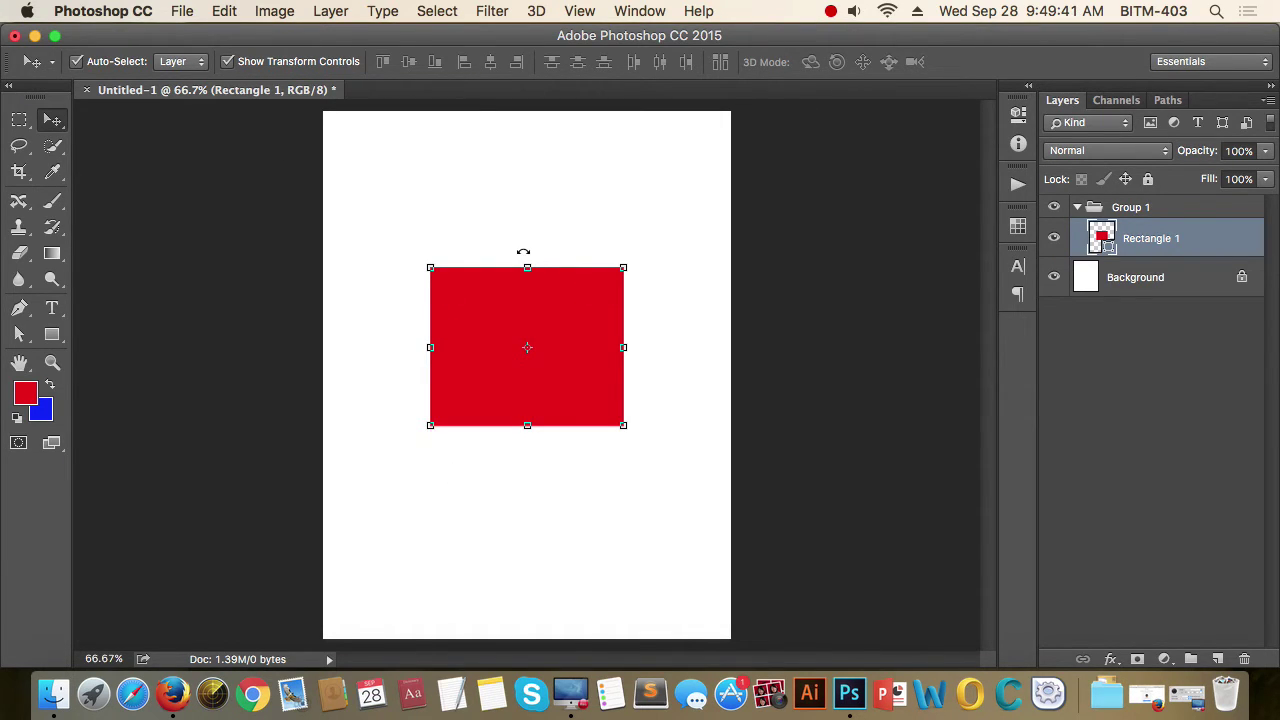
pyautogui.moveTo(624, 268); pyautogui.dragTo(688, 371)
pyautogui.press('super+z')
pyautogui.press('super+z')
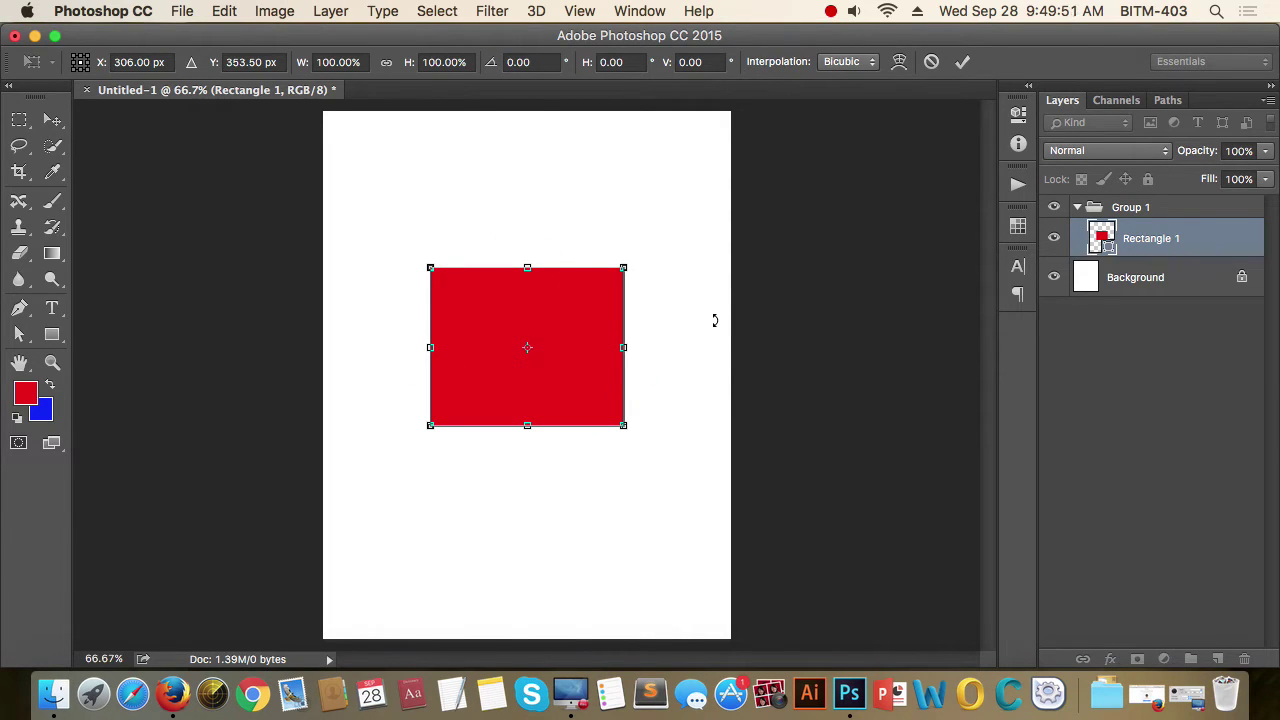
pyautogui.press('Escape')
pyautogui.click(1136, 374)
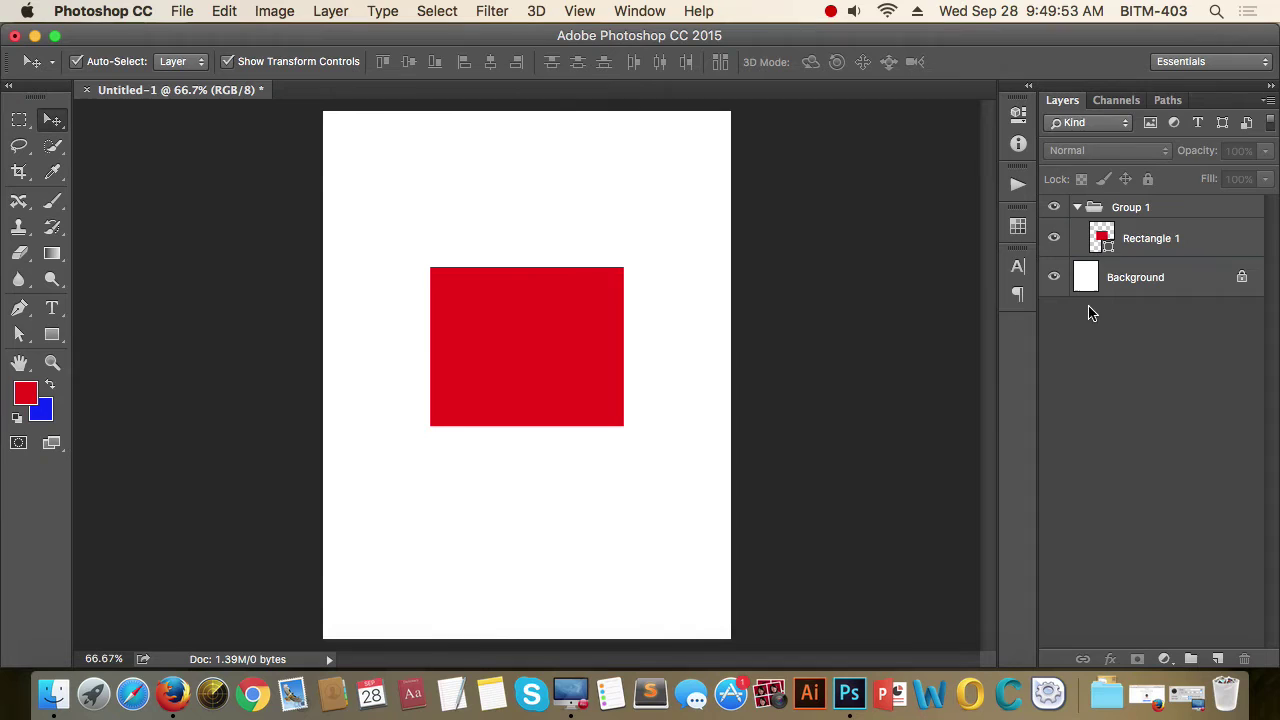
pyautogui.click(1112, 244)
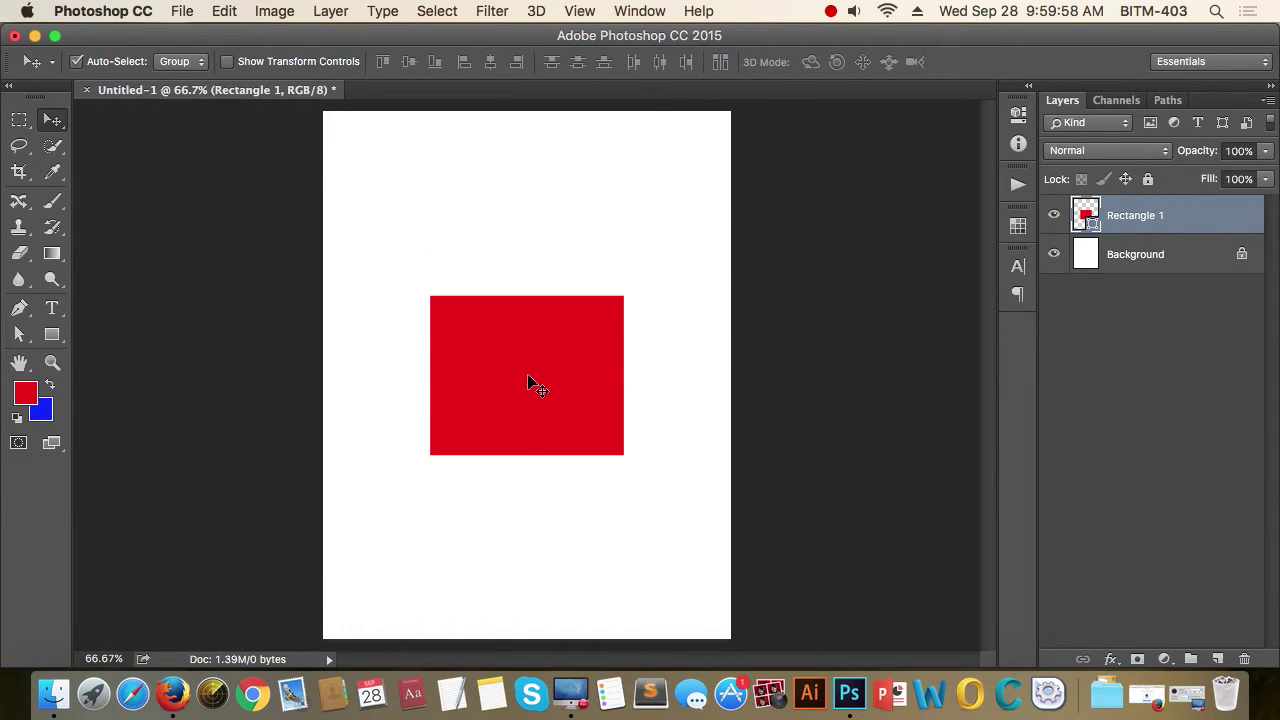
# Move the rectangle slightly down and then up the page, leaving it horizontally centred above the middle
pyautogui.moveTo(529, 379)
pyautogui.mouseDown()
pyautogui.moveTo(531, 362)
pyautogui.moveTo(533, 392)
pyautogui.mouseUp()
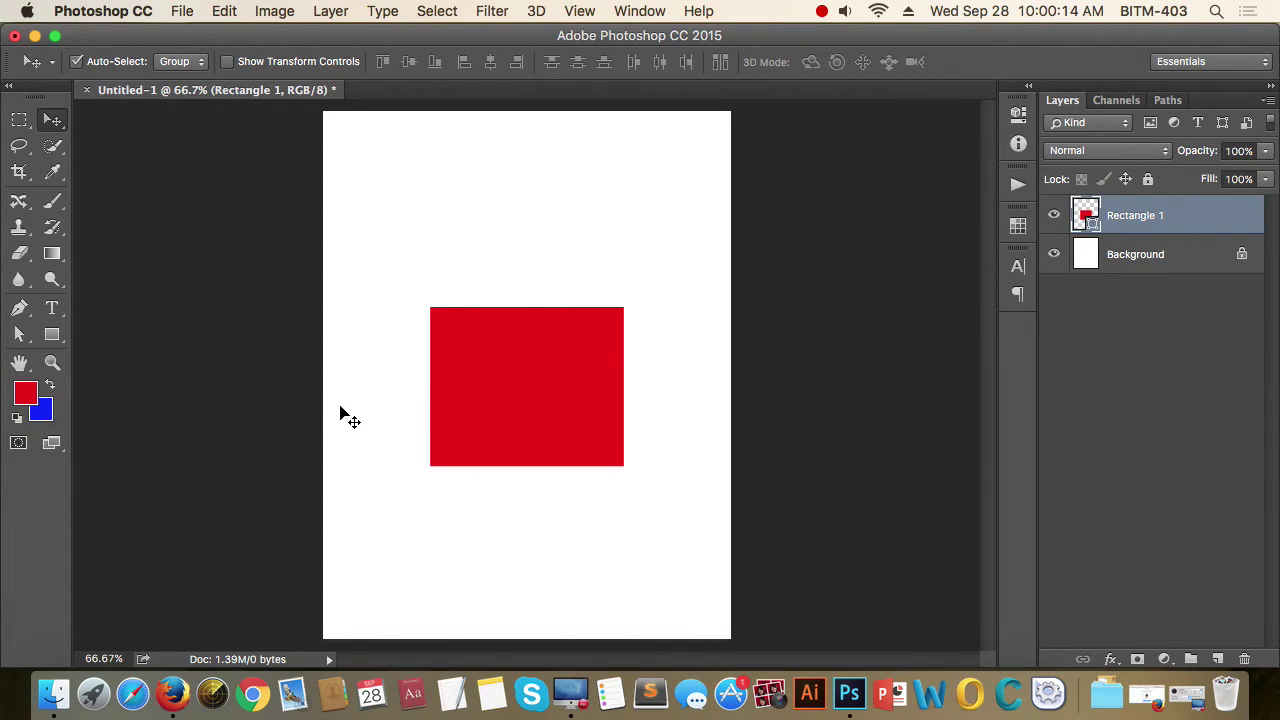
pyautogui.moveTo(531, 389); pyautogui.dragTo(531, 368)
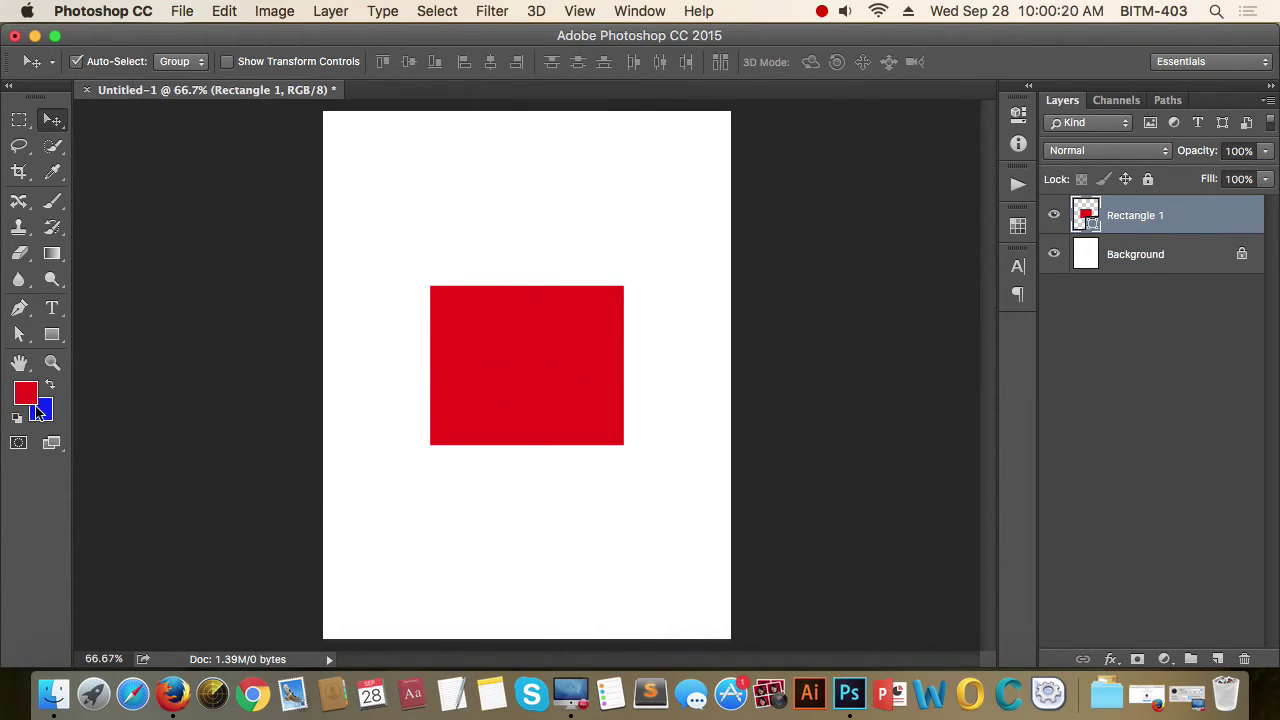
pyautogui.moveTo(533, 375)
pyautogui.mouseDown()
pyautogui.moveTo(534, 329)
pyautogui.moveTo(545, 387)
pyautogui.moveTo(531, 361)
pyautogui.moveTo(531, 401)
pyautogui.moveTo(543, 356)
pyautogui.mouseUp()
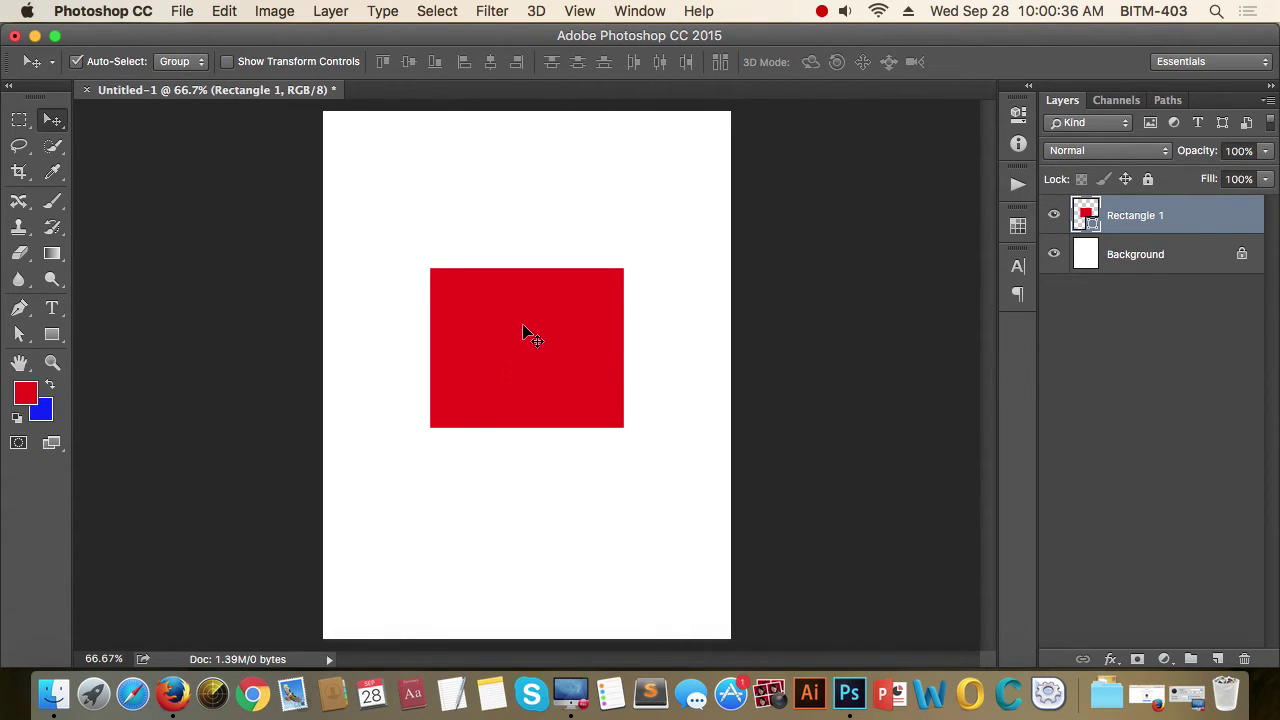
# Set the foreground colour to dark red 520000, then reopen its colour picker and cancel it without a change
pyautogui.click(25, 393)
pyautogui.moveTo(962, 440); pyautogui.dragTo(963, 457)
pyautogui.click(1178, 272)
pyautogui.click(27, 396)
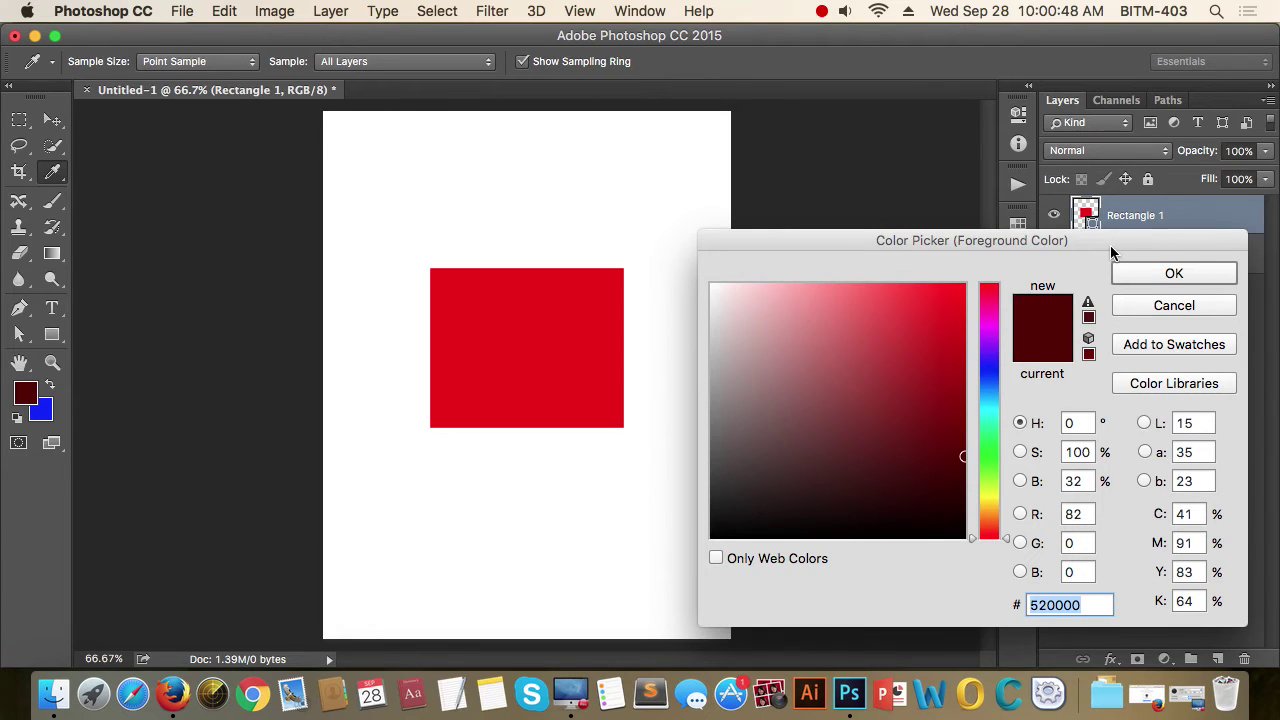
pyautogui.moveTo(1111, 253); pyautogui.dragTo(818, 157)
pyautogui.click(920, 212)
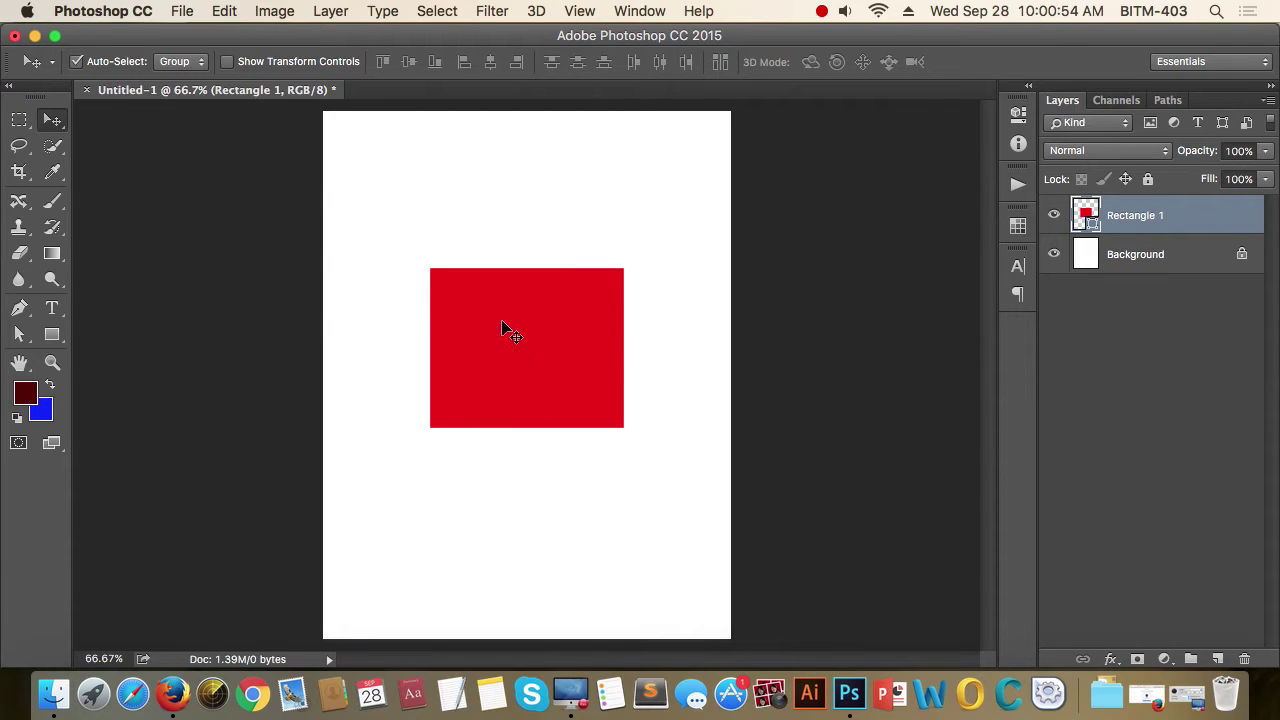
# Set the background colour to a bright yellowish green
pyautogui.click(50, 418)
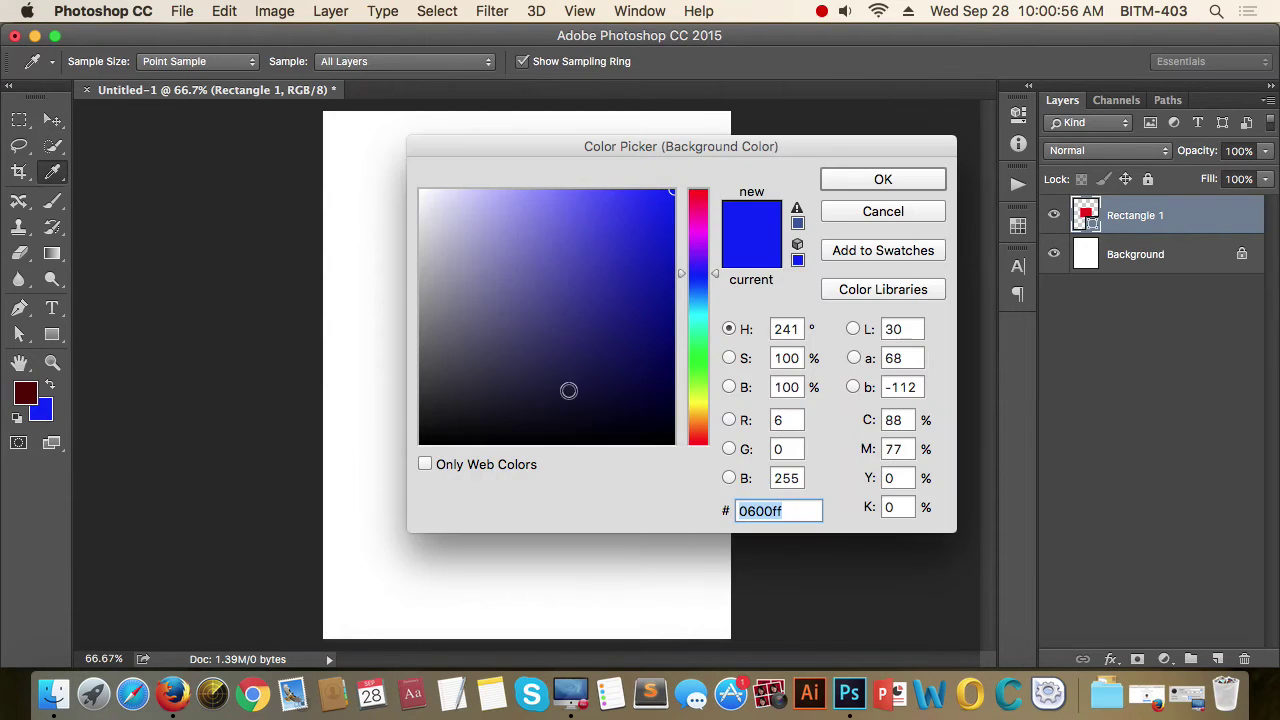
pyautogui.moveTo(569, 386); pyautogui.dragTo(501, 278)
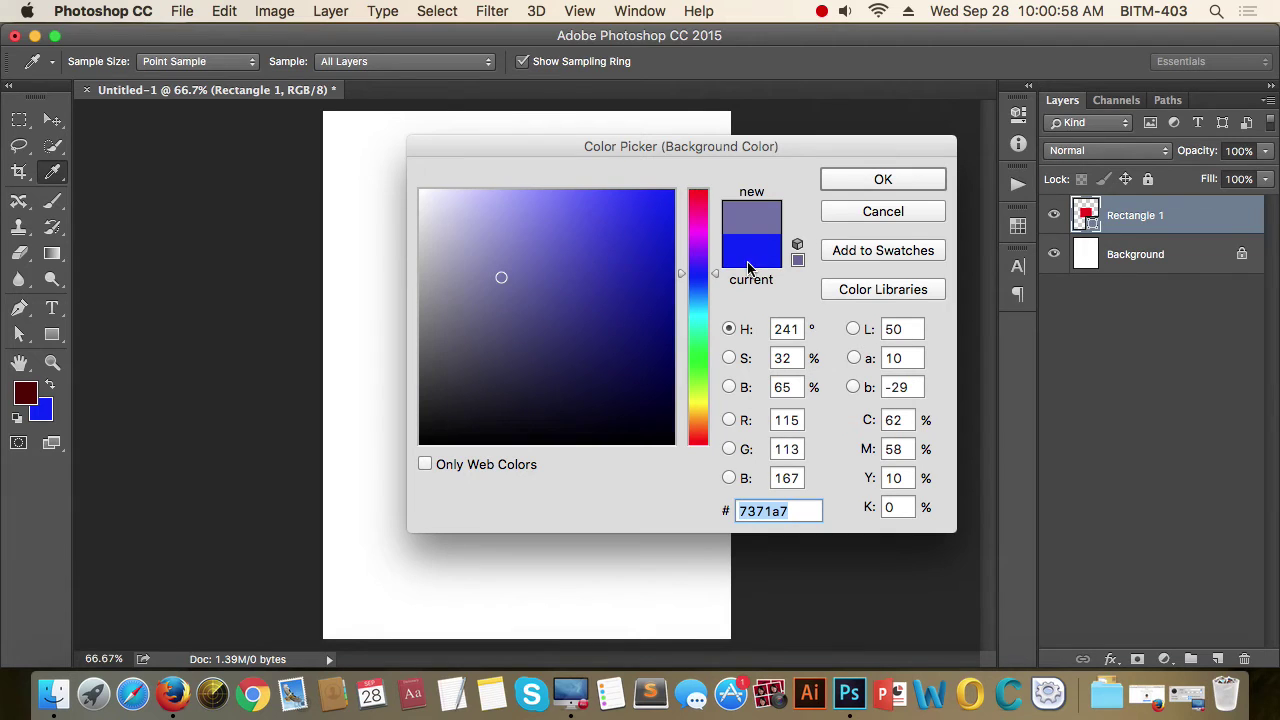
pyautogui.click(698, 218)
pyautogui.click(701, 390)
pyautogui.moveTo(621, 284); pyautogui.dragTo(660, 230)
pyautogui.click(926, 188)
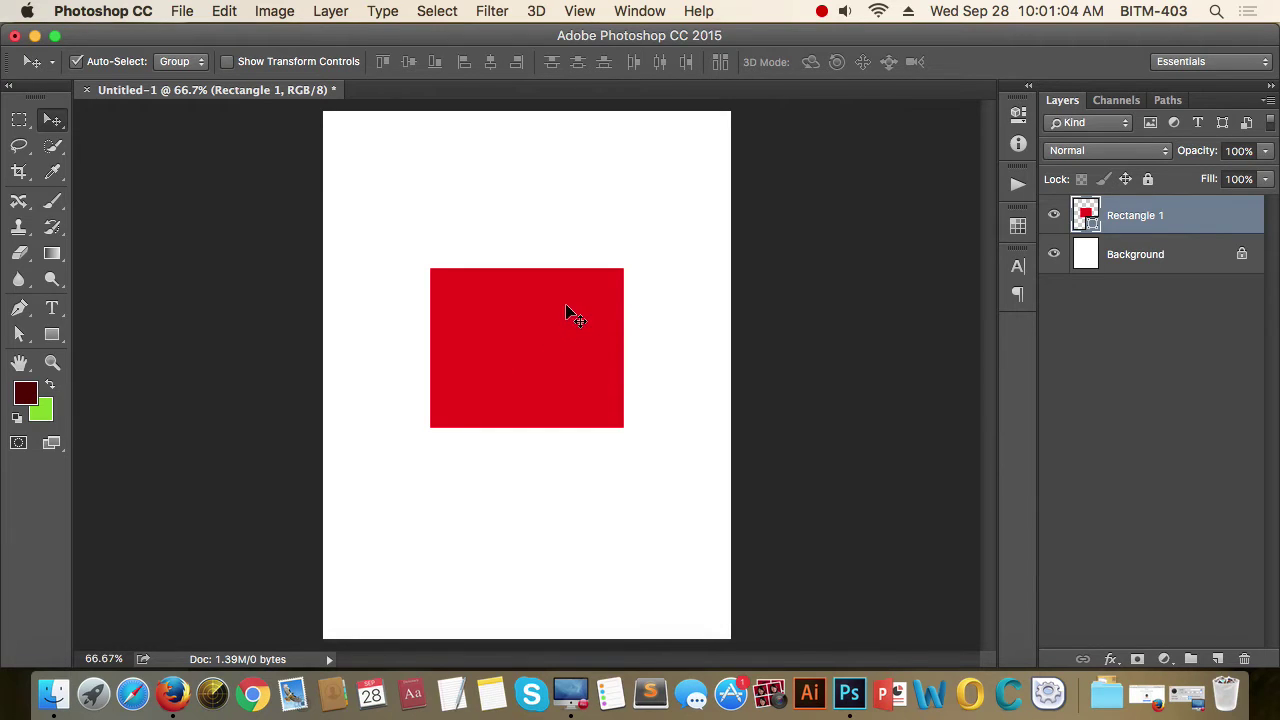
# Move the rectangle up the page and part of the way back down, keeping it horizontally centred
pyautogui.moveTo(536, 342); pyautogui.dragTo(524, 311)
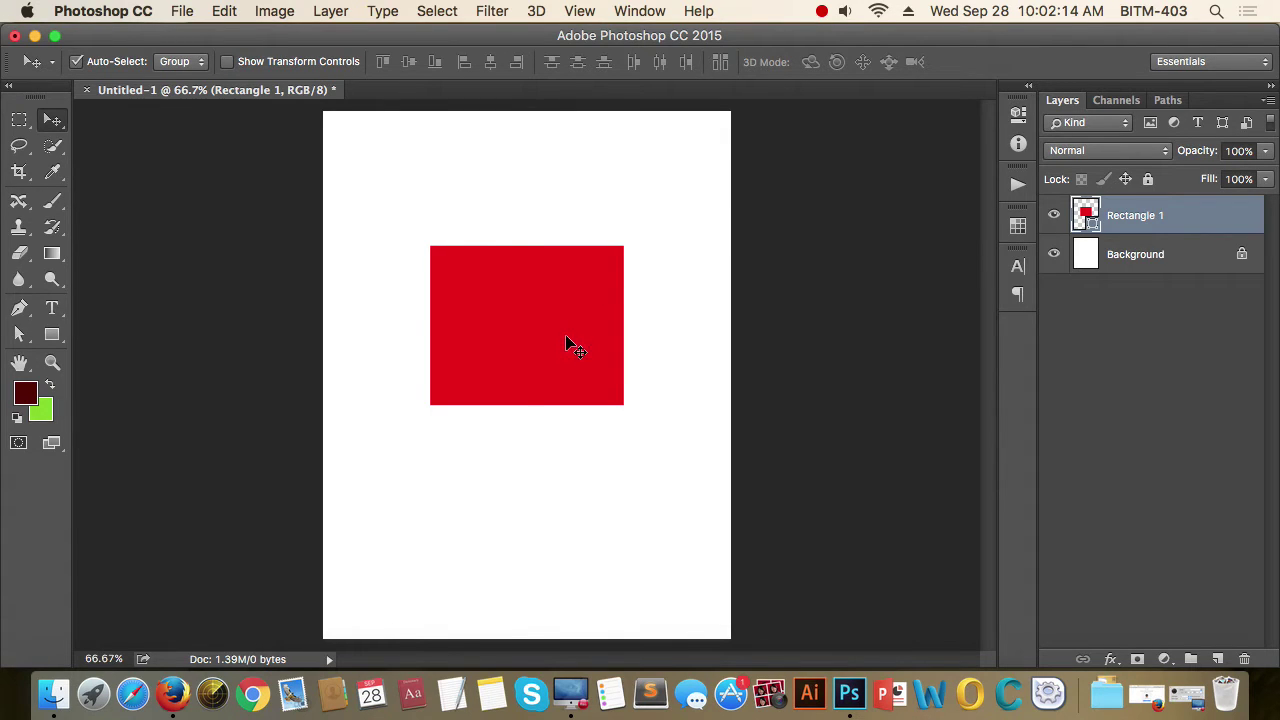
pyautogui.moveTo(569, 341); pyautogui.dragTo(573, 300)
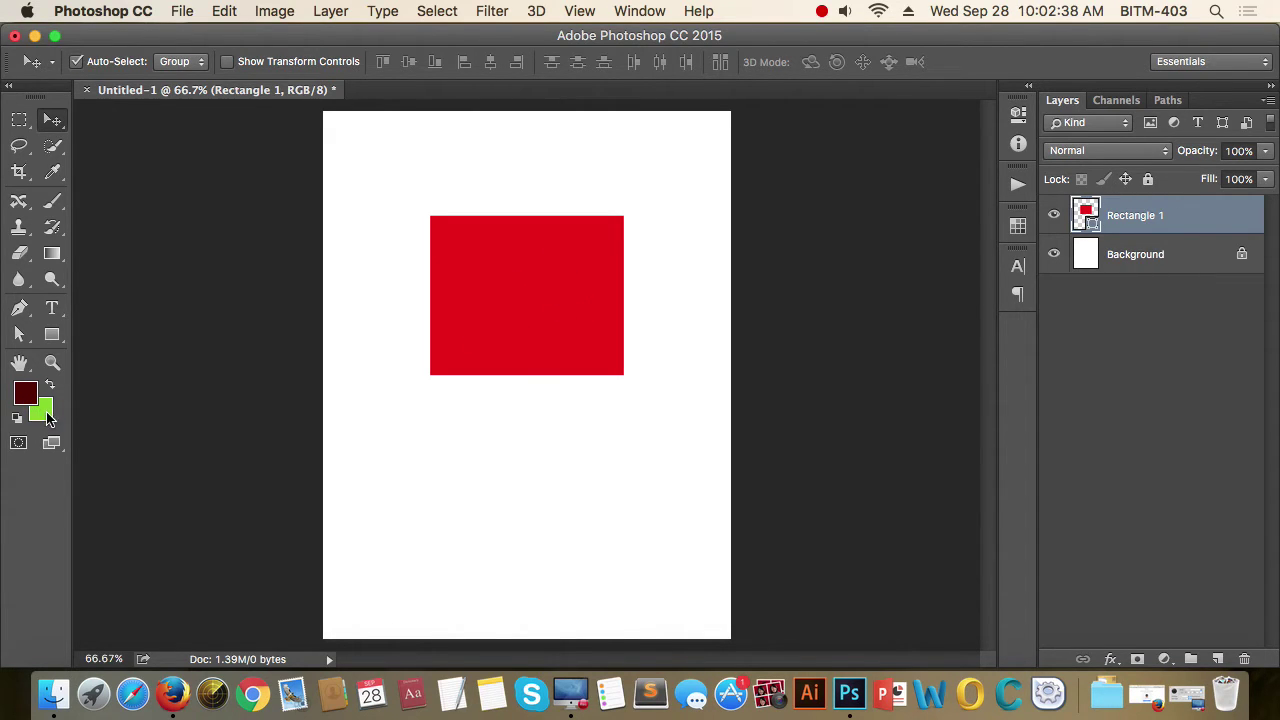
pyautogui.moveTo(541, 284)
pyautogui.mouseDown()
pyautogui.moveTo(531, 340)
pyautogui.moveTo(547, 302)
pyautogui.moveTo(525, 312)
pyautogui.moveTo(534, 284)
pyautogui.moveTo(537, 333)
pyautogui.moveTo(543, 306)
pyautogui.mouseUp()
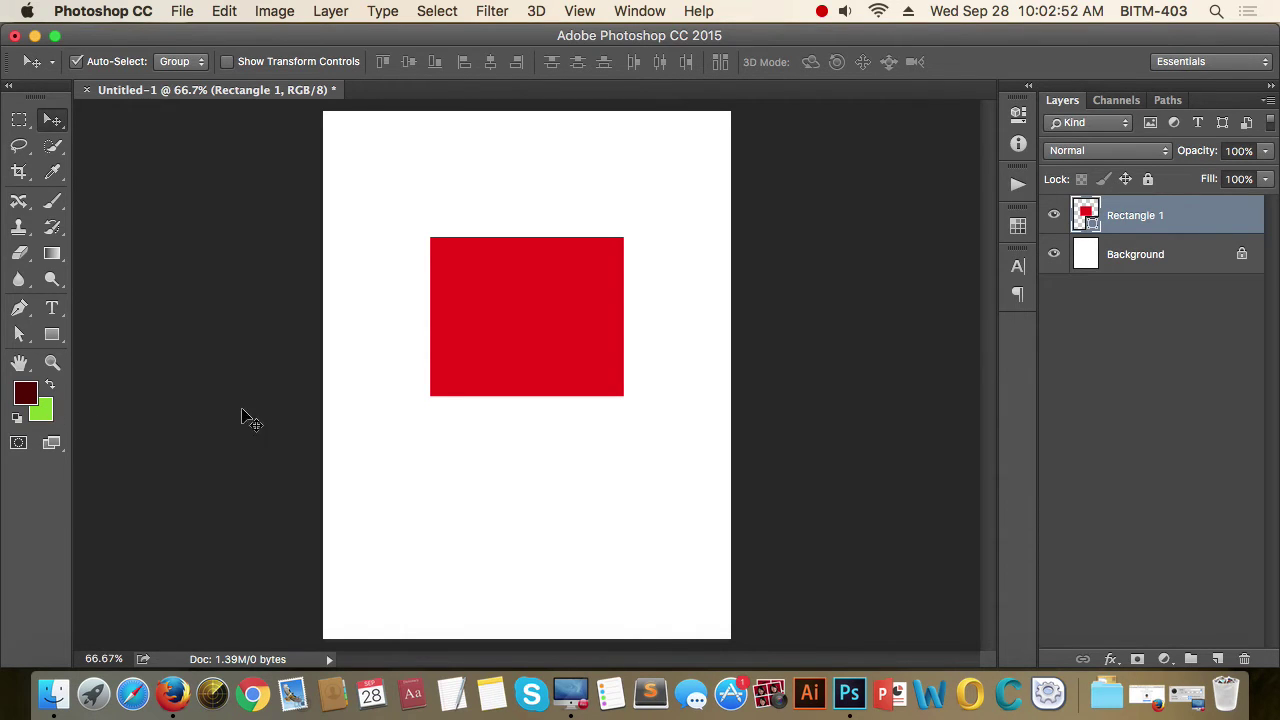
pyautogui.moveTo(557, 298); pyautogui.dragTo(560, 325)
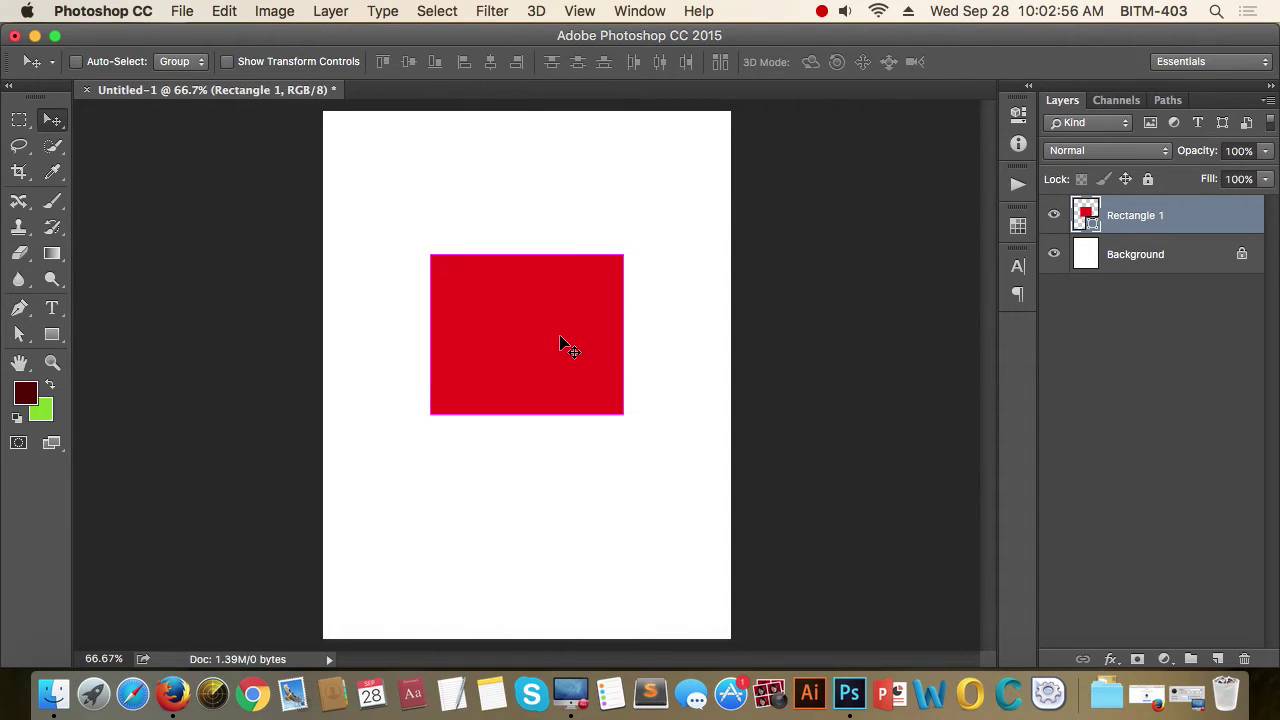
# Fill the rectangle with the green background colour, refill it with the dark red foreground colour, and move it slightly up and right
pyautogui.press('super+BackSpace')
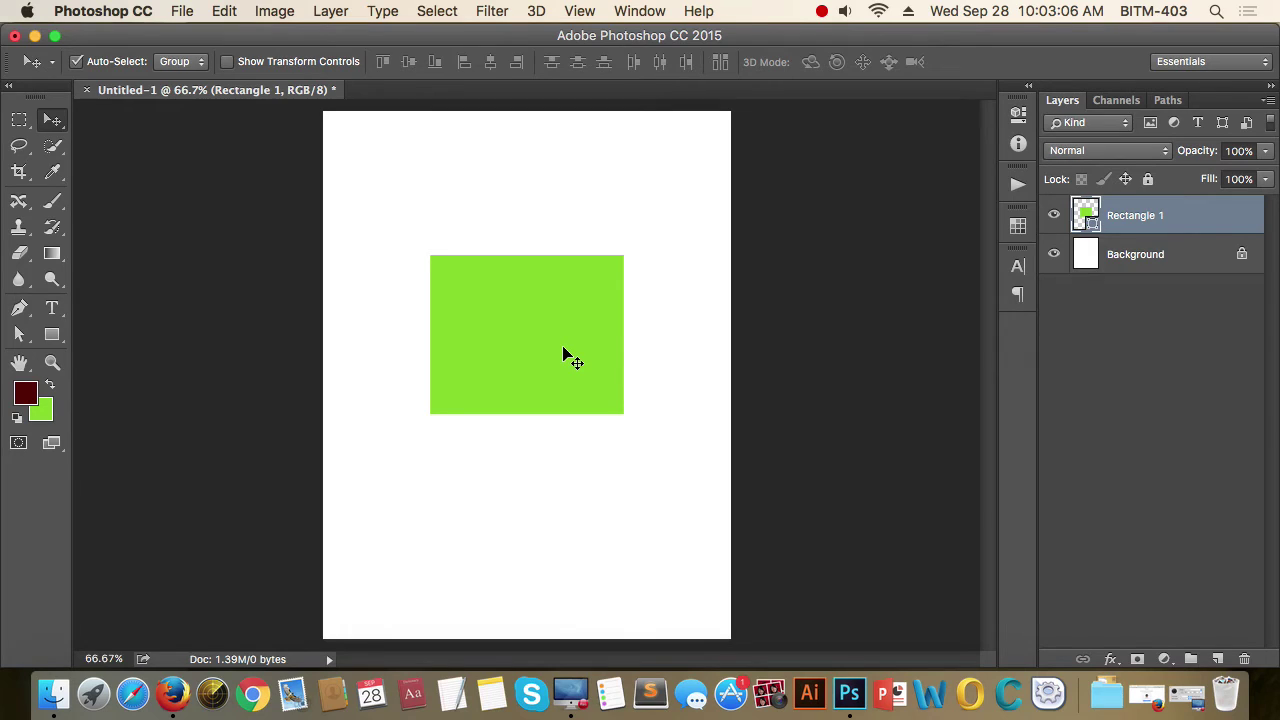
pyautogui.hotkey('alt', 'BackSpace')
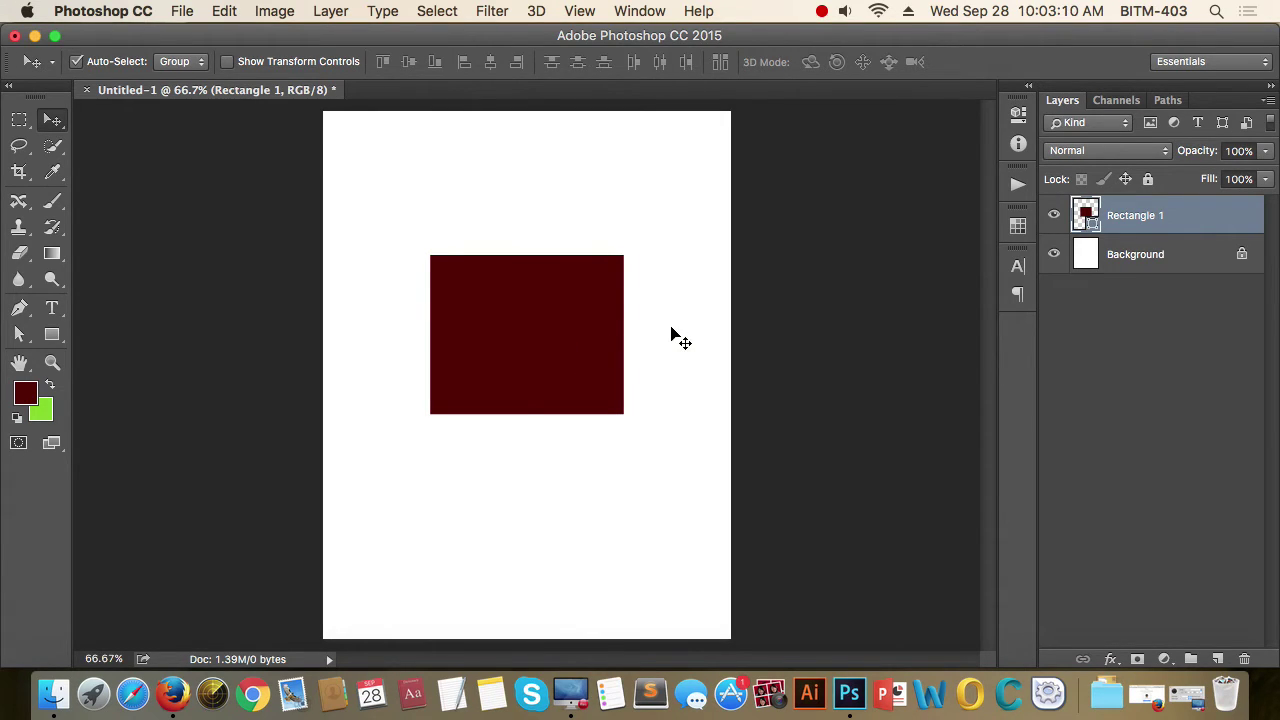
pyautogui.moveTo(517, 303); pyautogui.dragTo(525, 264)
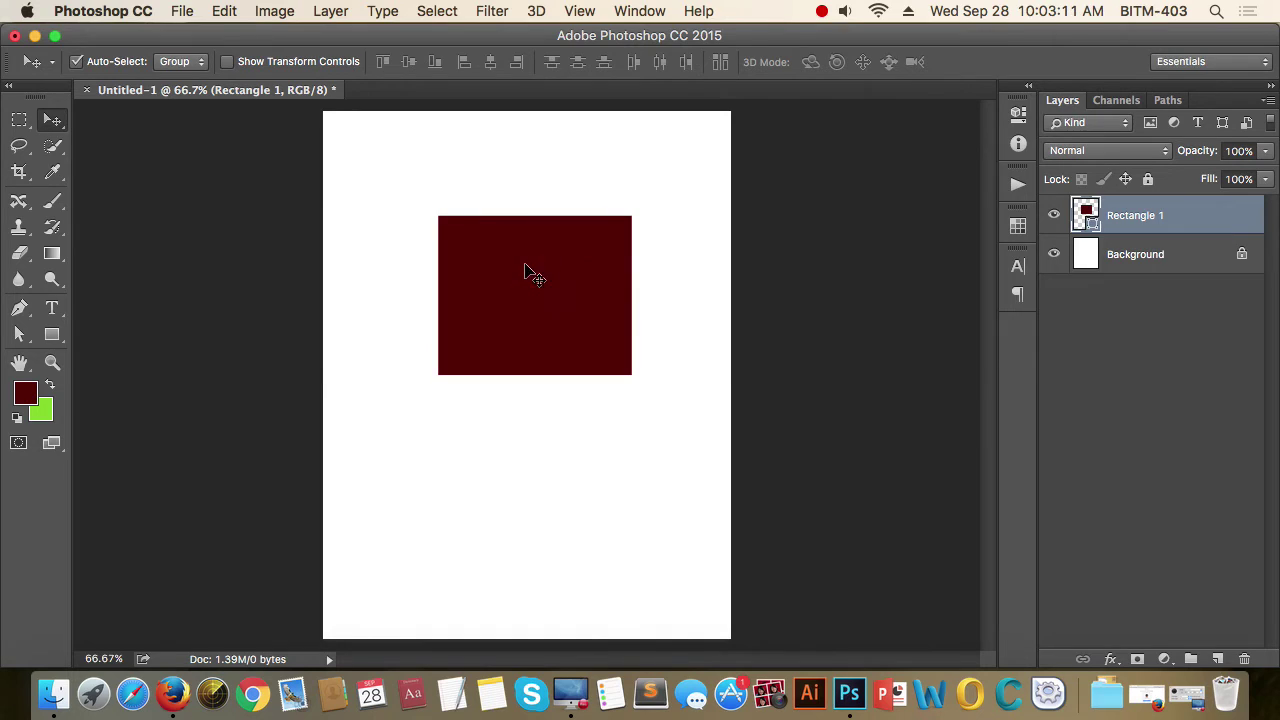
# Swap the foreground and background colours and swap them back, and move the rectangle slightly down to the page's horizontal centre
pyautogui.click(53, 389)
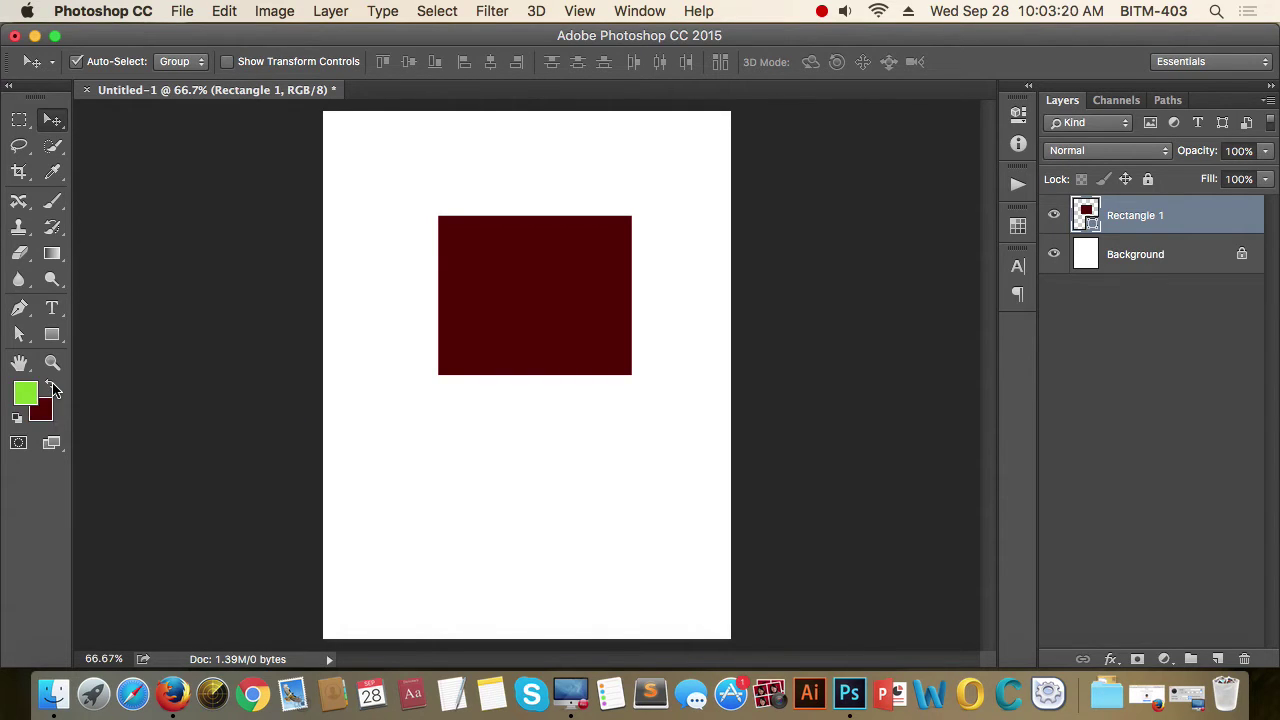
pyautogui.click(53, 389)
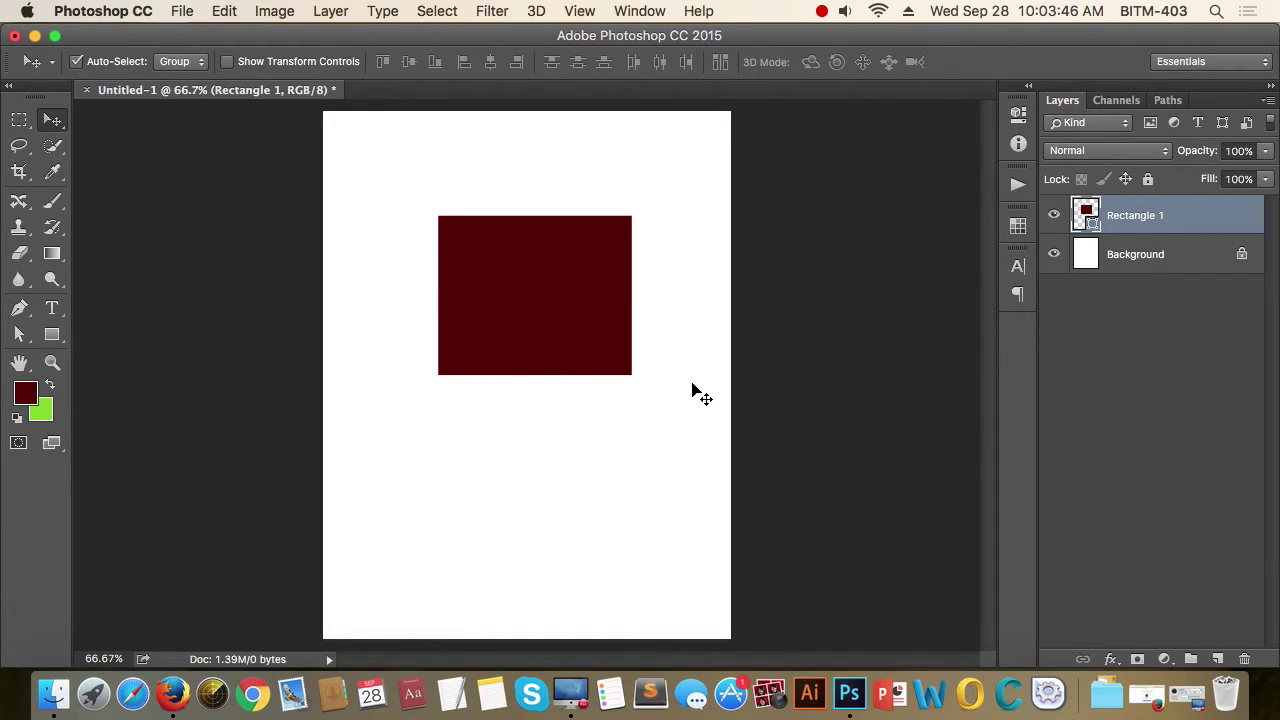
pyautogui.moveTo(700, 392); pyautogui.dragTo(692, 422)
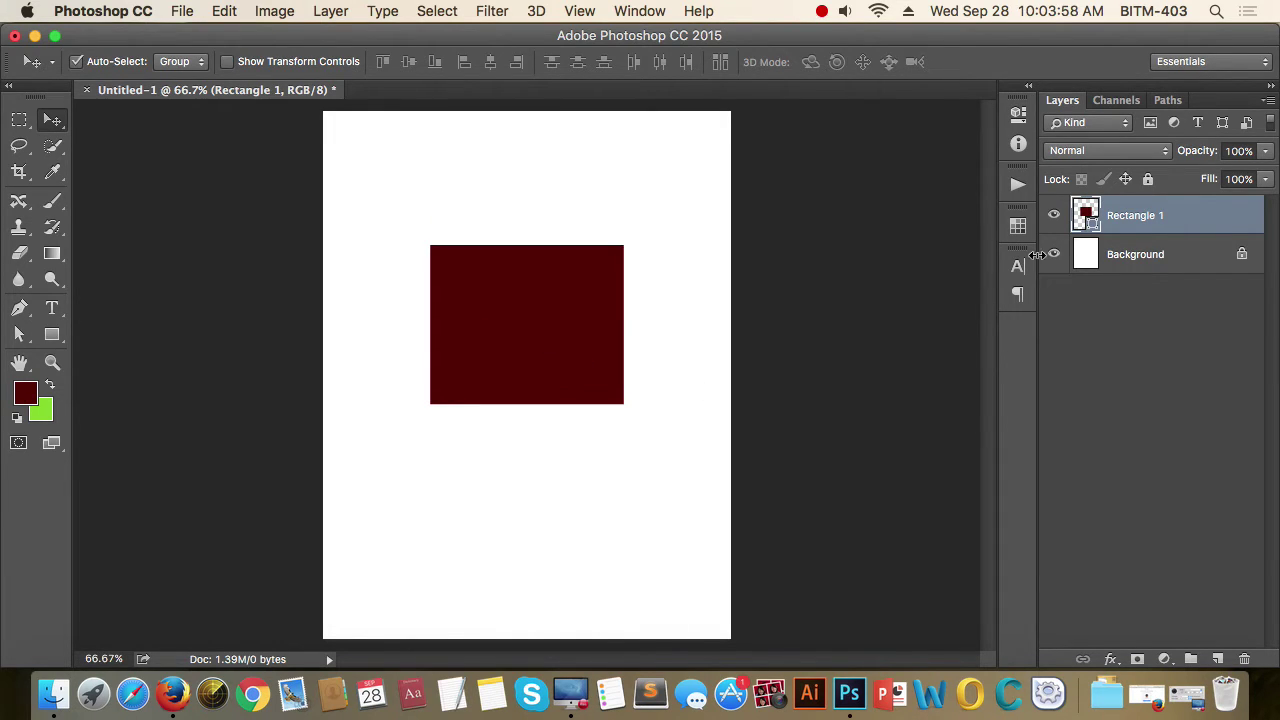
# Try several green, purple, blue and teal swatches as the foreground colour, finish with light blue and collapse the swatches
pyautogui.click(1018, 226)
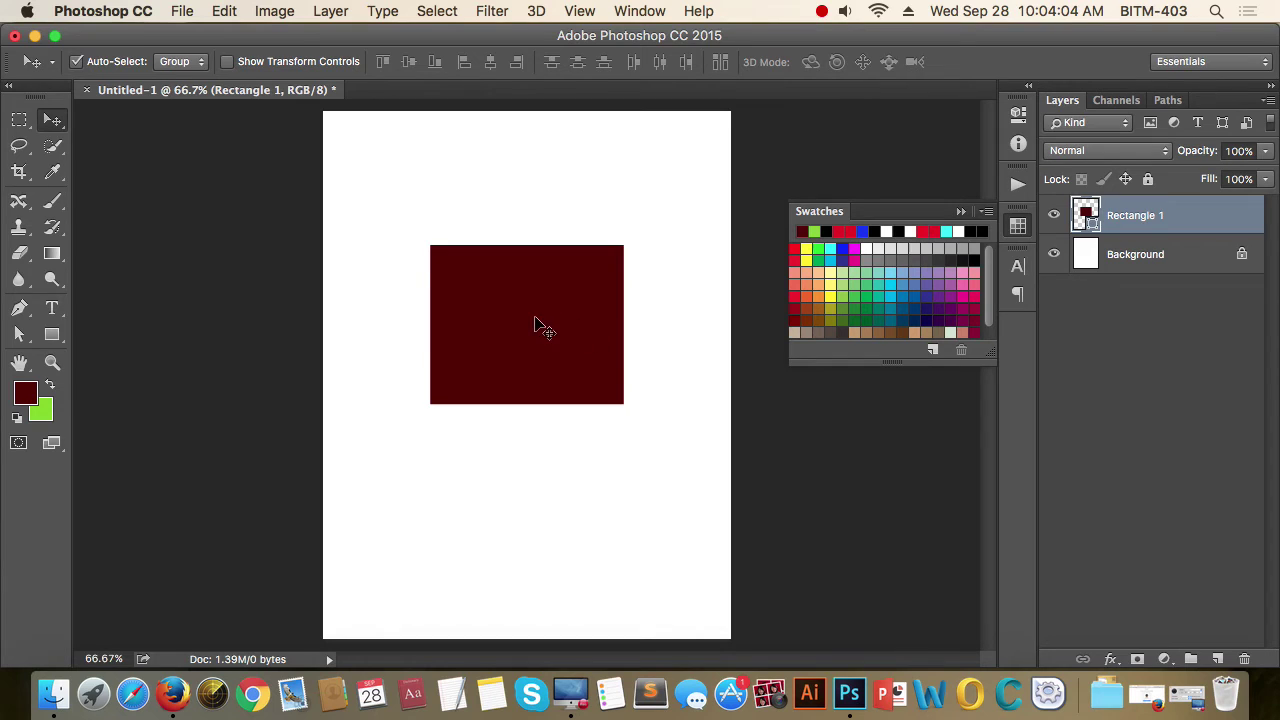
pyautogui.click(857, 286)
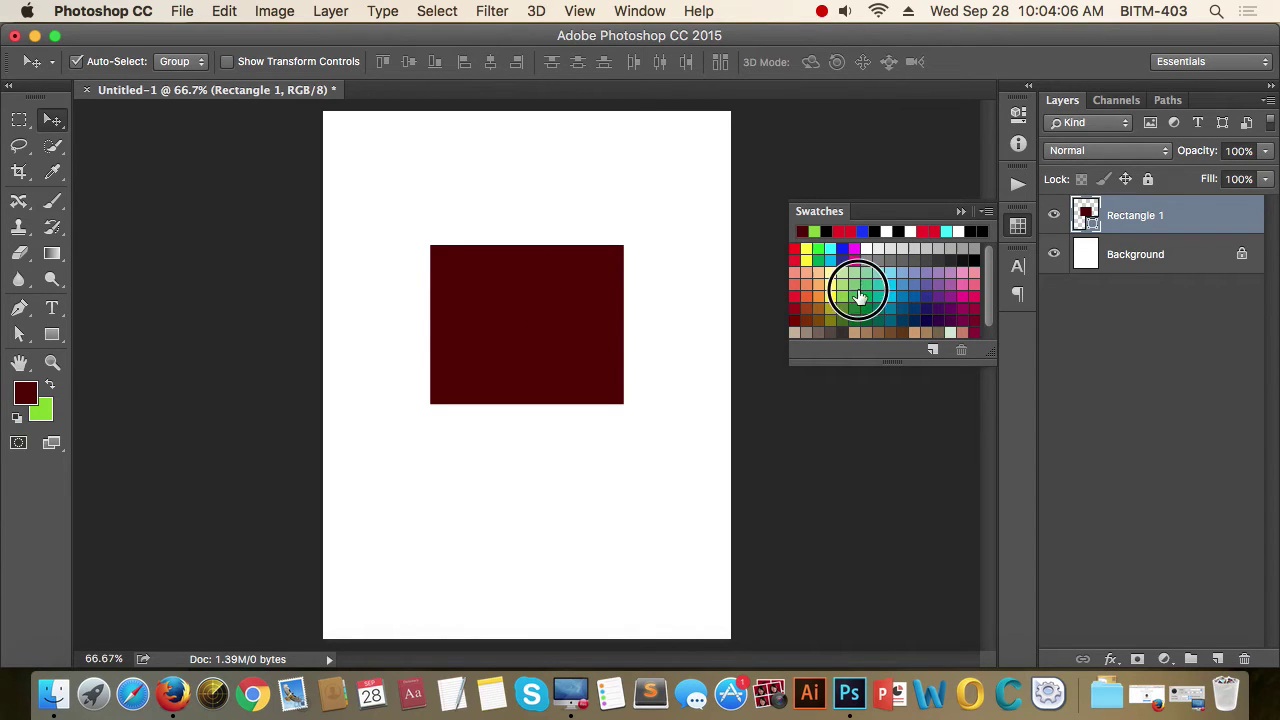
pyautogui.click(900, 302)
pyautogui.click(862, 302)
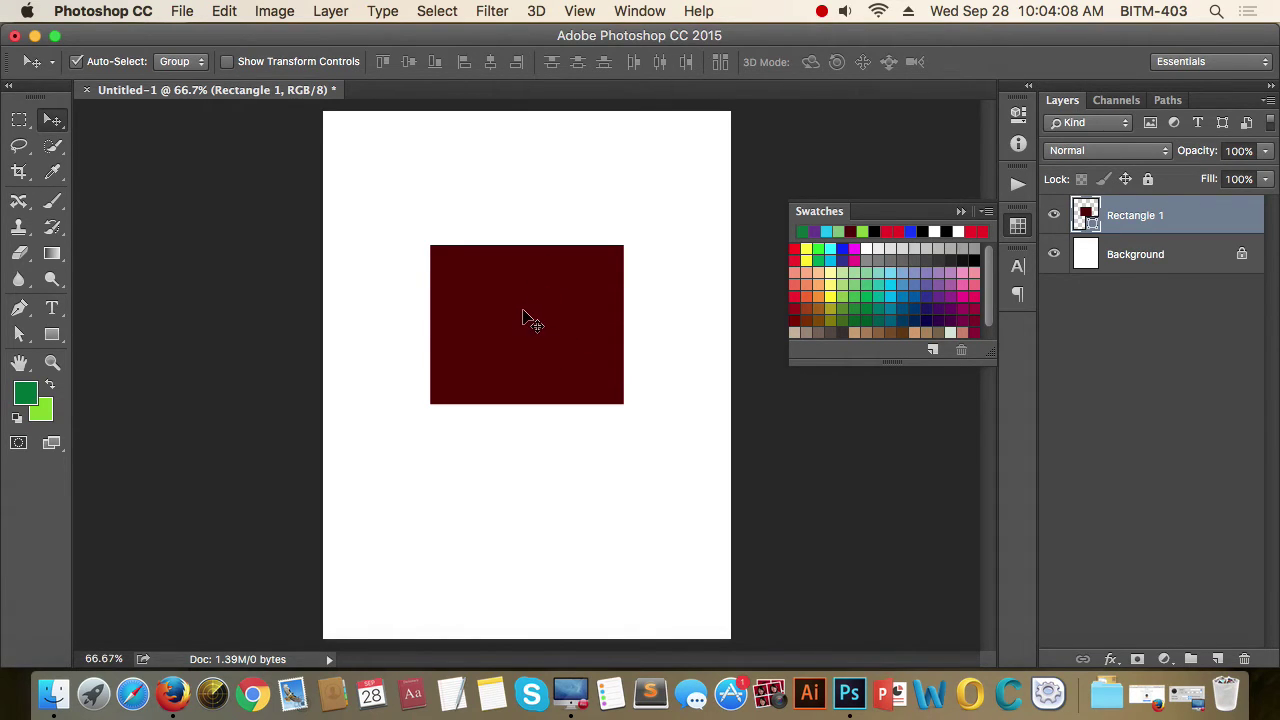
pyautogui.doubleClick(930, 297)
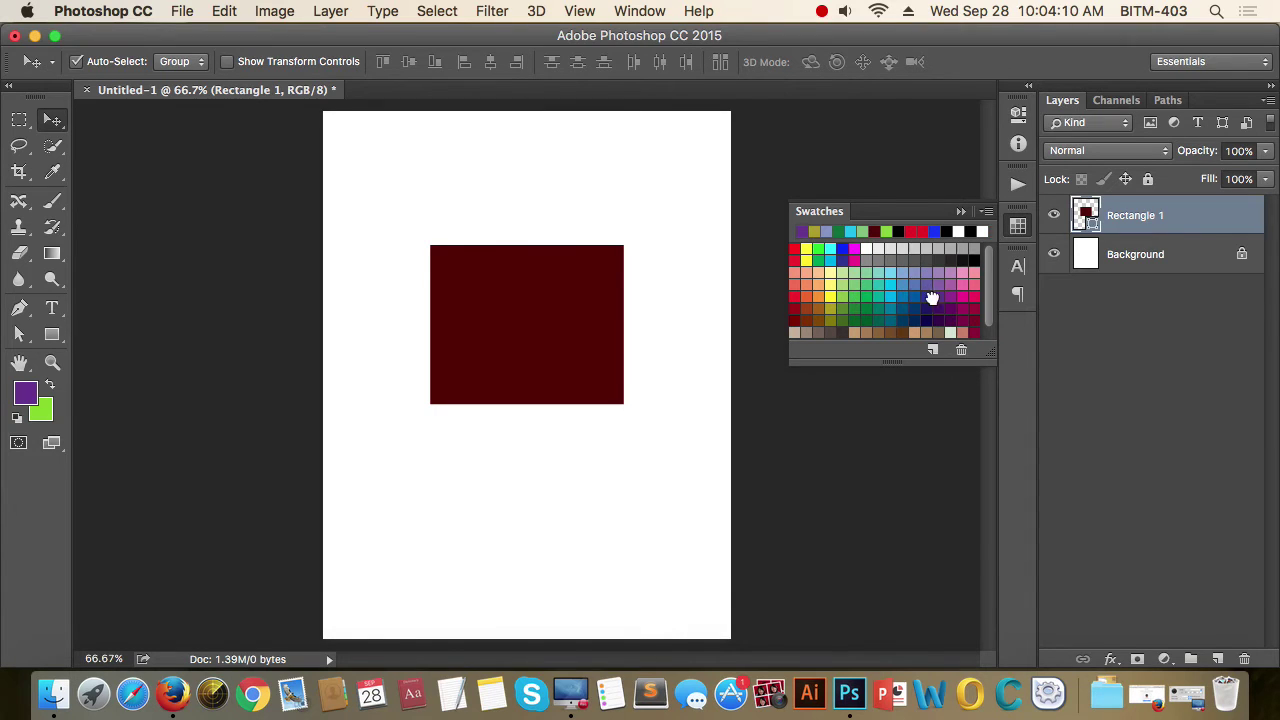
pyautogui.click(1175, 508)
pyautogui.click(870, 296)
pyautogui.click(905, 284)
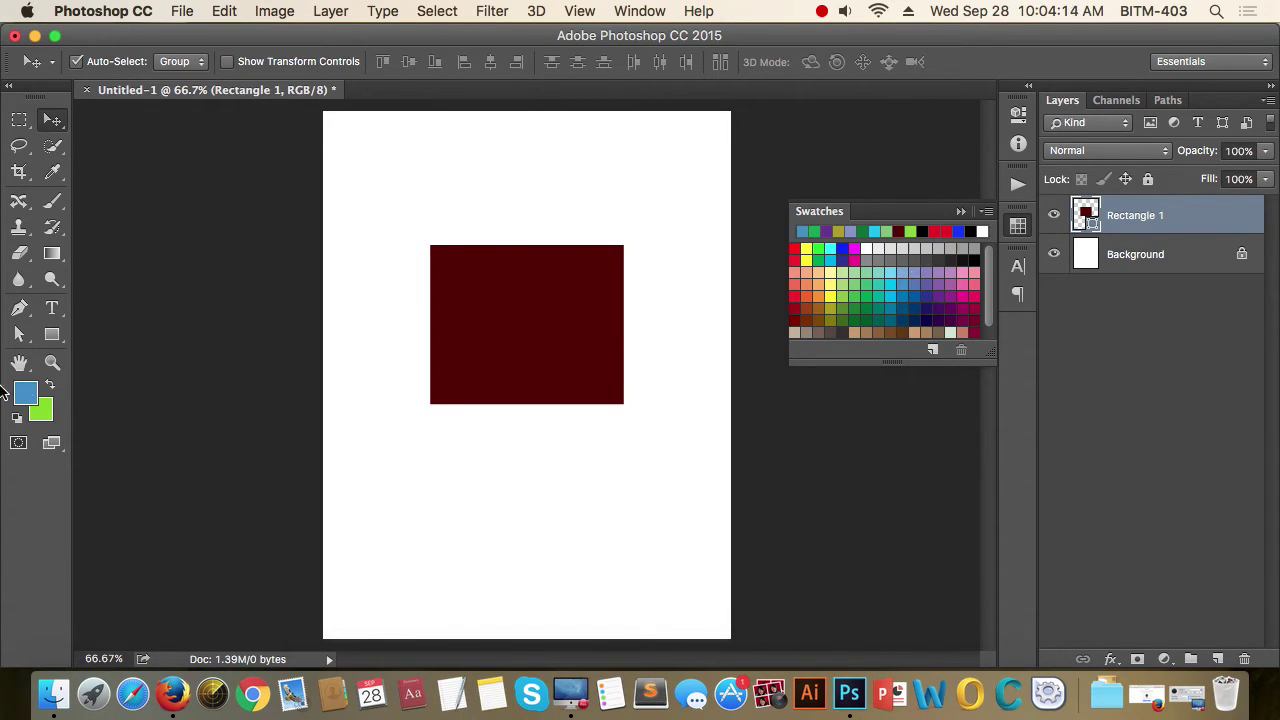
pyautogui.click(887, 286)
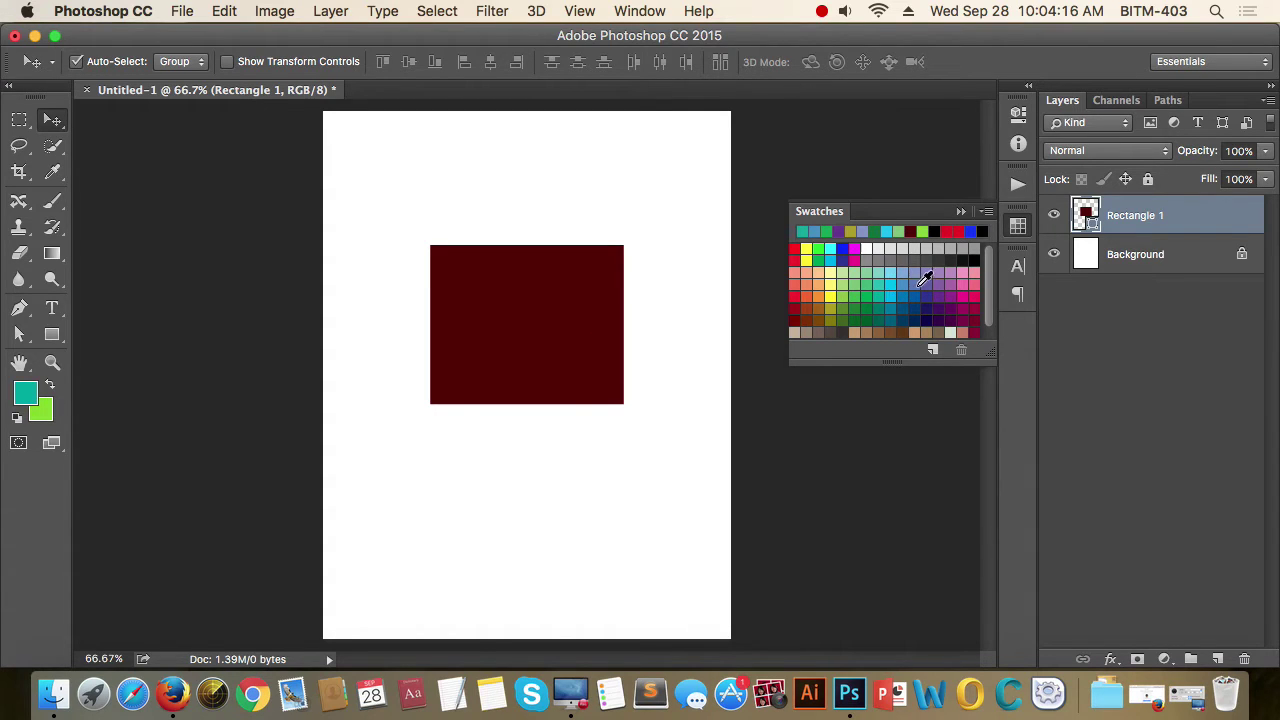
pyautogui.click(926, 288)
pyautogui.click(926, 290)
pyautogui.click(900, 290)
pyautogui.click(860, 298)
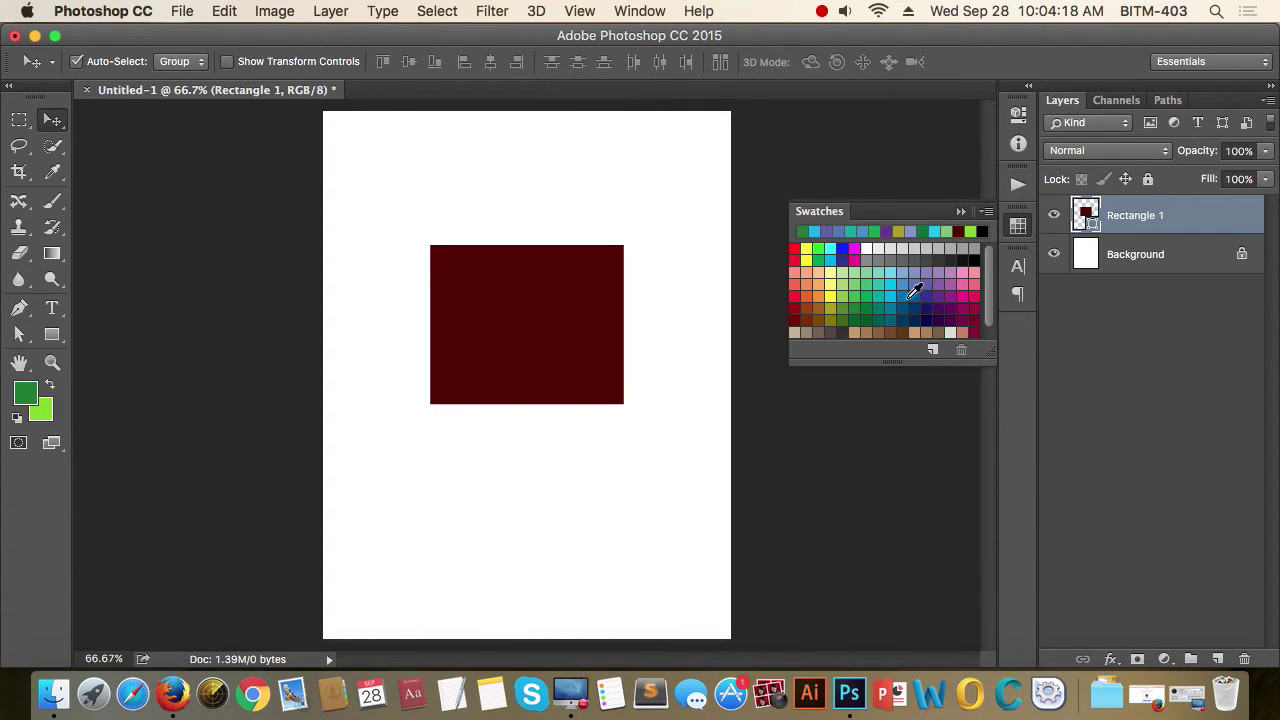
pyautogui.click(926, 302)
pyautogui.click(893, 284)
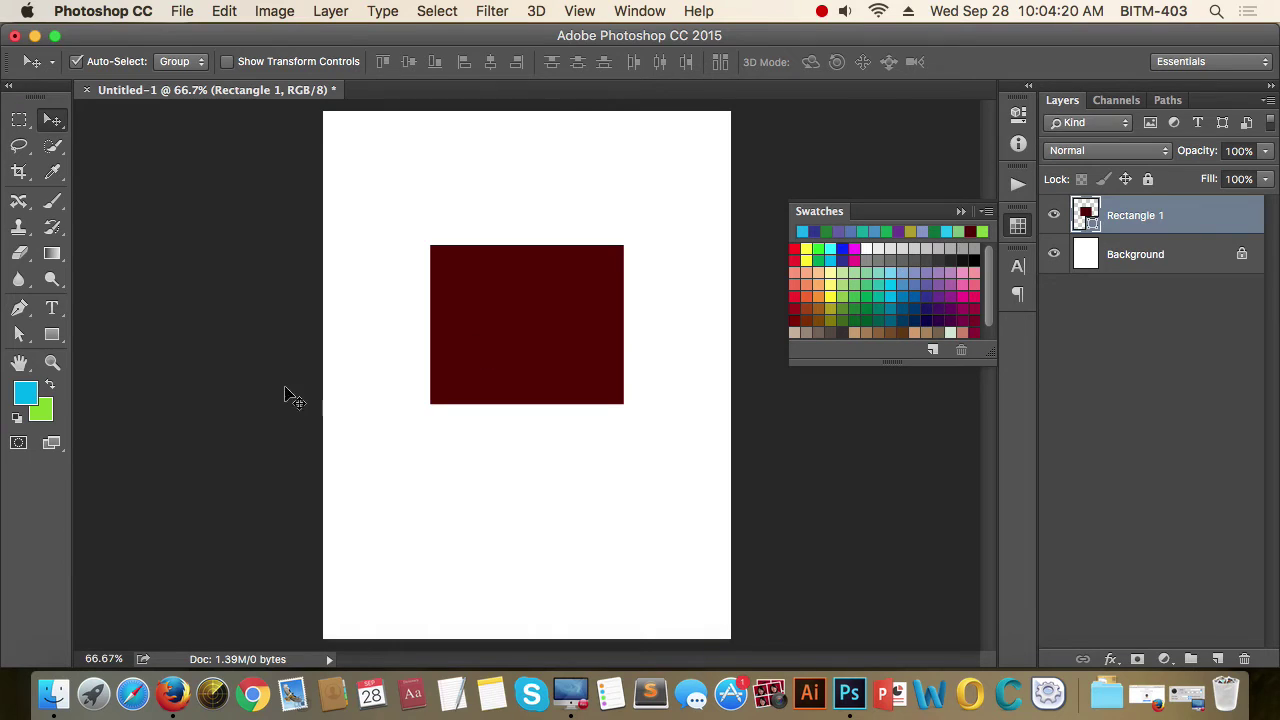
pyautogui.click(960, 211)
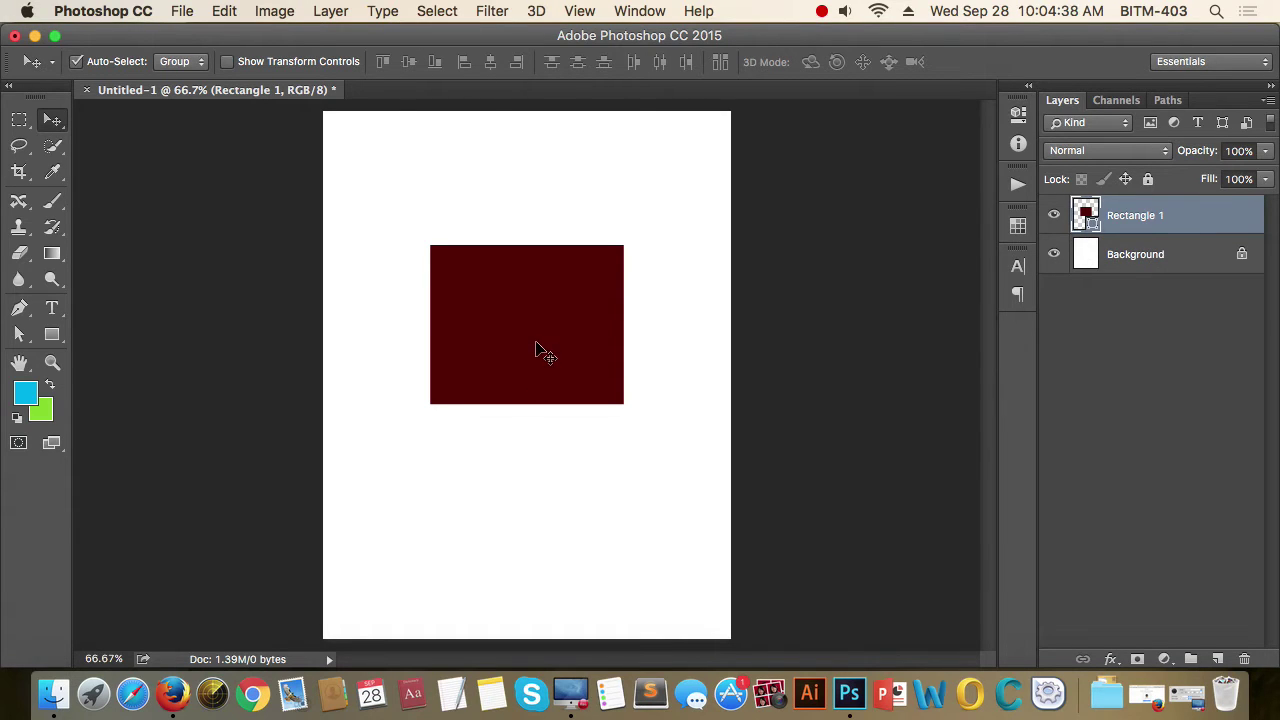
# Move the rectangle slightly up, open its fill colour for editing and cancel, and deselect its layer
pyautogui.moveTo(537, 351)
pyautogui.mouseDown()
pyautogui.moveTo(537, 300)
pyautogui.moveTo(537, 333)
pyautogui.mouseUp()
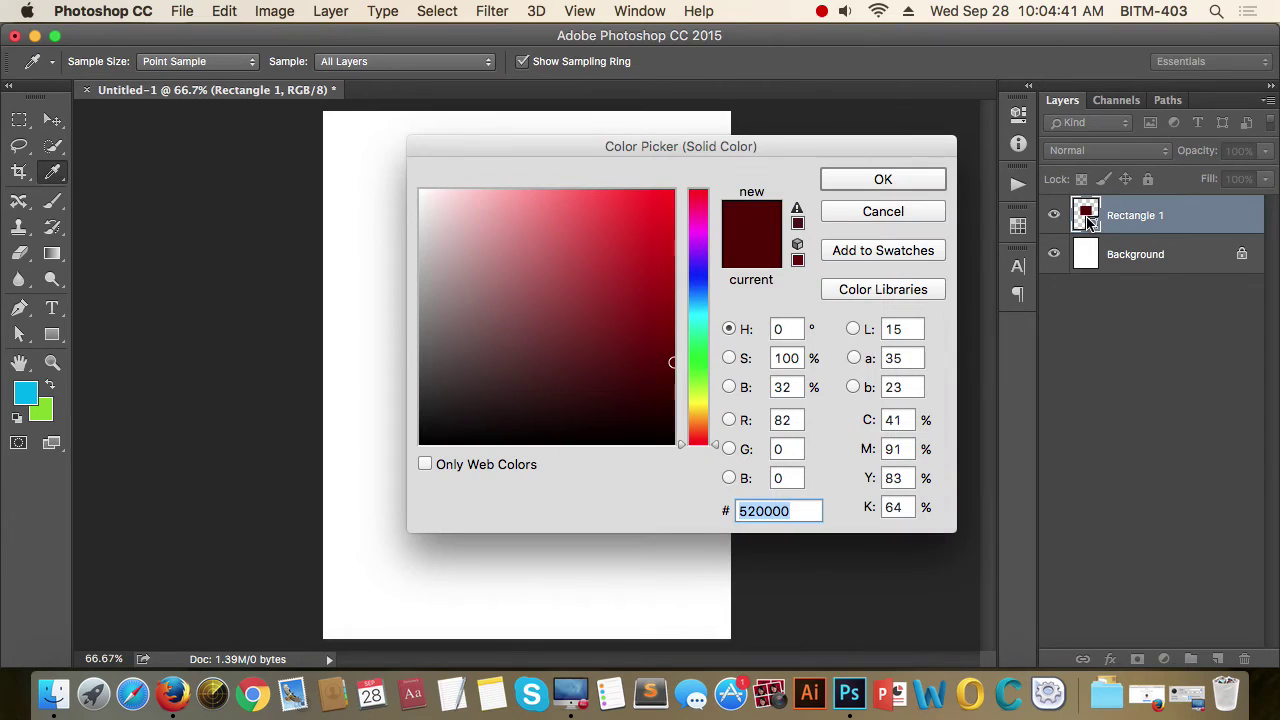
pyautogui.doubleClick(1088, 224)
pyautogui.click(895, 214)
pyautogui.click(1148, 372)
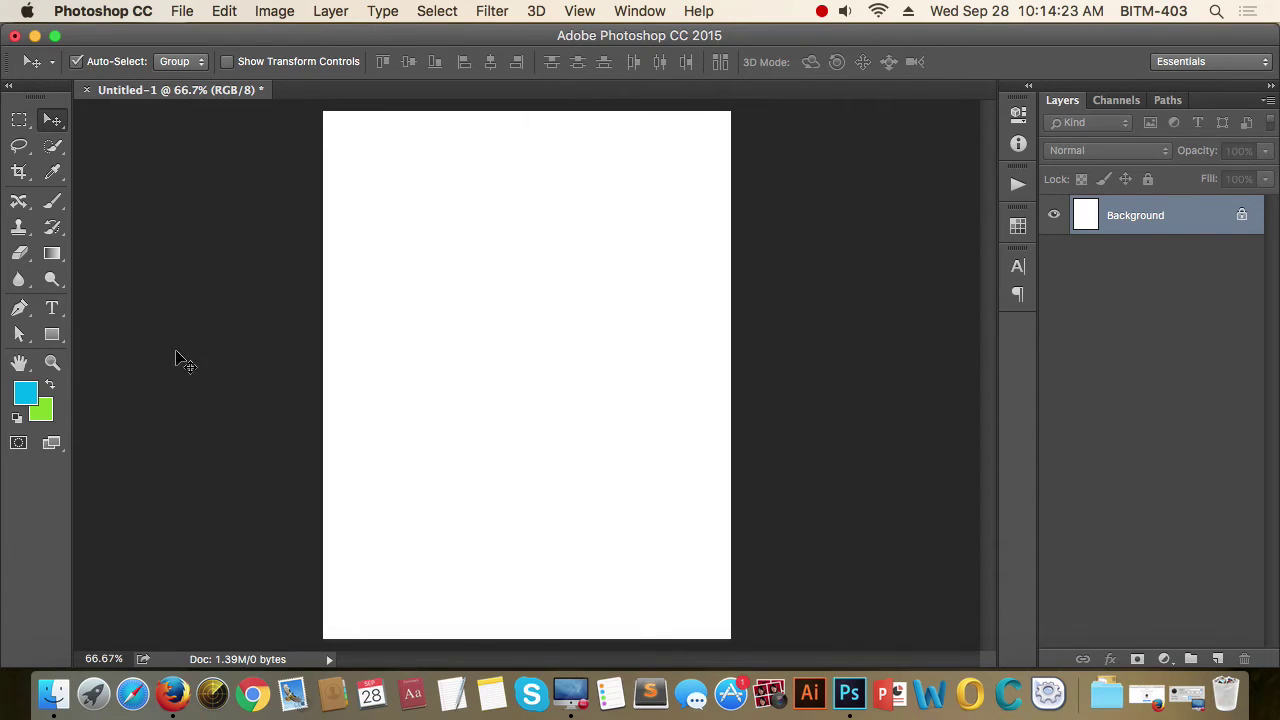
# Add the point text "dzgtjhcgmcgj," in the upper part of the page using the Type tool
pyautogui.click(52, 308)
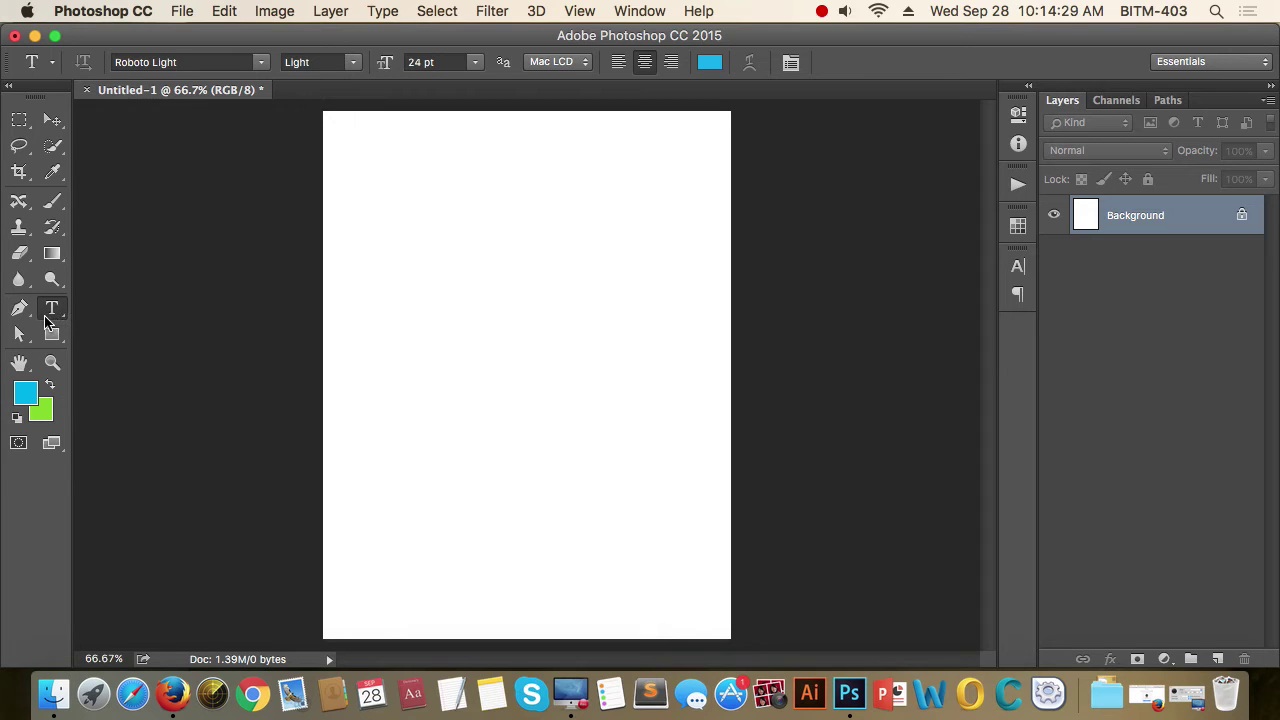
pyautogui.click(459, 252)
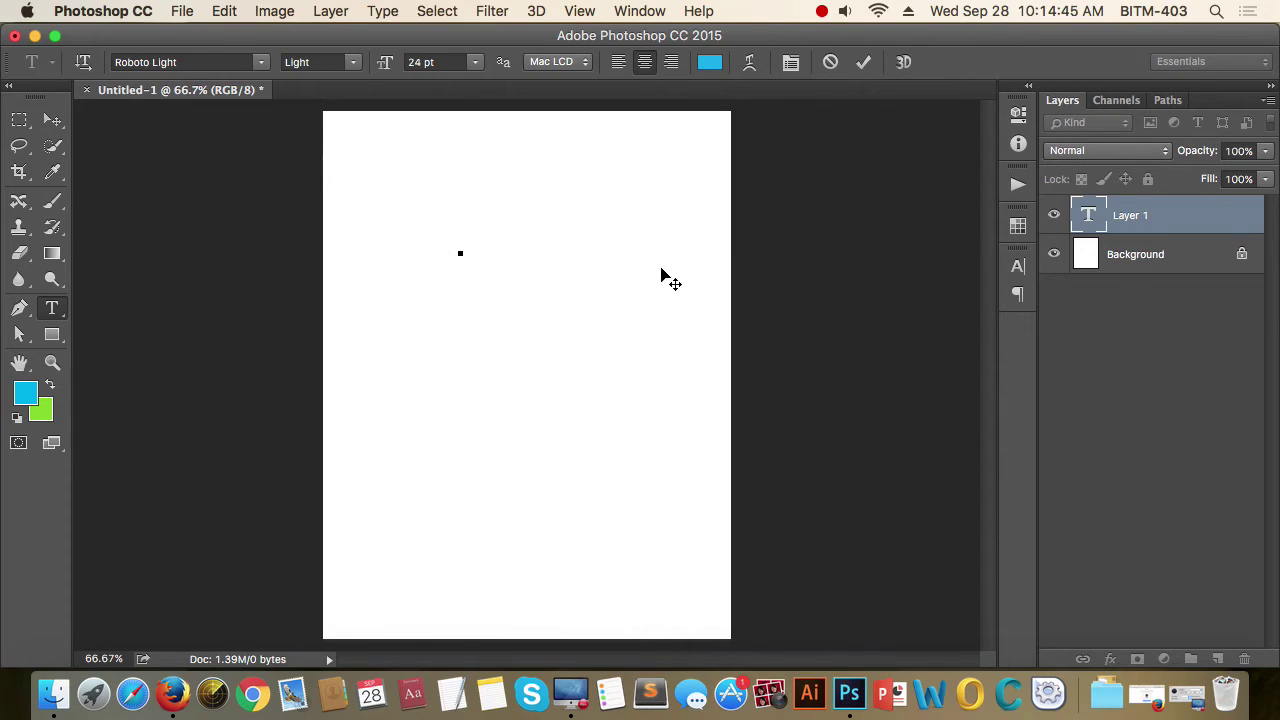
pyautogui.write('dzgtjhcgmcgj')
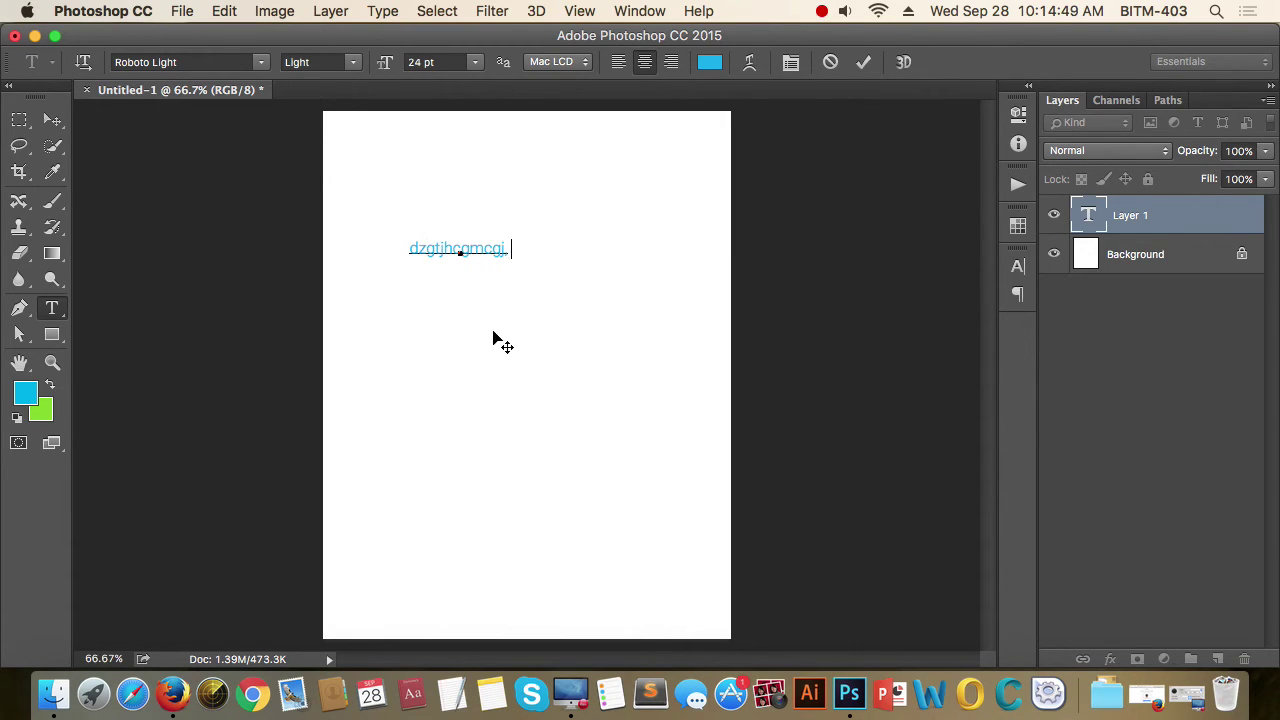
# Change the colour of all the new text to black (000000)
pyautogui.press('super+a')
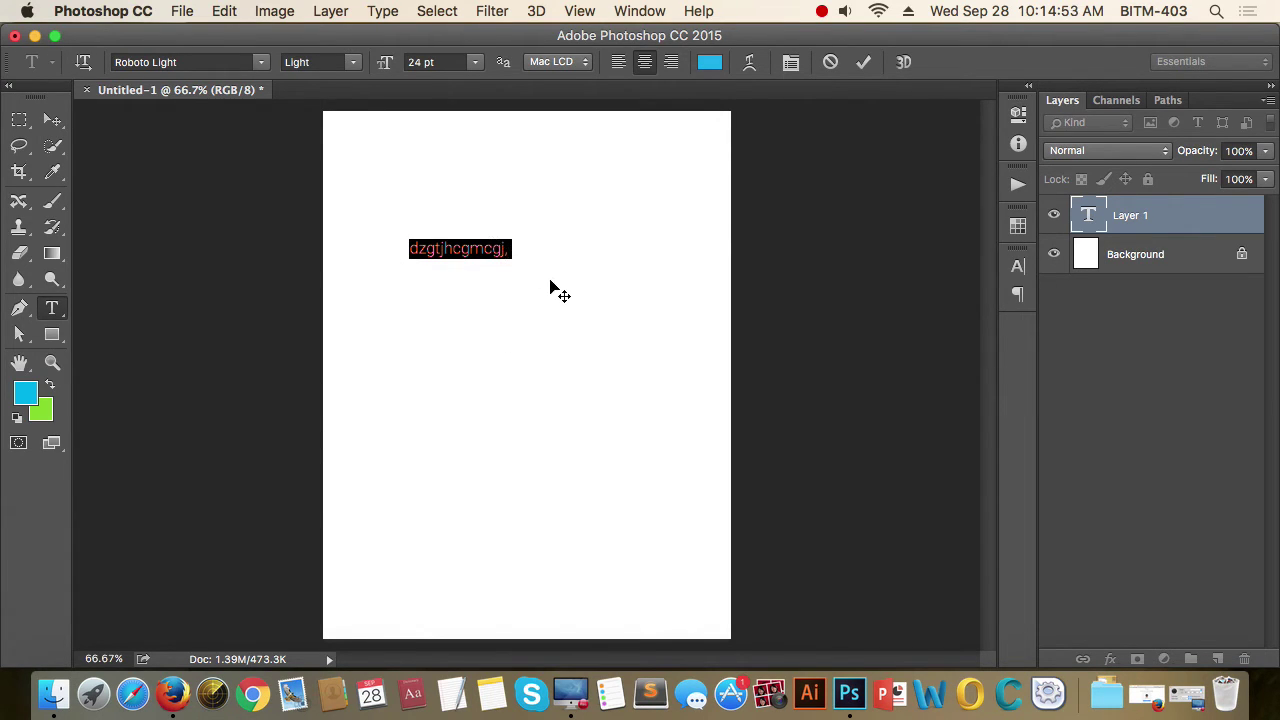
pyautogui.click(711, 64)
pyautogui.moveTo(628, 418); pyautogui.dragTo(694, 457)
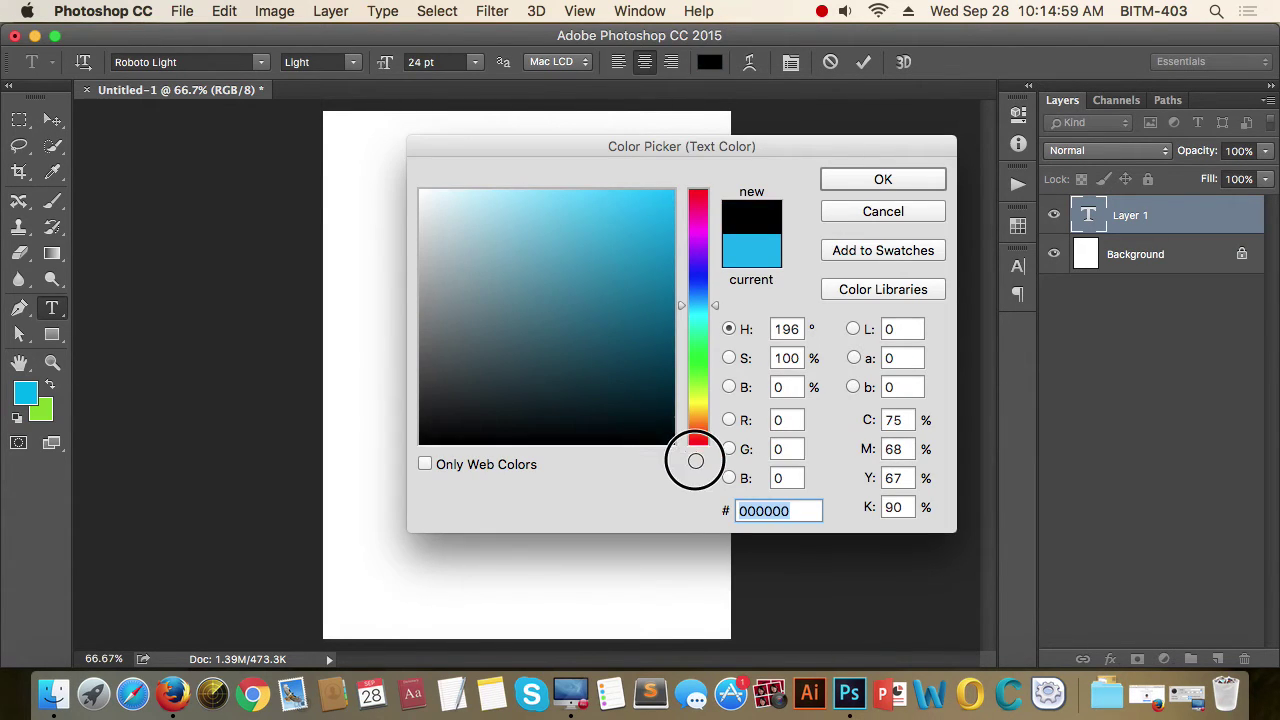
pyautogui.click(874, 182)
# Reselect the whole text line and set its font size to 40 pt
pyautogui.click(491, 249)
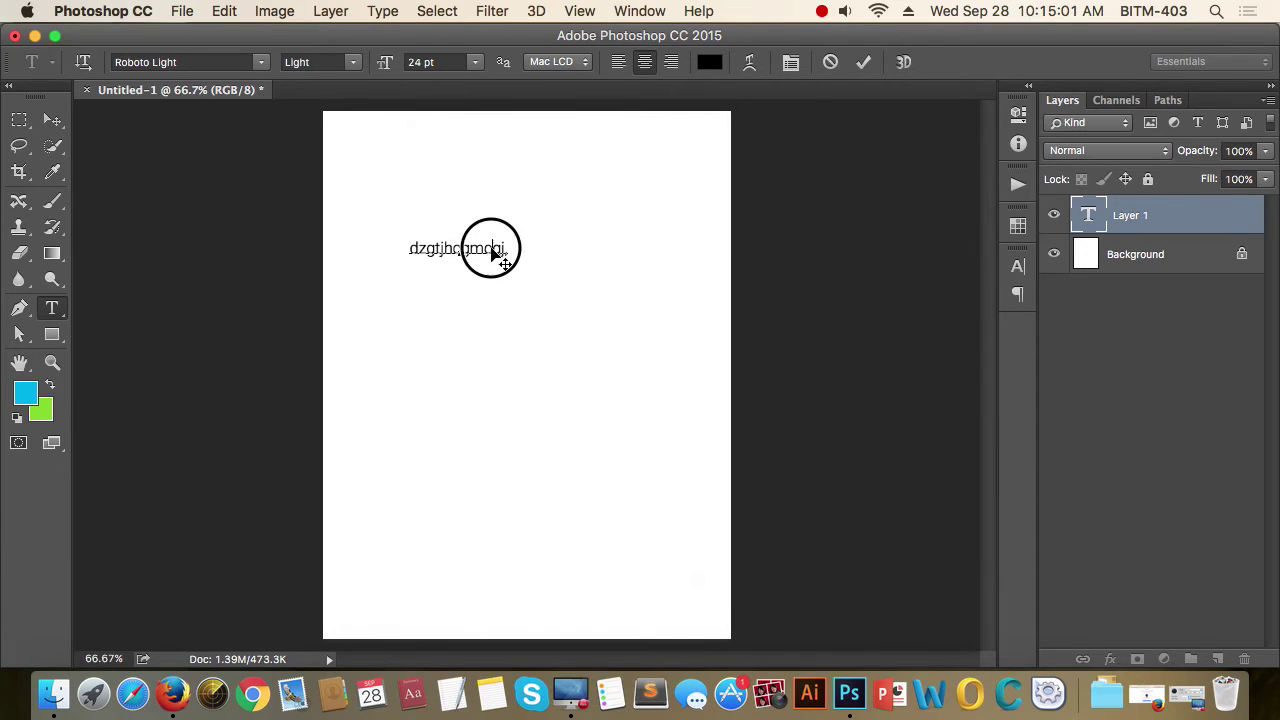
pyautogui.moveTo(509, 250); pyautogui.dragTo(331, 258)
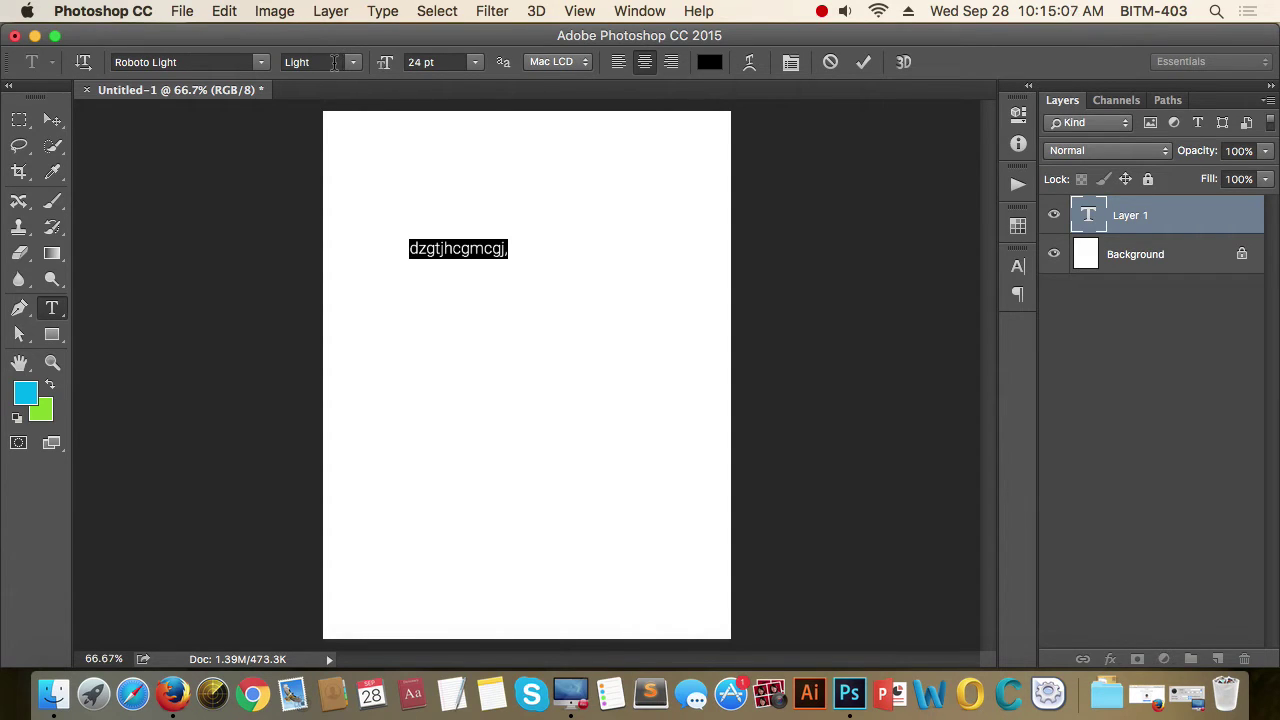
pyautogui.click(446, 62)
pyautogui.moveTo(374, 61); pyautogui.dragTo(386, 62)
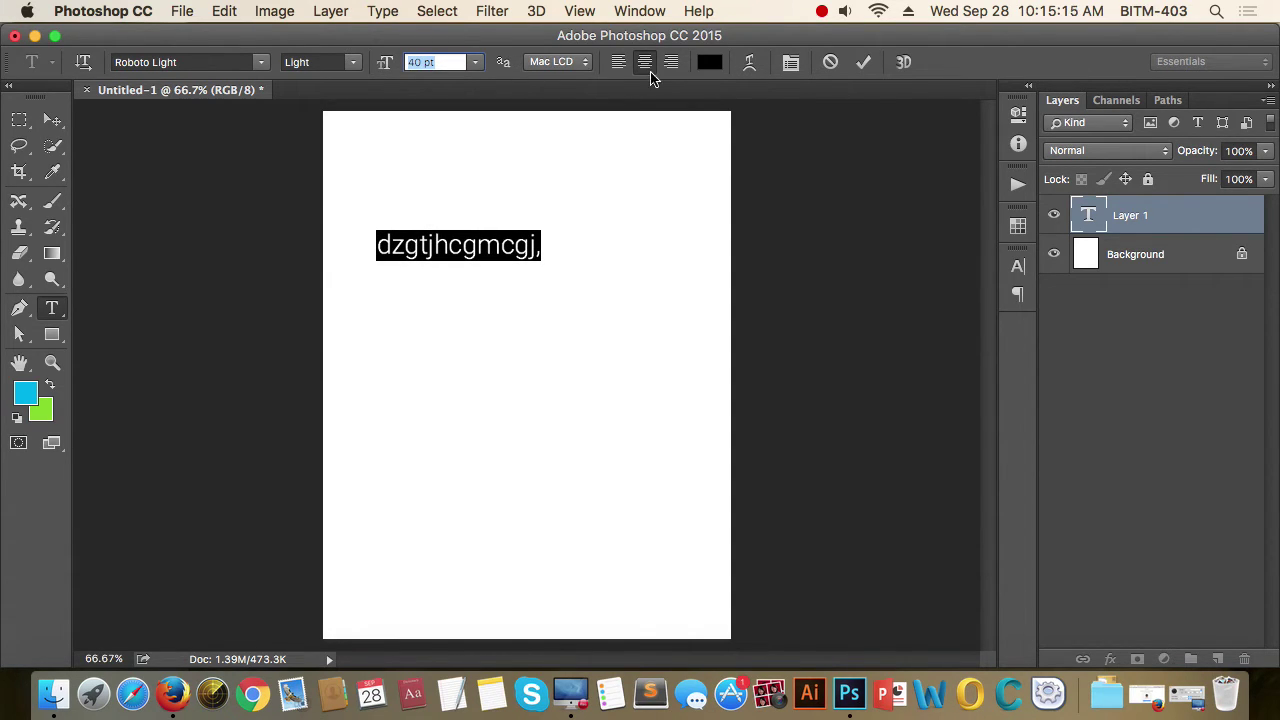
# Review the text's anti-aliasing choices, keeping Mac LCD, and open and dismiss the Warp Text settings
pyautogui.click(588, 62)
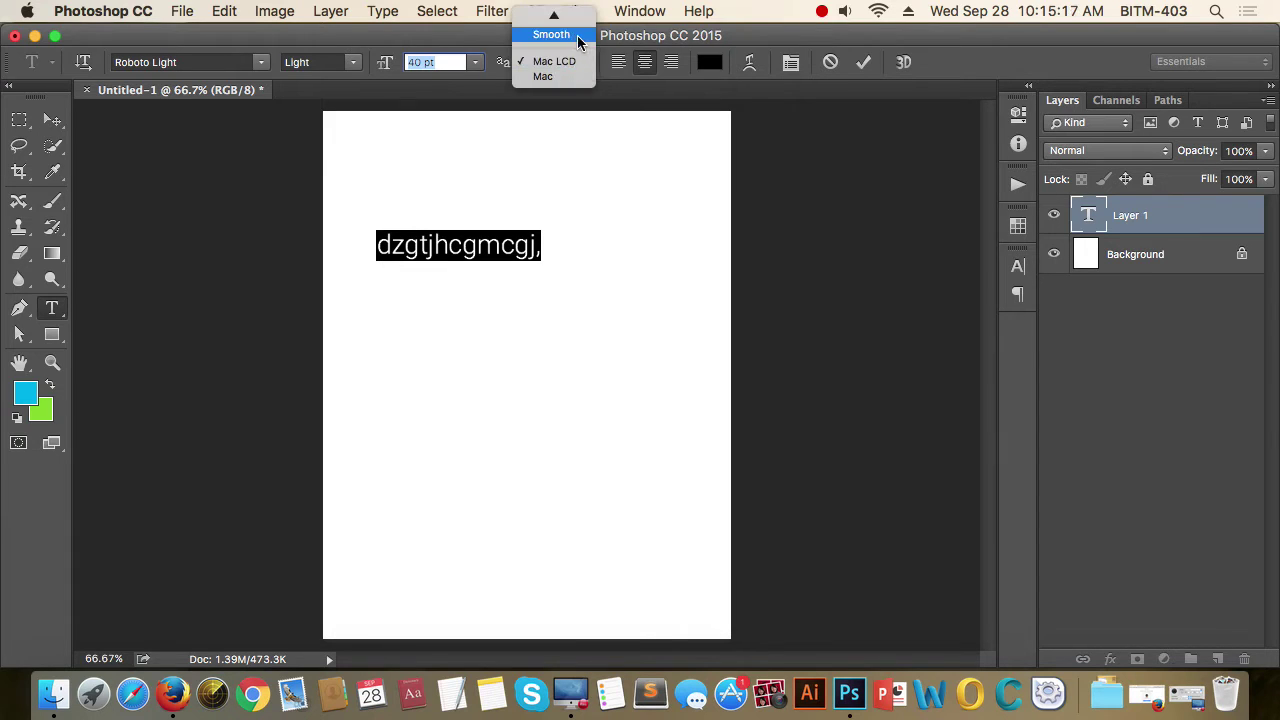
pyautogui.moveTo(554, 16)
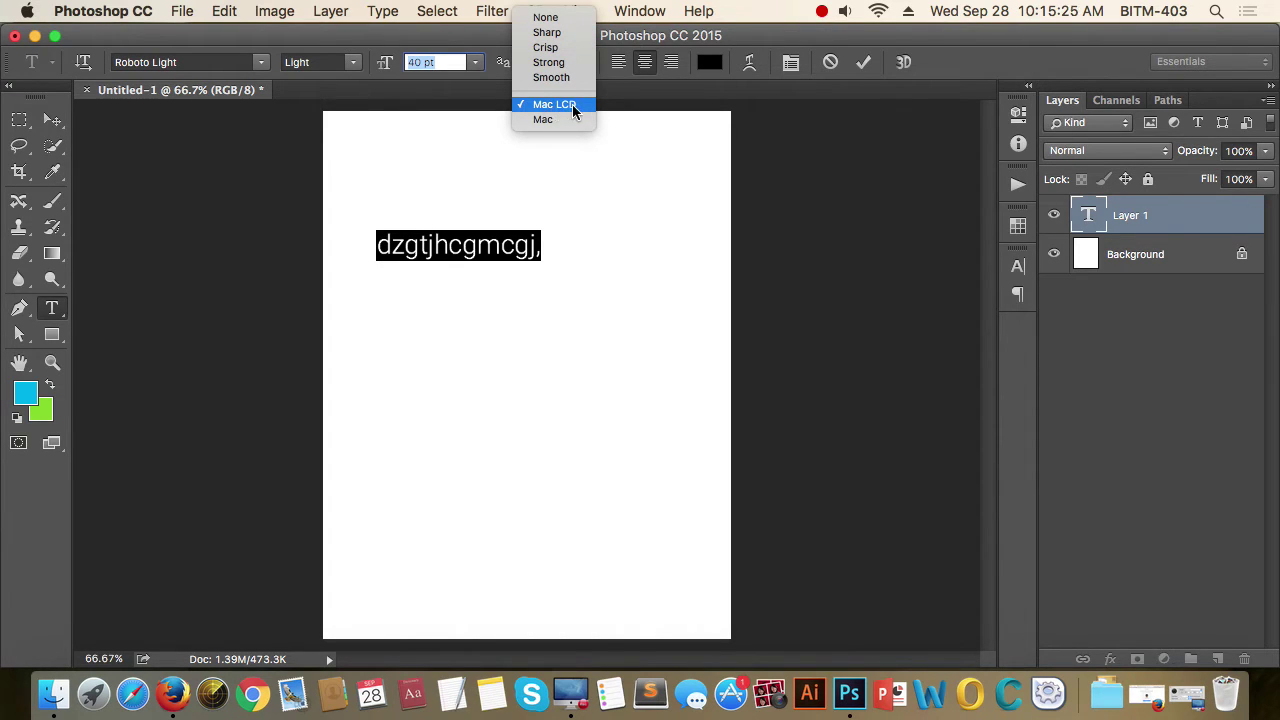
pyautogui.click(569, 106)
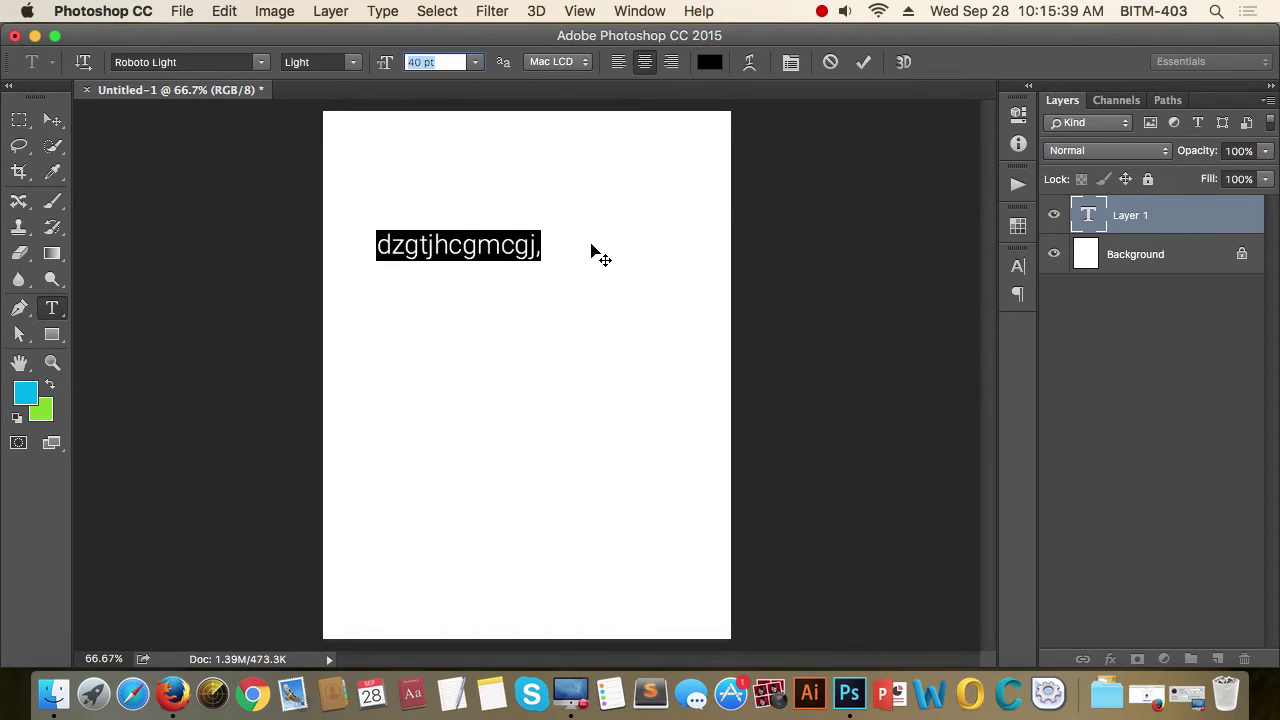
pyautogui.click(752, 64)
pyautogui.click(772, 266)
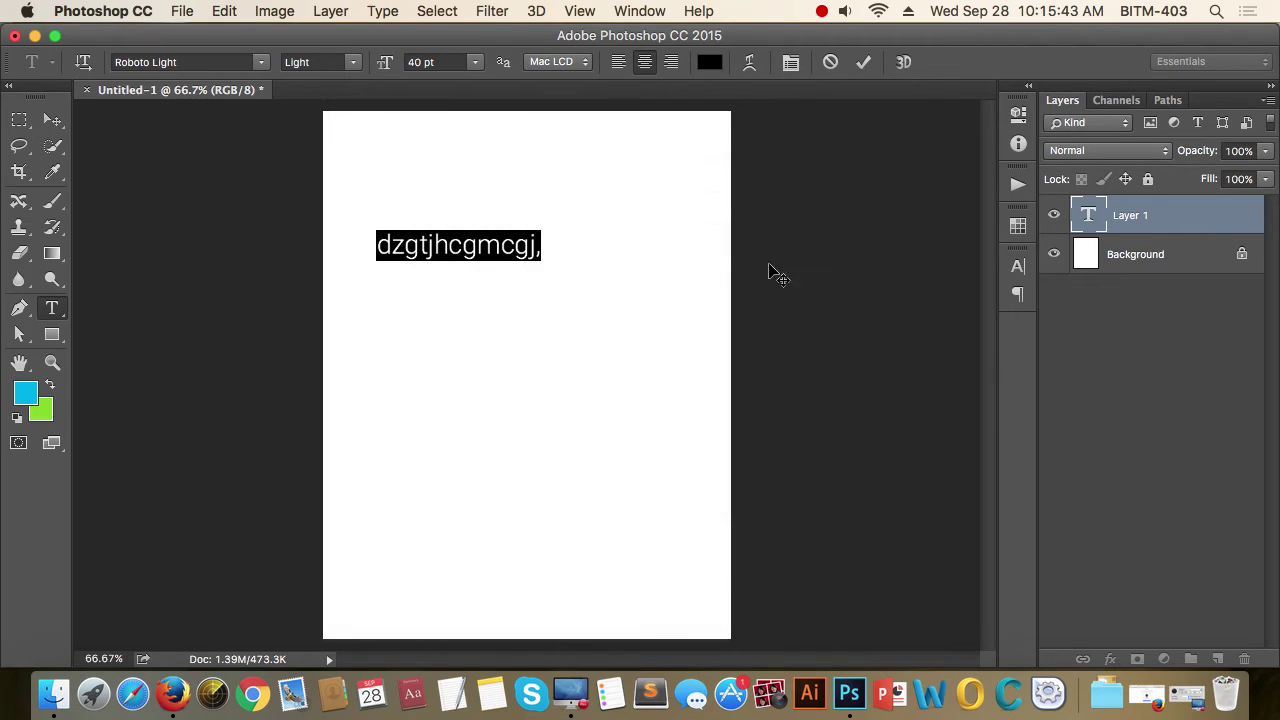
# Show the Character and Paragraph settings, review both, and float them beside the page with Character in front
pyautogui.click(790, 62)
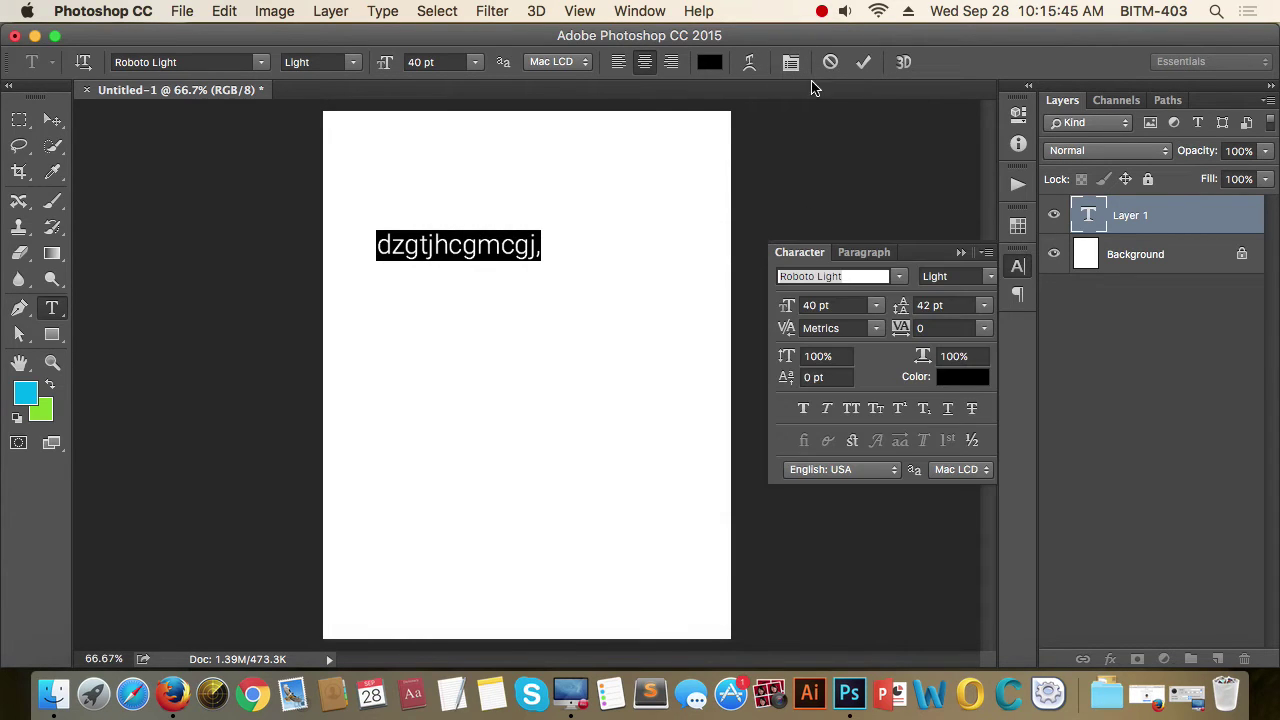
pyautogui.moveTo(918, 253); pyautogui.dragTo(872, 157)
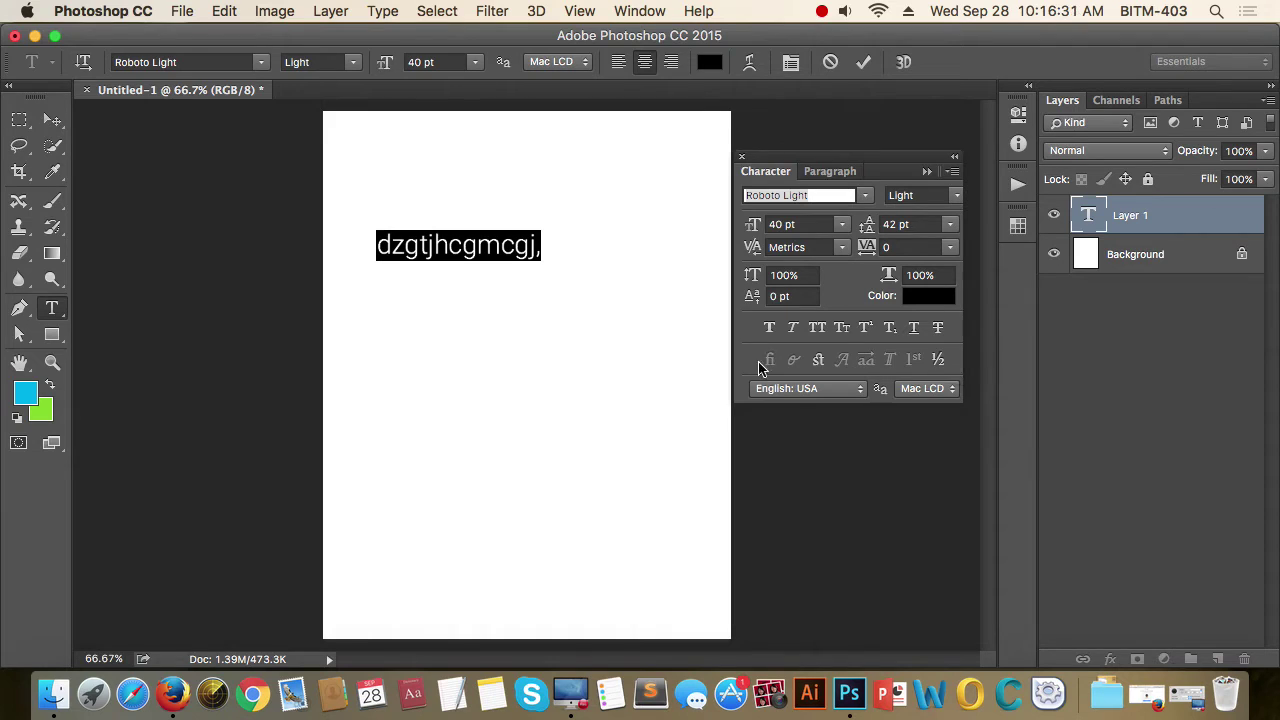
pyautogui.click(829, 172)
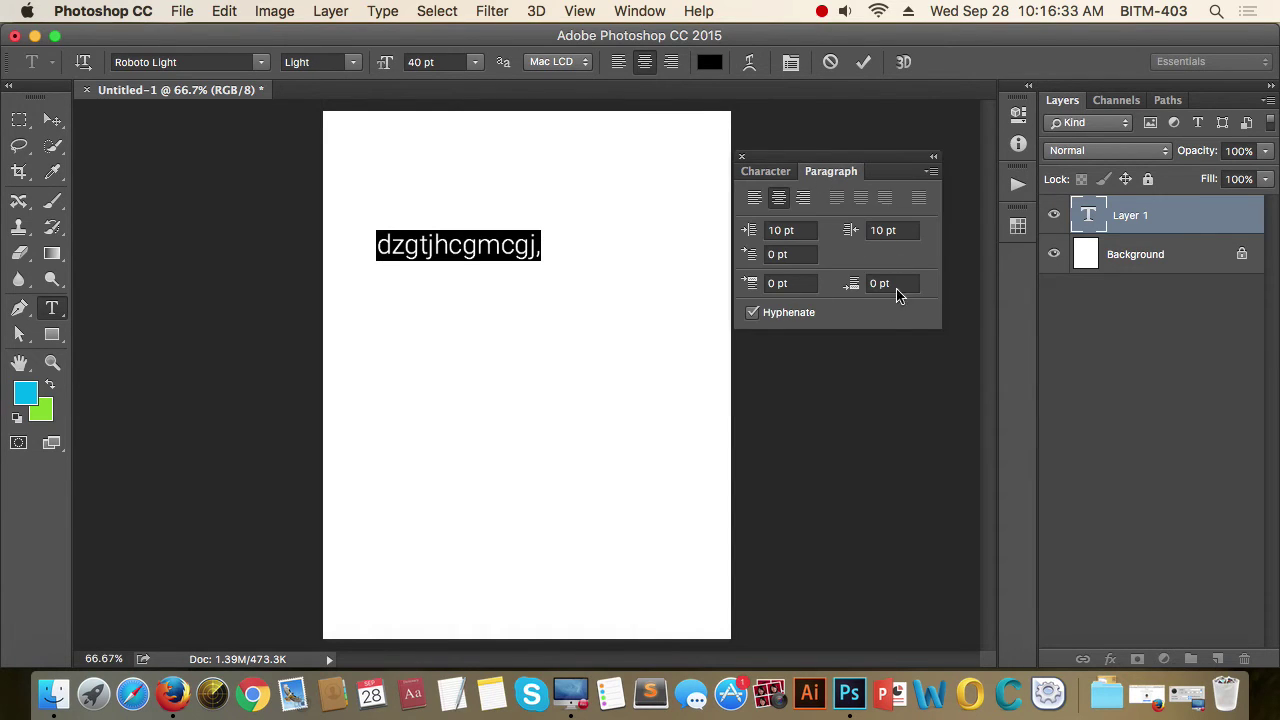
pyautogui.click(763, 173)
pyautogui.moveTo(841, 163); pyautogui.dragTo(853, 119)
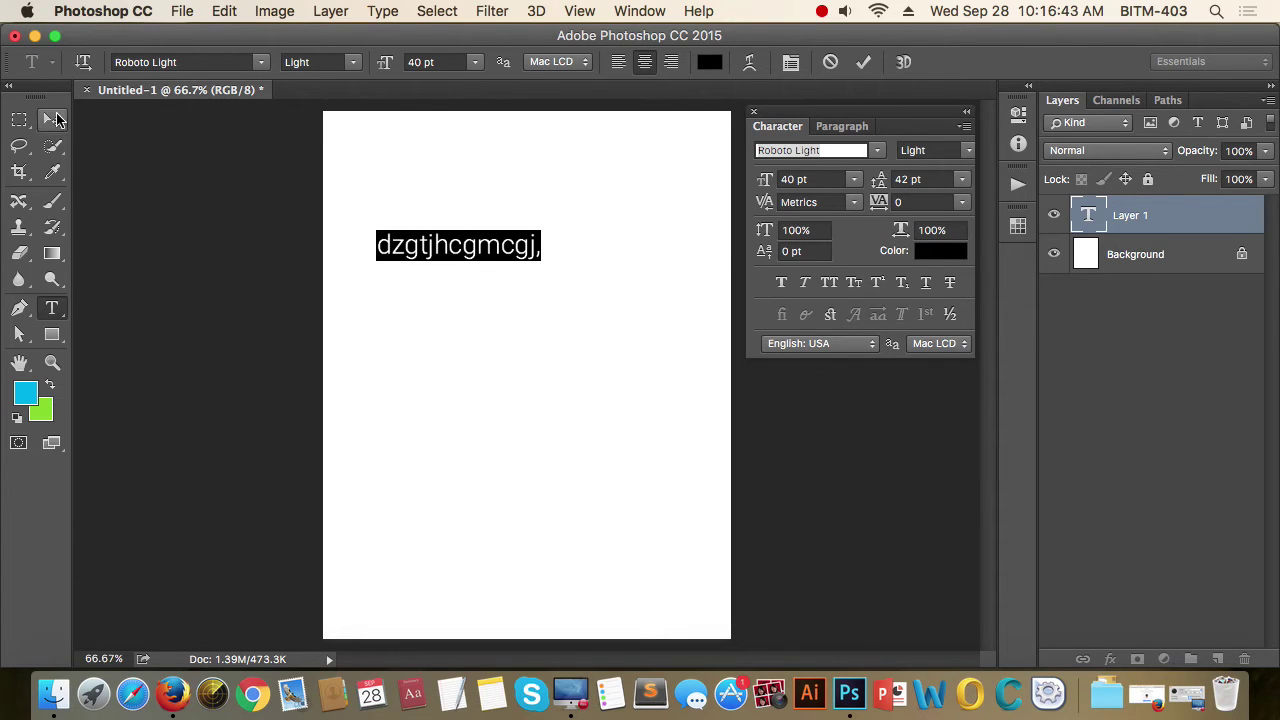
# Commit the text and move it to the top centre of the page as a heading
pyautogui.click(53, 120)
pyautogui.moveTo(506, 251); pyautogui.dragTo(555, 147)
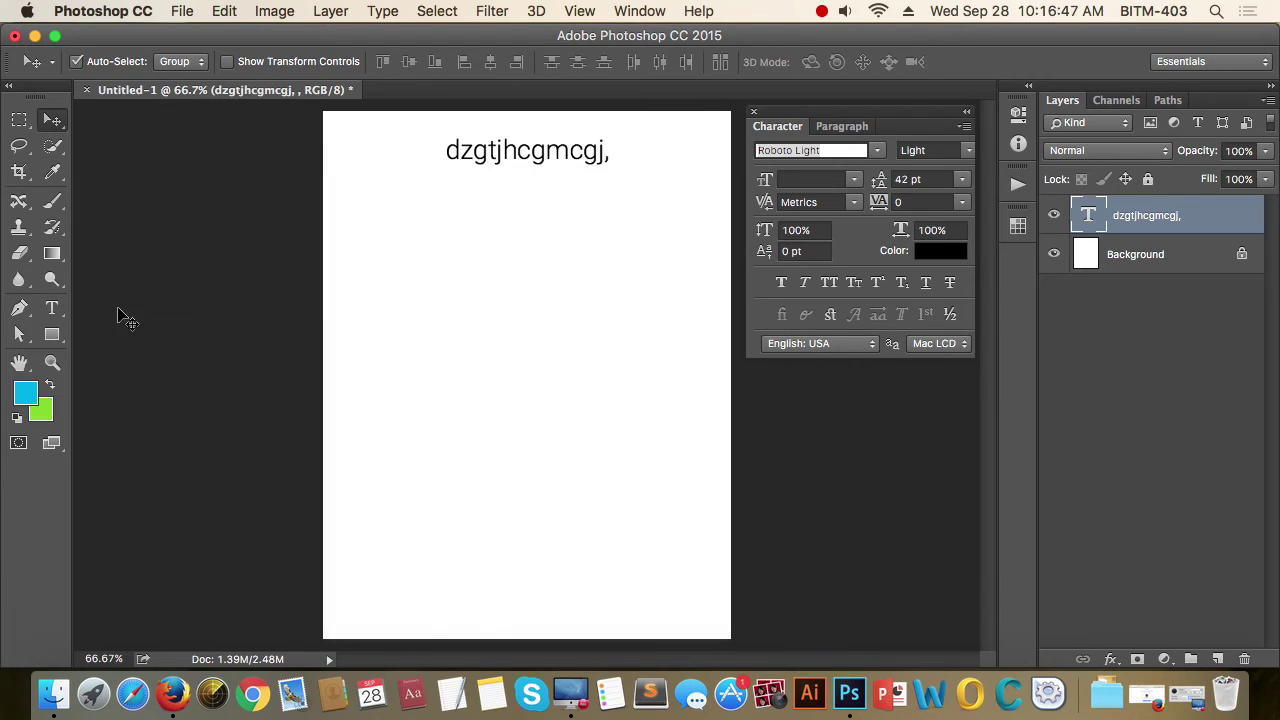
# Draw a paragraph text box below the heading and fill it with Lorem Ipsum placeholder text
pyautogui.click(52, 308)
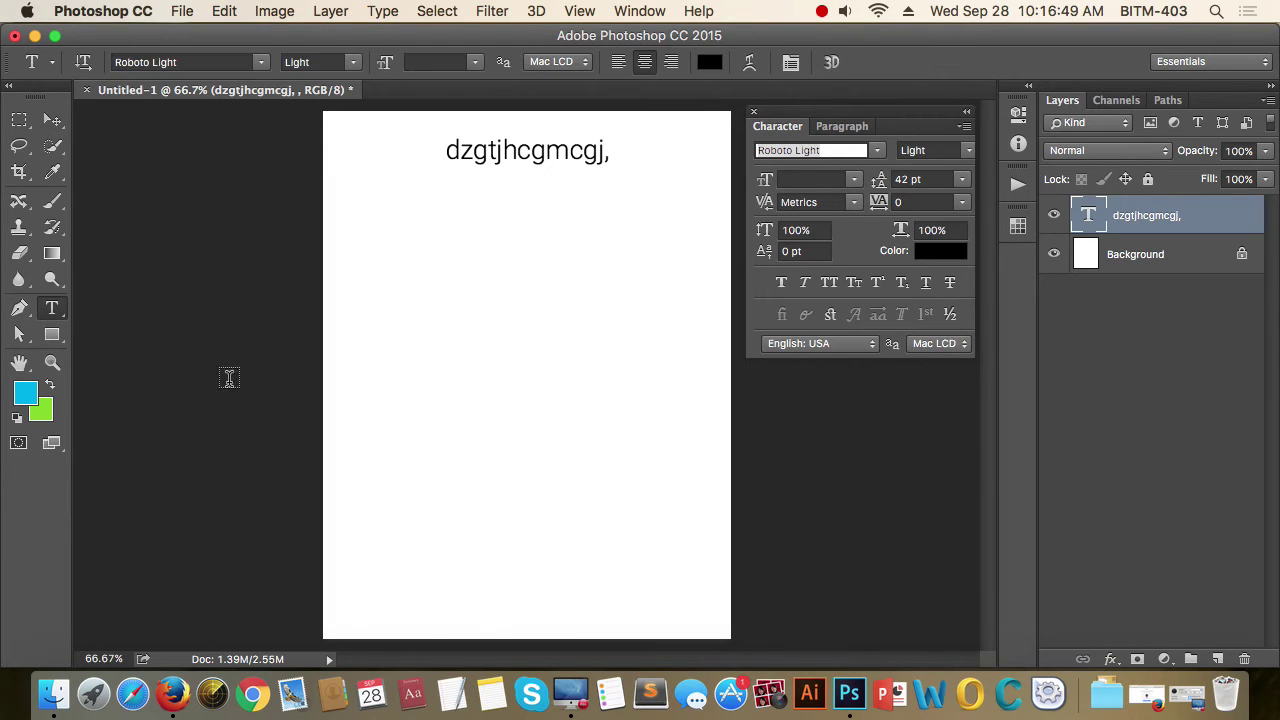
pyautogui.moveTo(363, 201); pyautogui.dragTo(685, 428)
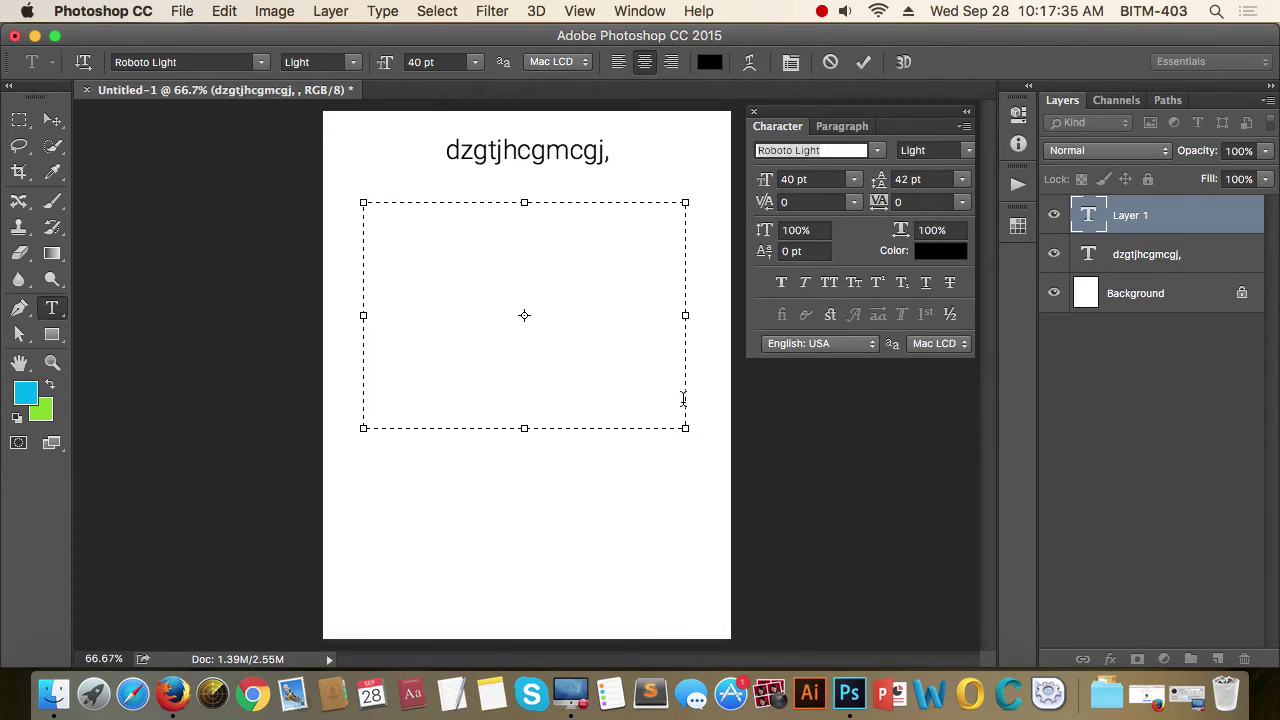
pyautogui.click(383, 12)
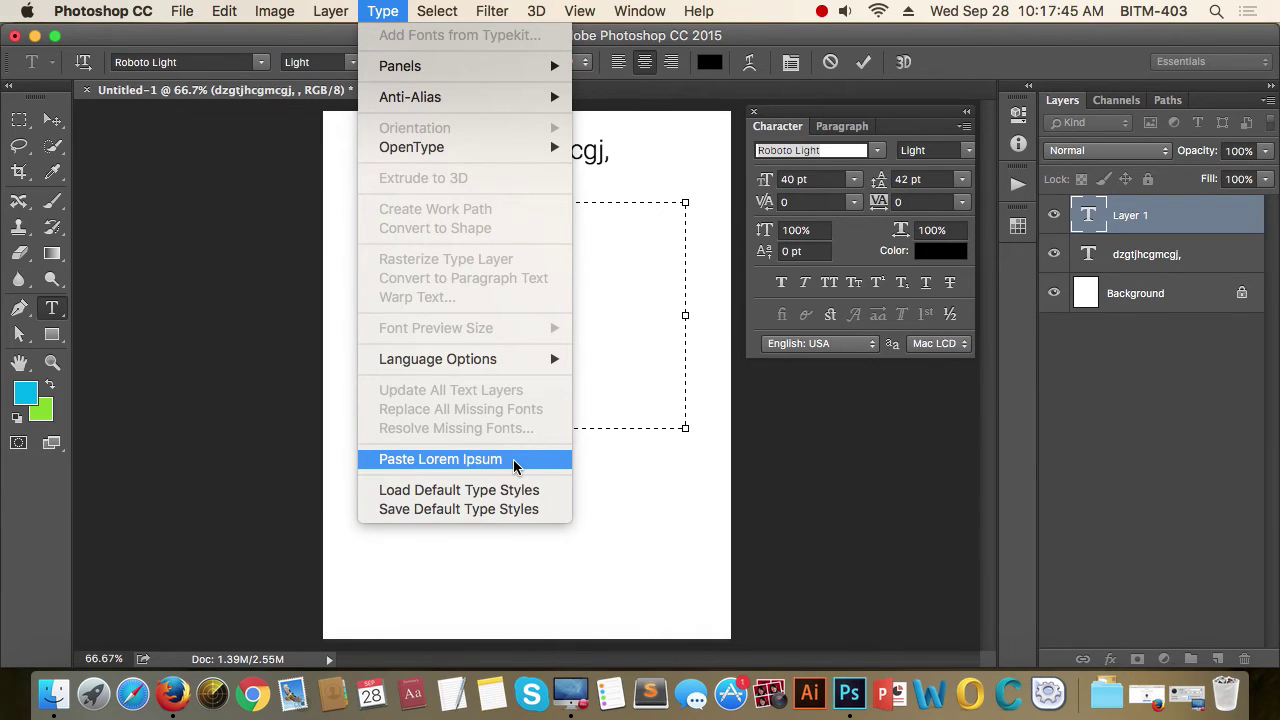
pyautogui.click(446, 464)
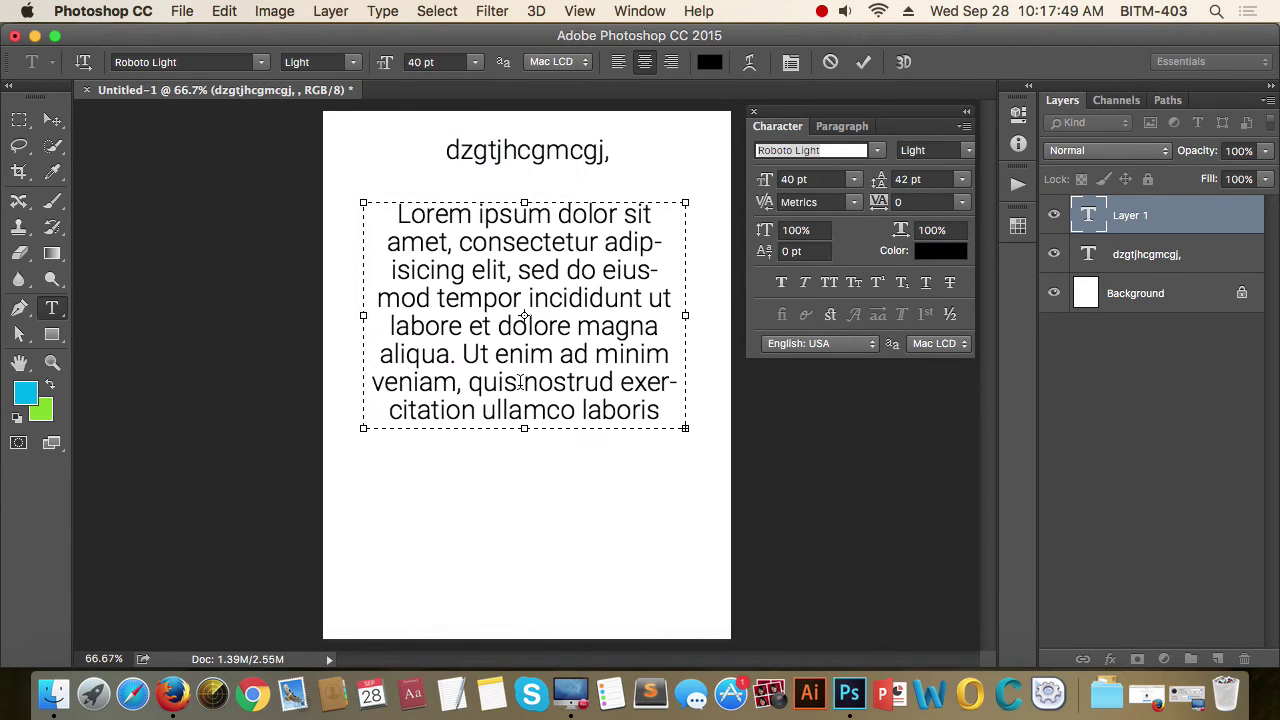
# Enlarge the paragraph text box down toward the page bottom and outward to near both side edges
pyautogui.moveTo(527, 430); pyautogui.dragTo(524, 590)
pyautogui.moveTo(688, 400); pyautogui.dragTo(705, 401)
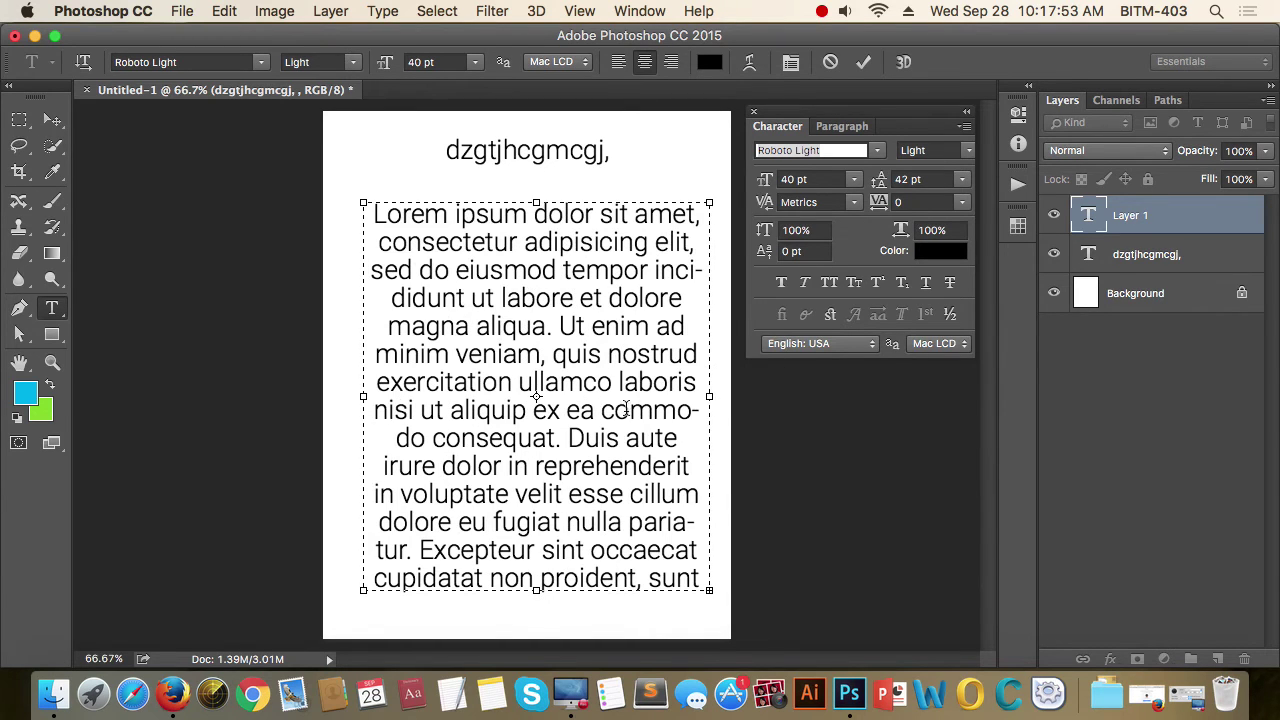
pyautogui.moveTo(365, 398); pyautogui.dragTo(338, 397)
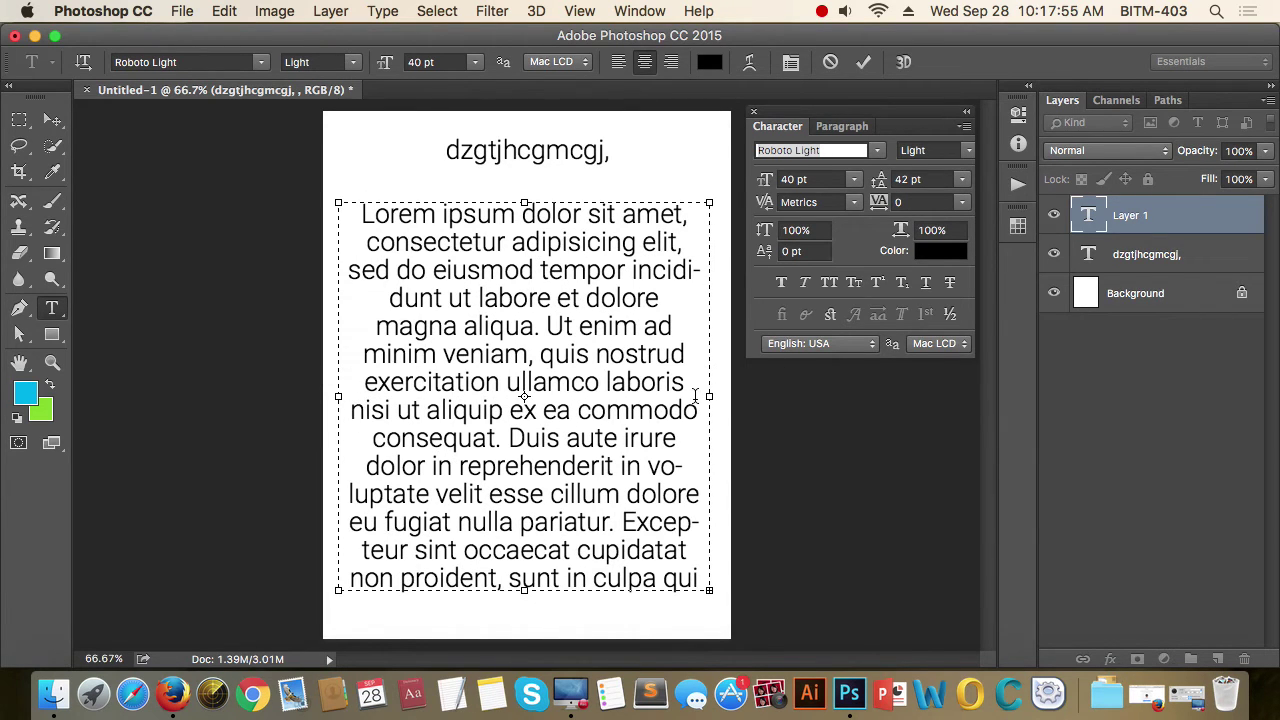
pyautogui.moveTo(696, 396); pyautogui.dragTo(715, 397)
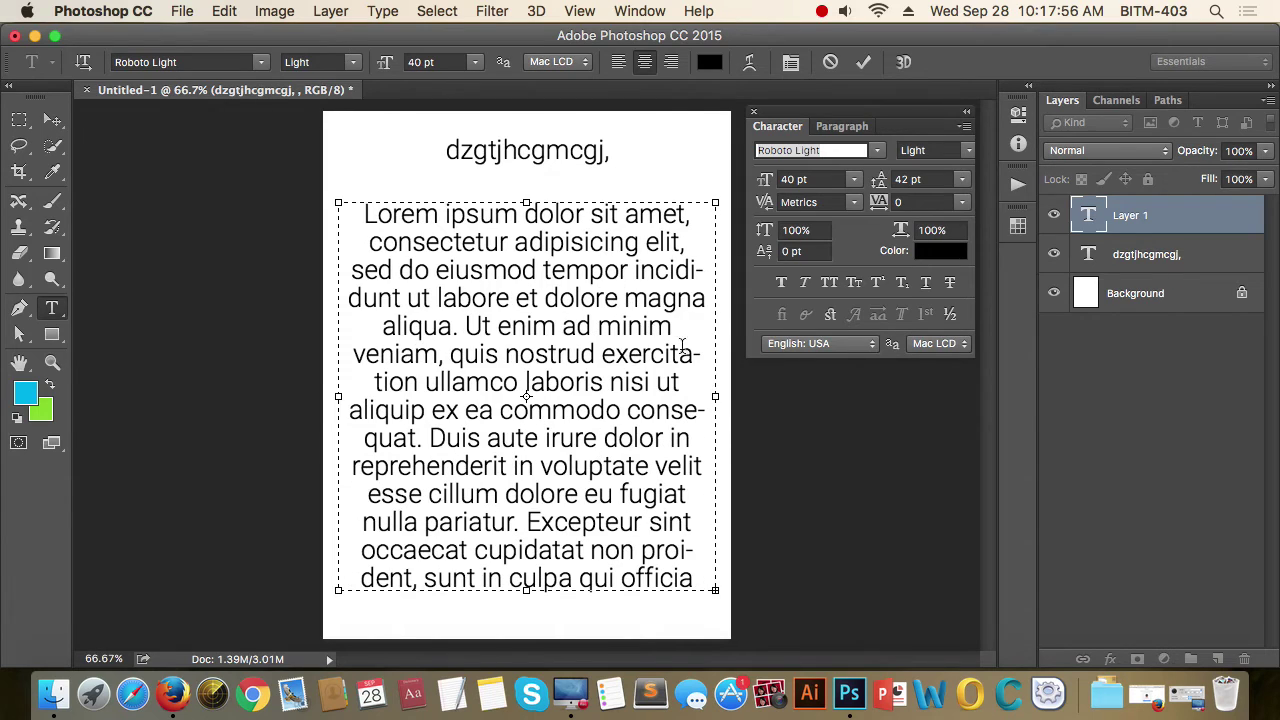
# Format the whole Lorem Ipsum paragraph with an 18 pt font size, 30 pt leading and left alignment
pyautogui.click(573, 299)
pyautogui.press('super+a')
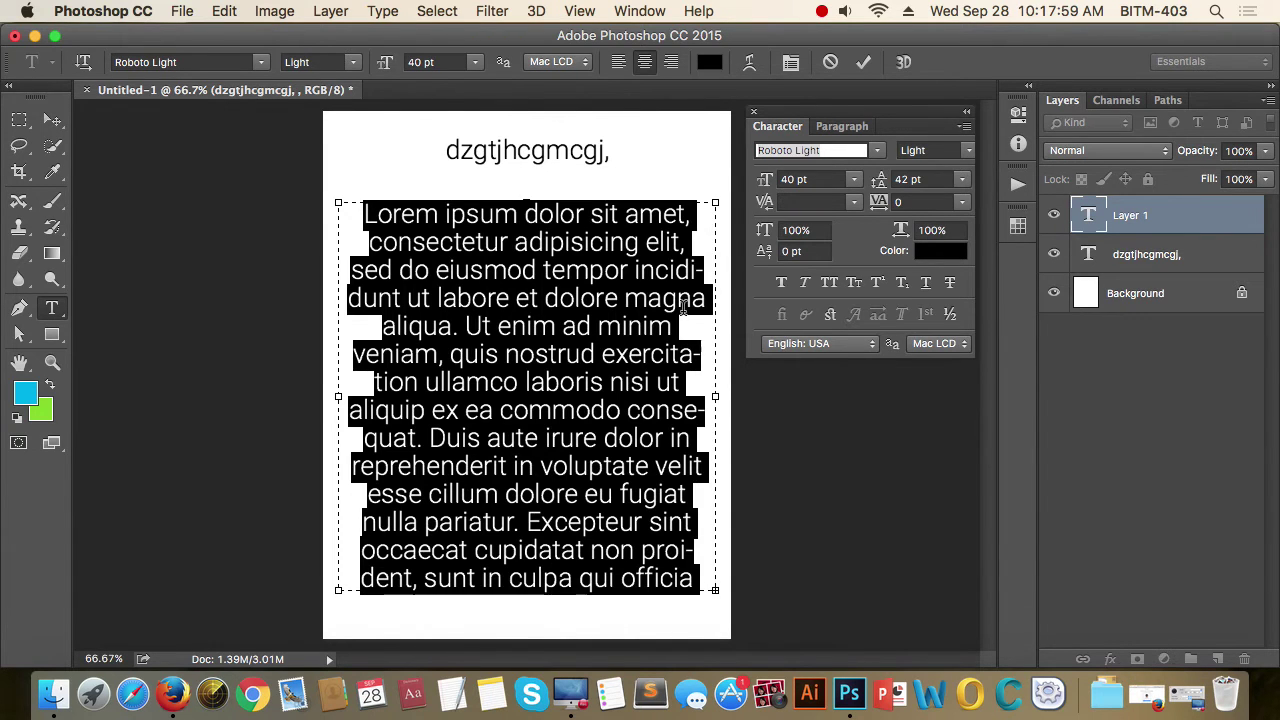
pyautogui.click(436, 61)
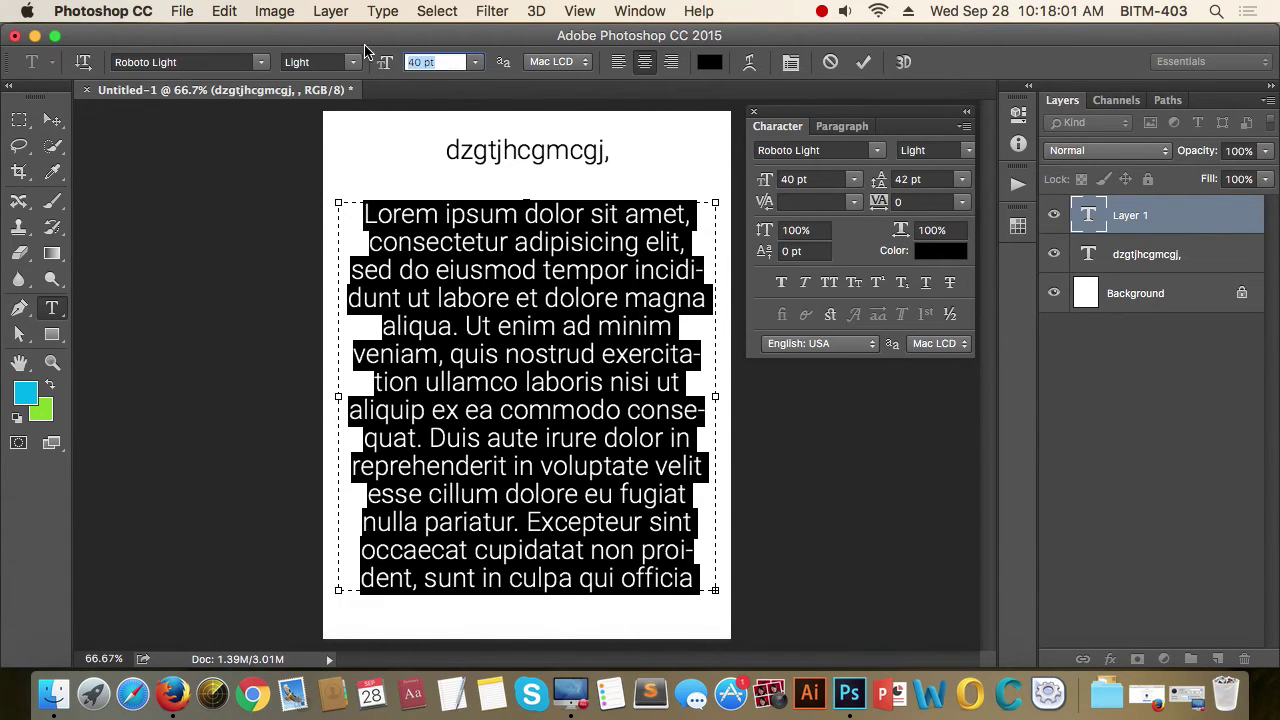
pyautogui.write('18')
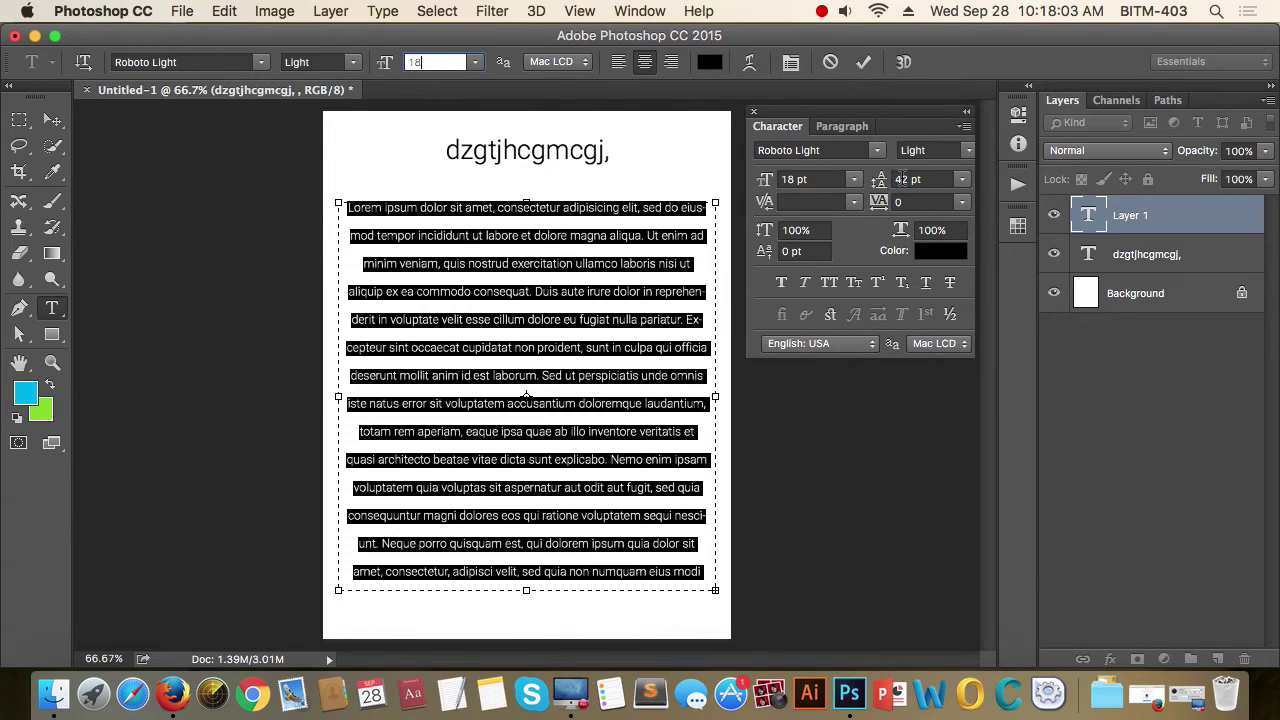
pyautogui.click(905, 179)
pyautogui.write('30')
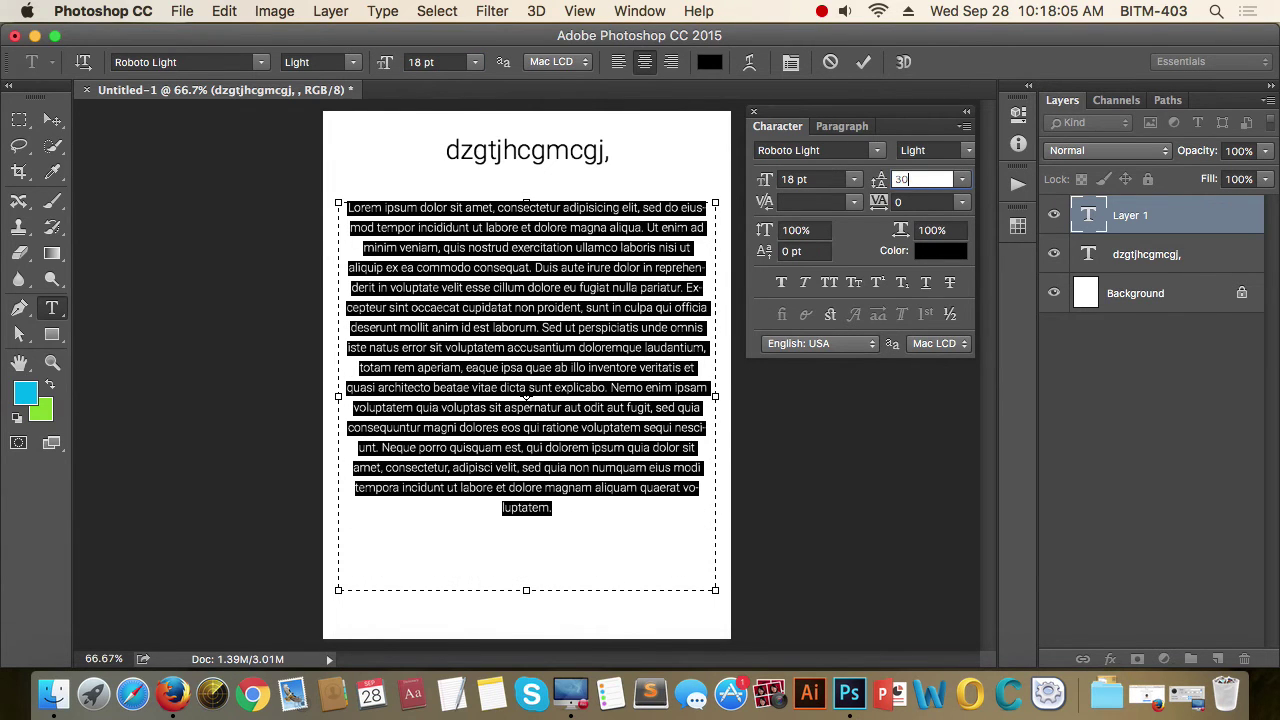
pyautogui.click(618, 62)
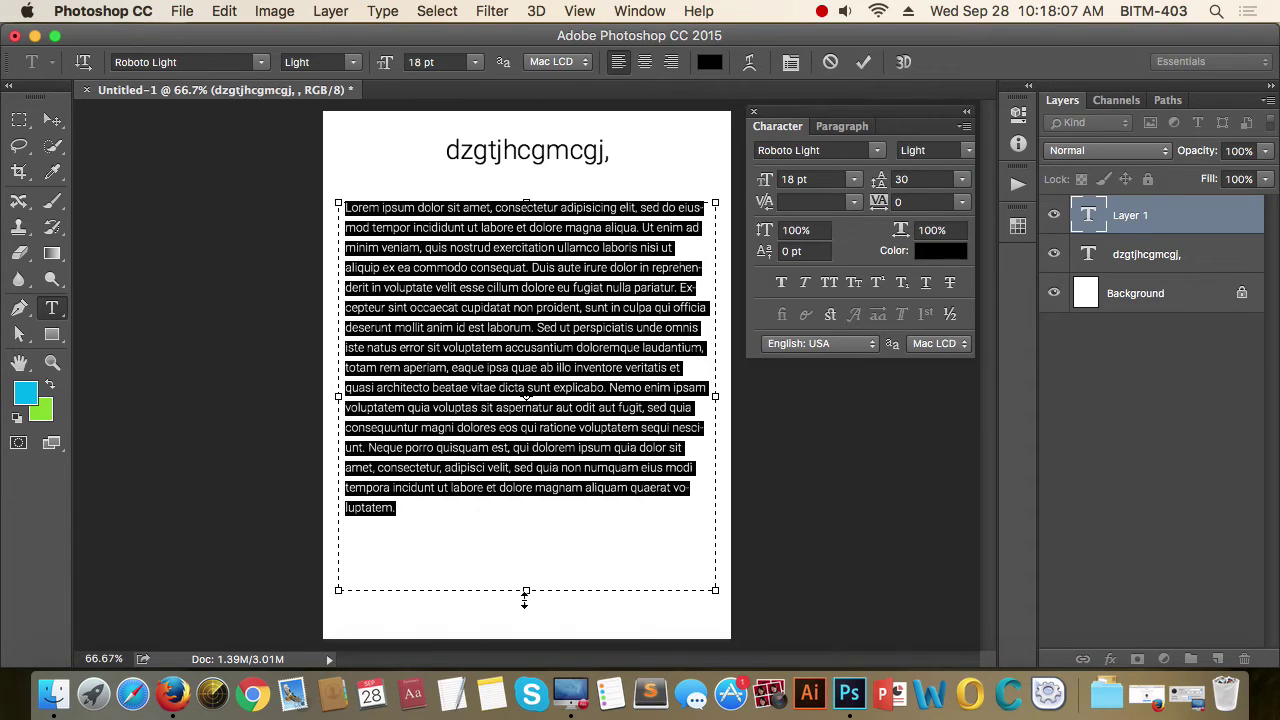
# Shorten the paragraph's text box to fit its last line and move the paragraph slightly down
pyautogui.moveTo(526, 590); pyautogui.dragTo(526, 519)
pyautogui.click(51, 120)
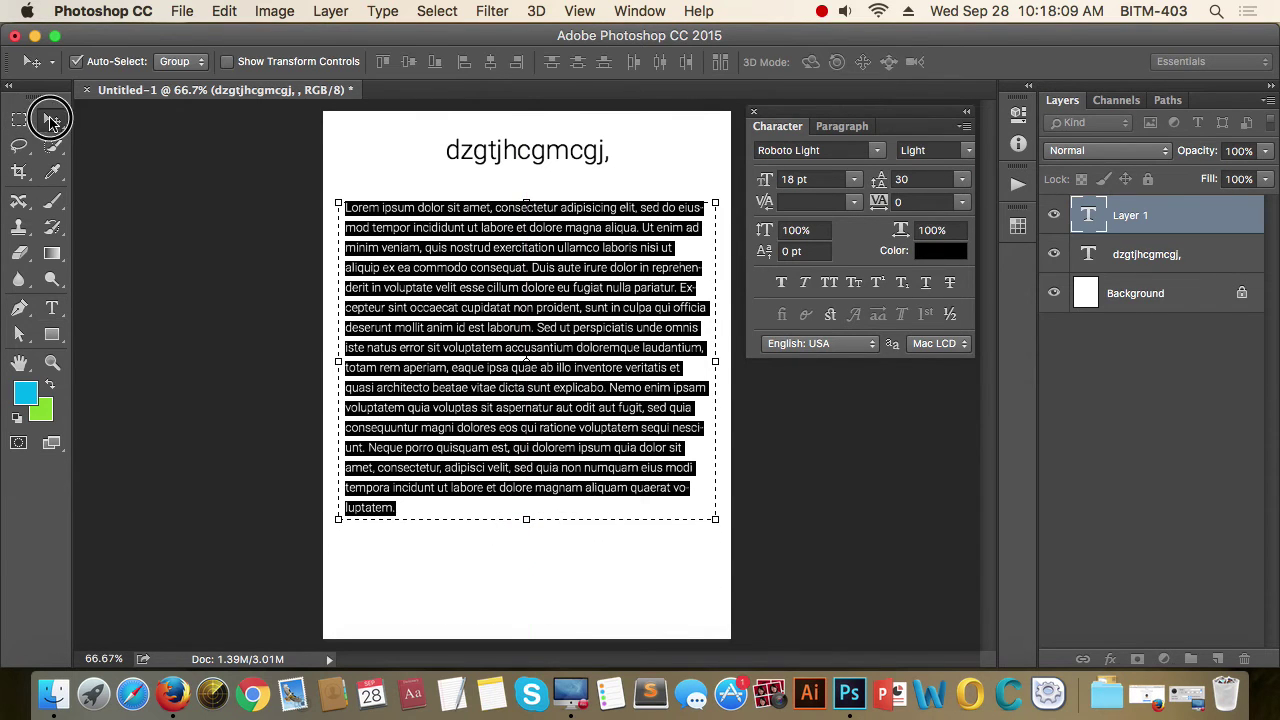
pyautogui.moveTo(557, 220)
pyautogui.mouseDown()
pyautogui.moveTo(571, 223)
pyautogui.moveTo(548, 209)
pyautogui.mouseUp()
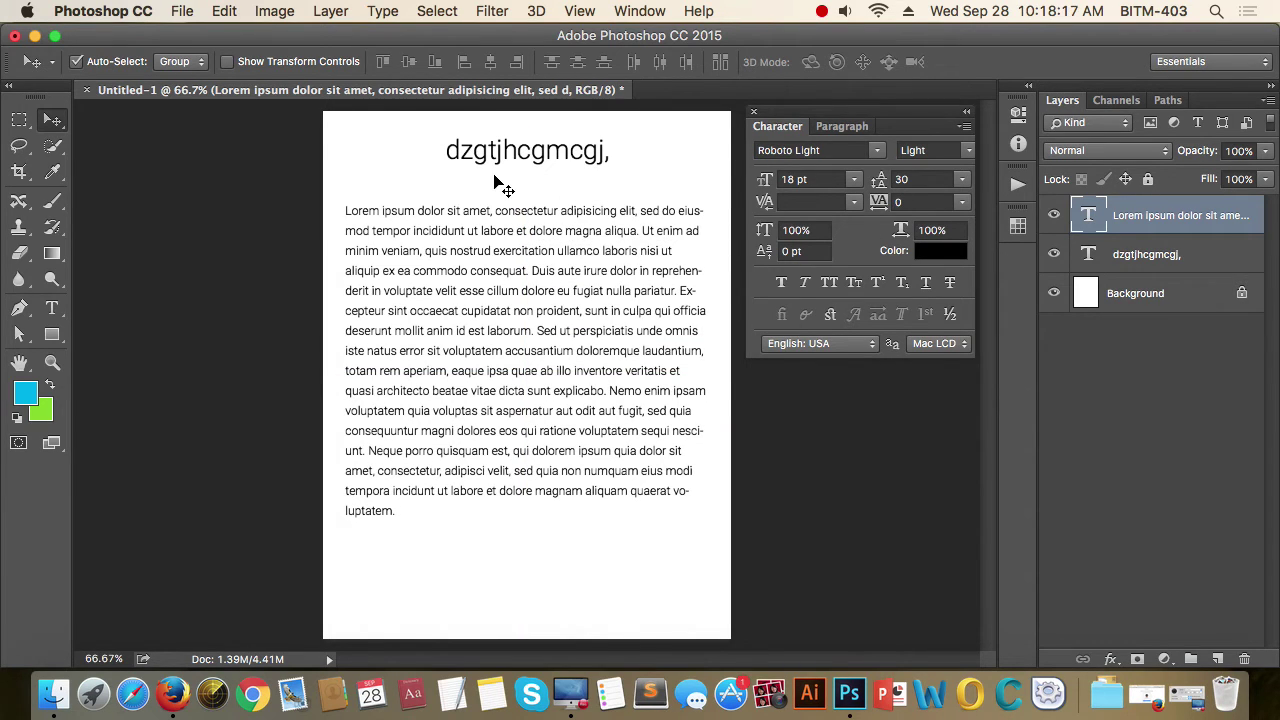
# Select the heading and then the Lorem Ipsum paragraph, and delete the paragraph layer
pyautogui.click(521, 155)
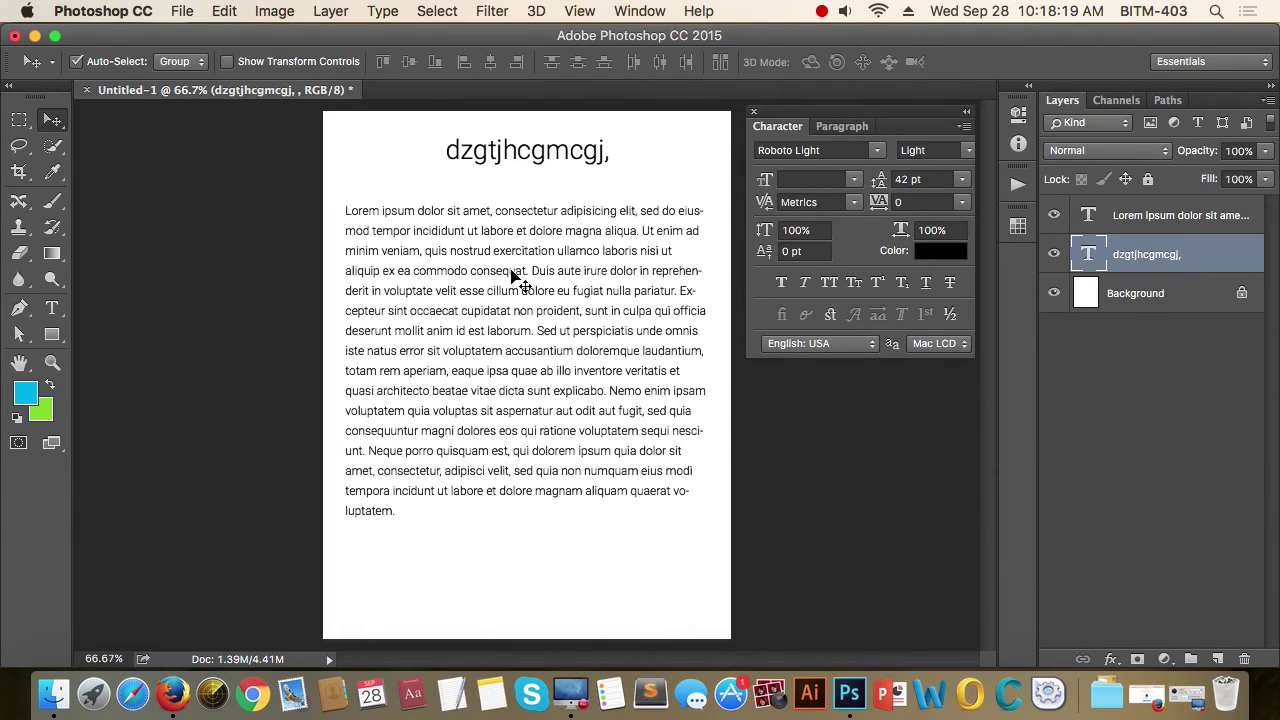
pyautogui.click(578, 272)
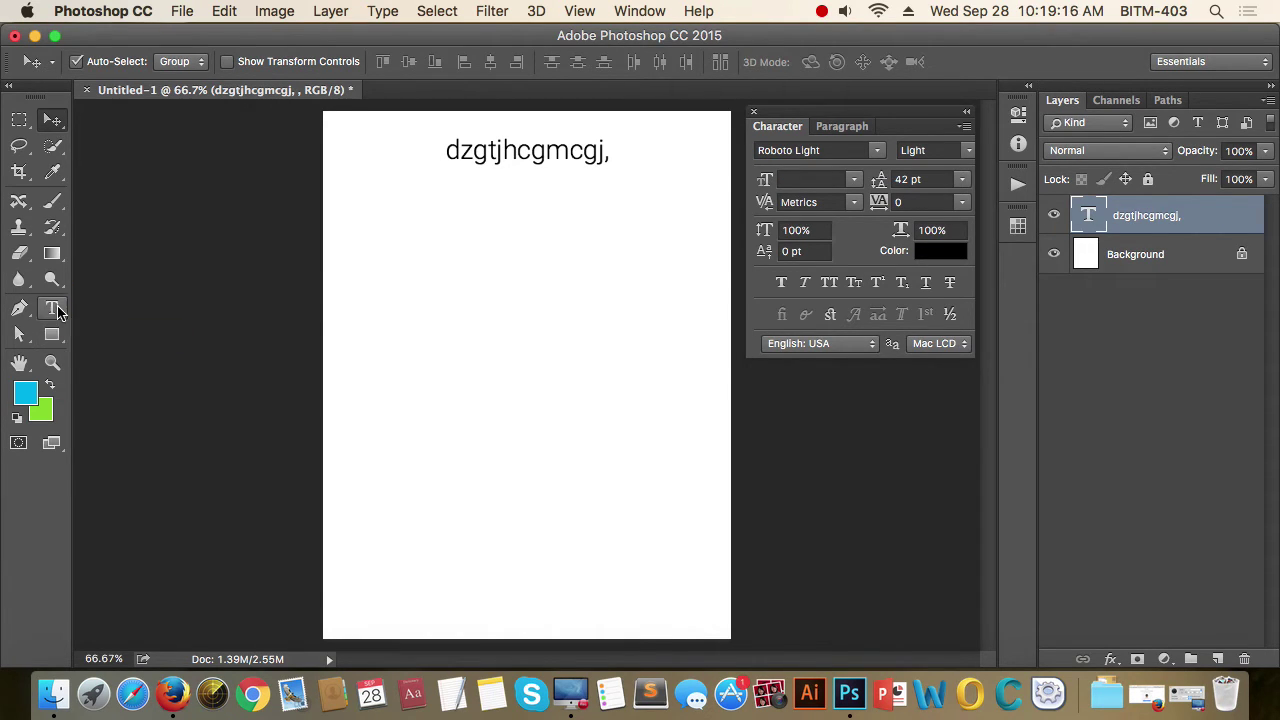
# Activate the Type tool and examine its horizontal, vertical and mask variants
pyautogui.click(55, 310)
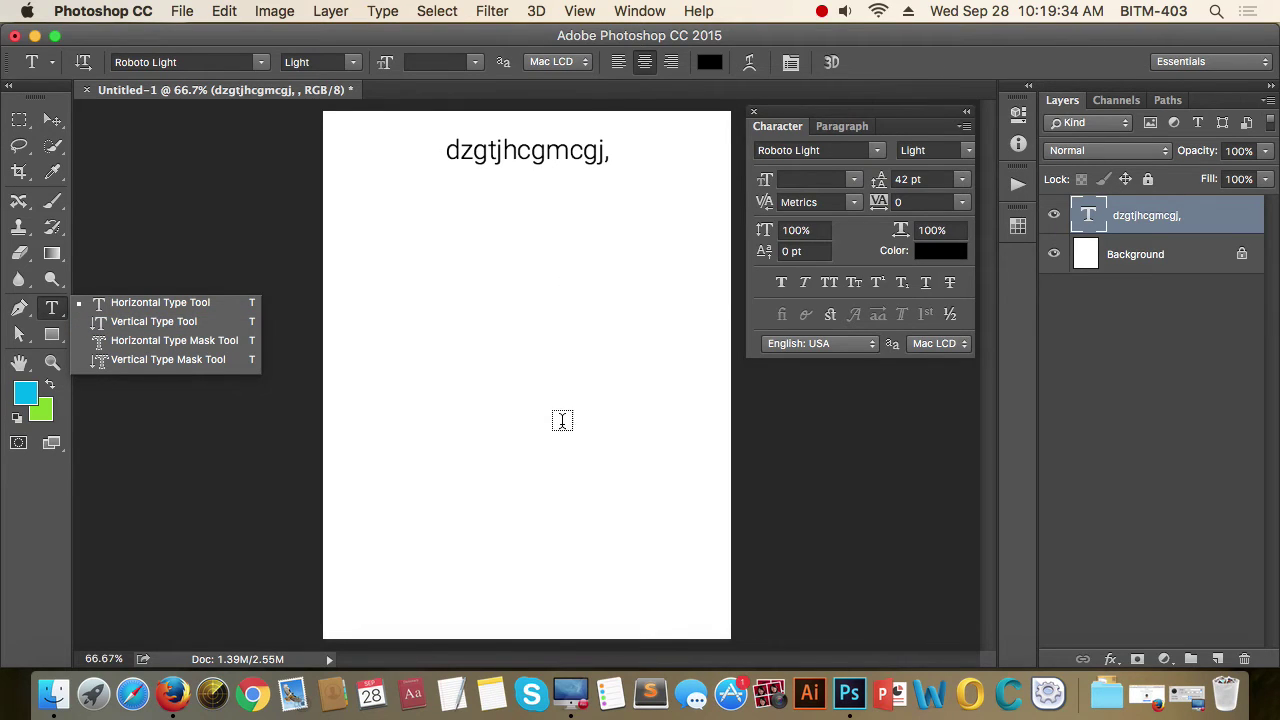
pyautogui.click(55, 312)
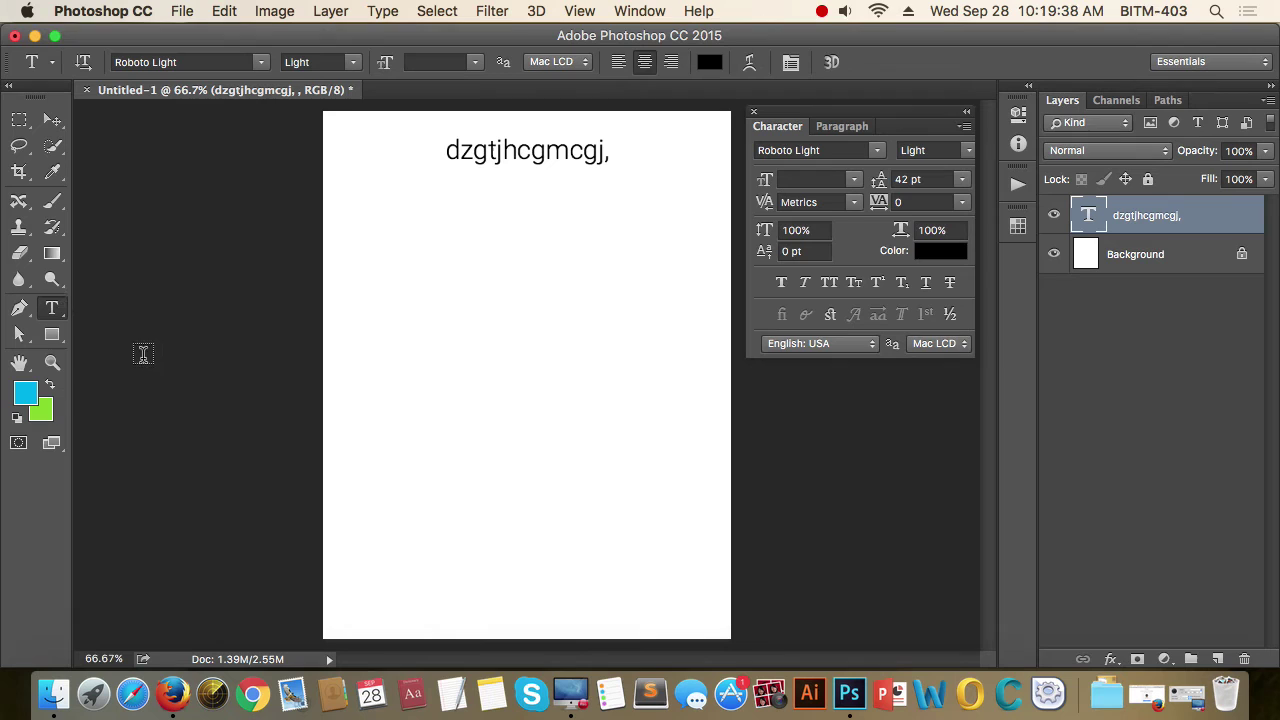
# Draw a circle about 238 px in diameter with the Ellipse tool below the heading
pyautogui.click(52, 335)
pyautogui.click(157, 366)
pyautogui.moveTo(484, 290); pyautogui.dragTo(537, 366)
pyautogui.moveTo(508, 320); pyautogui.dragTo(642, 457)
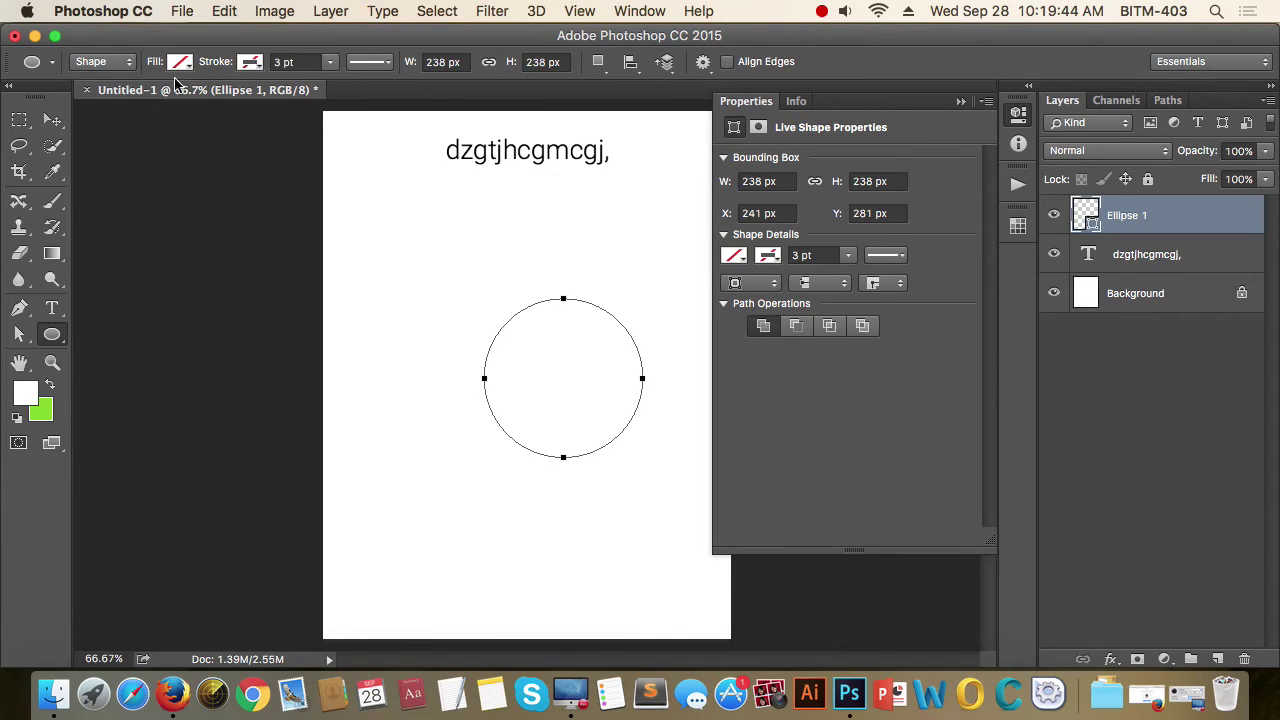
# Fill the circle with solid red and move it up and left to sit beneath the heading
pyautogui.click(180, 62)
pyautogui.click(134, 102)
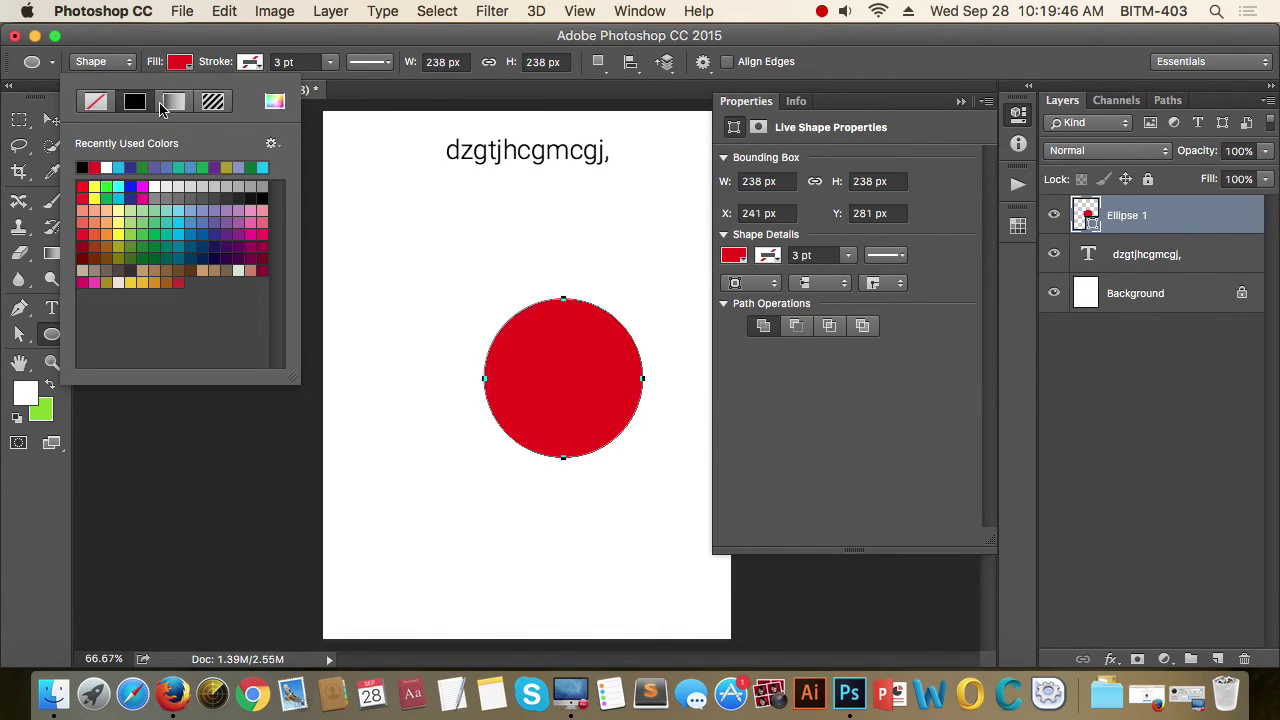
pyautogui.click(52, 119)
pyautogui.moveTo(600, 402); pyautogui.dragTo(567, 348)
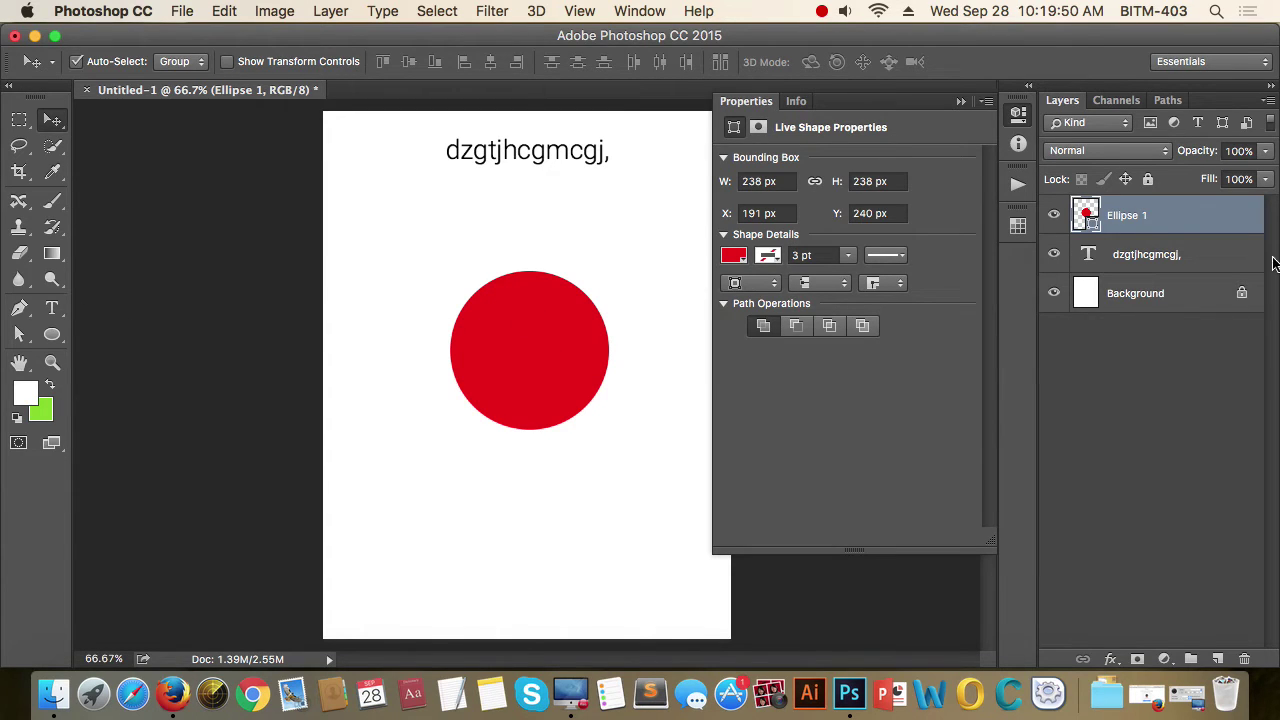
# Add several lines of placeholder text inside the red circle, wrapped to its shape, and commit the text
pyautogui.click(52, 308)
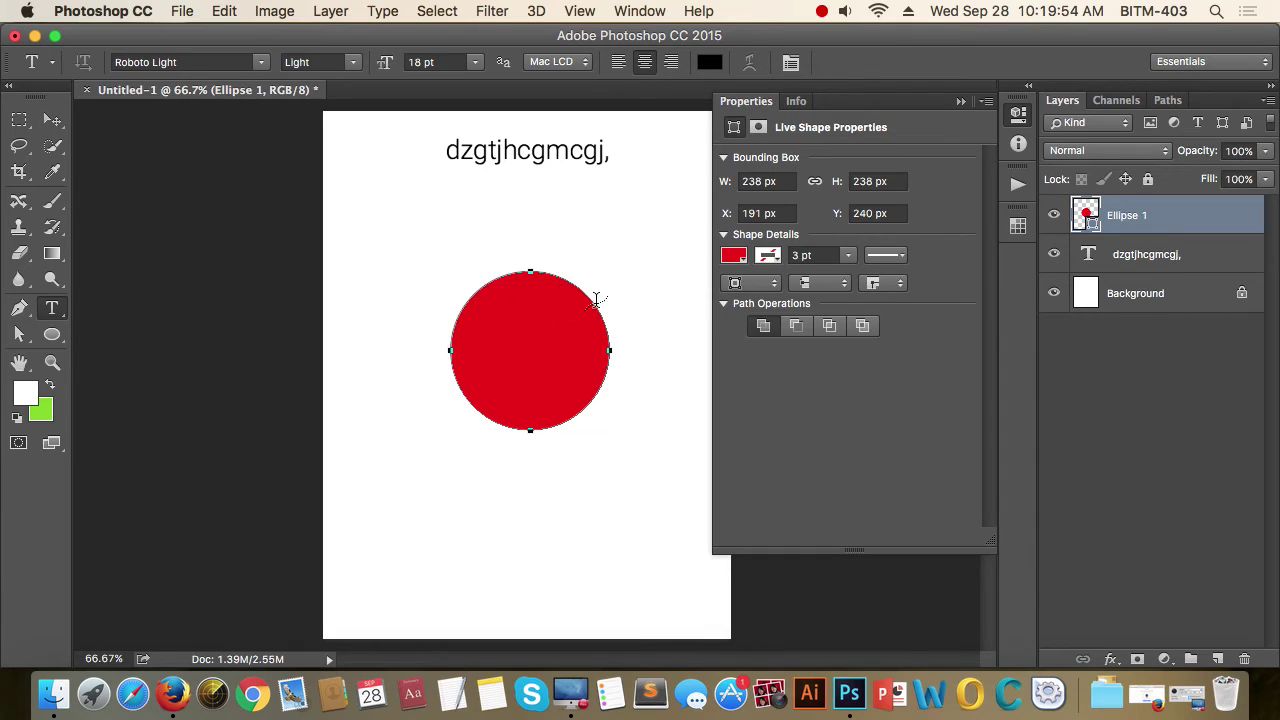
pyautogui.scroll(3, 570, 323)
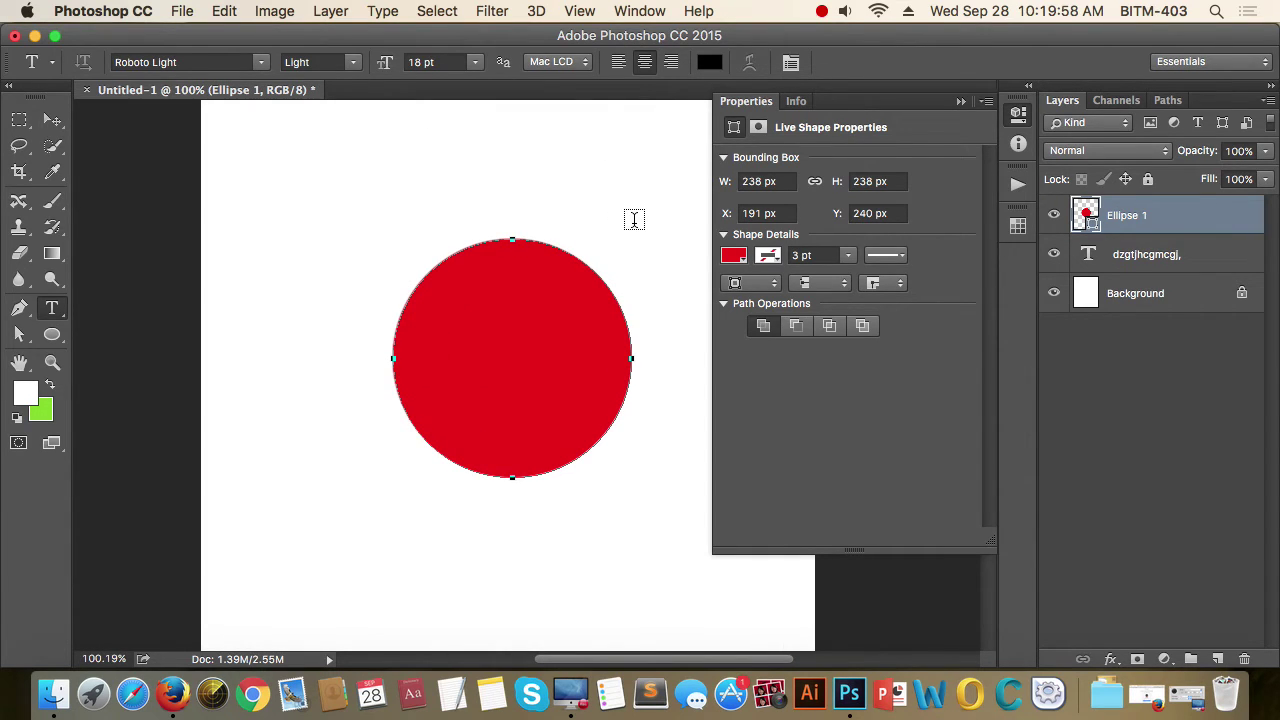
pyautogui.scroll(2, 519, 281)
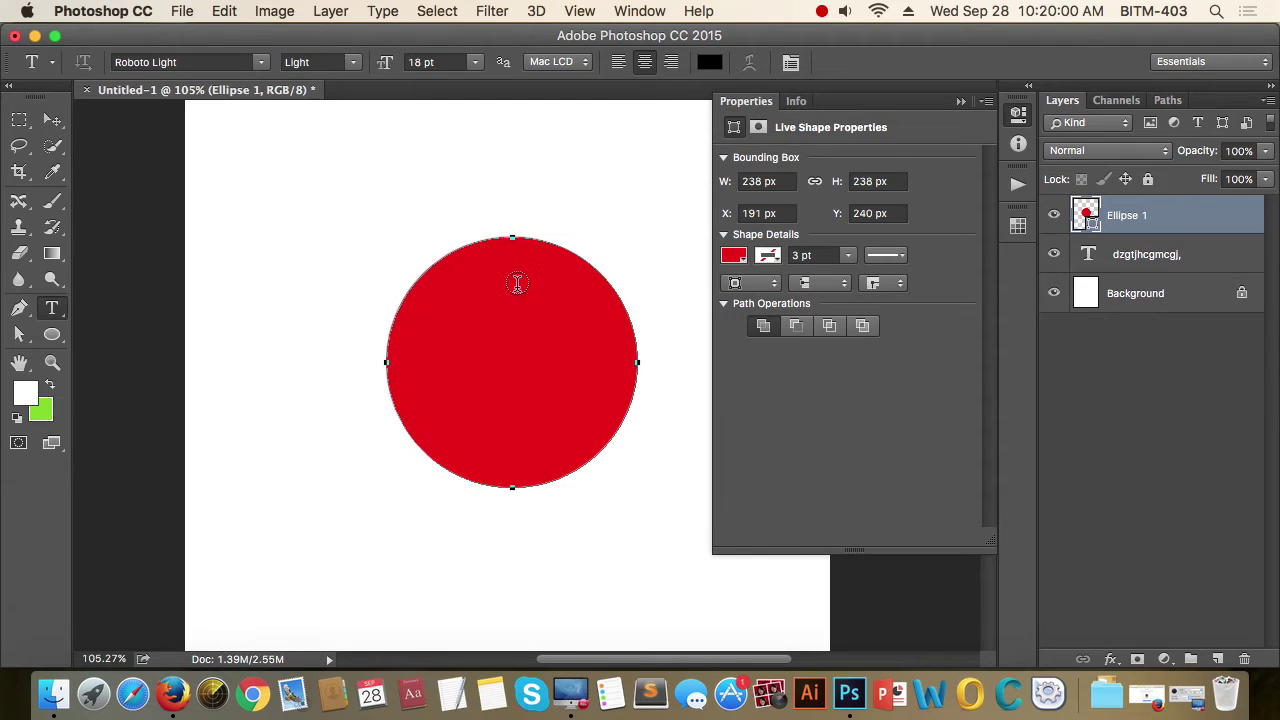
pyautogui.click(521, 280)
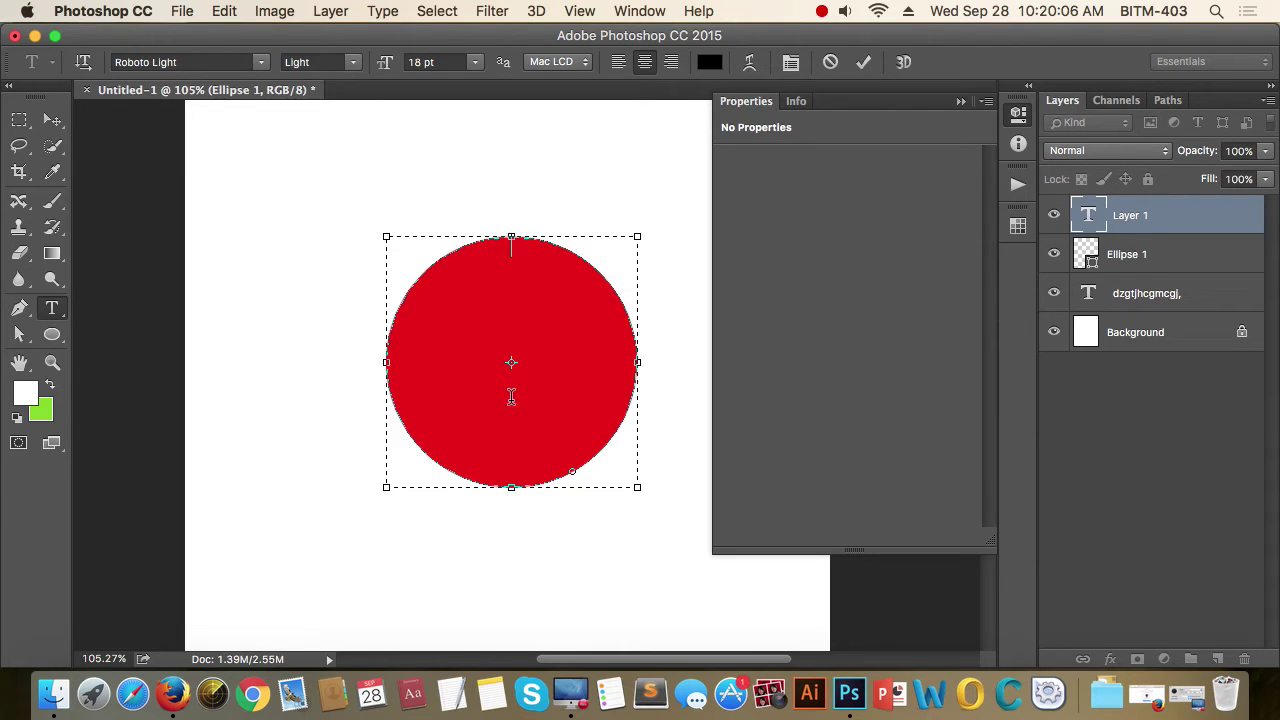
pyautogui.write('df;xgljhd;lgjhnd;kx-')
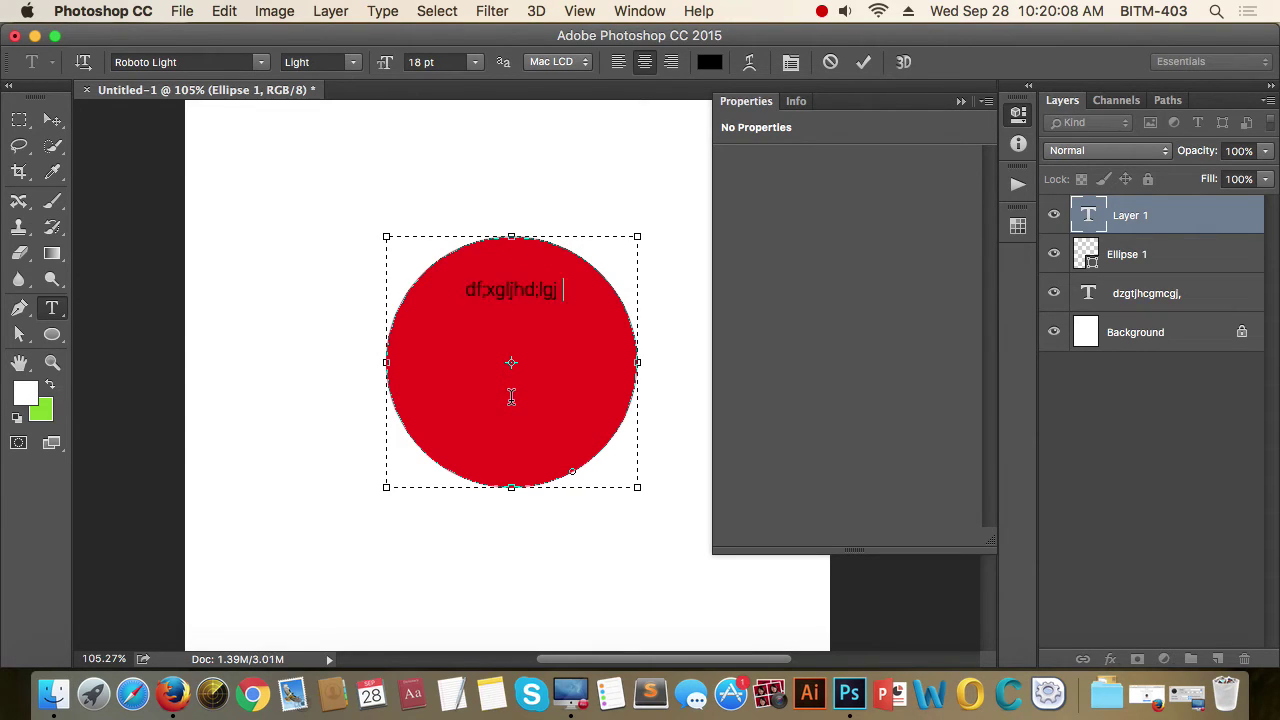
pyautogui.press('Return')
pyautogui.write('ldxhnlnlksdgjhnlksd;jg hlksdghnlkdl;hlkdxhldkfxkdfxhkdf ')
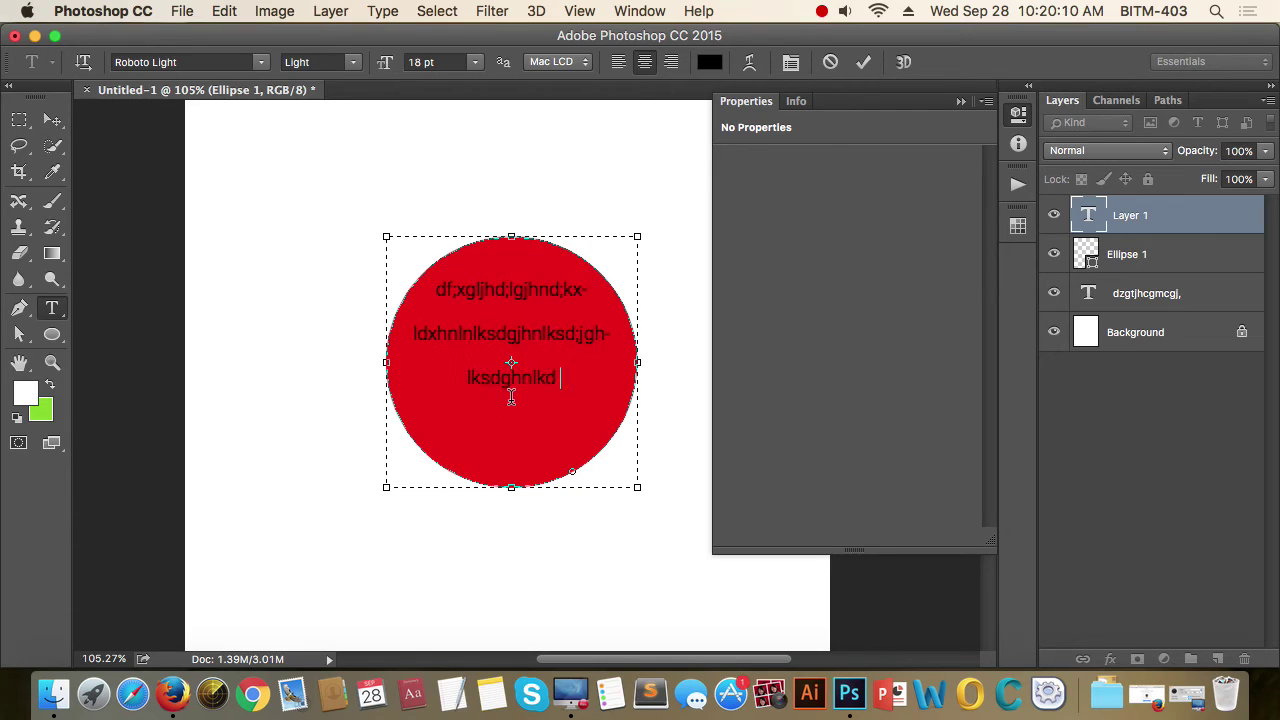
pyautogui.write('bnlkxfgnlkhkxd;gj')
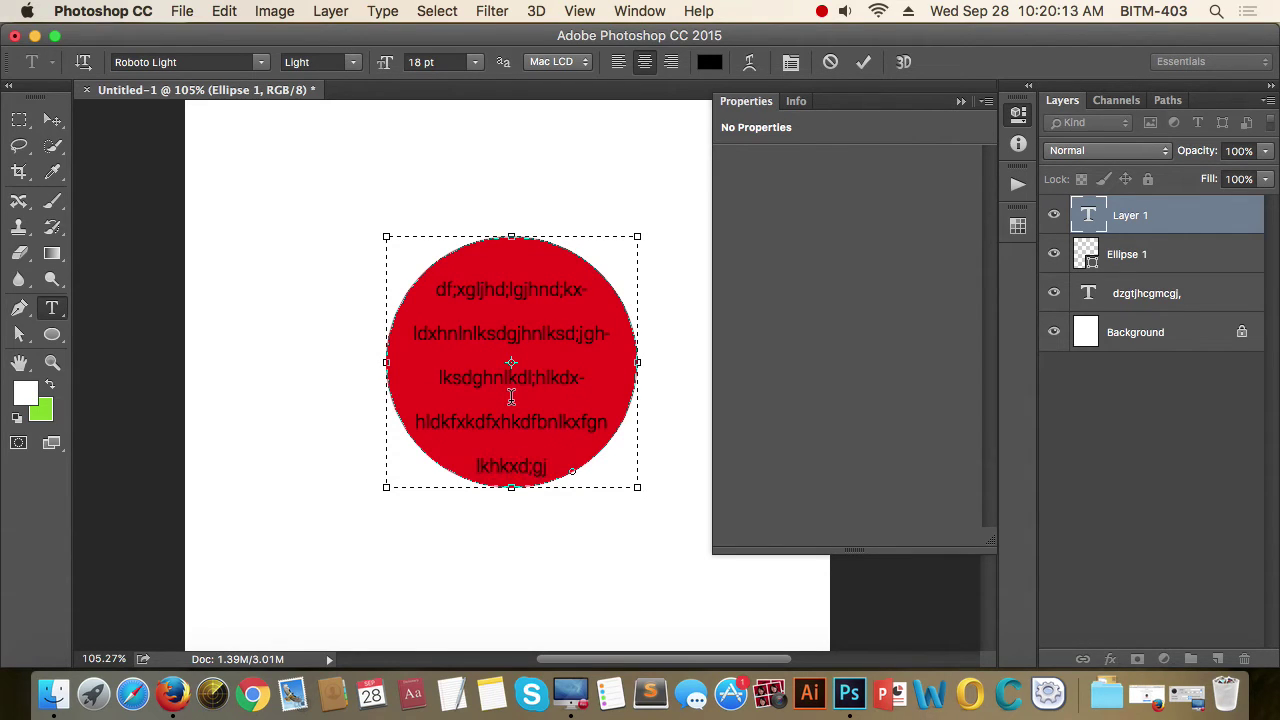
pyautogui.click(52, 120)
pyautogui.click(961, 101)
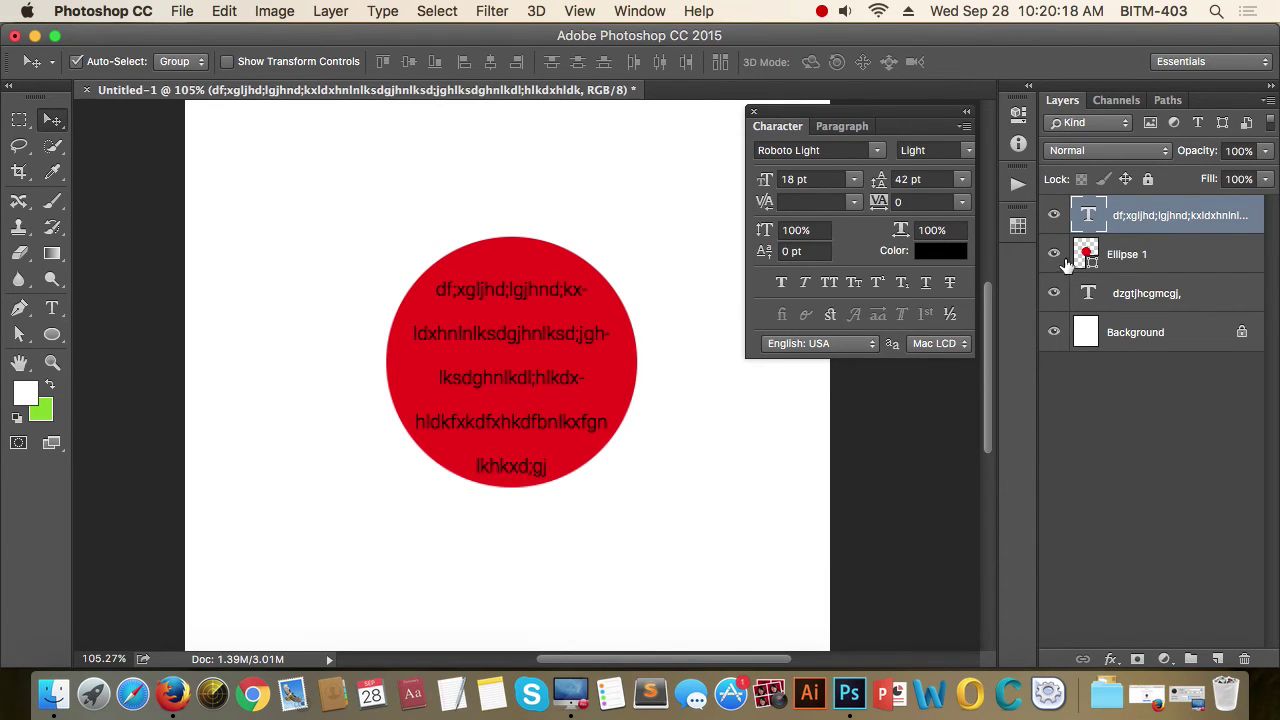
# Hide the Ellipse 1 layer and show it again, and delete the text layer inside the circle
pyautogui.click(1145, 258)
pyautogui.click(1054, 256)
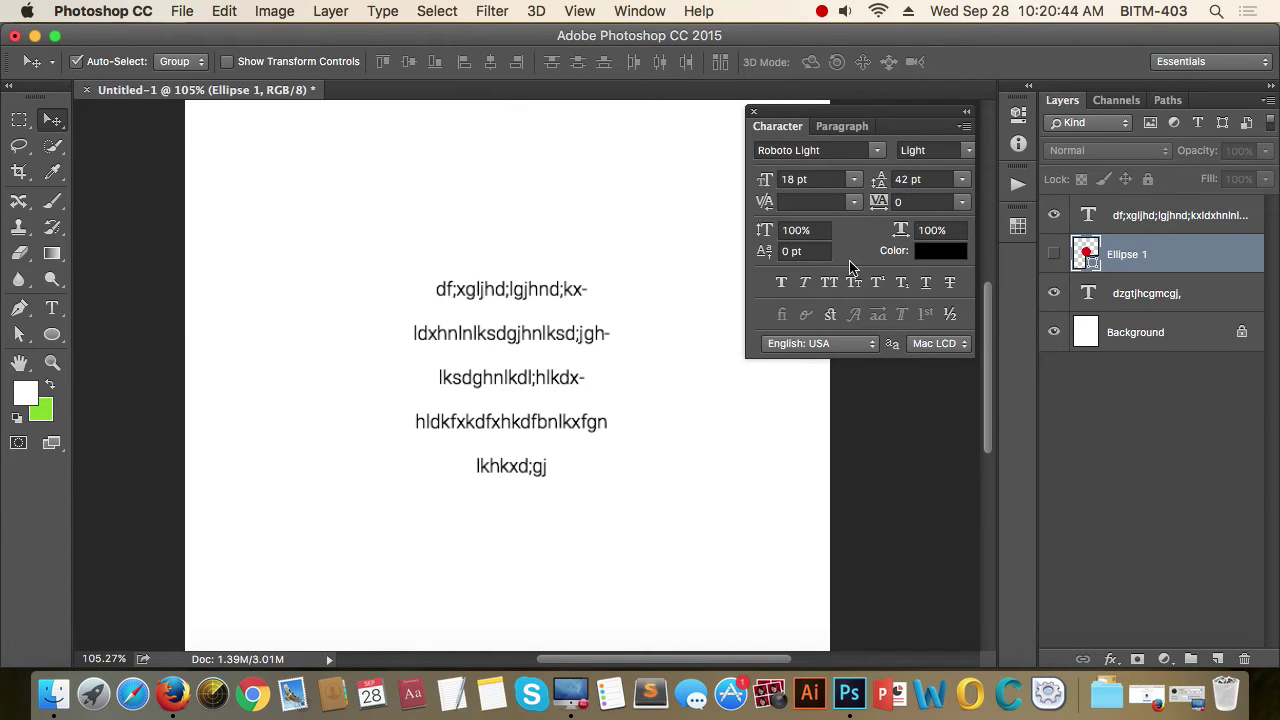
pyautogui.click(1056, 256)
pyautogui.click(1170, 222)
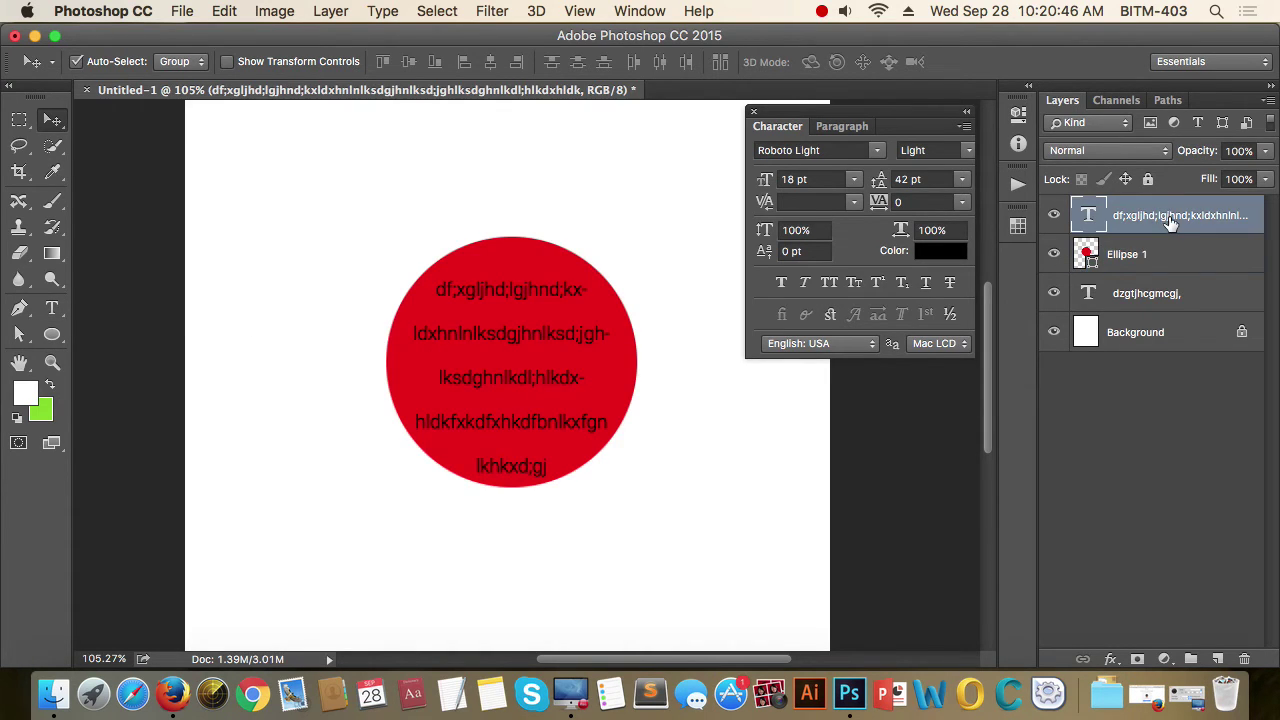
pyautogui.press('Delete')
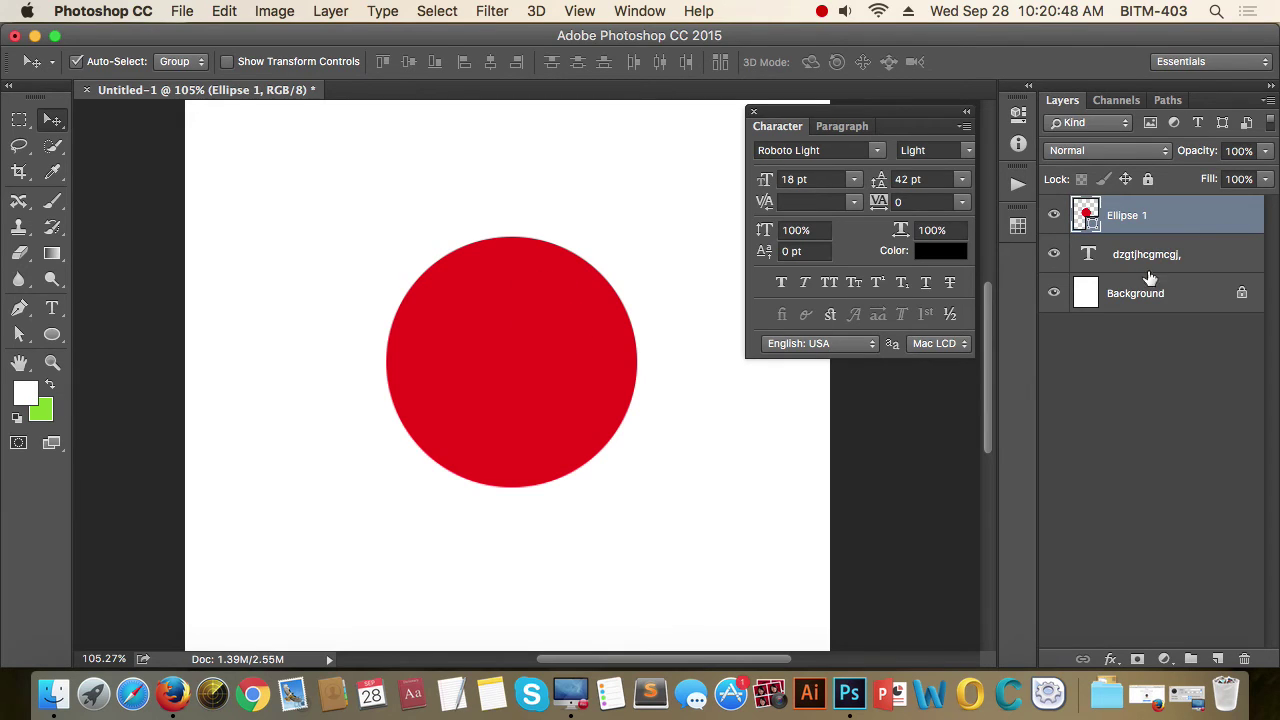
# Add a line of placeholder text along the upper outline of the red circle and commit it
pyautogui.click(52, 310)
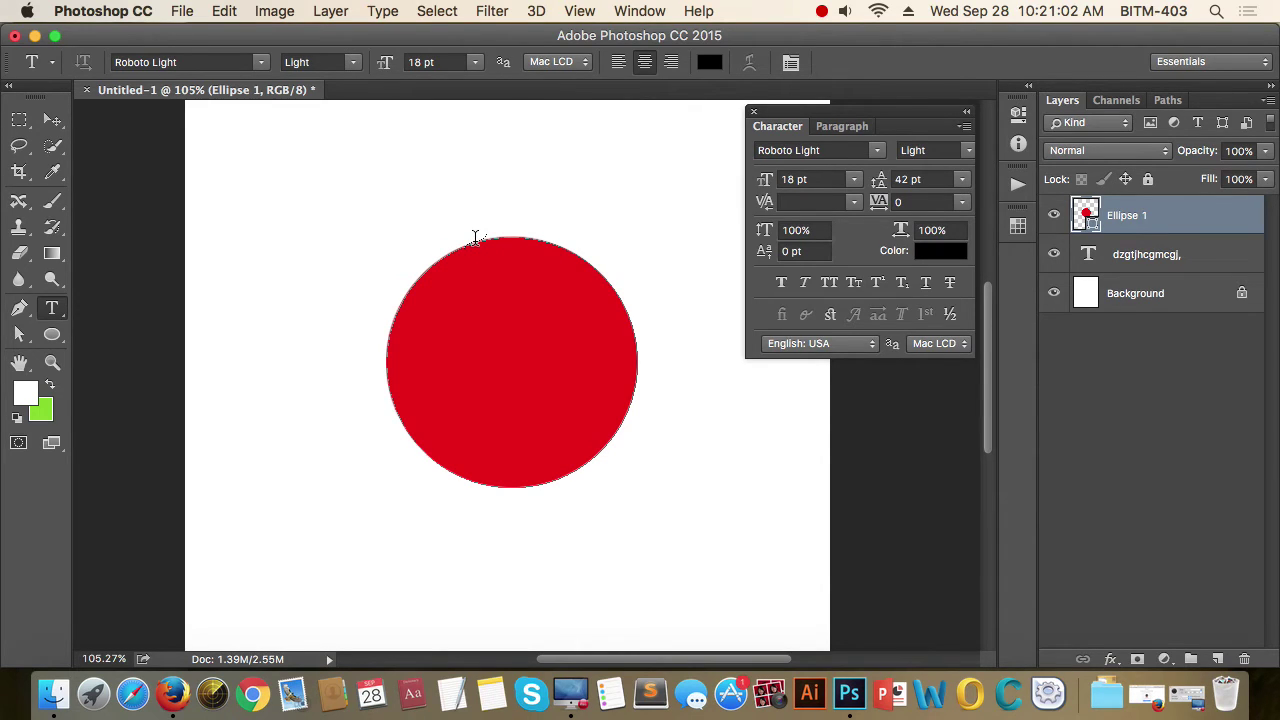
pyautogui.click(476, 237)
pyautogui.write('/xfgngn/in/fgximnik/')
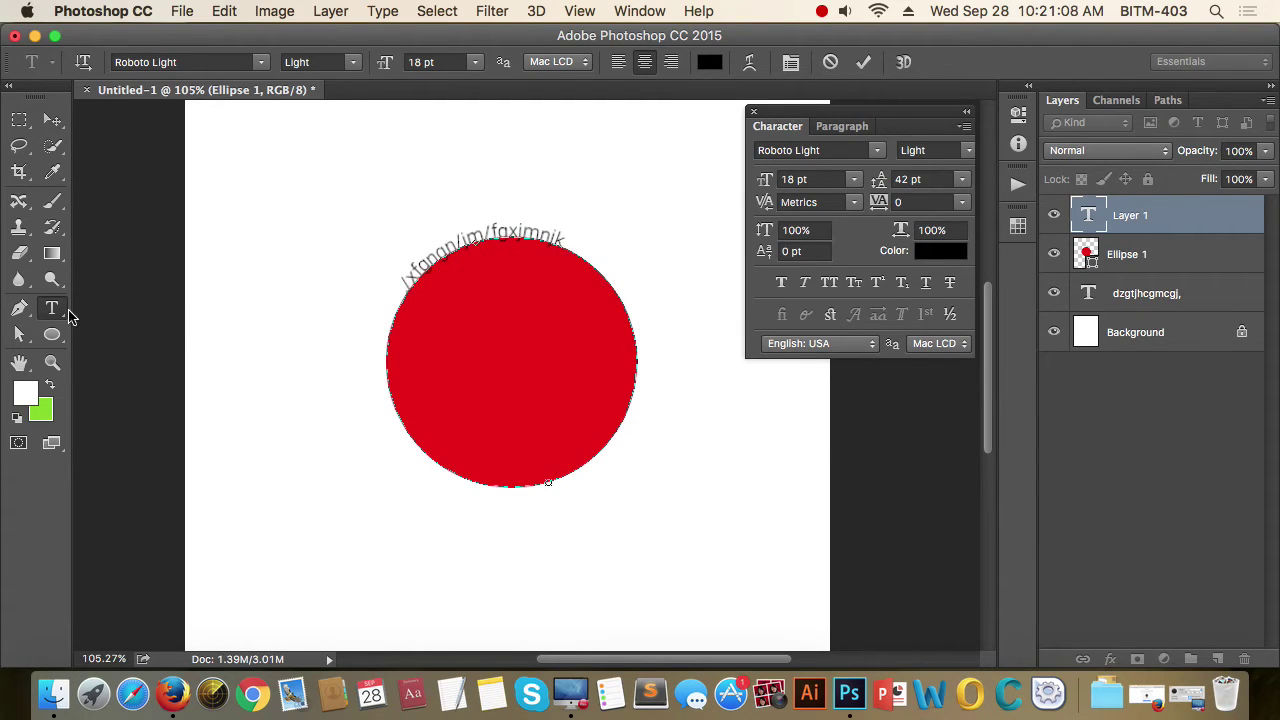
pyautogui.moveTo(51, 309)
pyautogui.mouseDown()
pyautogui.moveTo(147, 337)
pyautogui.moveTo(174, 295)
pyautogui.moveTo(163, 360)
pyautogui.moveTo(52, 309)
pyautogui.mouseUp()
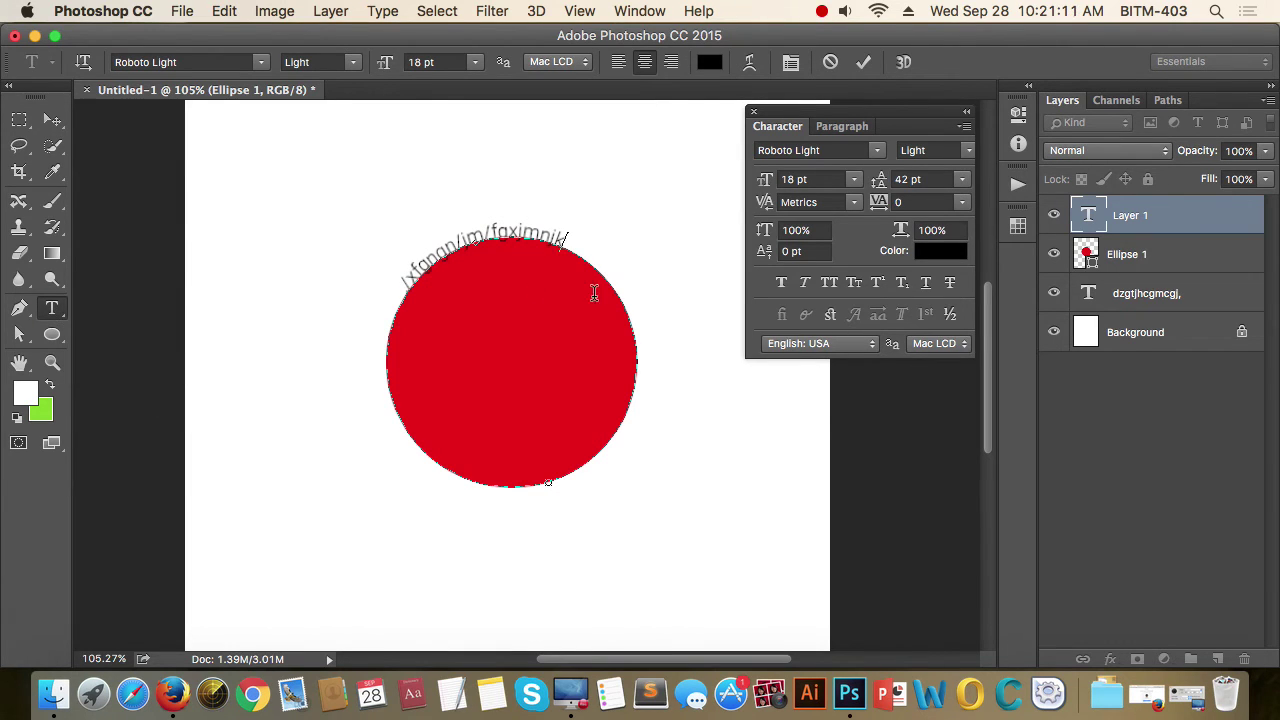
pyautogui.click(52, 120)
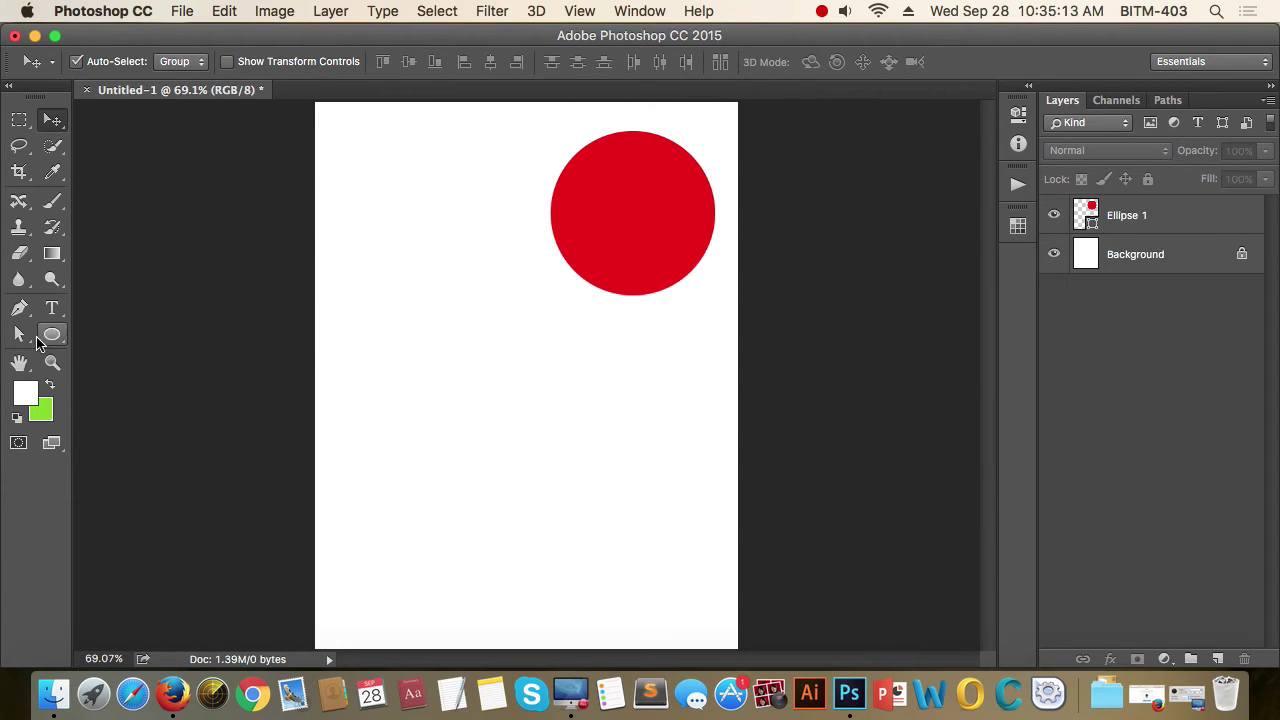
# Draw a rectangle about 279 px wide and 242 px high below and left of the circle, and fill it solid red
pyautogui.moveTo(44, 340); pyautogui.dragTo(196, 343)
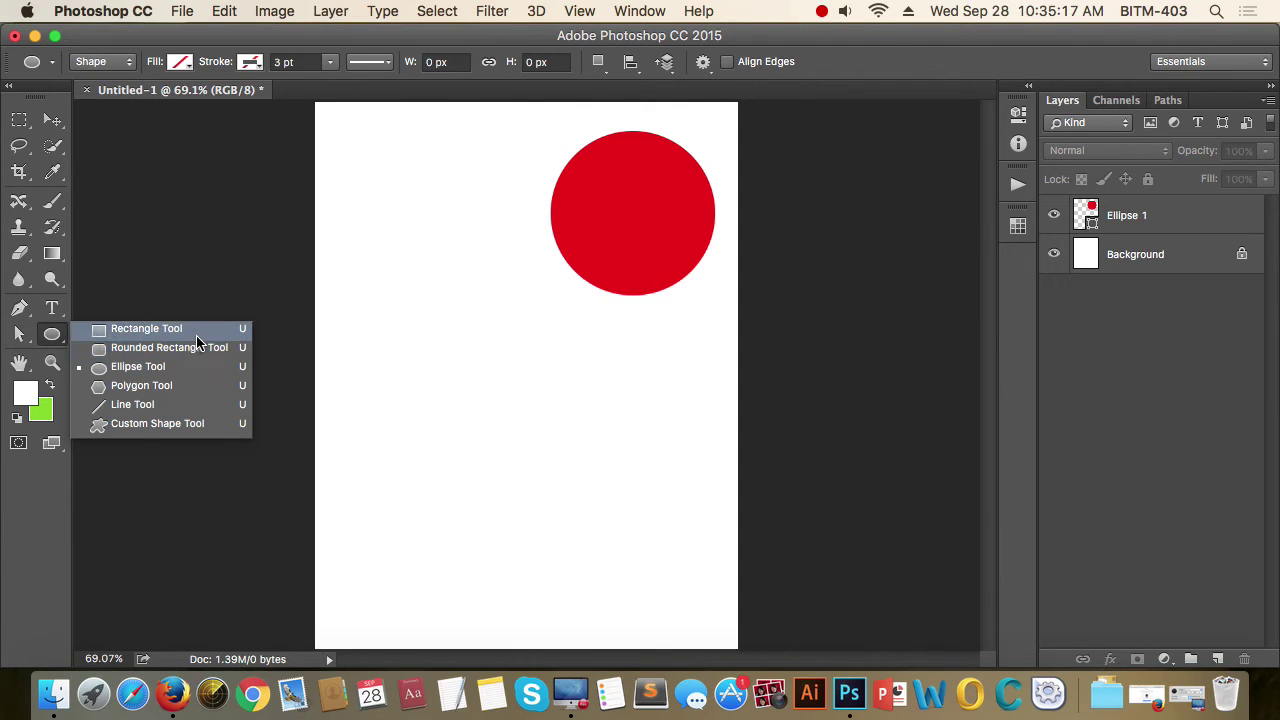
pyautogui.moveTo(181, 330); pyautogui.dragTo(182, 330)
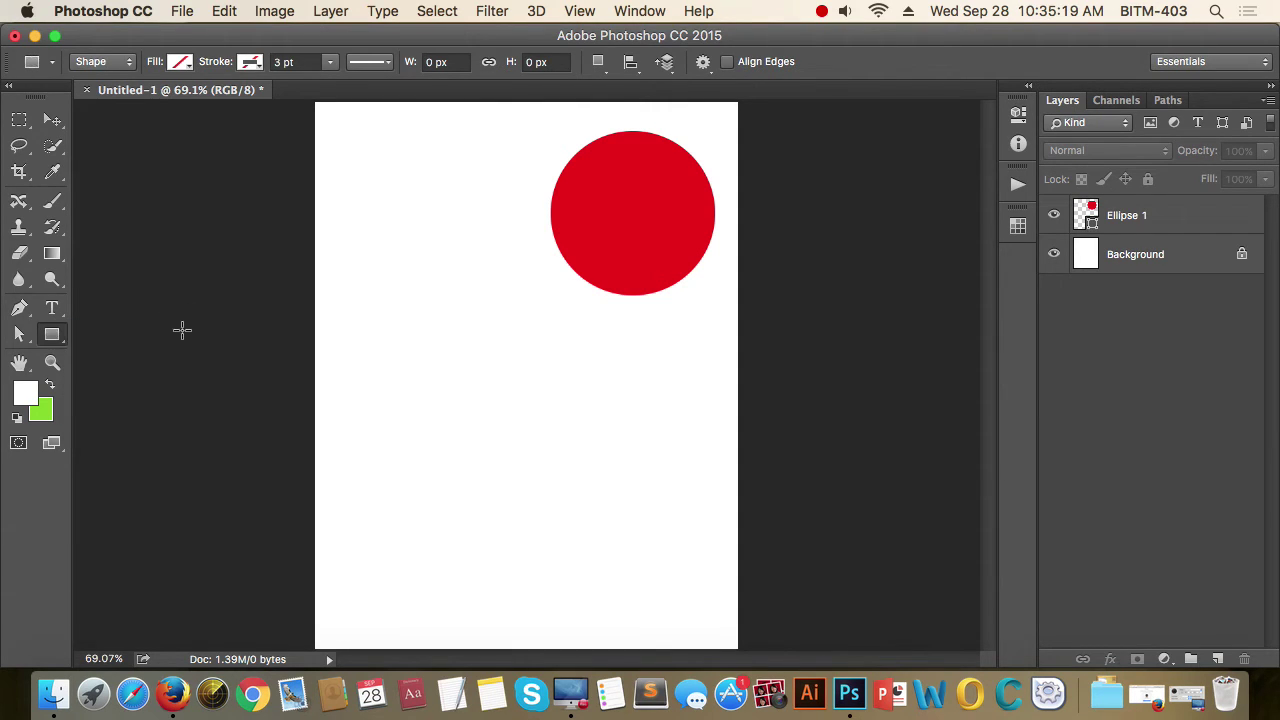
pyautogui.moveTo(372, 275); pyautogui.dragTo(566, 442)
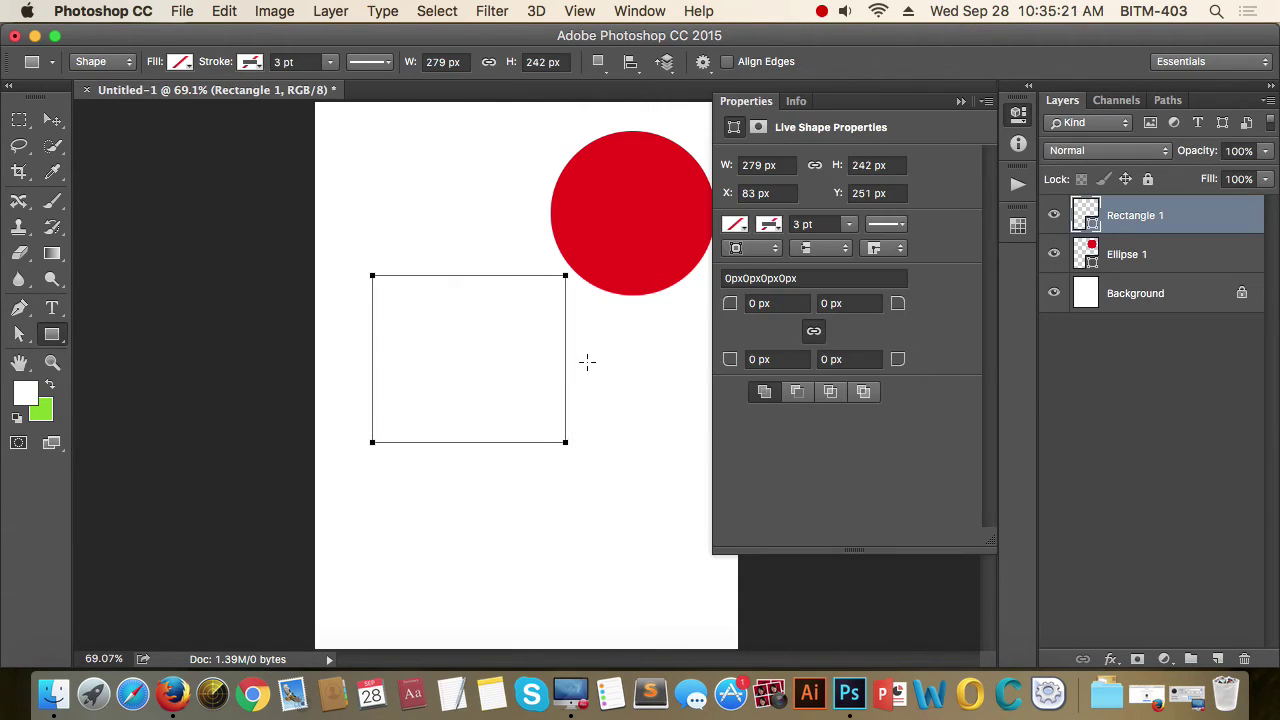
pyautogui.click(182, 62)
pyautogui.click(131, 100)
pyautogui.click(52, 120)
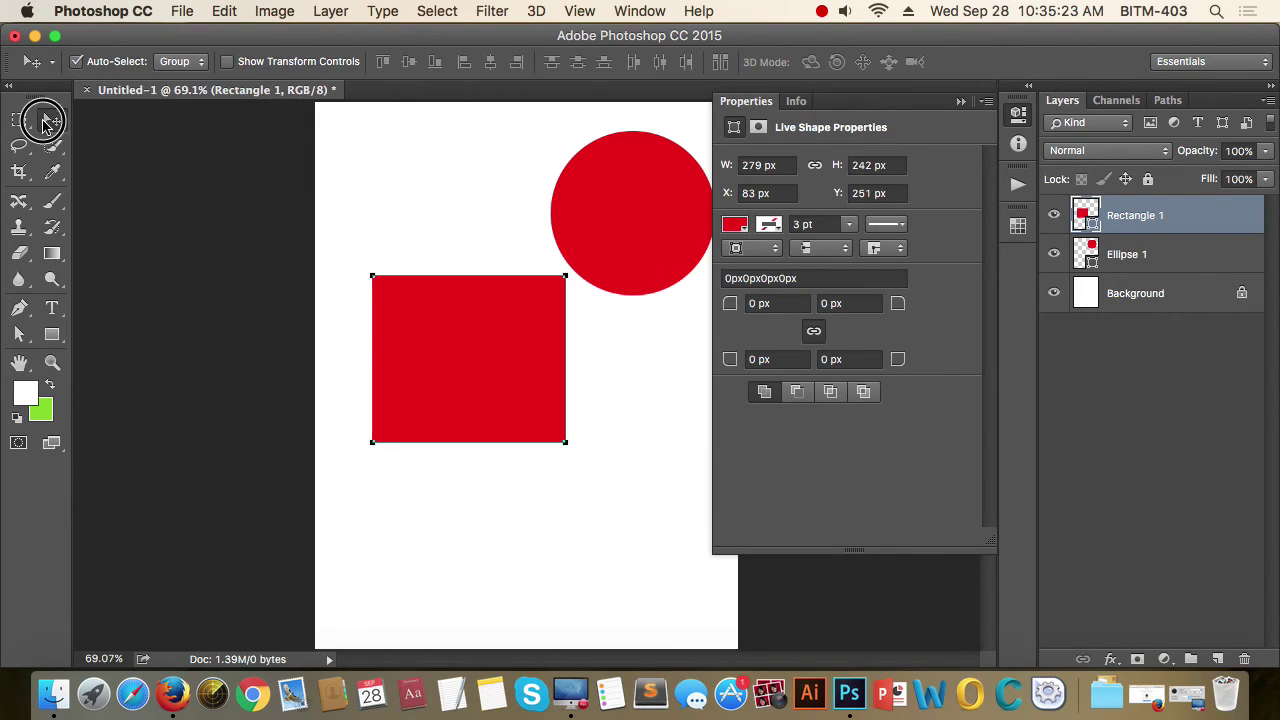
pyautogui.click(960, 101)
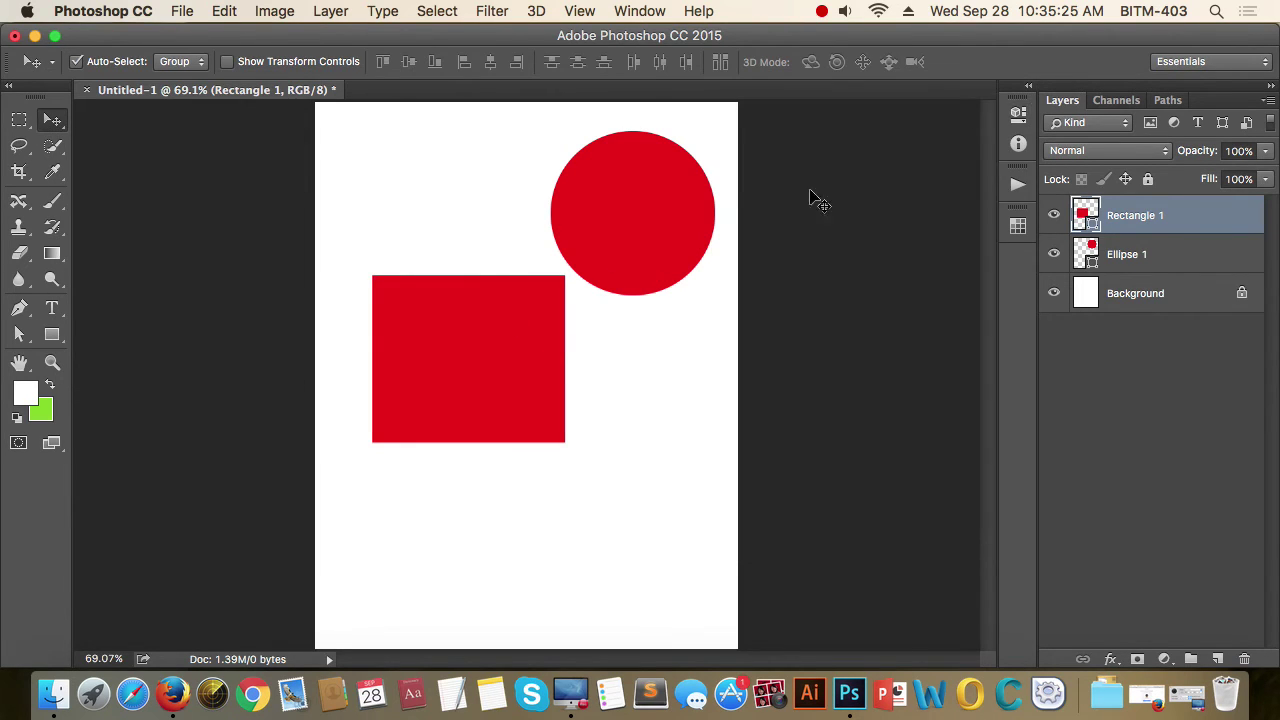
# Create a second rectangle at exact dimensions of 279 by 242 px, overlapping the first rectangle and the circle
pyautogui.click(52, 335)
pyautogui.click(434, 237)
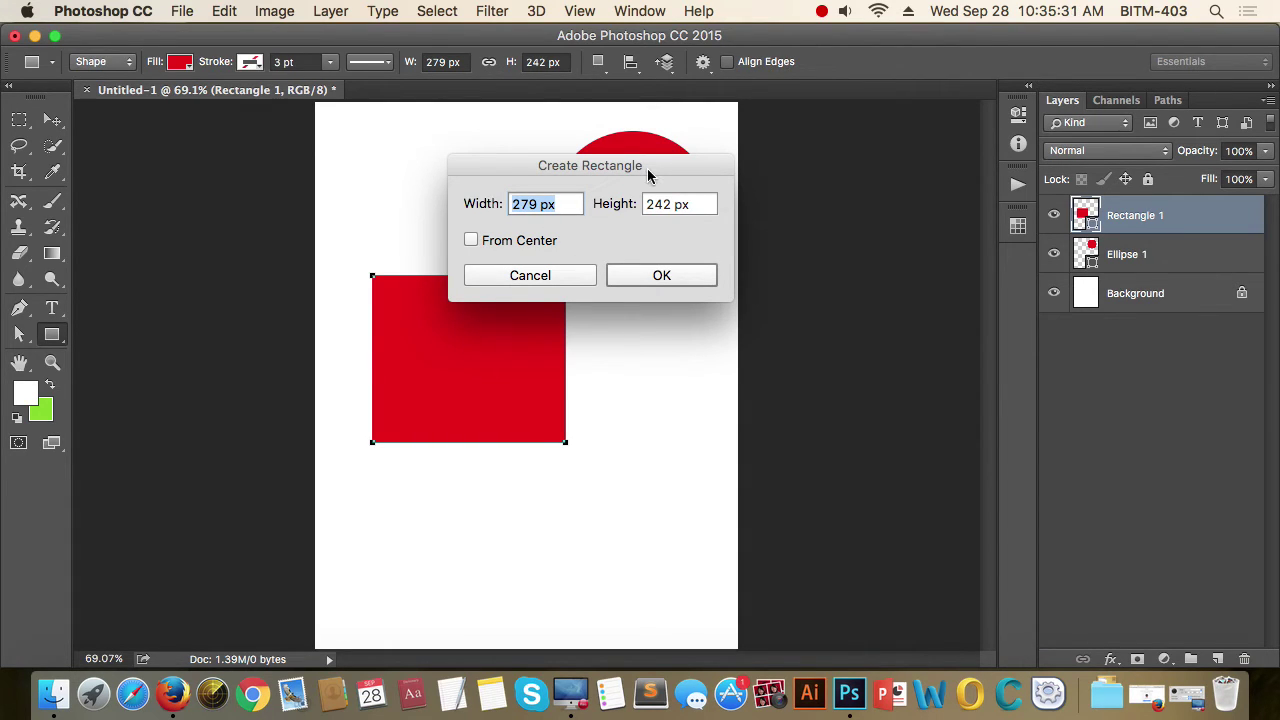
pyautogui.moveTo(648, 175); pyautogui.dragTo(658, 166)
pyautogui.click(674, 266)
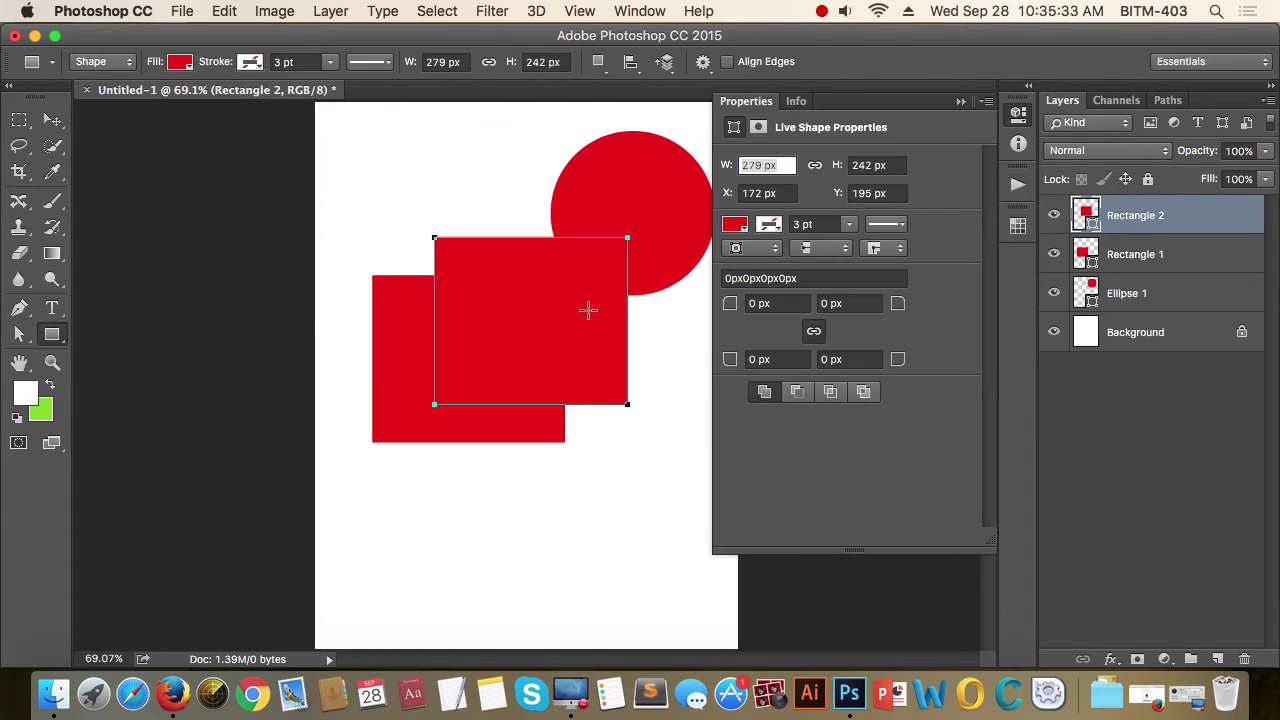
pyautogui.click(960, 101)
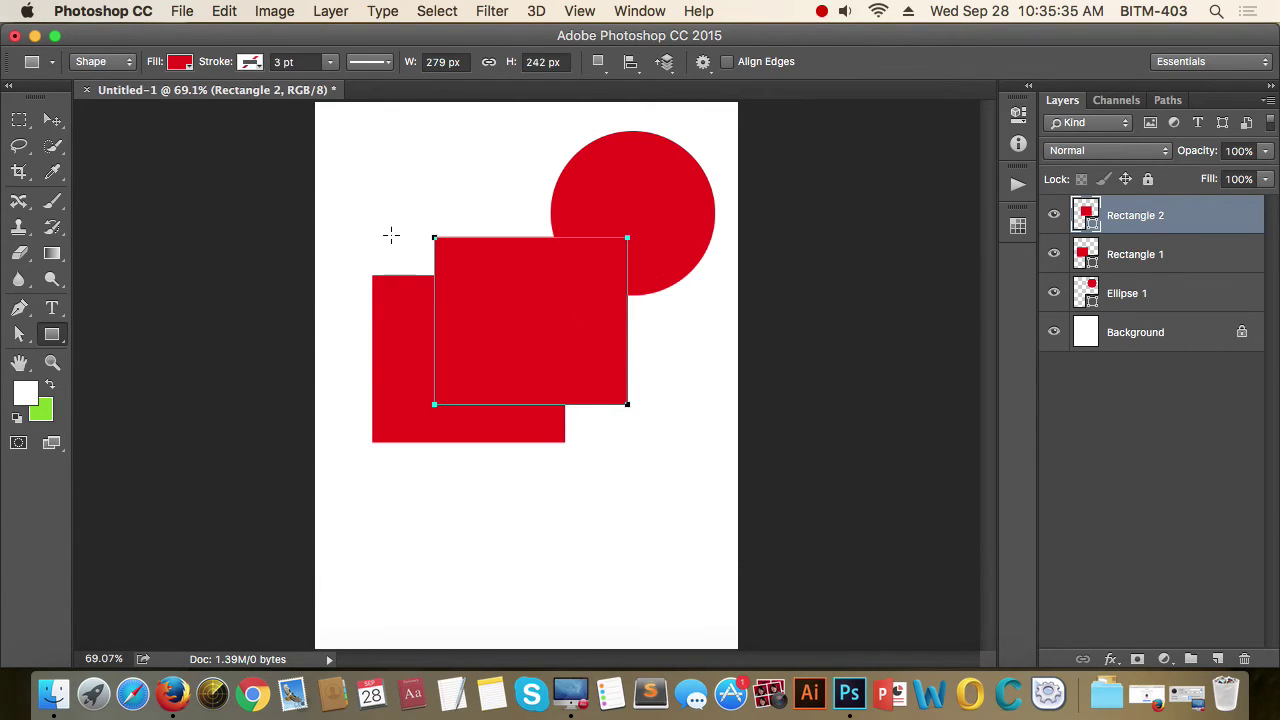
# Add a small square about 34 px wide to the Rectangle 2 shape layer and move that layer slightly up and left
pyautogui.moveTo(384, 193); pyautogui.dragTo(408, 214)
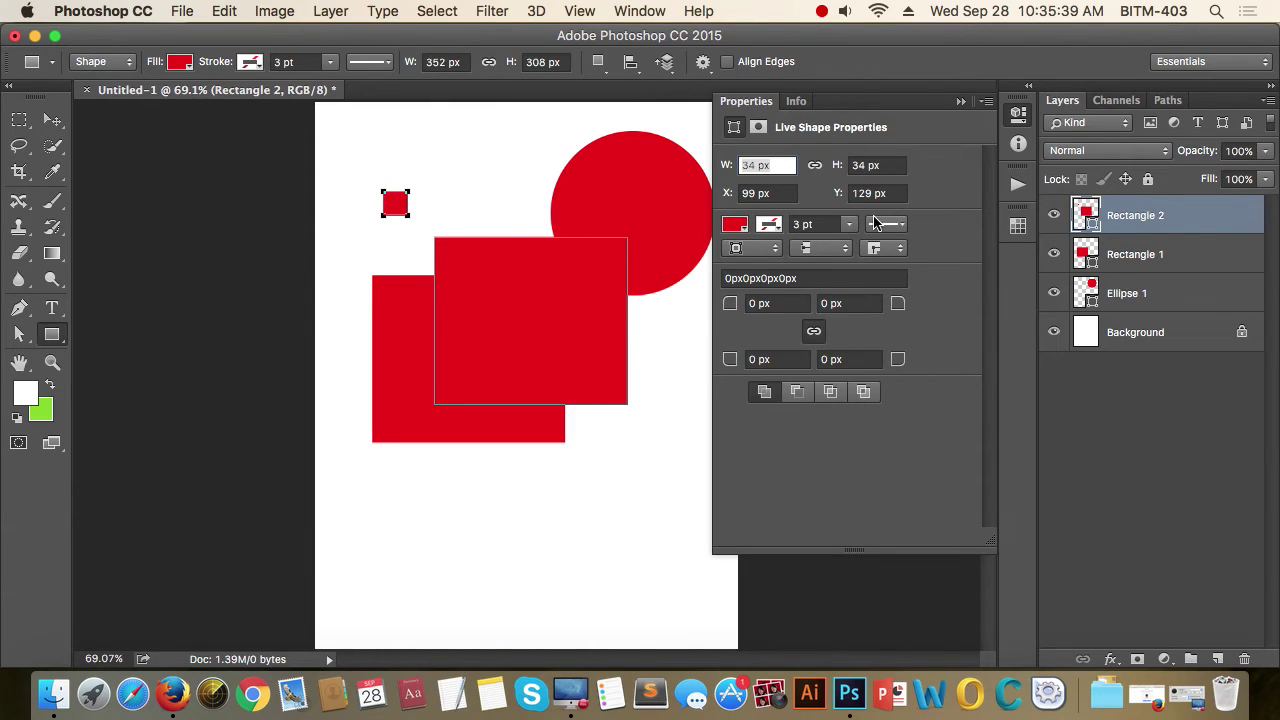
pyautogui.click(960, 101)
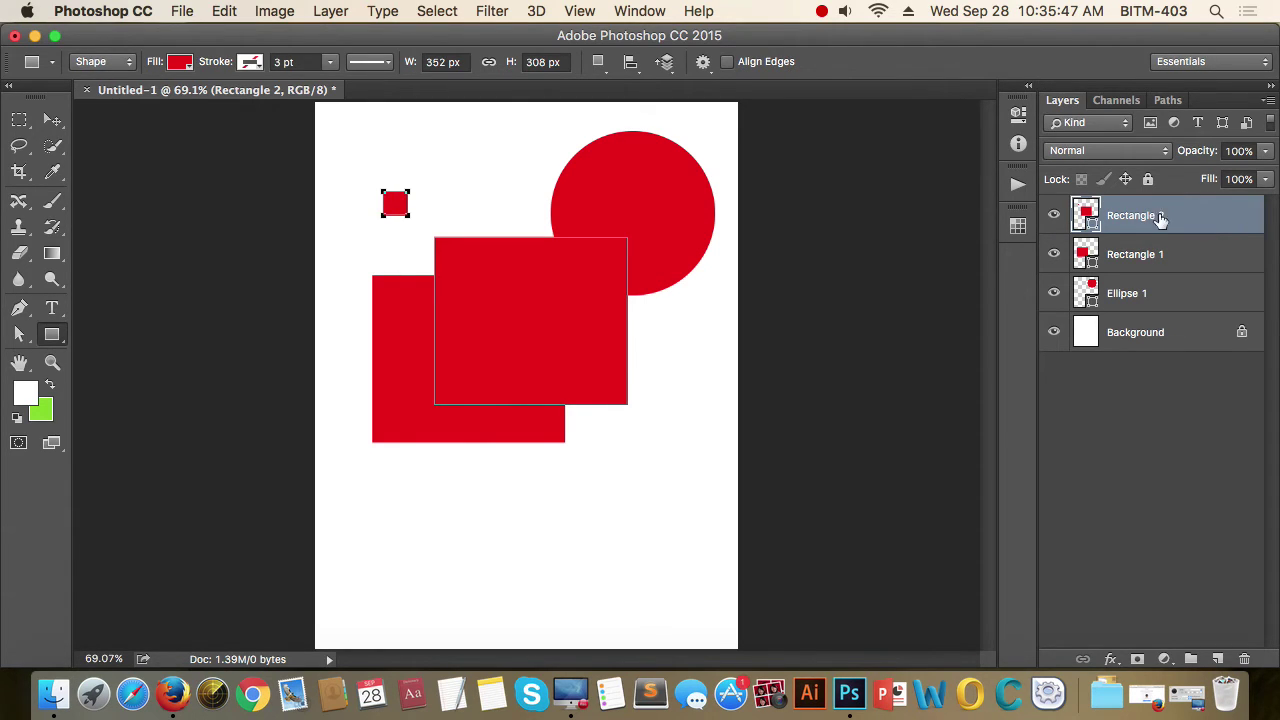
pyautogui.click(52, 119)
pyautogui.moveTo(500, 277); pyautogui.dragTo(468, 225)
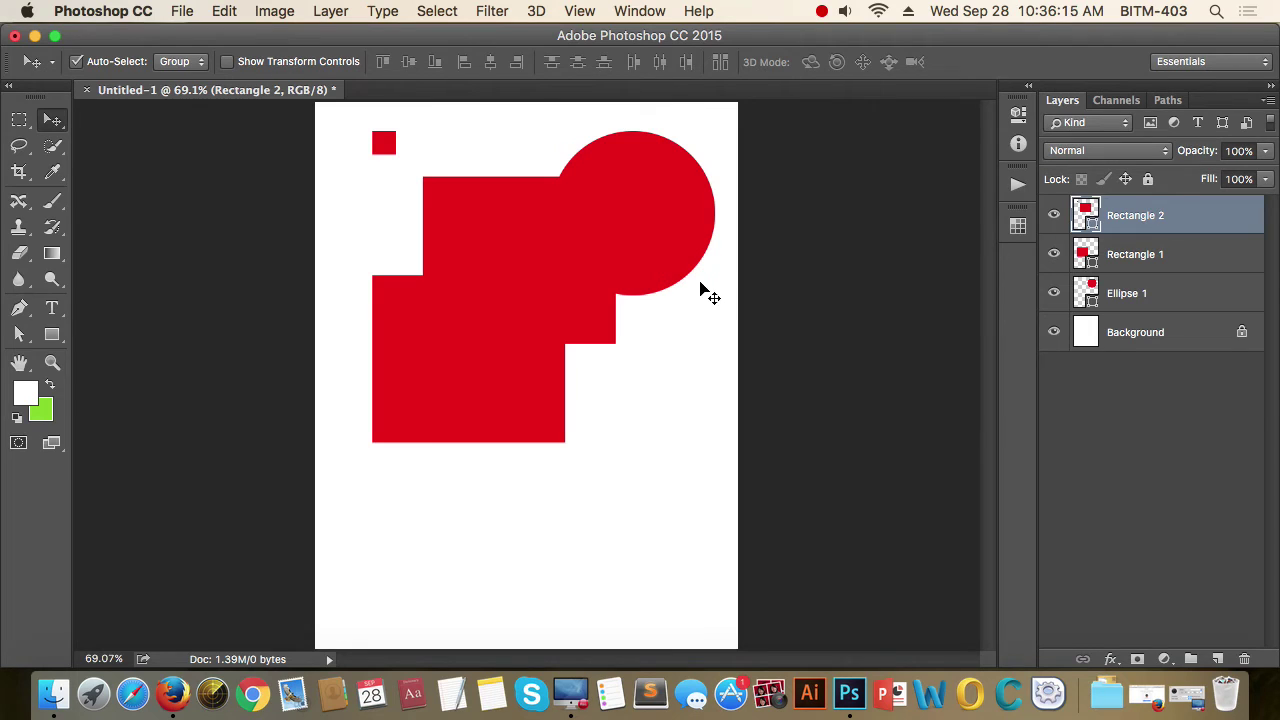
# Examine the Rectangle tool's path operations, from New Layer and Combine Shapes to Merge Shape Components
pyautogui.click(52, 334)
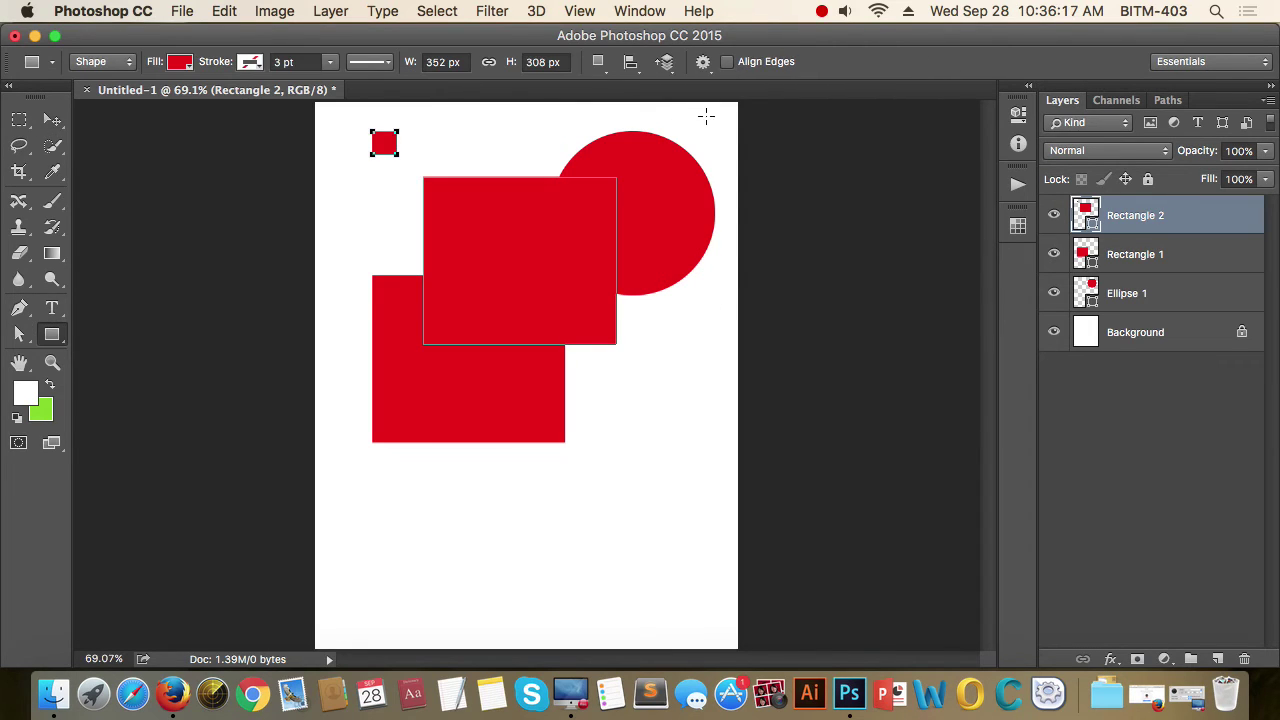
pyautogui.click(630, 66)
pyautogui.click(598, 66)
pyautogui.click(598, 66)
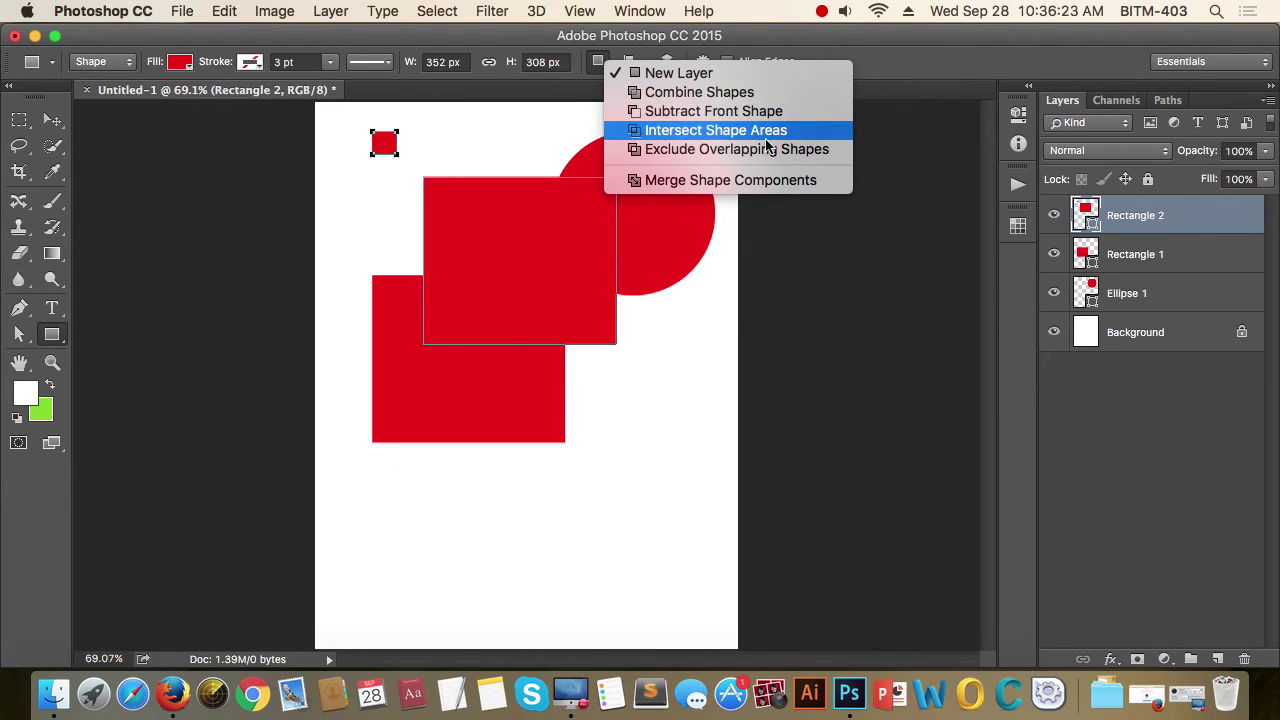
pyautogui.click(598, 64)
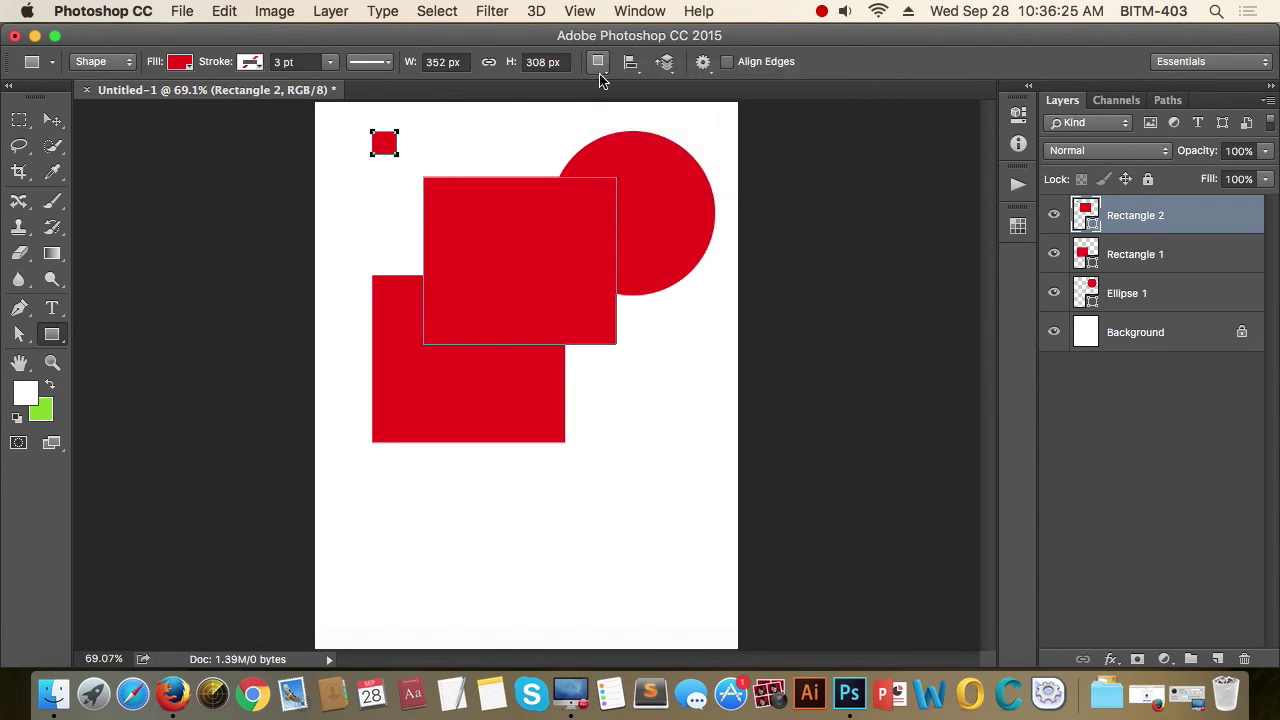
# Move the Rectangle 2 and Rectangle 1 shapes to the upper part of the page beside the circle
pyautogui.click(53, 120)
pyautogui.moveTo(480, 200); pyautogui.dragTo(512, 175)
pyautogui.moveTo(383, 311); pyautogui.dragTo(386, 229)
pyautogui.moveTo(542, 266); pyautogui.dragTo(544, 226)
pyautogui.moveTo(457, 277); pyautogui.dragTo(483, 238)
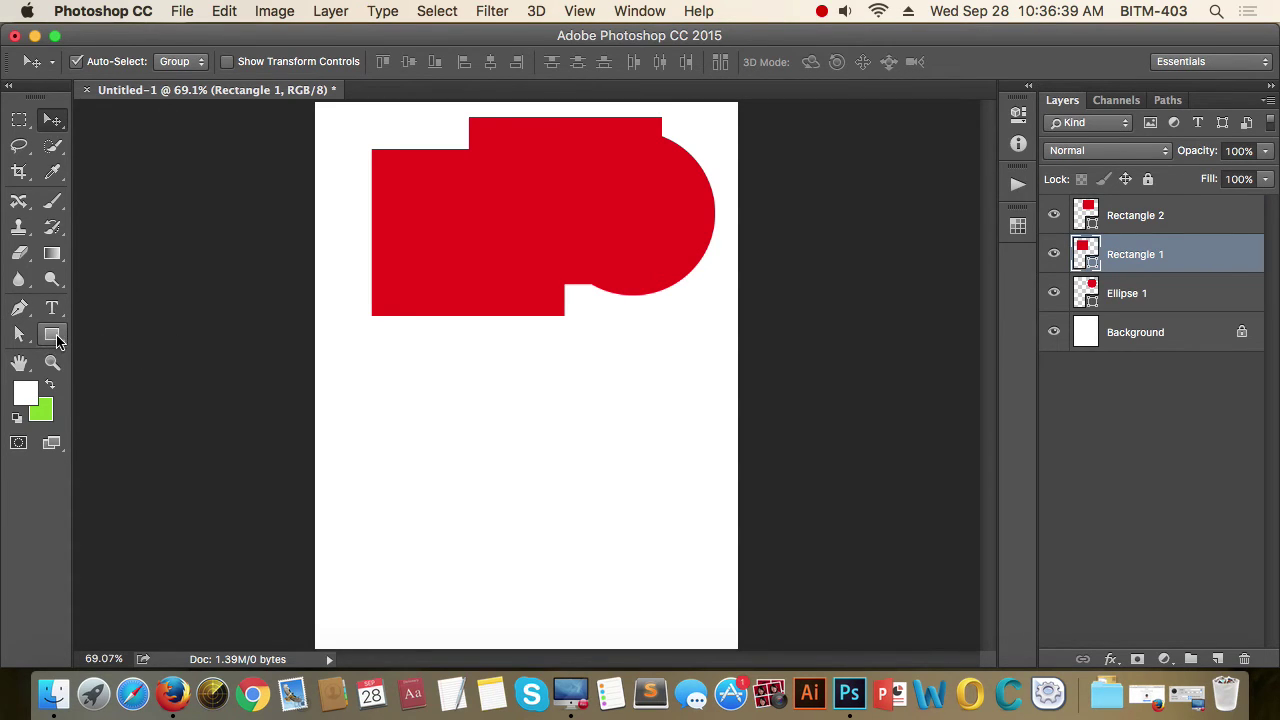
# Deselect all layers and draw an unfilled square about 200 px wide in the empty area below the red shapes
pyautogui.click(56, 340)
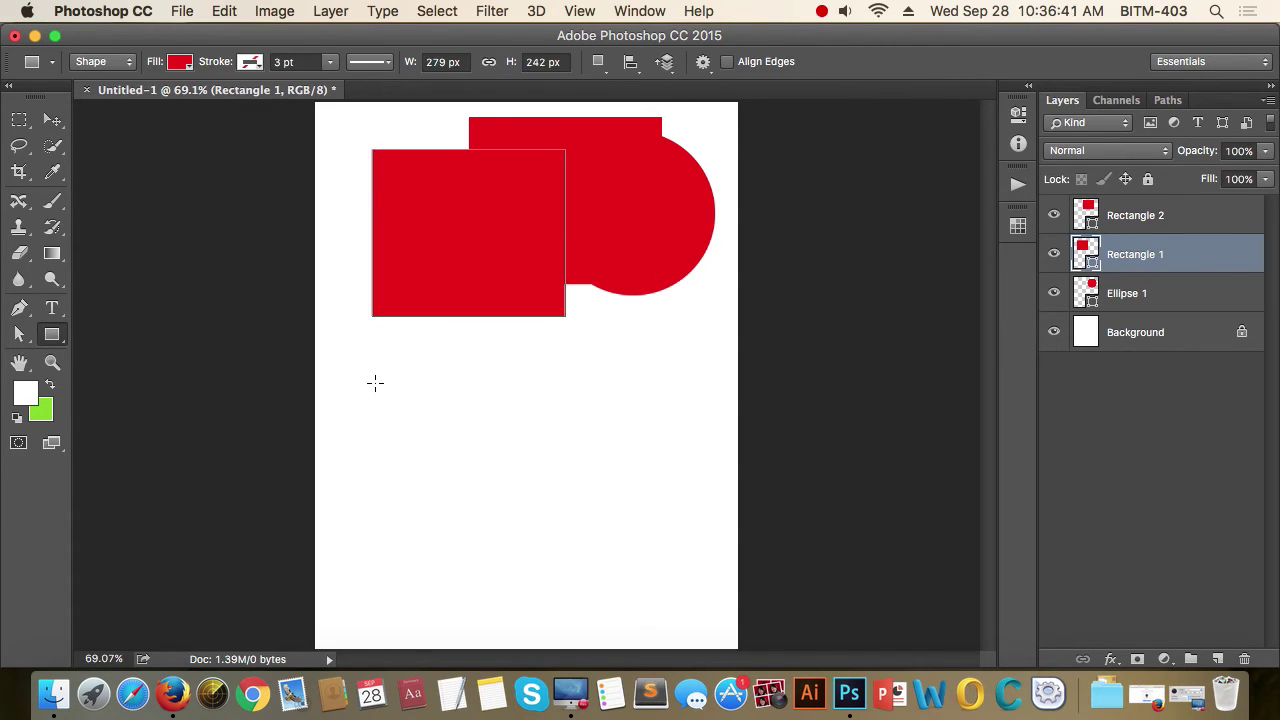
pyautogui.click(1120, 429)
pyautogui.moveTo(368, 384); pyautogui.dragTo(540, 522)
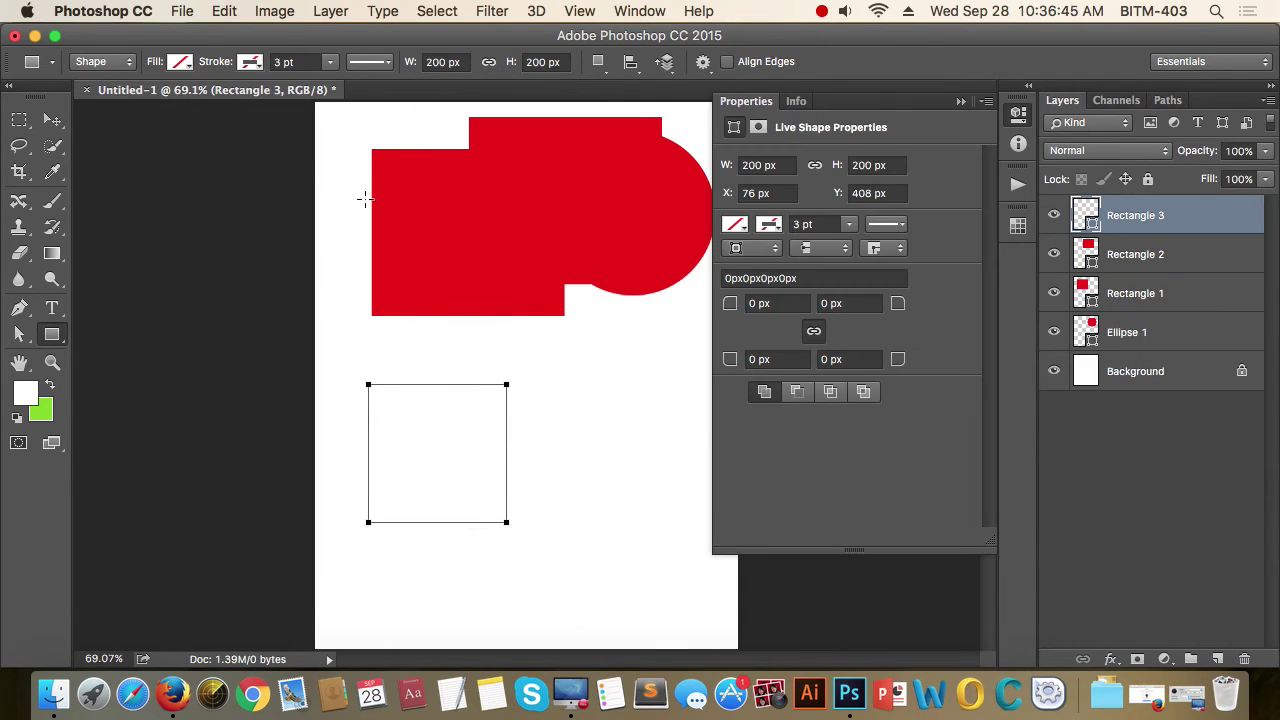
# Fill the new 200 px square with solid red and move it up beneath the circle so that they overlap
pyautogui.click(184, 66)
pyautogui.click(139, 102)
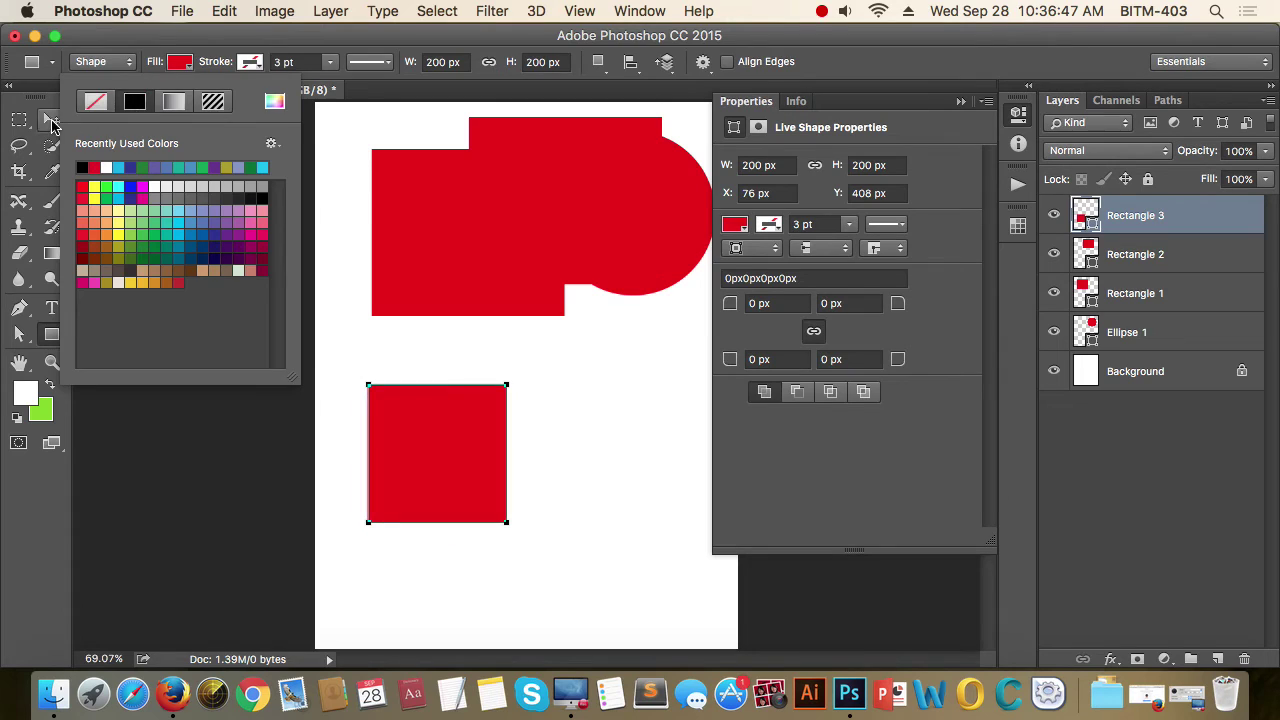
pyautogui.click(52, 120)
pyautogui.click(960, 101)
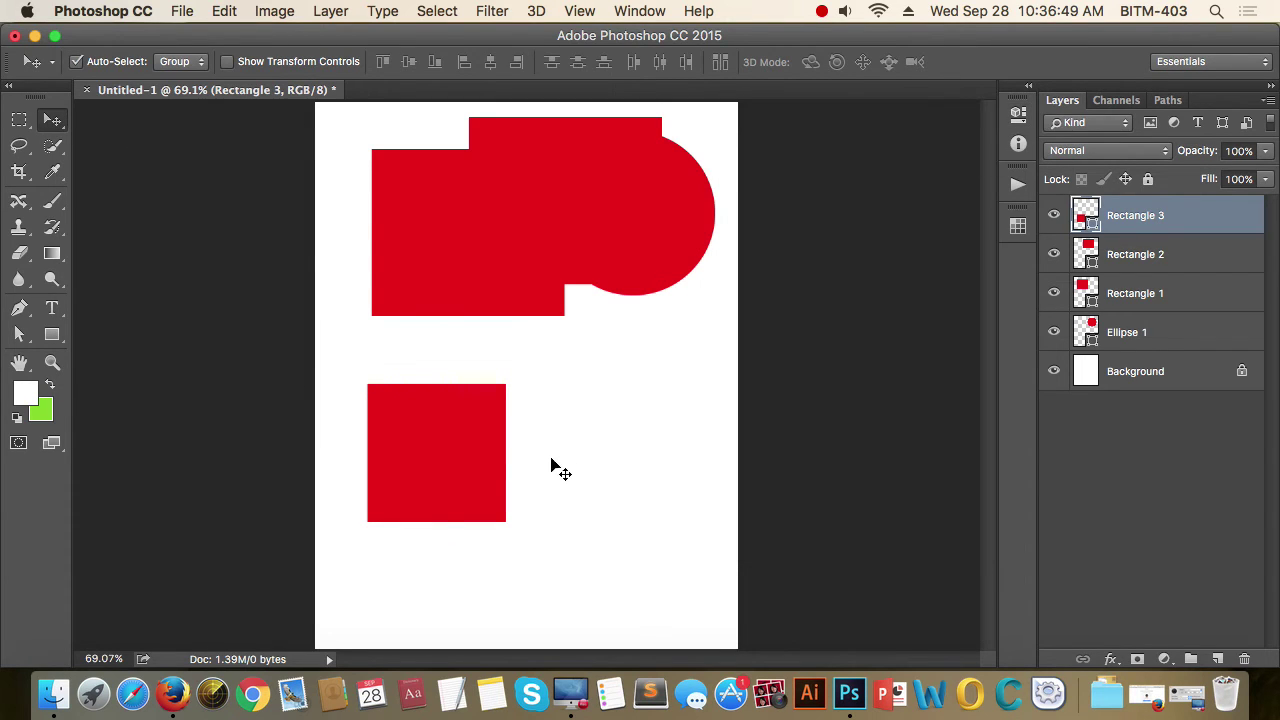
pyautogui.moveTo(443, 434); pyautogui.dragTo(653, 297)
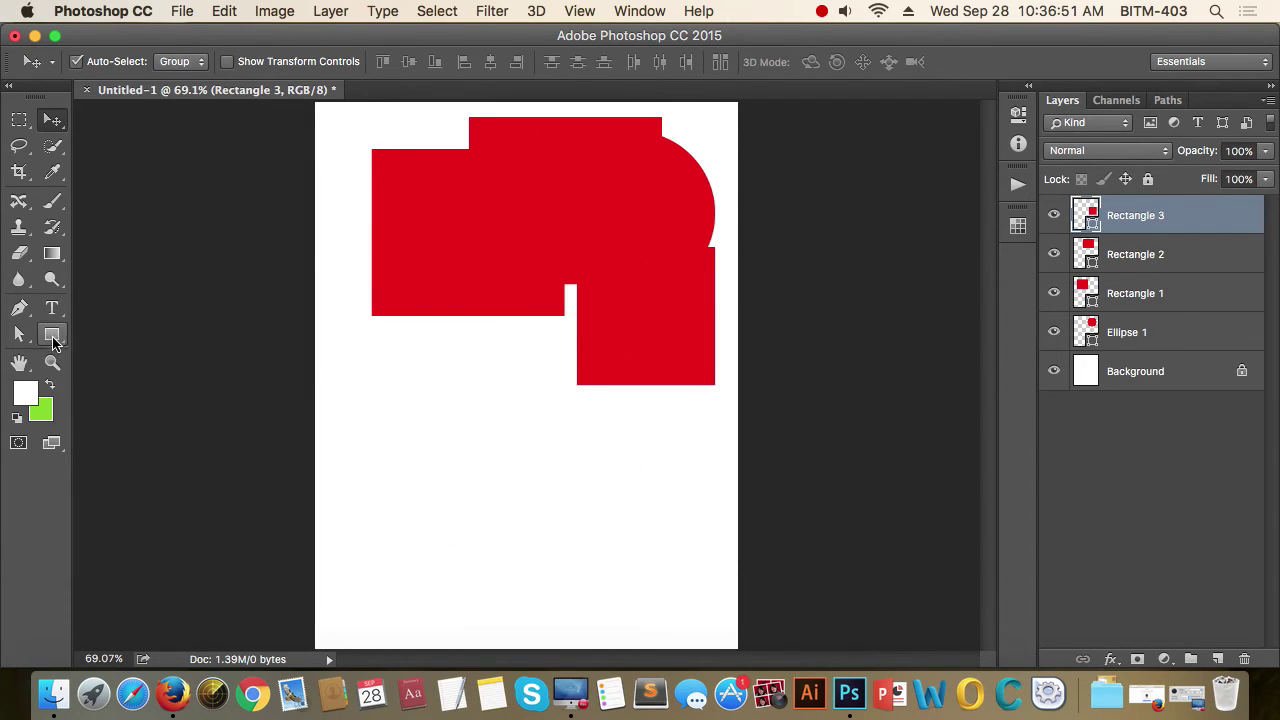
# Deselect all layers, draw a square about 164 px wide below the red shapes and fill it solid red
pyautogui.click(52, 335)
pyautogui.click(1203, 509)
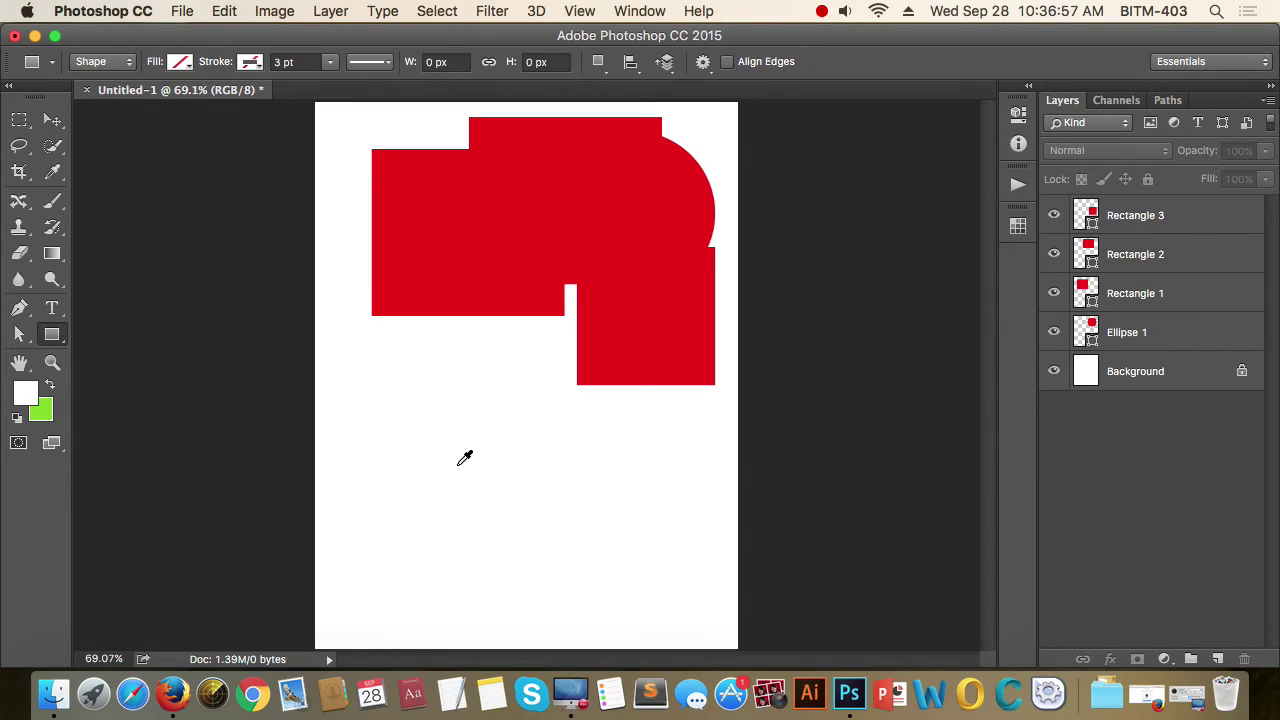
pyautogui.moveTo(449, 447); pyautogui.dragTo(562, 560)
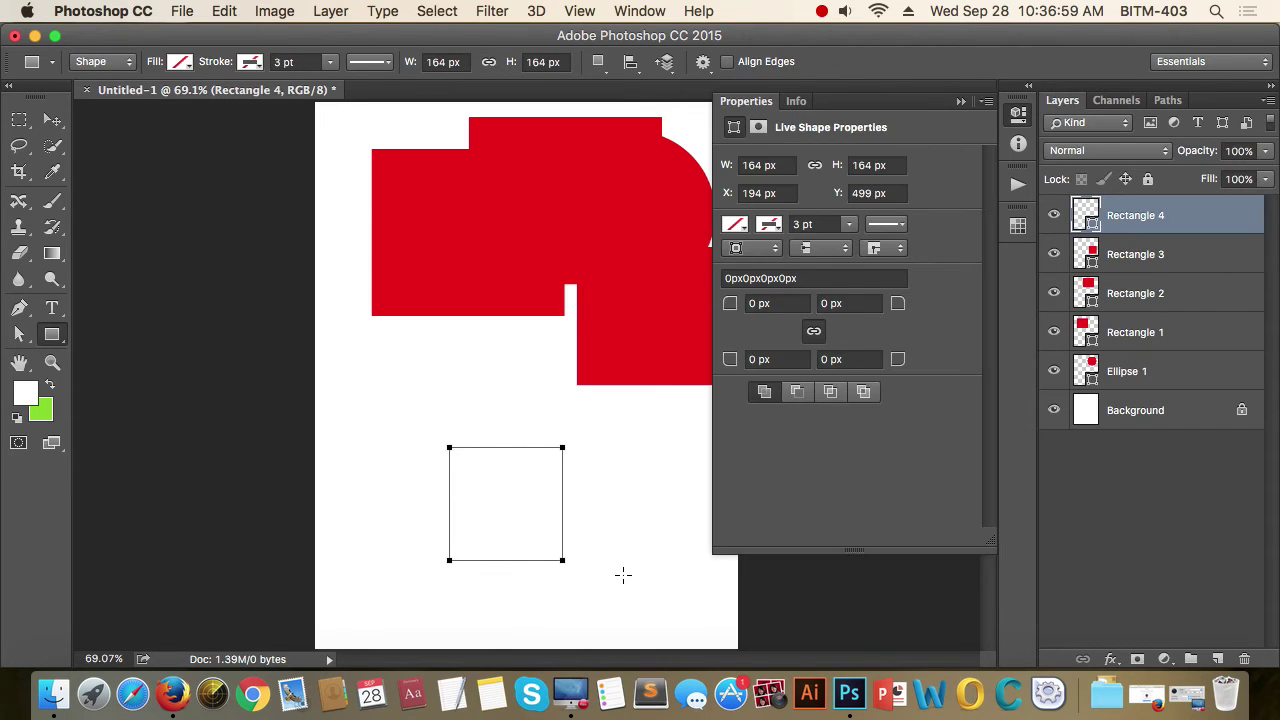
pyautogui.click(180, 62)
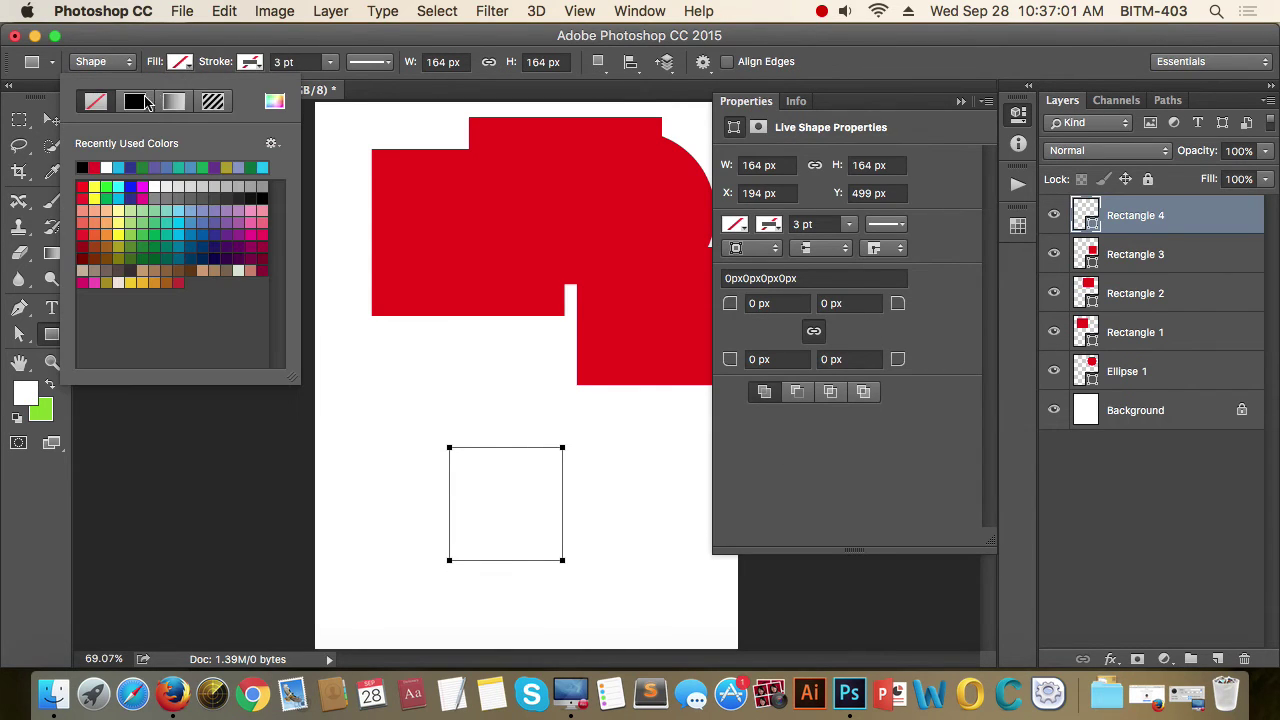
pyautogui.click(135, 101)
# Move the 164 px square up into the group of red shapes and view its stroke line options
pyautogui.click(55, 120)
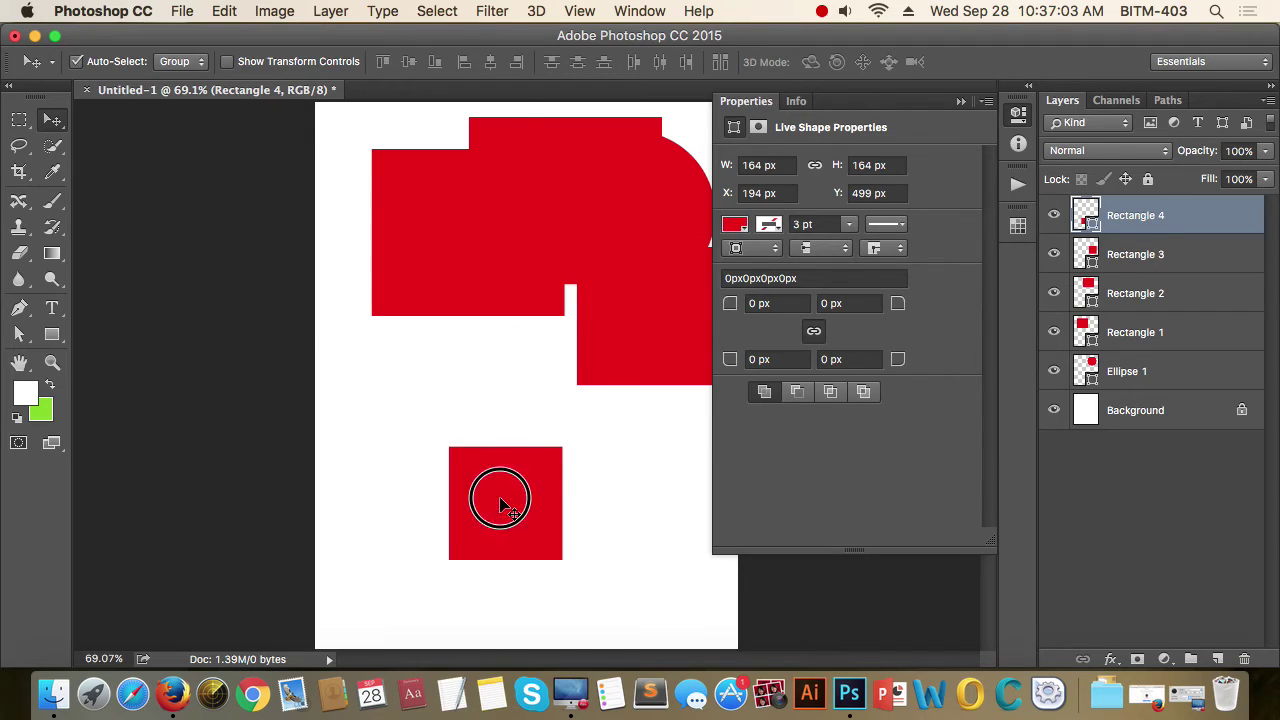
pyautogui.moveTo(500, 500); pyautogui.dragTo(558, 294)
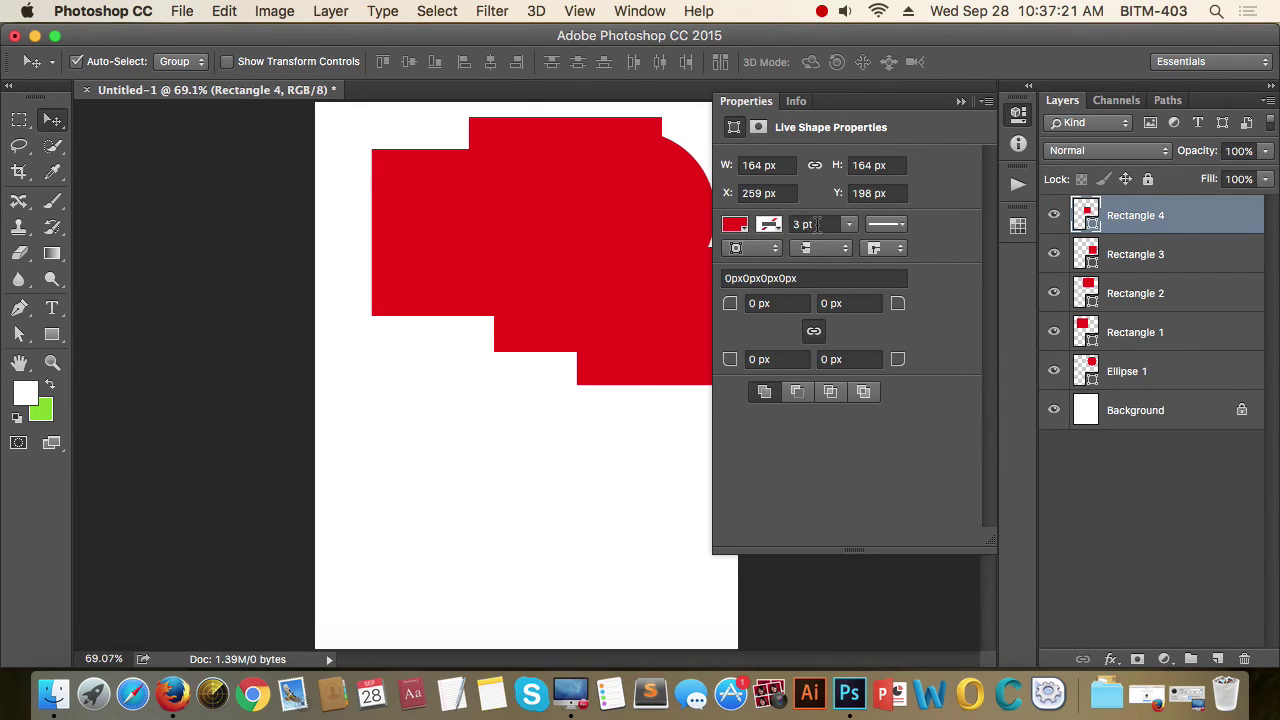
pyautogui.click(890, 225)
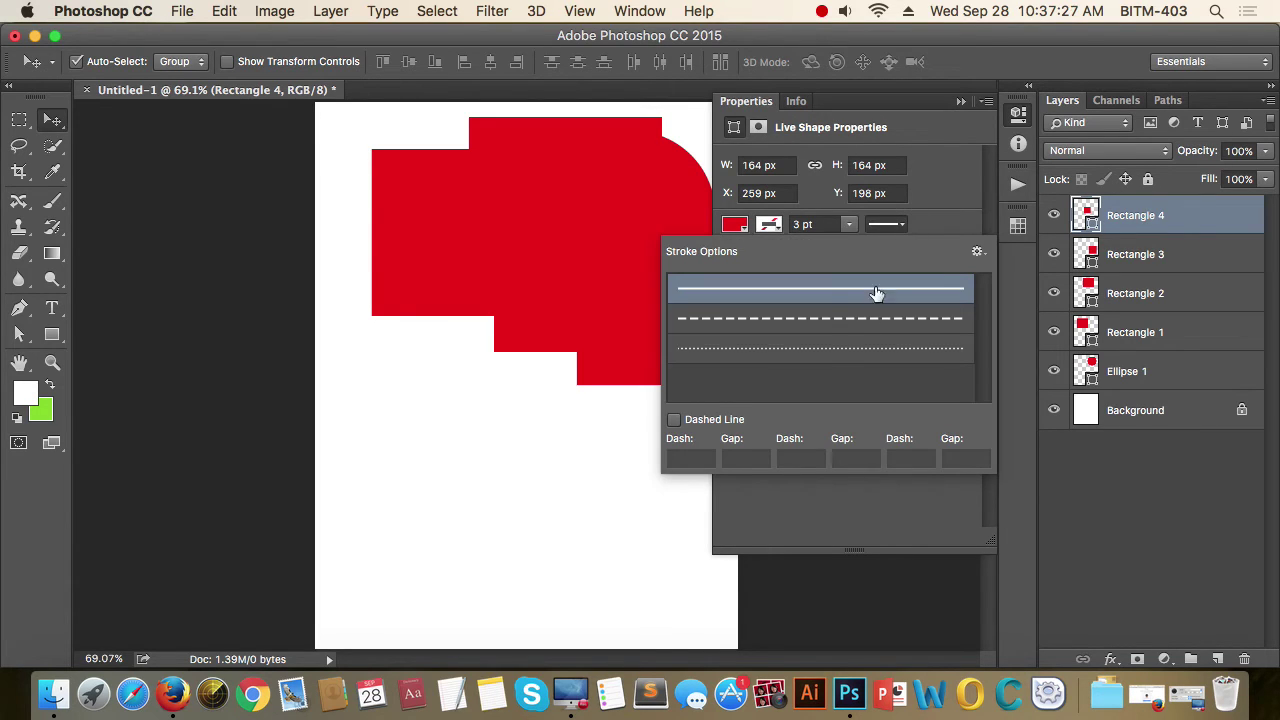
pyautogui.click(903, 232)
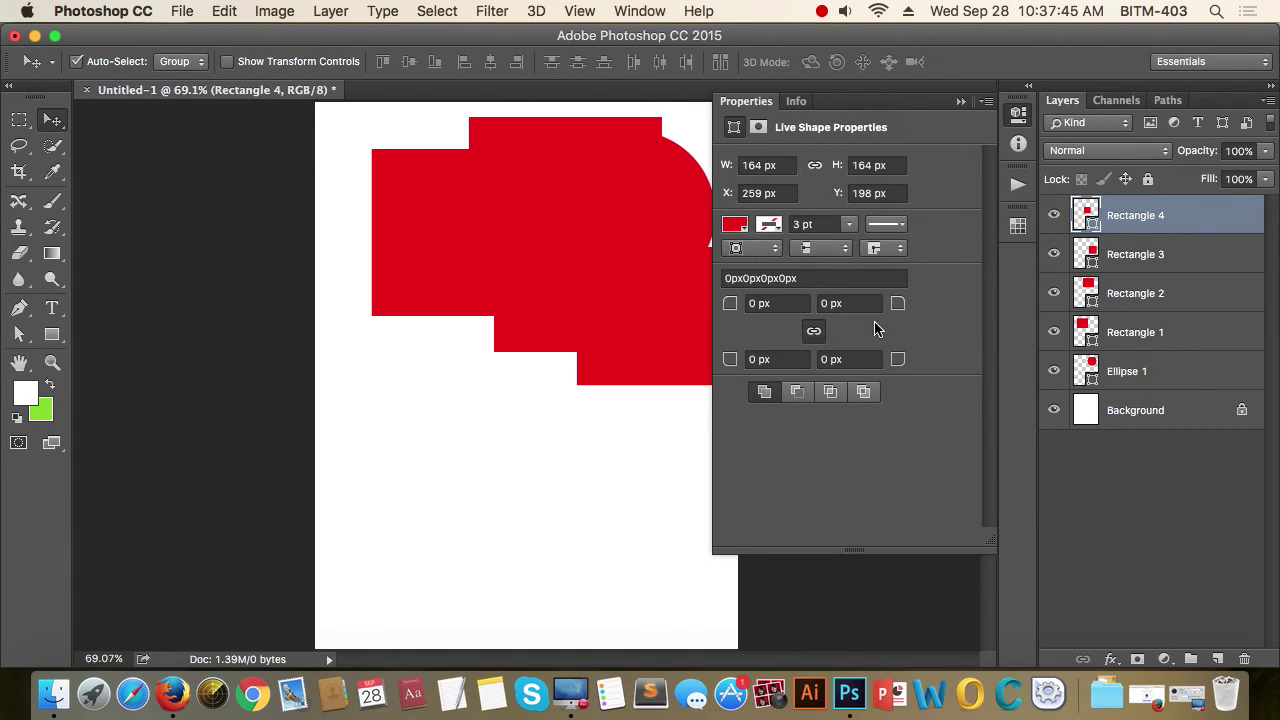
# Deselect all layers and draw an unfilled rectangle about 312 by 224 px in the empty area below the red shapes
pyautogui.click(52, 335)
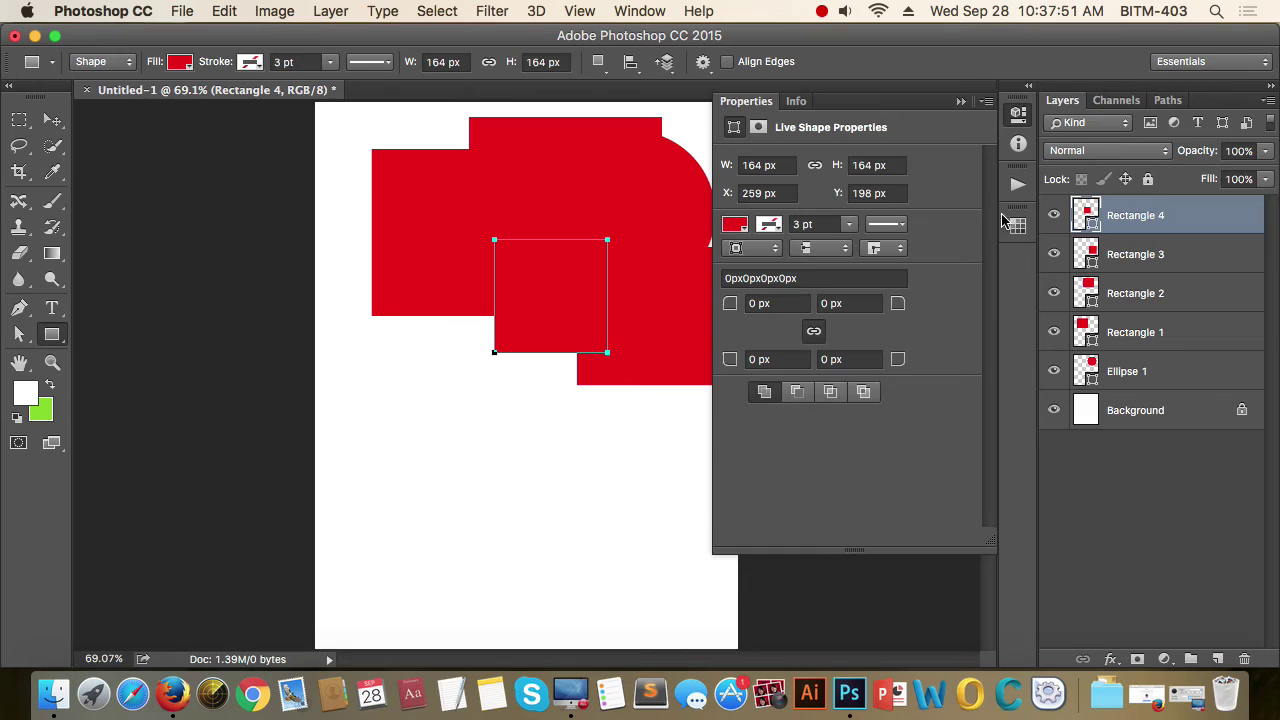
pyautogui.click(960, 101)
pyautogui.click(1095, 475)
pyautogui.moveTo(381, 384); pyautogui.dragTo(596, 538)
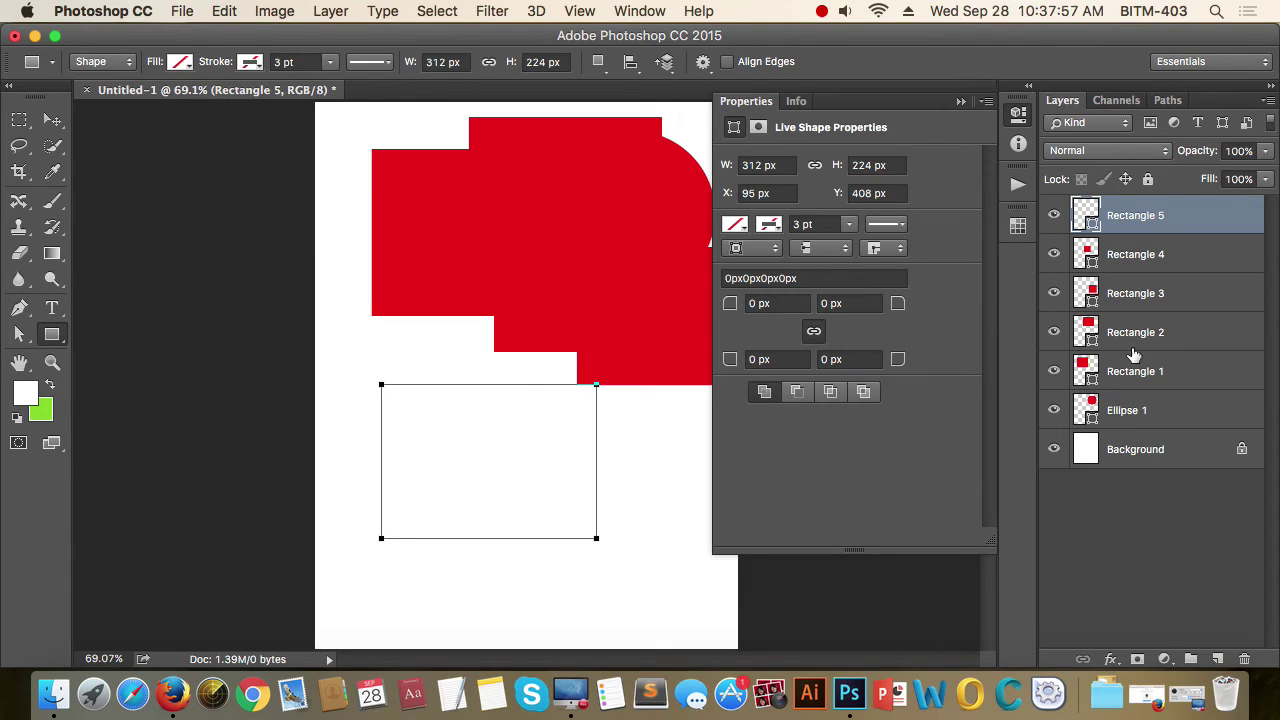
pyautogui.click(960, 101)
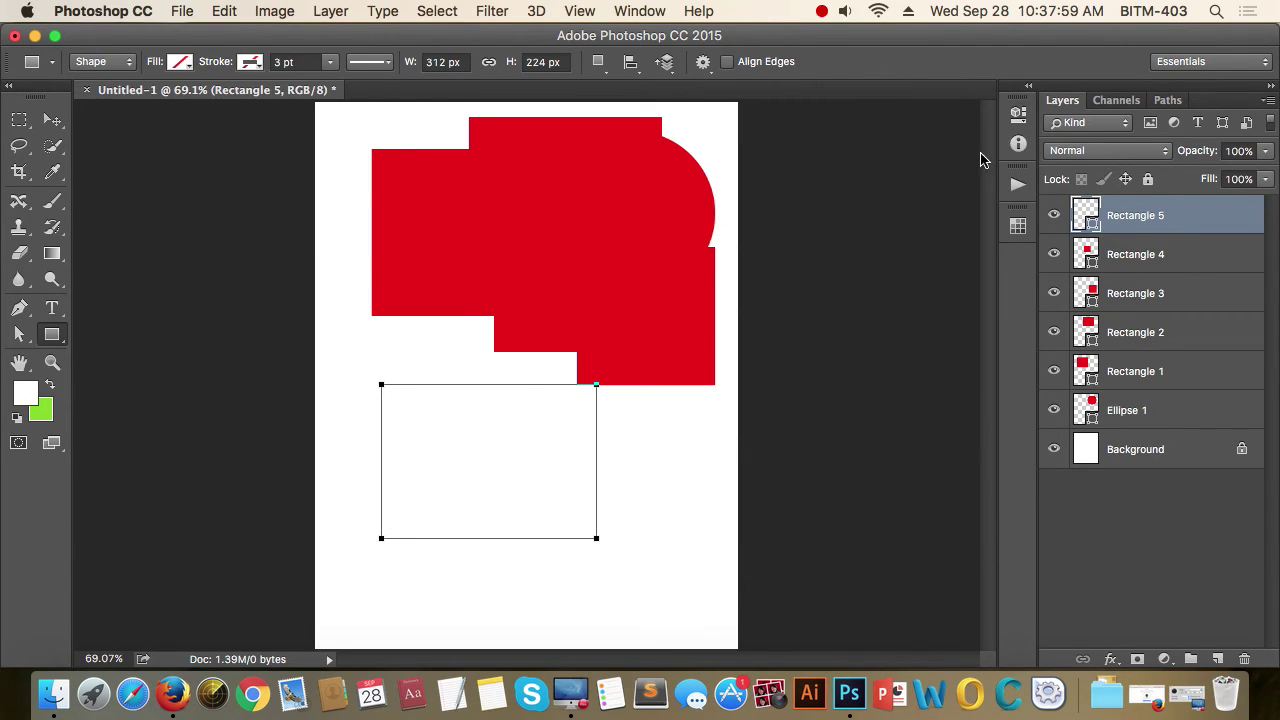
# Fill the new rectangle with solid red and move it up over the circle, extending past the page's right edge
pyautogui.click(181, 62)
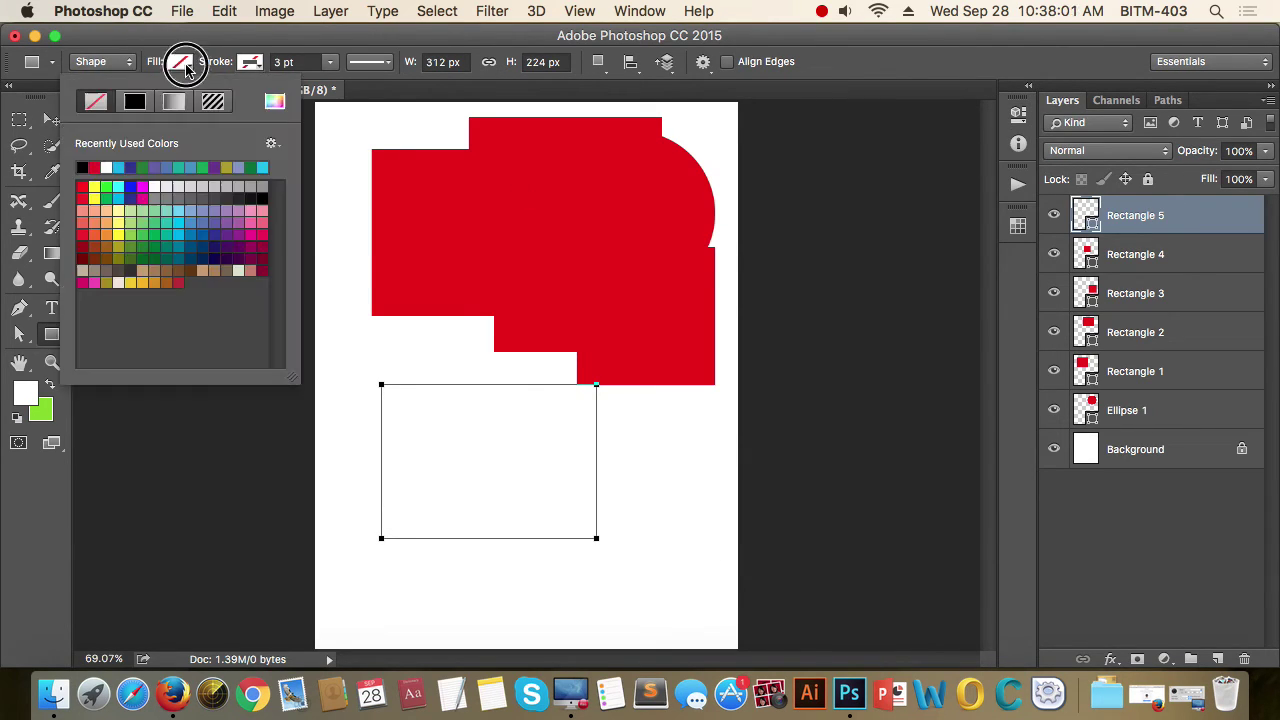
pyautogui.click(134, 101)
pyautogui.click(52, 122)
pyautogui.moveTo(494, 457); pyautogui.dragTo(700, 274)
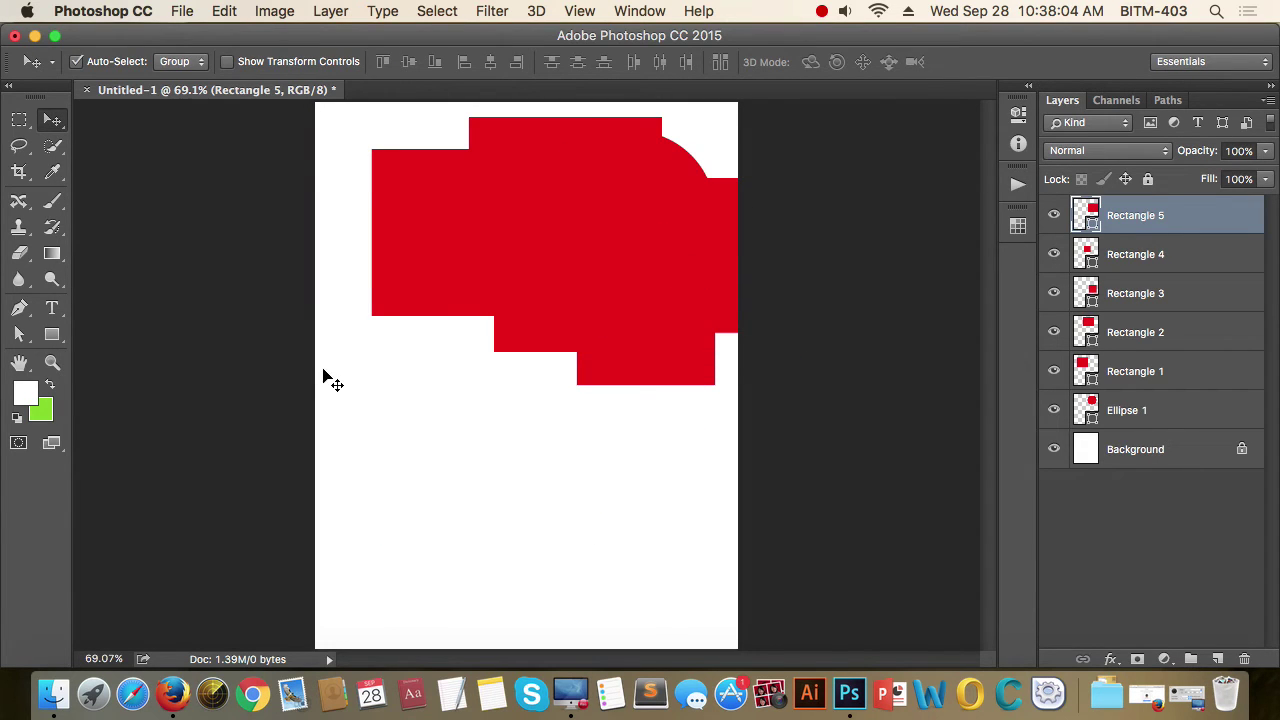
# Draw a 10-sided polygon about 242 by 236 px in the empty area at the page's lower left
pyautogui.click(52, 334)
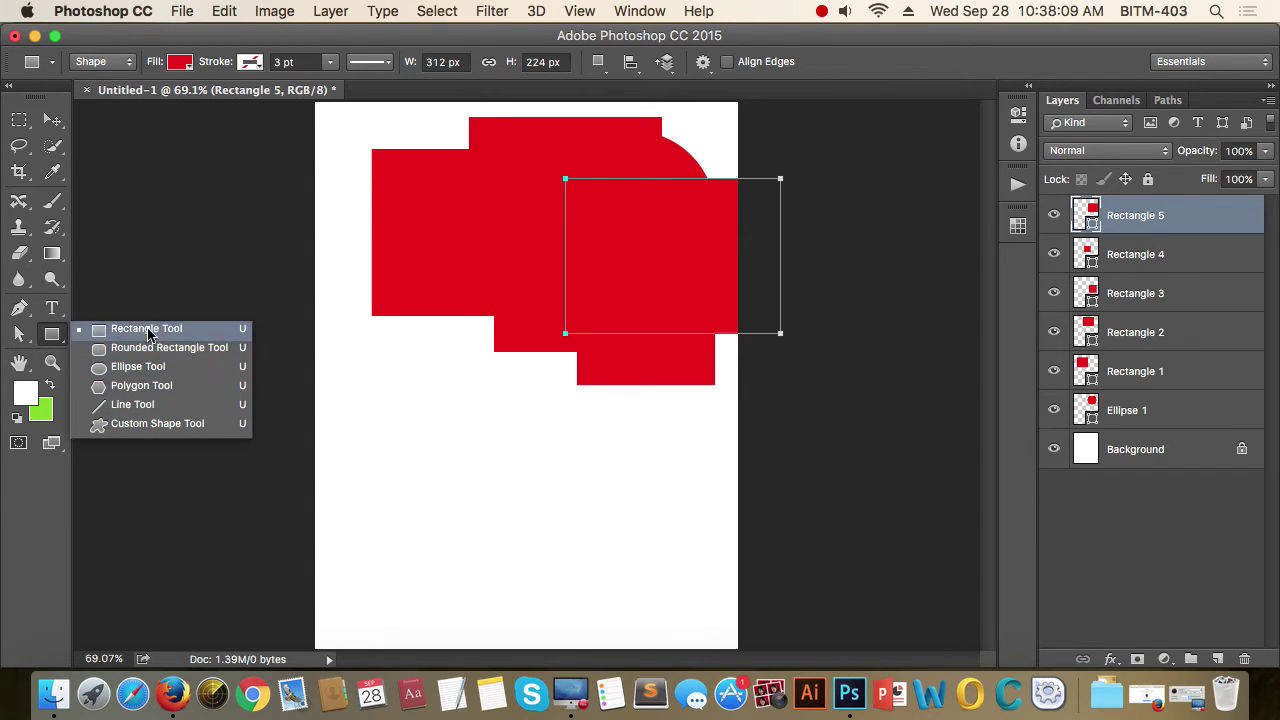
pyautogui.click(147, 388)
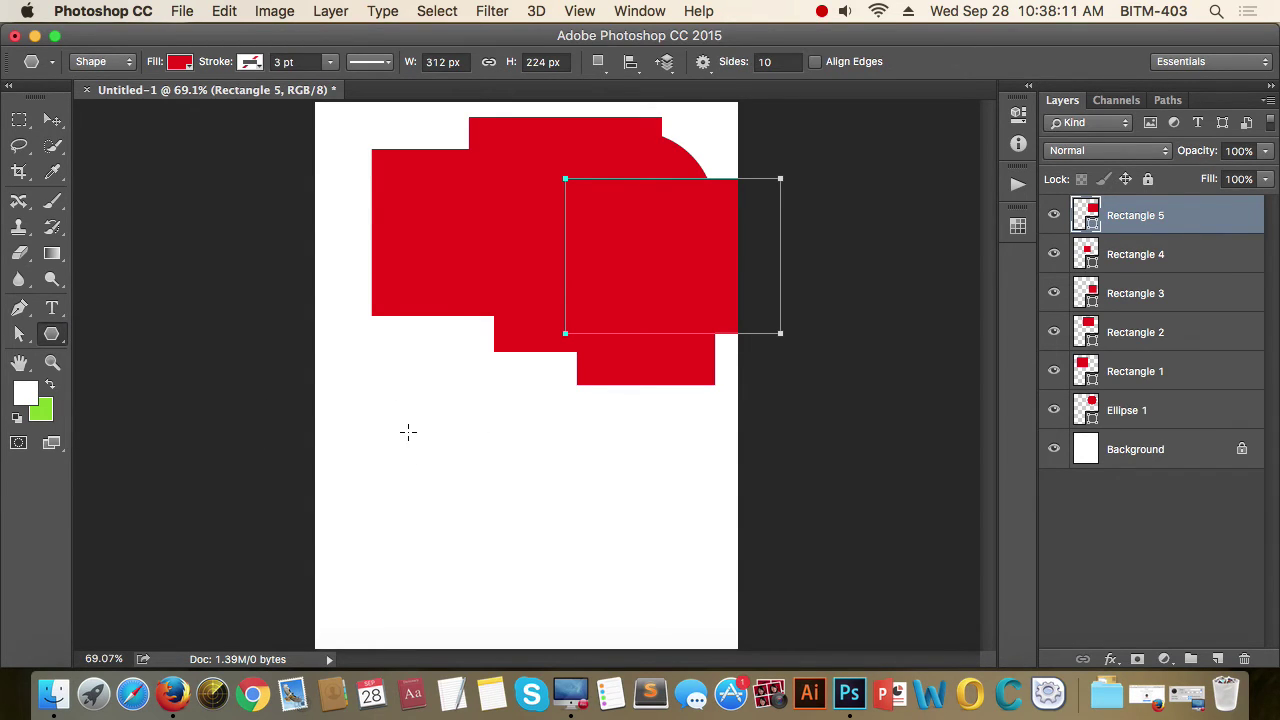
pyautogui.moveTo(408, 432); pyautogui.dragTo(478, 475)
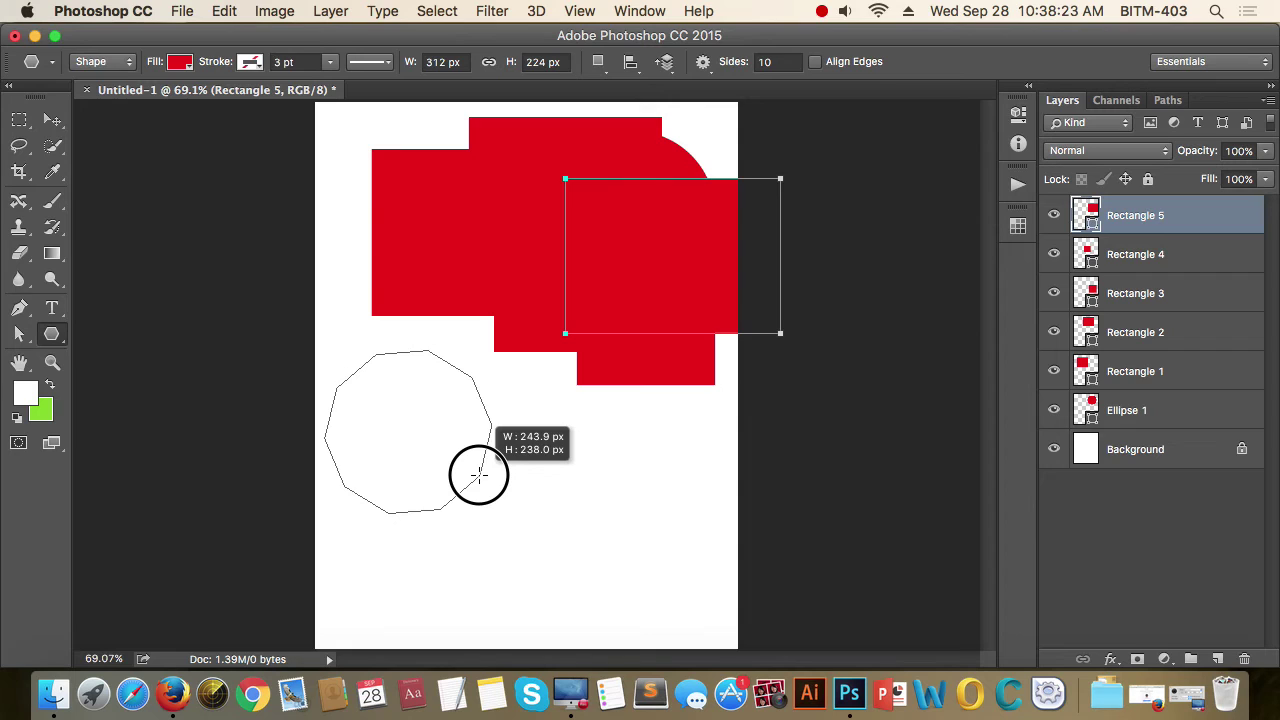
pyautogui.moveTo(478, 475); pyautogui.dragTo(478, 474)
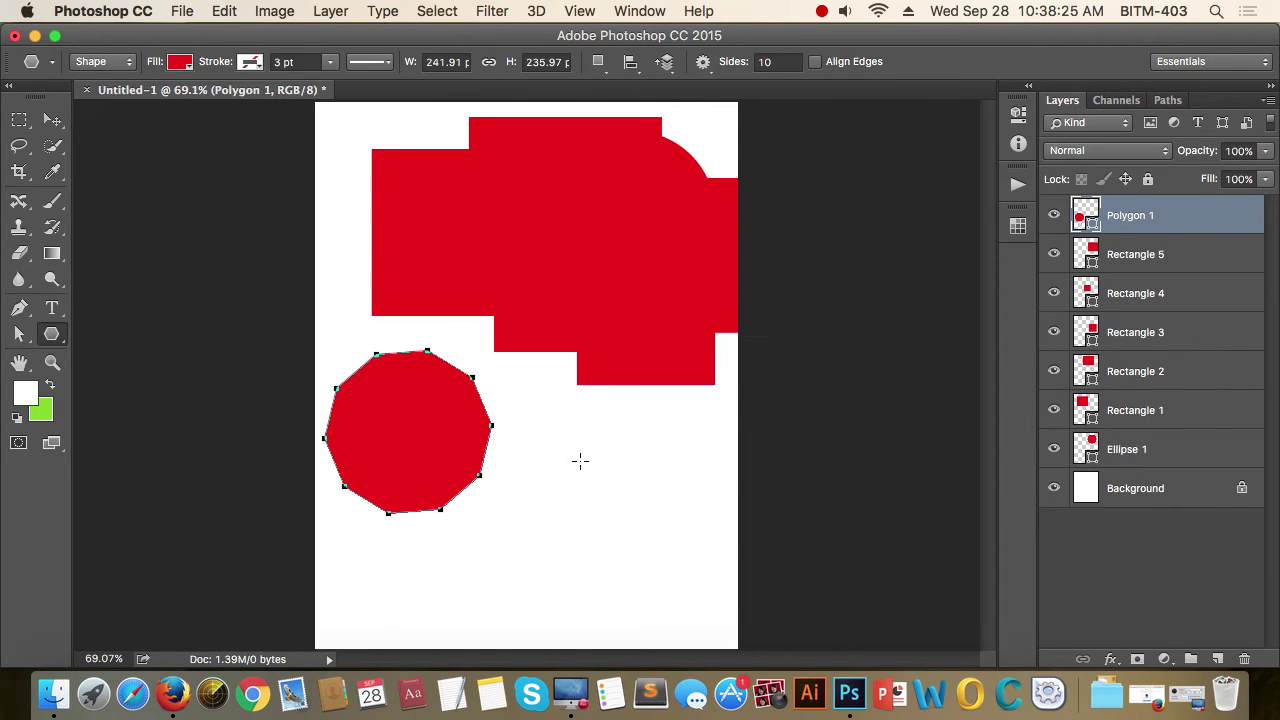
# Create a 10-pointed star polygon with sides indented by 60% and place it to the right of the decagon
pyautogui.click(52, 334)
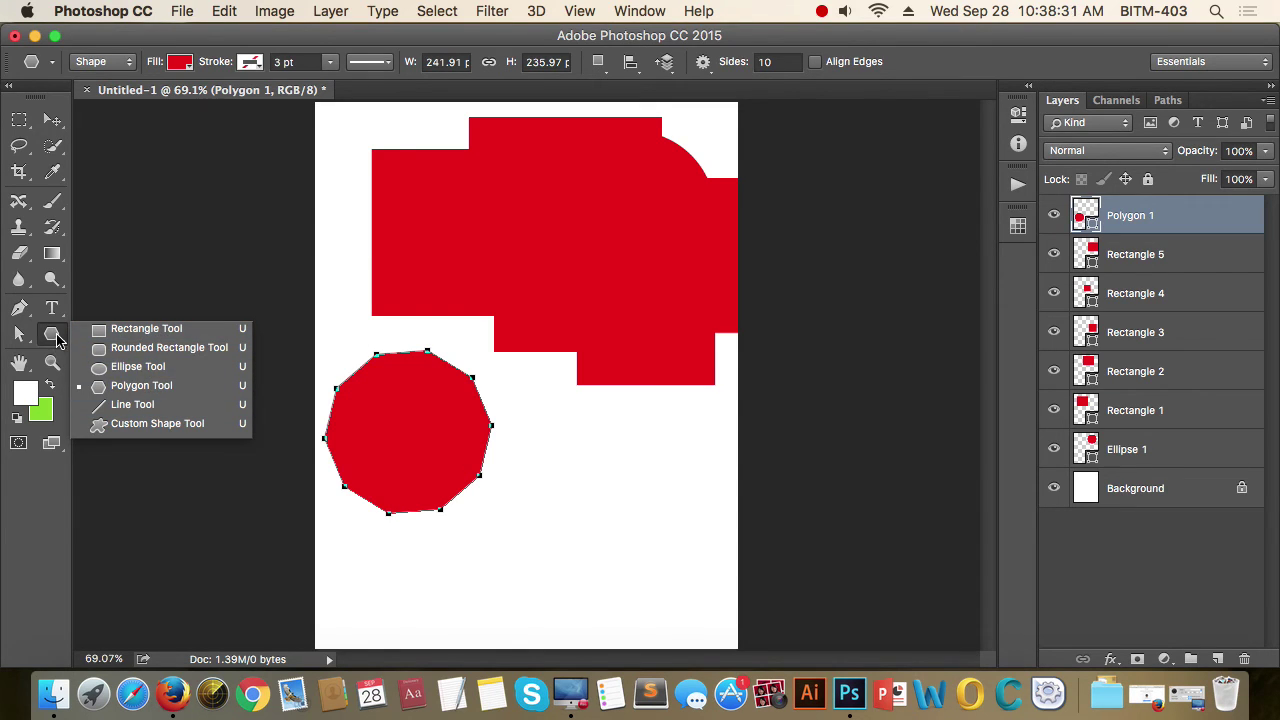
pyautogui.click(57, 340)
pyautogui.click(577, 466)
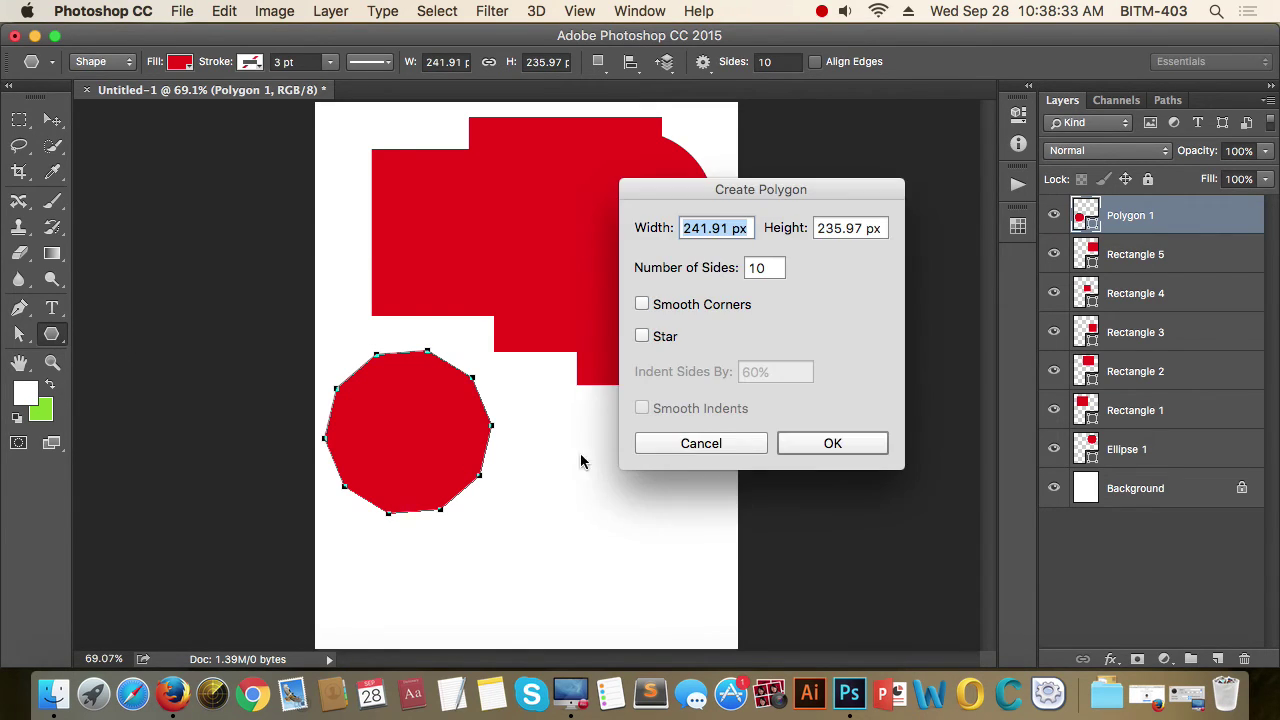
pyautogui.click(643, 337)
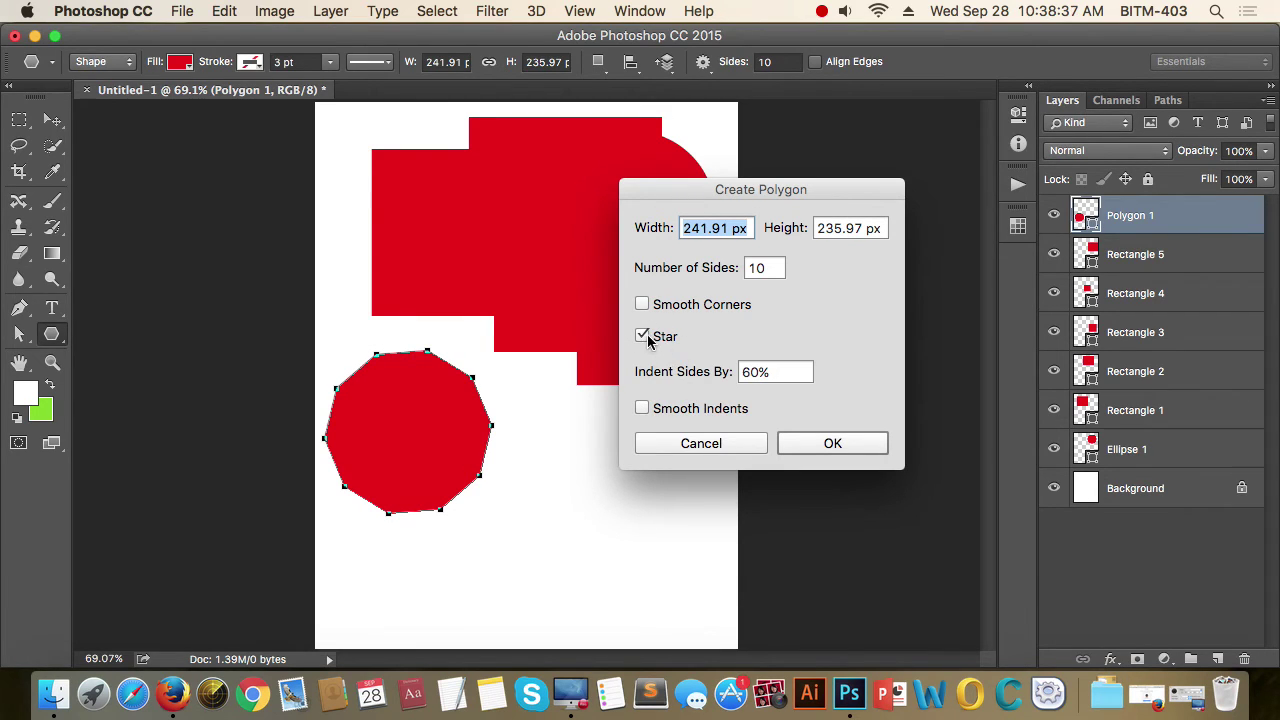
pyautogui.click(834, 444)
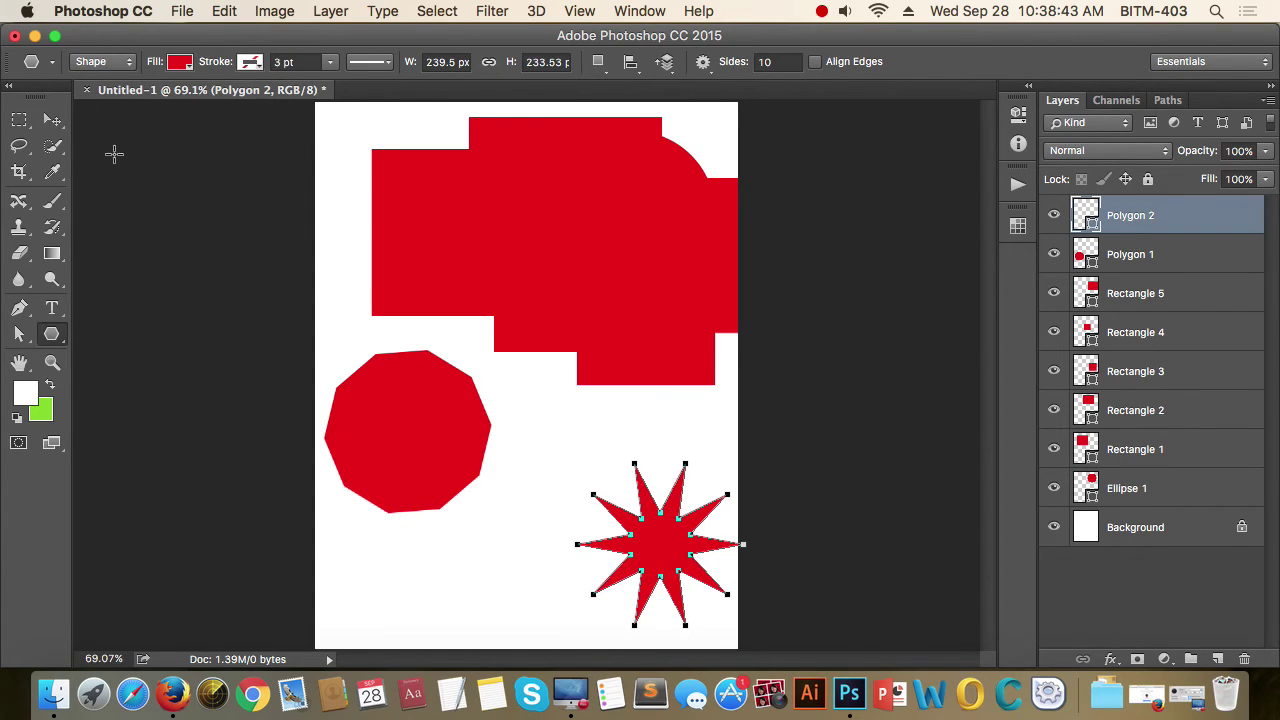
pyautogui.click(52, 120)
pyautogui.moveTo(660, 543); pyautogui.dragTo(589, 485)
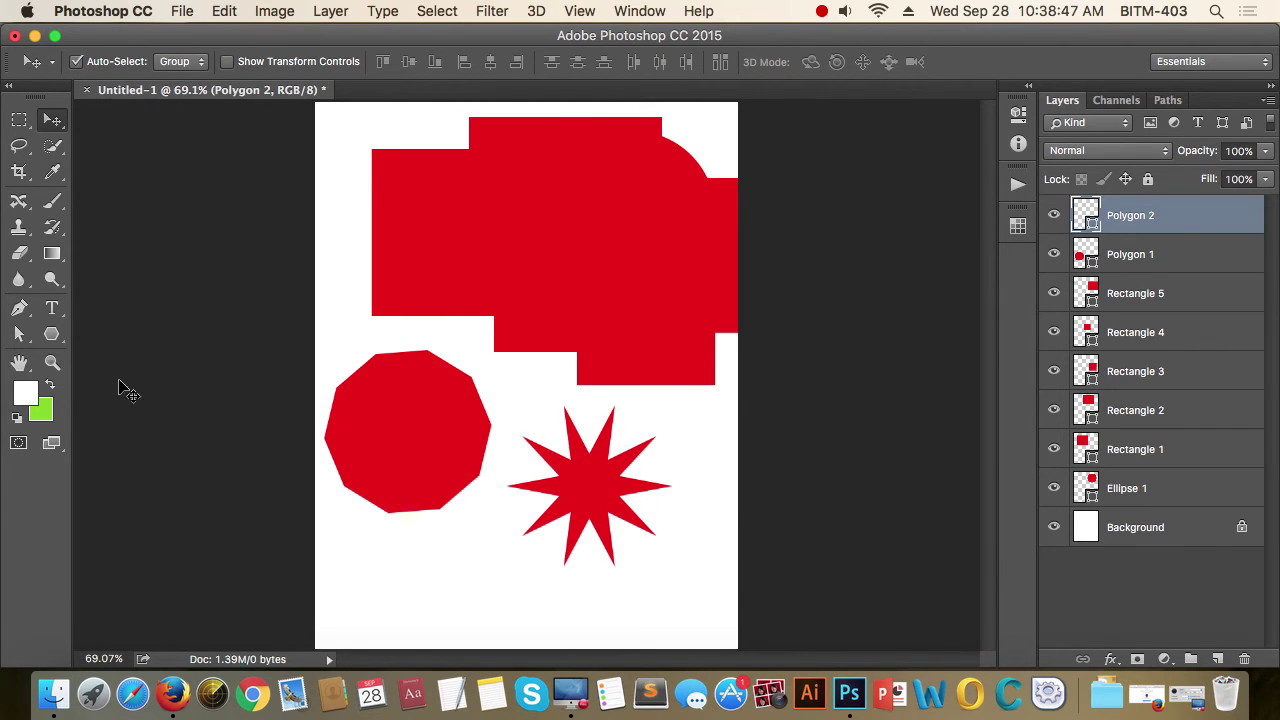
# Draw a larger 10-pointed star about 323 by 331 px overlapping the decagon and the first star
pyautogui.click(52, 336)
pyautogui.moveTo(456, 525); pyautogui.dragTo(558, 602)
pyautogui.click(678, 487)
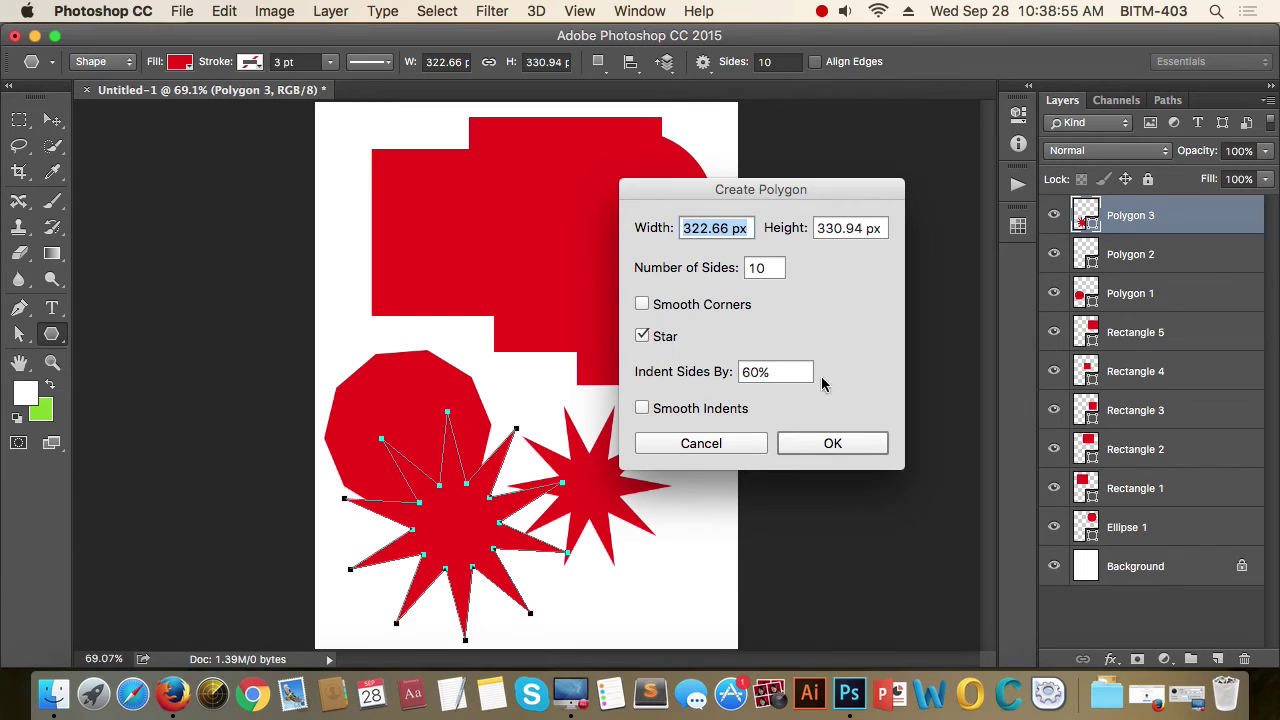
pyautogui.click(700, 443)
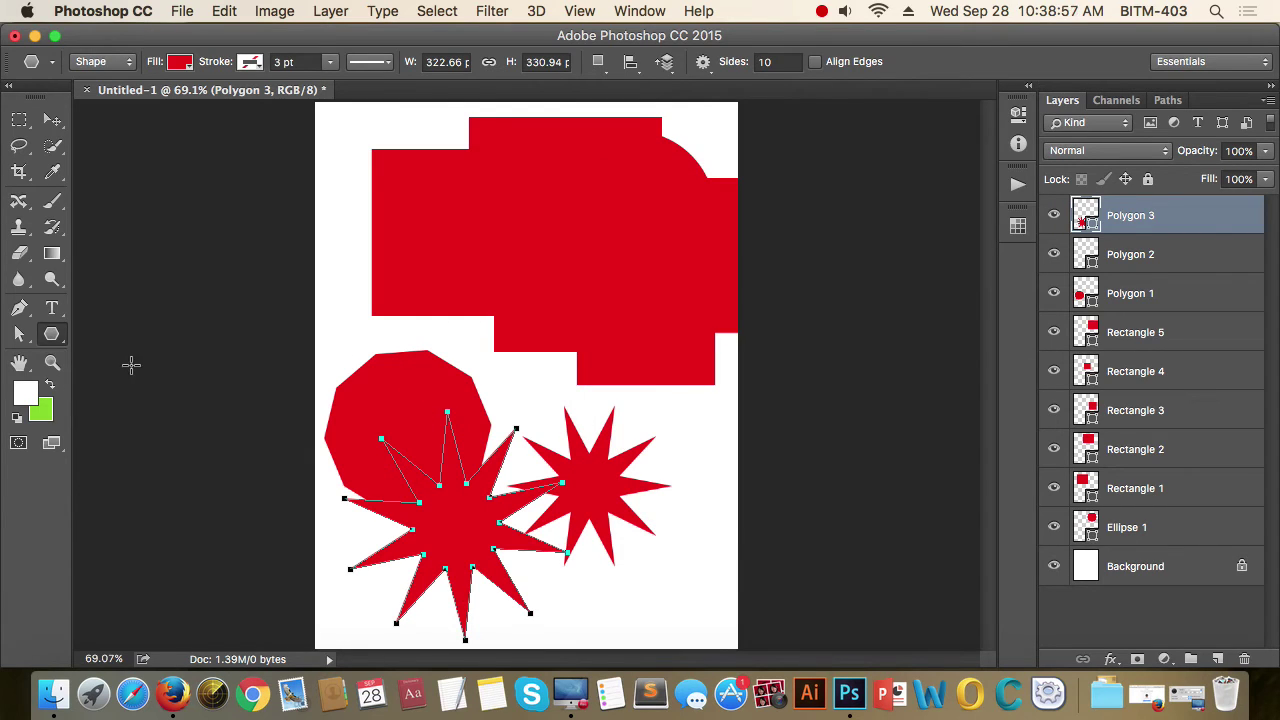
# Select all the shapes on the page and delete them, leaving only the Background layer
pyautogui.click(52, 336)
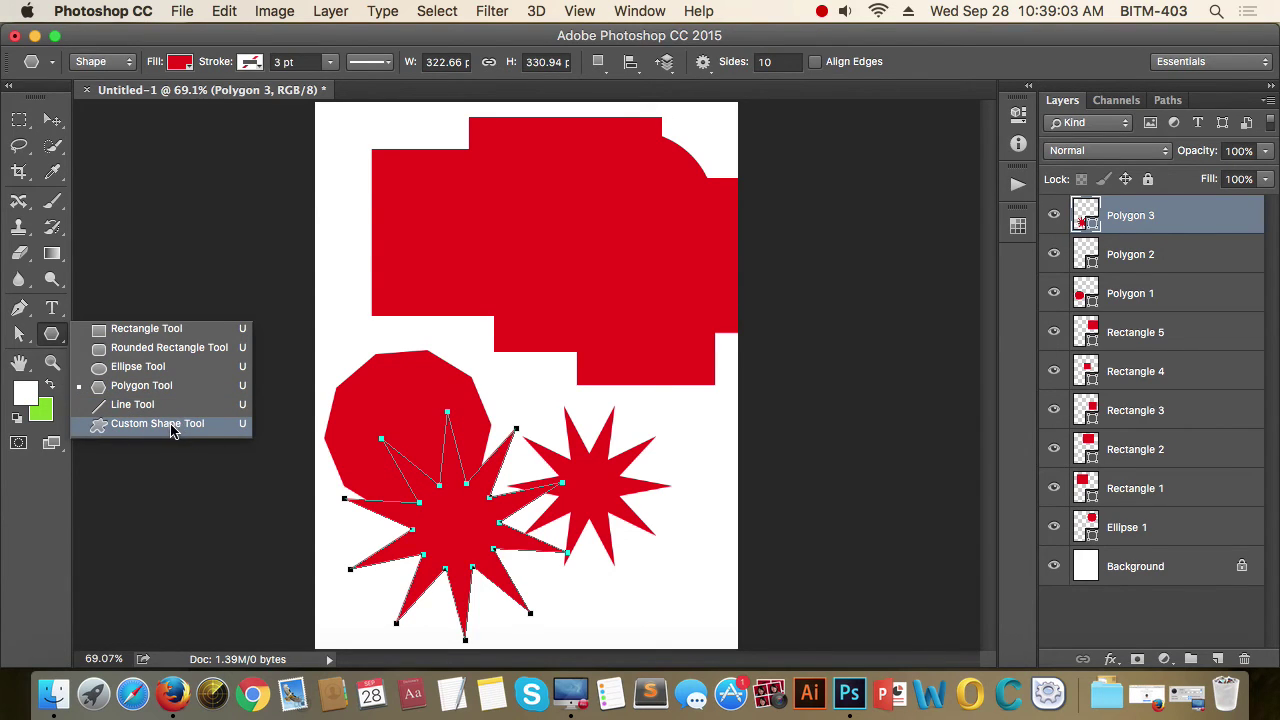
pyautogui.click(52, 120)
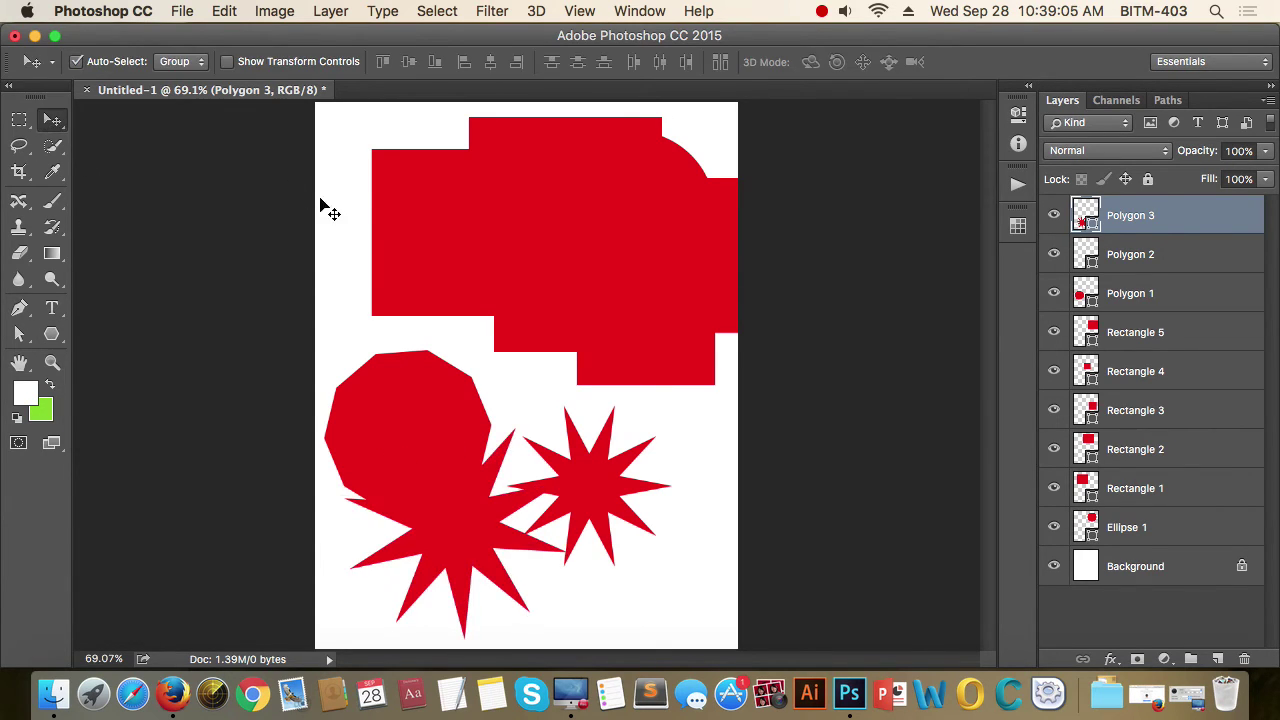
pyautogui.moveTo(337, 120); pyautogui.dragTo(714, 590)
pyautogui.press('Delete')
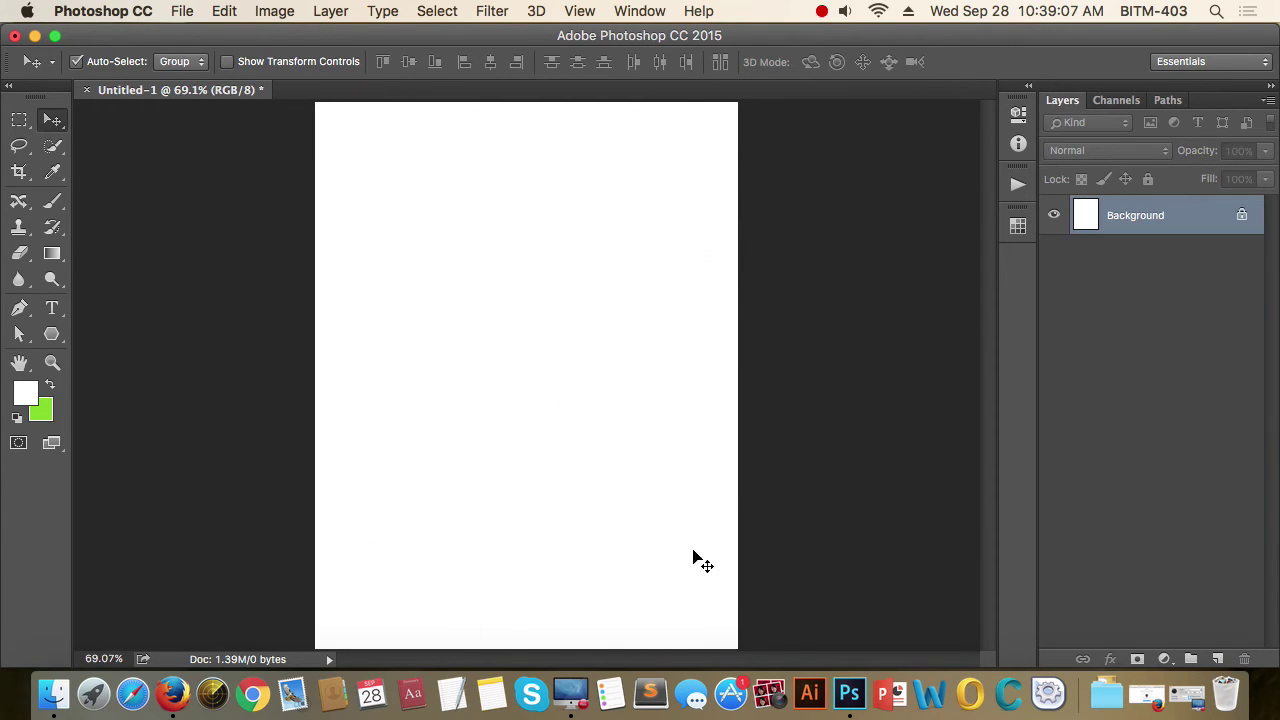
# Draw a fish custom shape about 242 by 136 px in the upper half of the page and fill it solid red
pyautogui.click(52, 334)
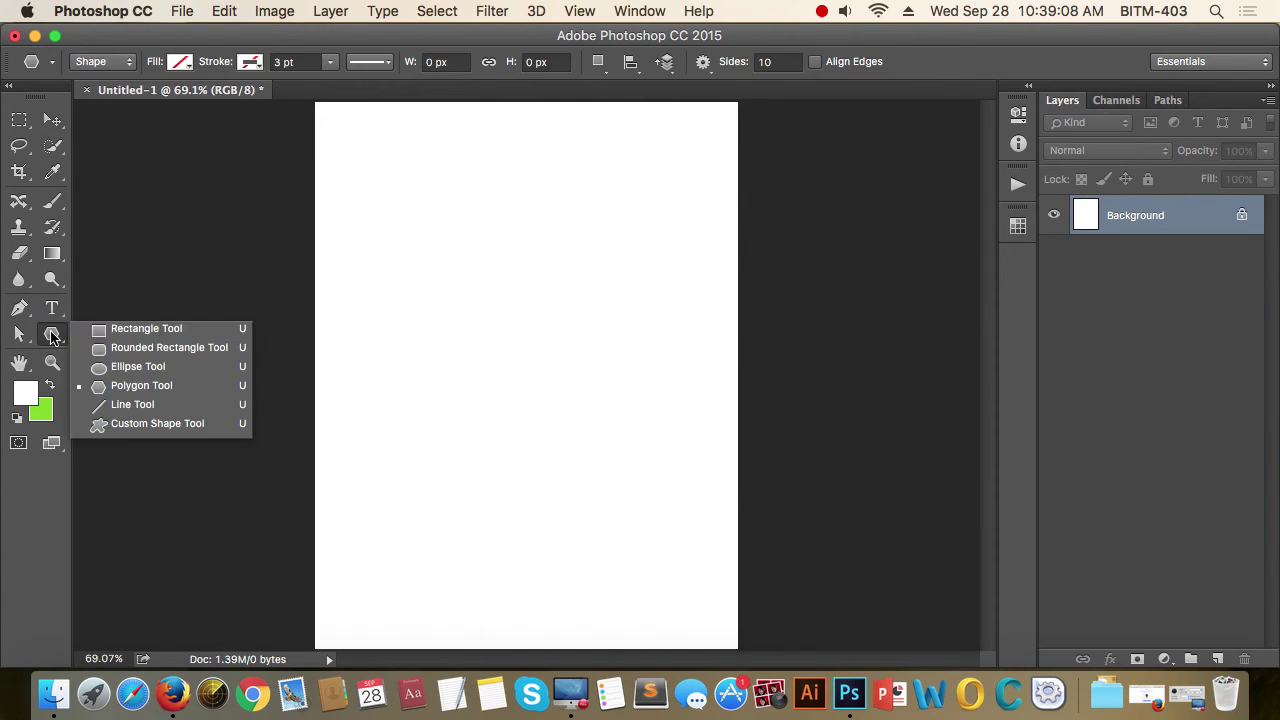
pyautogui.click(148, 425)
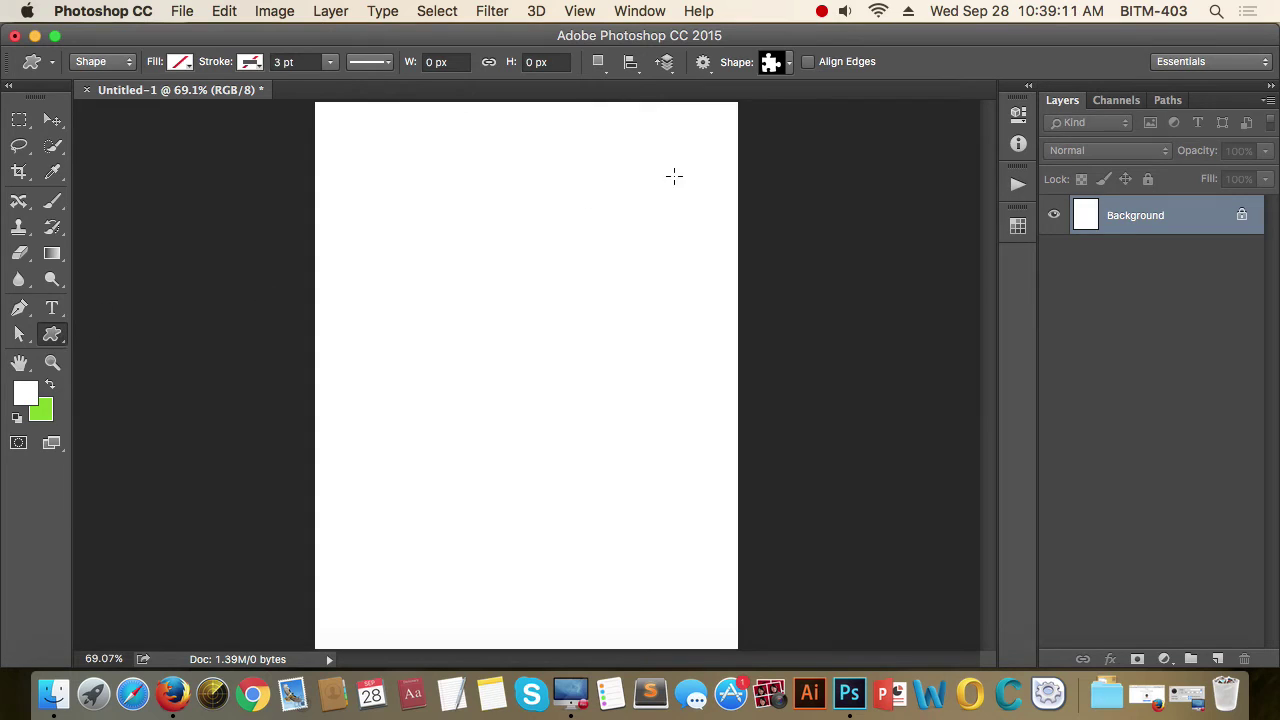
pyautogui.click(789, 66)
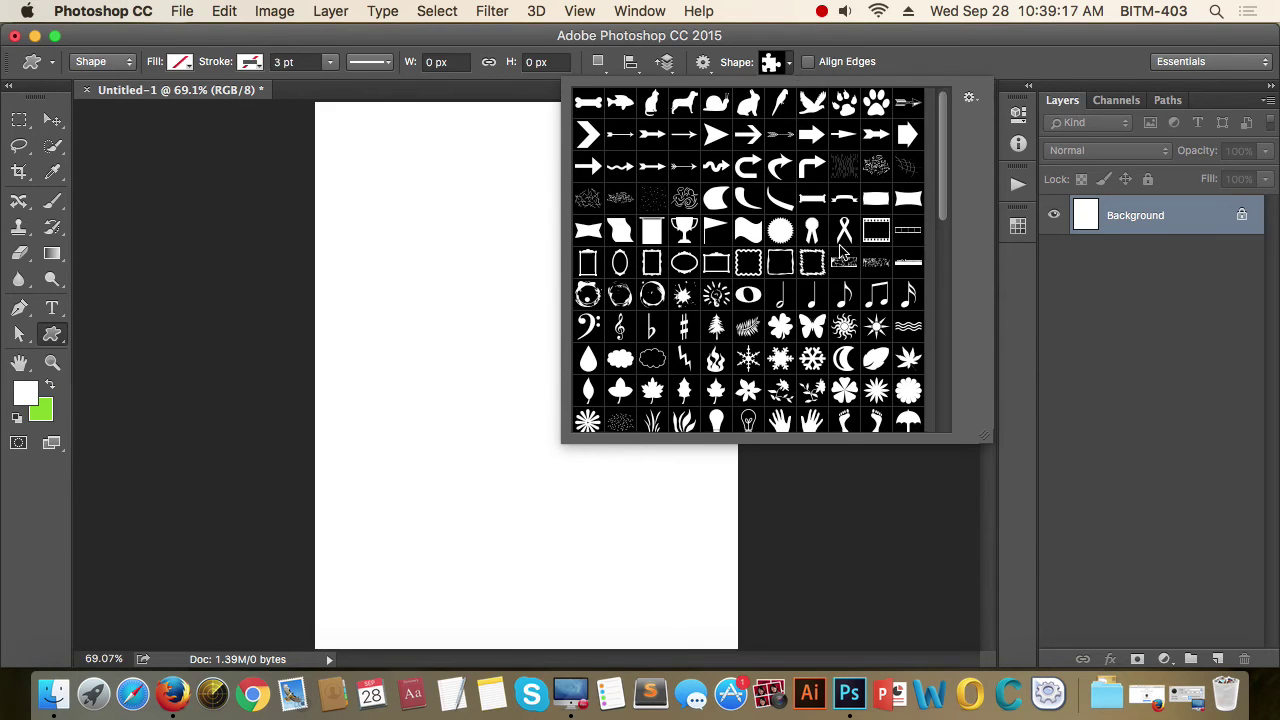
pyautogui.scroll(-5, 842, 248)
pyautogui.scroll(-5, 842, 252)
pyautogui.scroll(15, 840, 270)
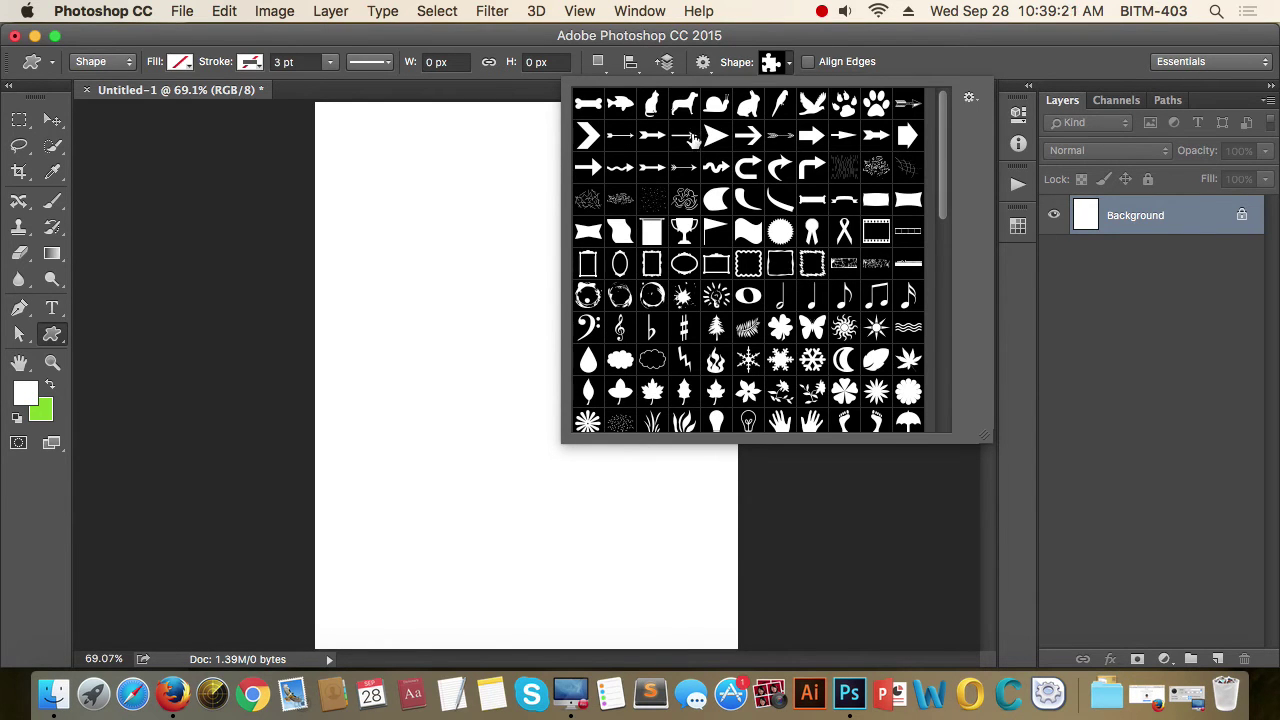
pyautogui.click(621, 104)
pyautogui.moveTo(404, 264); pyautogui.dragTo(565, 430)
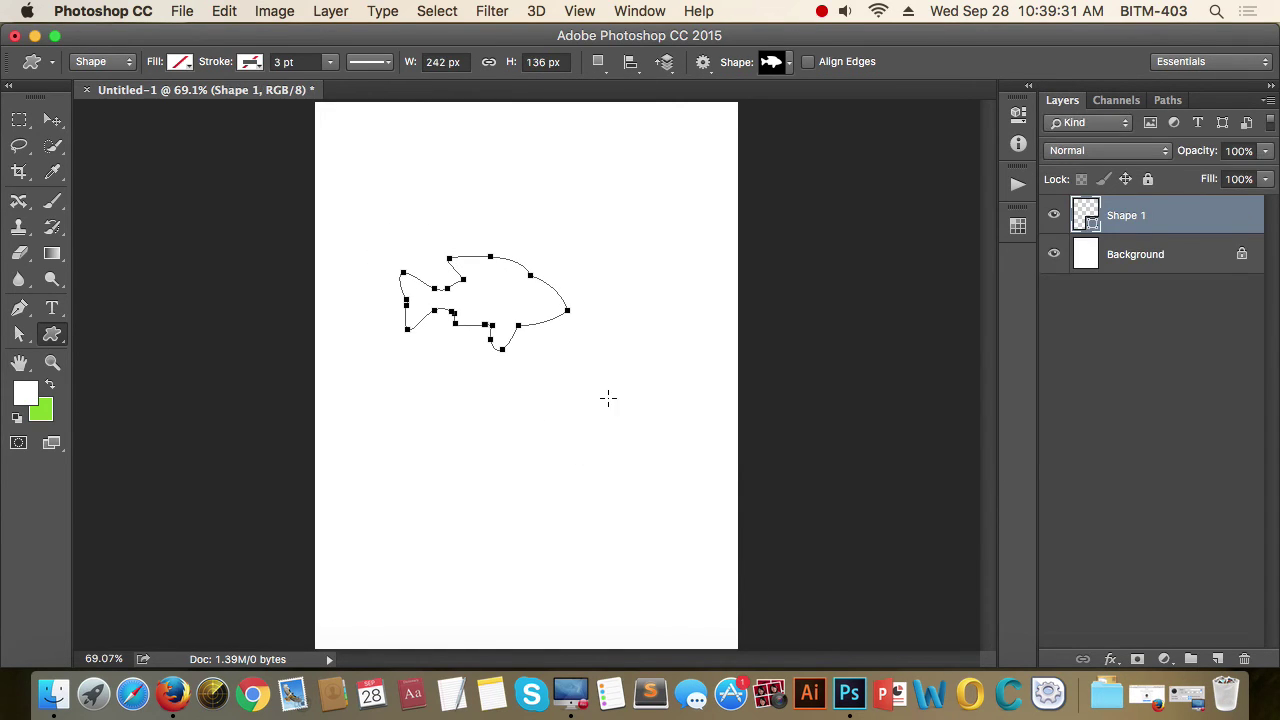
pyautogui.click(180, 61)
pyautogui.click(136, 101)
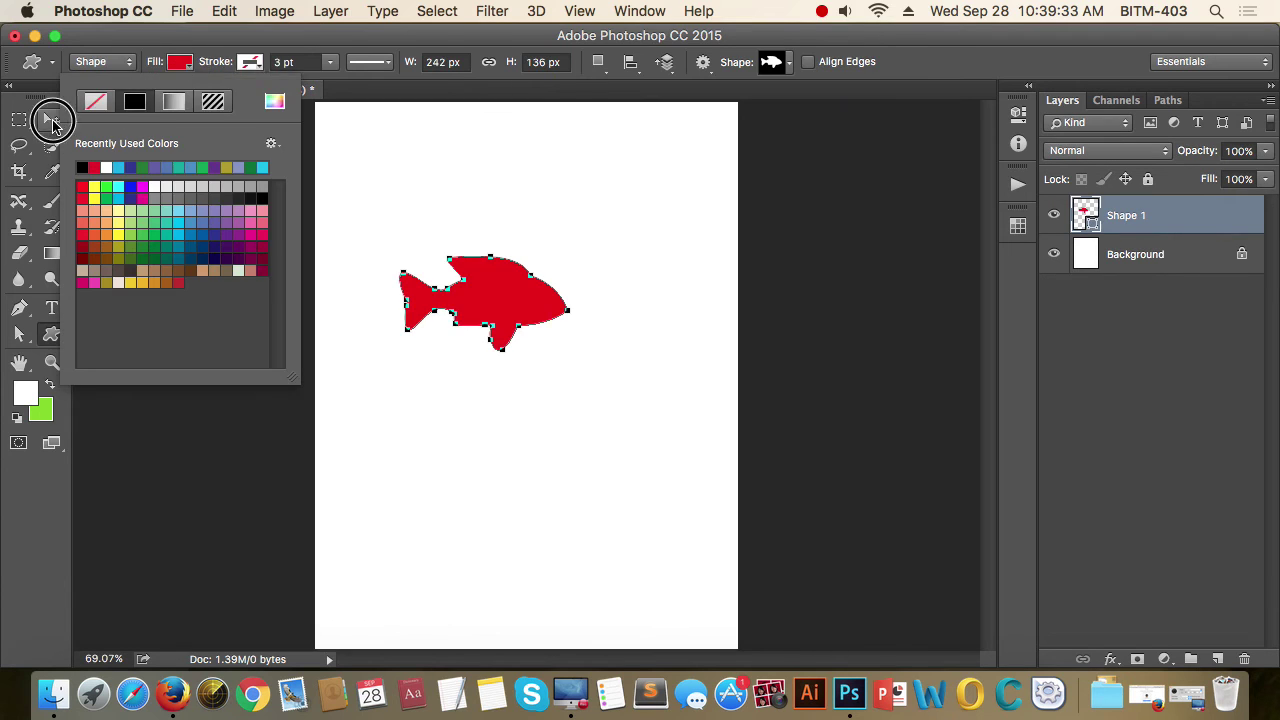
# Move the red fish shape straight up to the top area of the page
pyautogui.click(52, 120)
pyautogui.click(571, 189)
pyautogui.moveTo(520, 290); pyautogui.dragTo(510, 203)
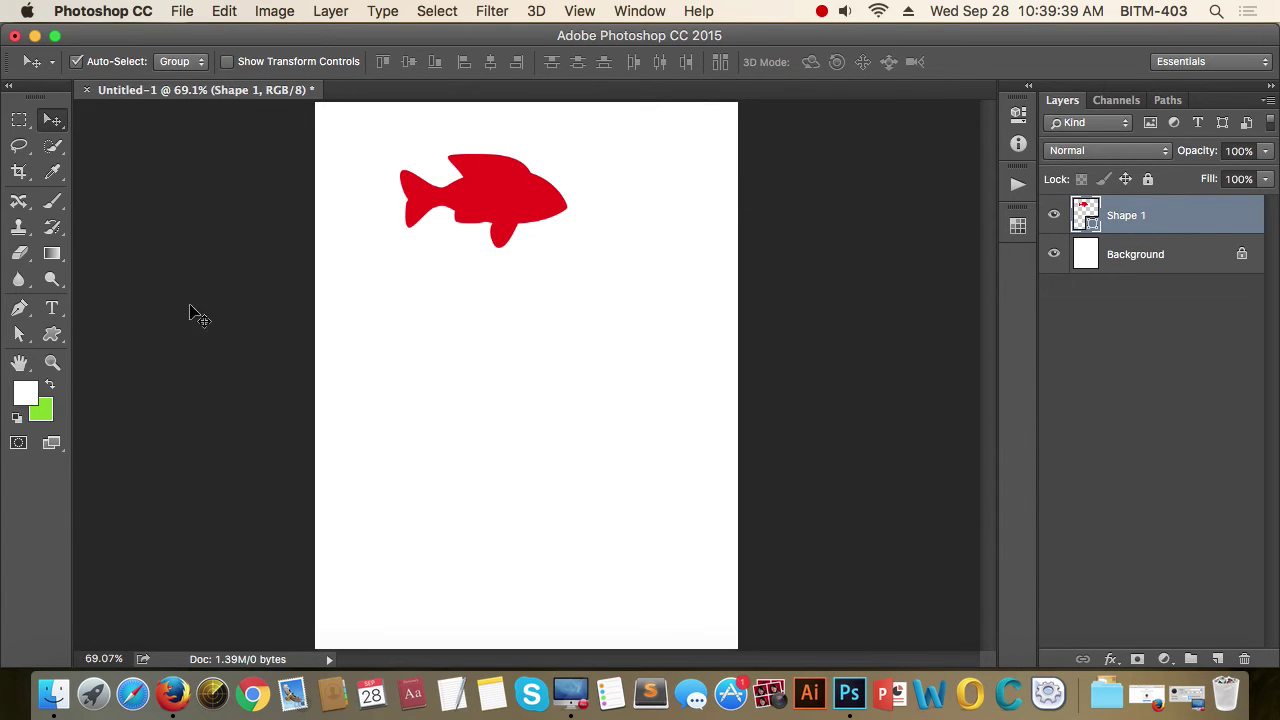
pyautogui.click(52, 335)
pyautogui.click(776, 60)
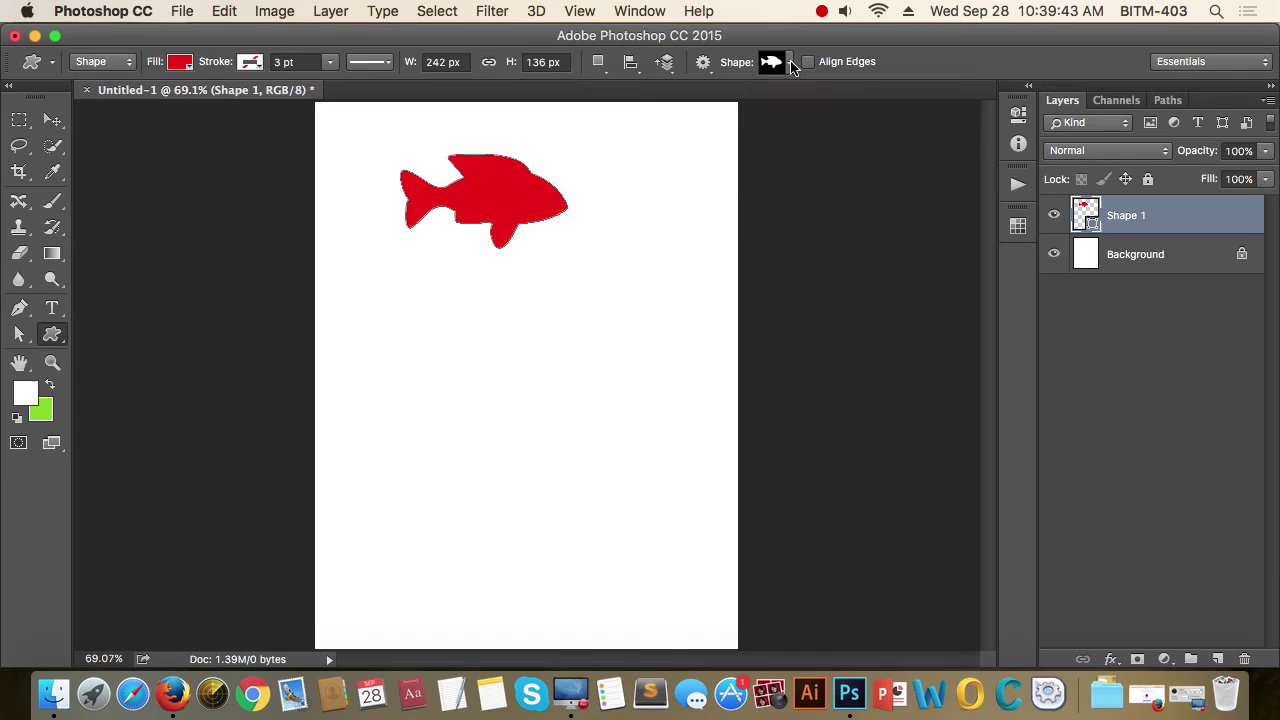
pyautogui.click(52, 120)
pyautogui.click(684, 376)
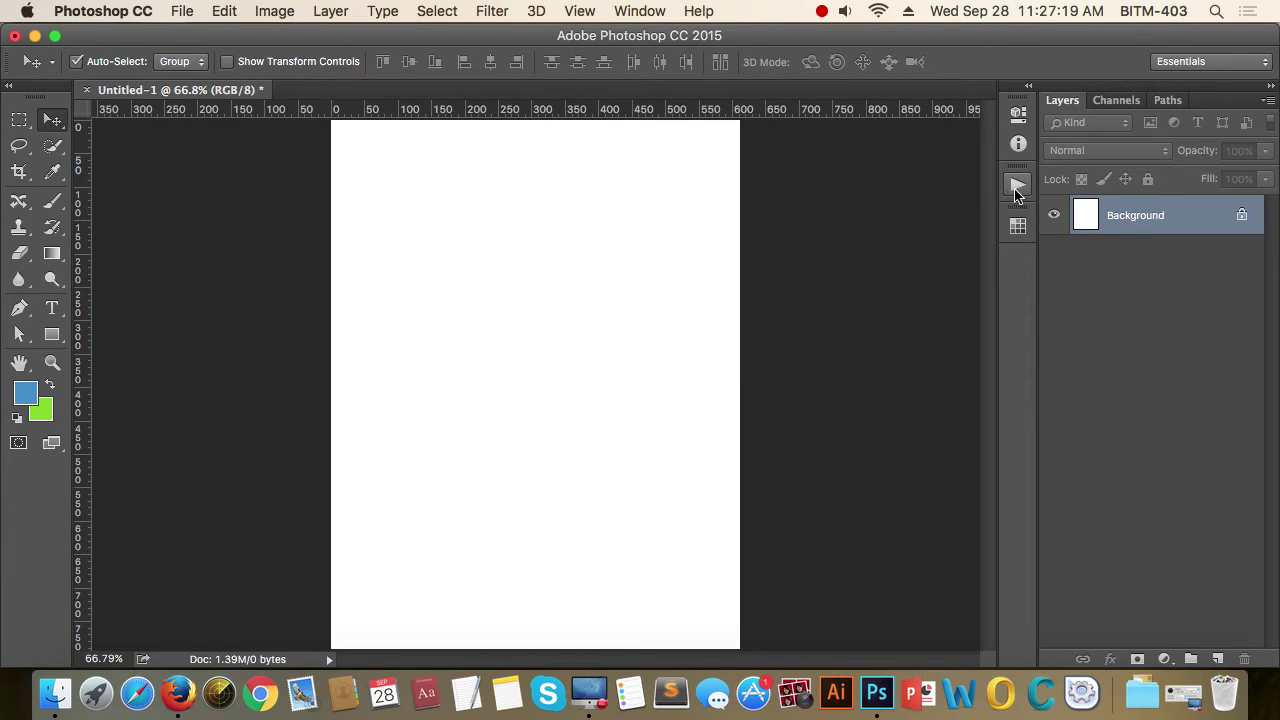
# Show the Actions panel with its action sets and leave no set selected
pyautogui.click(640, 11)
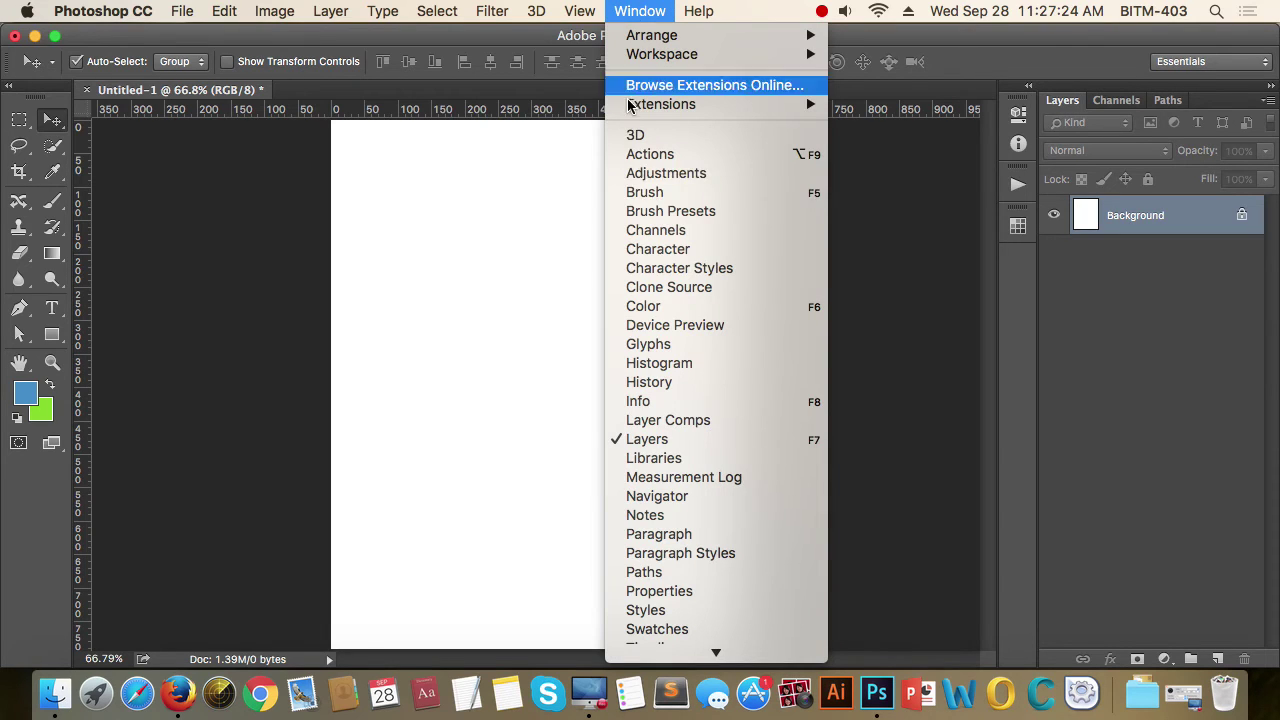
pyautogui.click(670, 154)
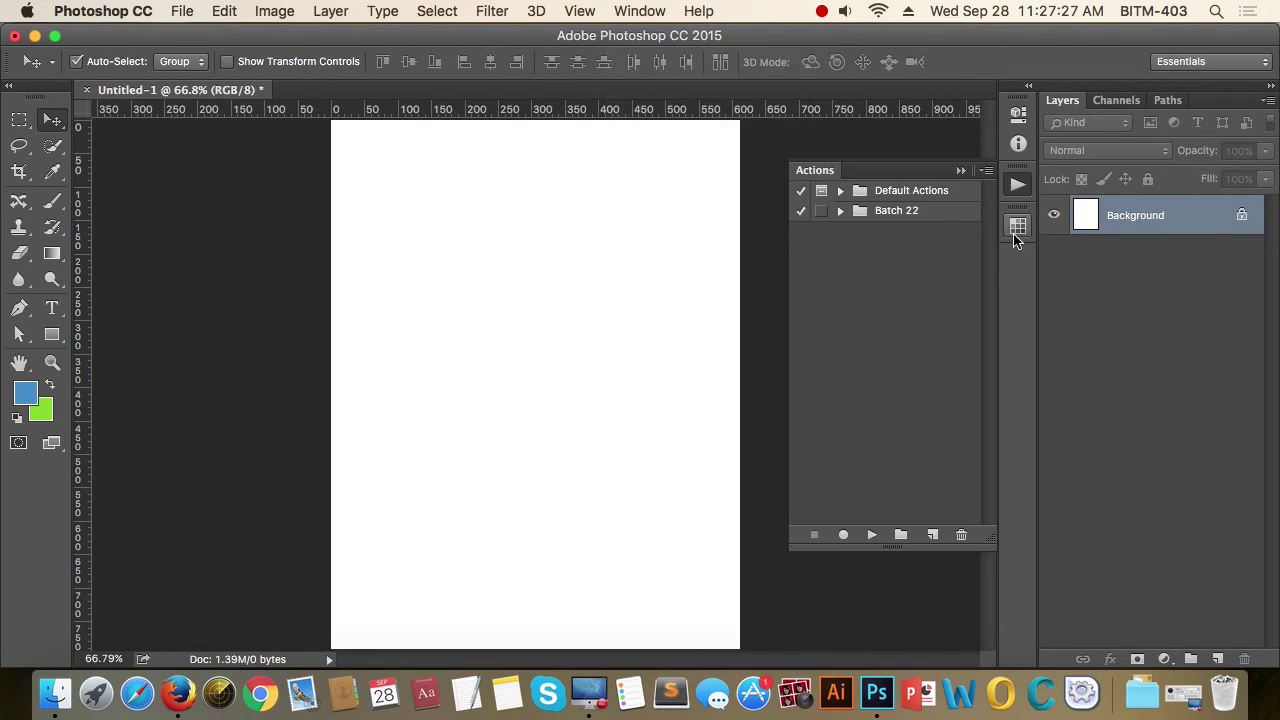
pyautogui.click(920, 212)
pyautogui.click(961, 171)
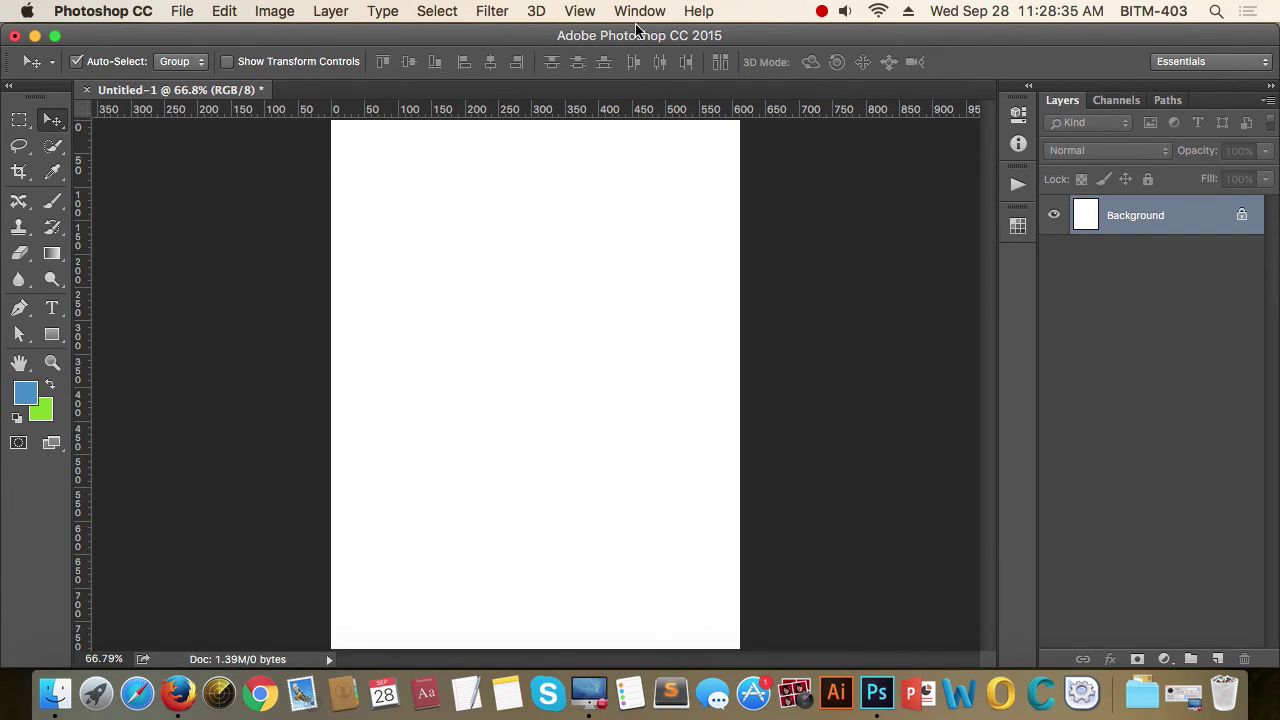
pyautogui.click(1018, 189)
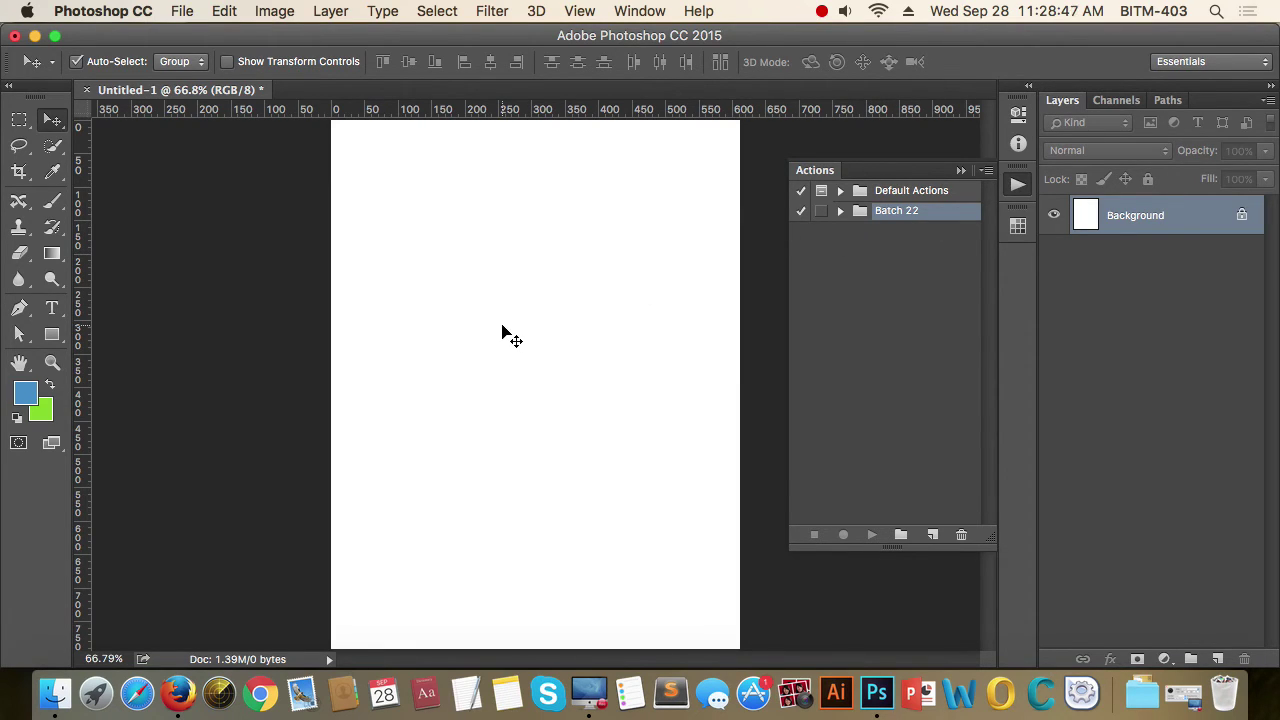
pyautogui.click(910, 285)
pyautogui.click(925, 214)
pyautogui.click(885, 276)
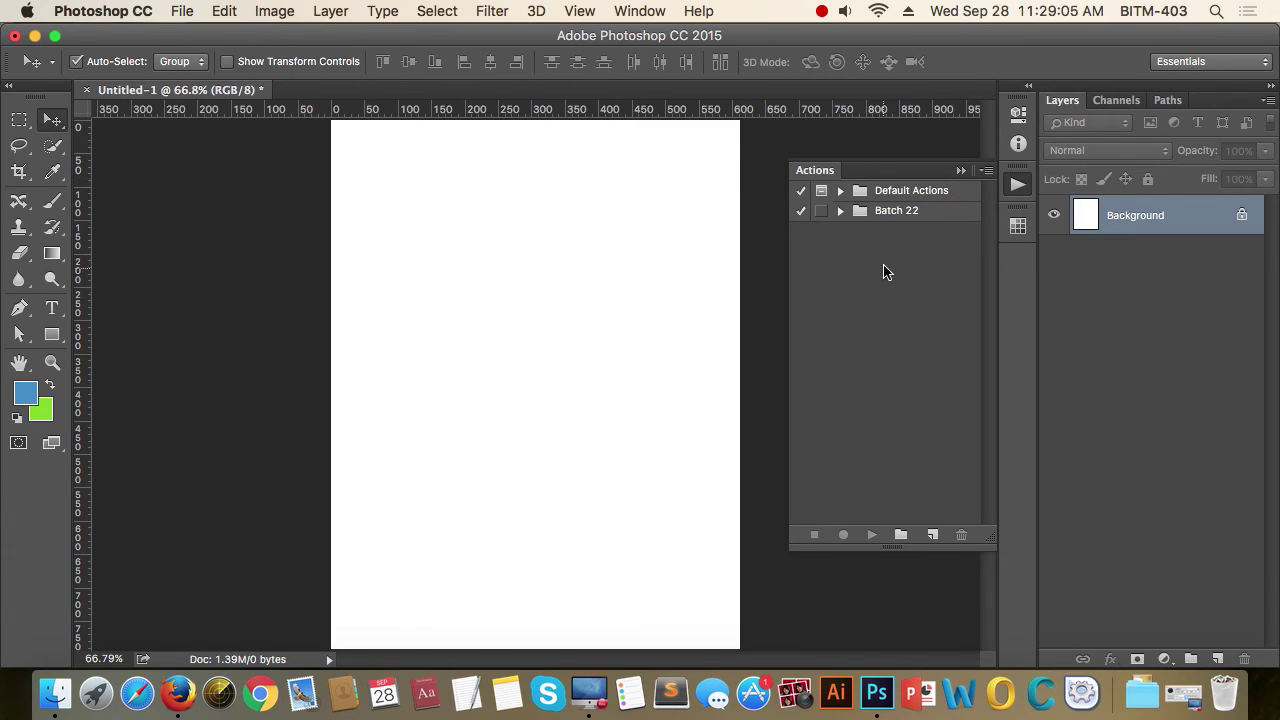
# Examine the actions contained in the Default Actions set and point out the Batch 22 set
pyautogui.click(919, 199)
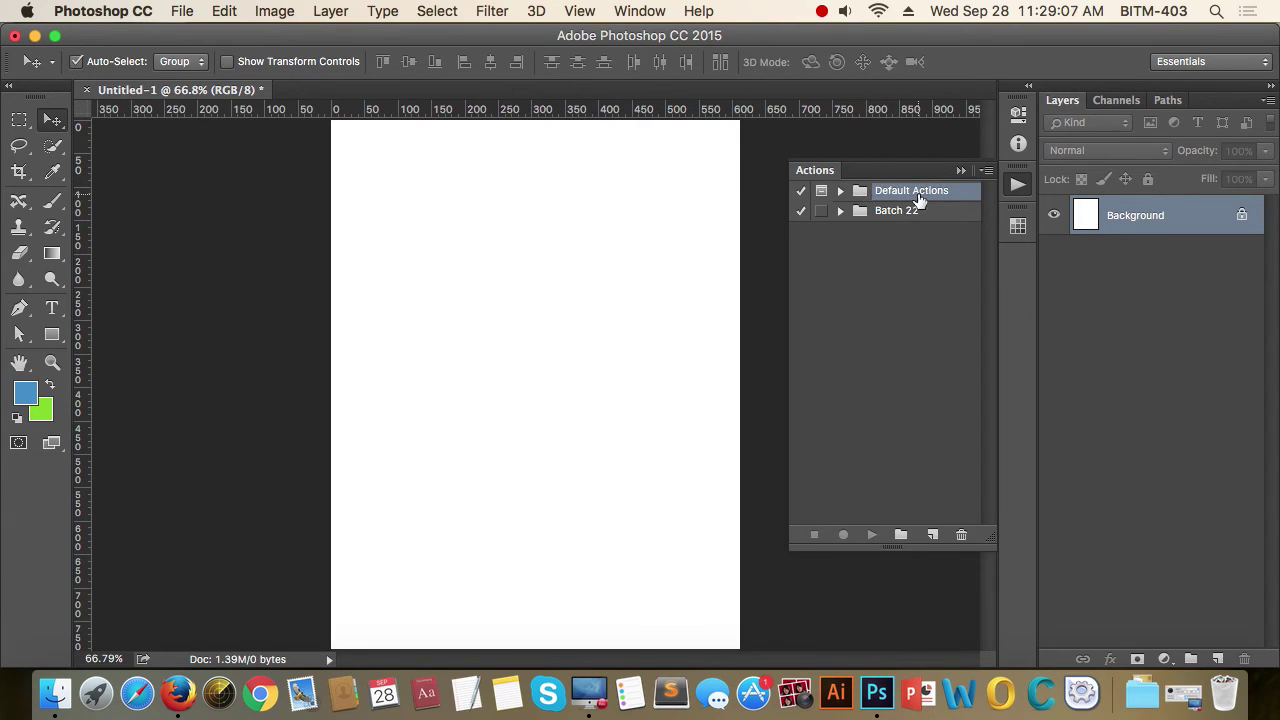
pyautogui.click(841, 193)
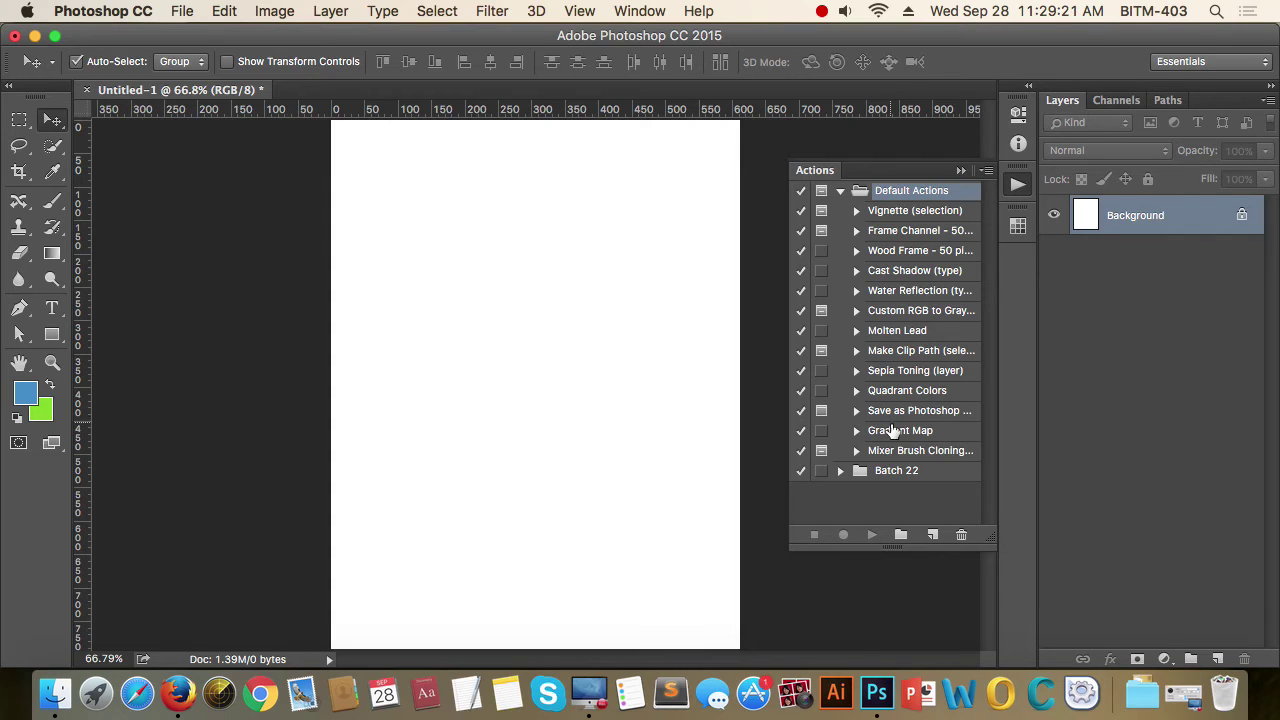
pyautogui.click(840, 191)
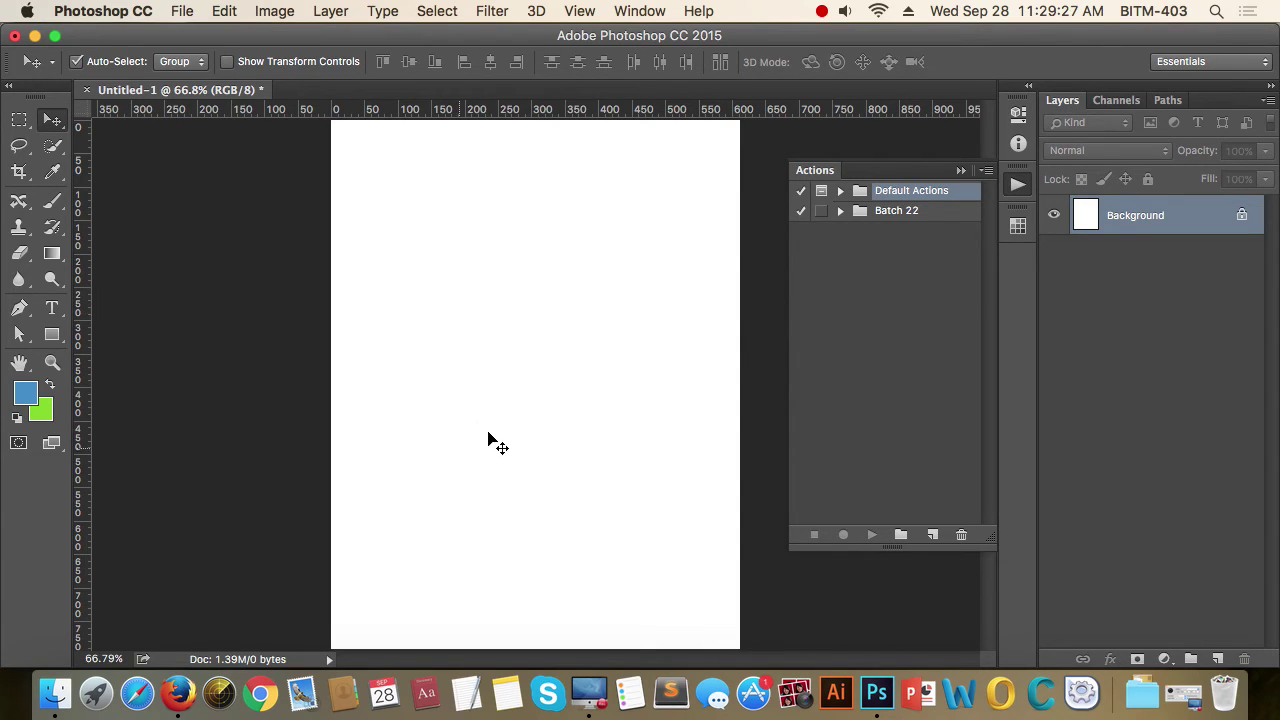
pyautogui.click(840, 190)
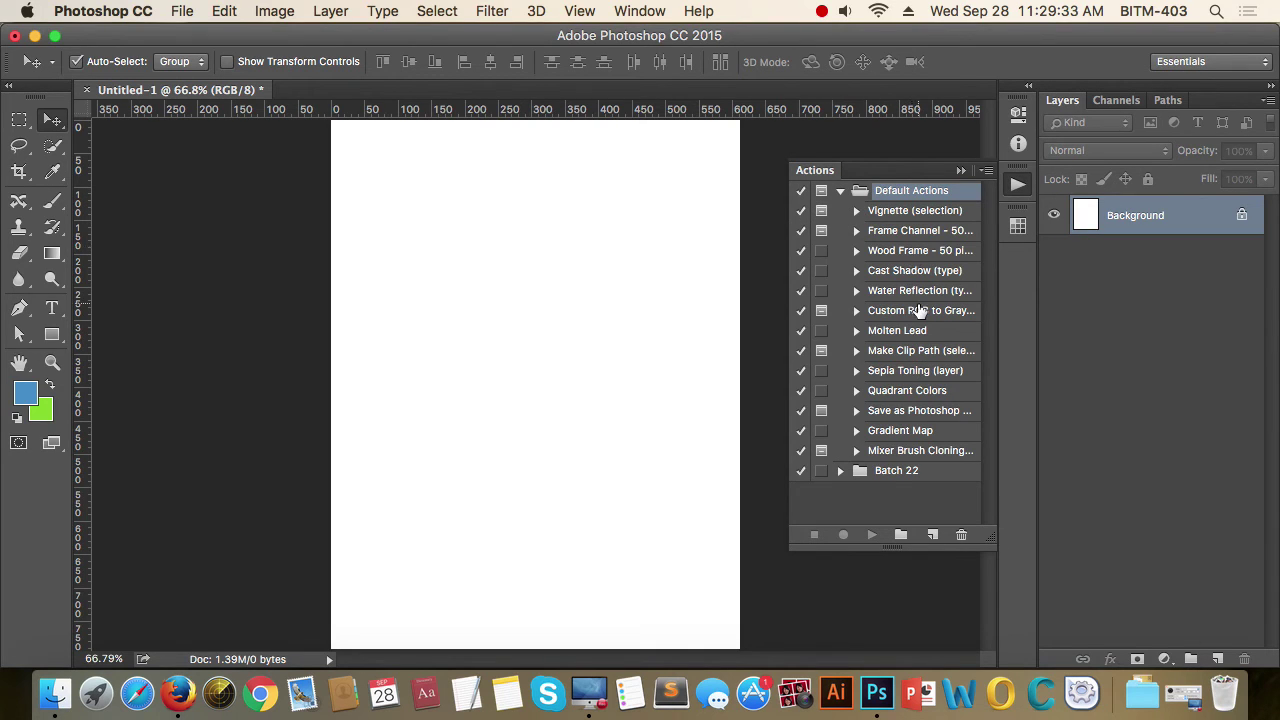
pyautogui.click(840, 191)
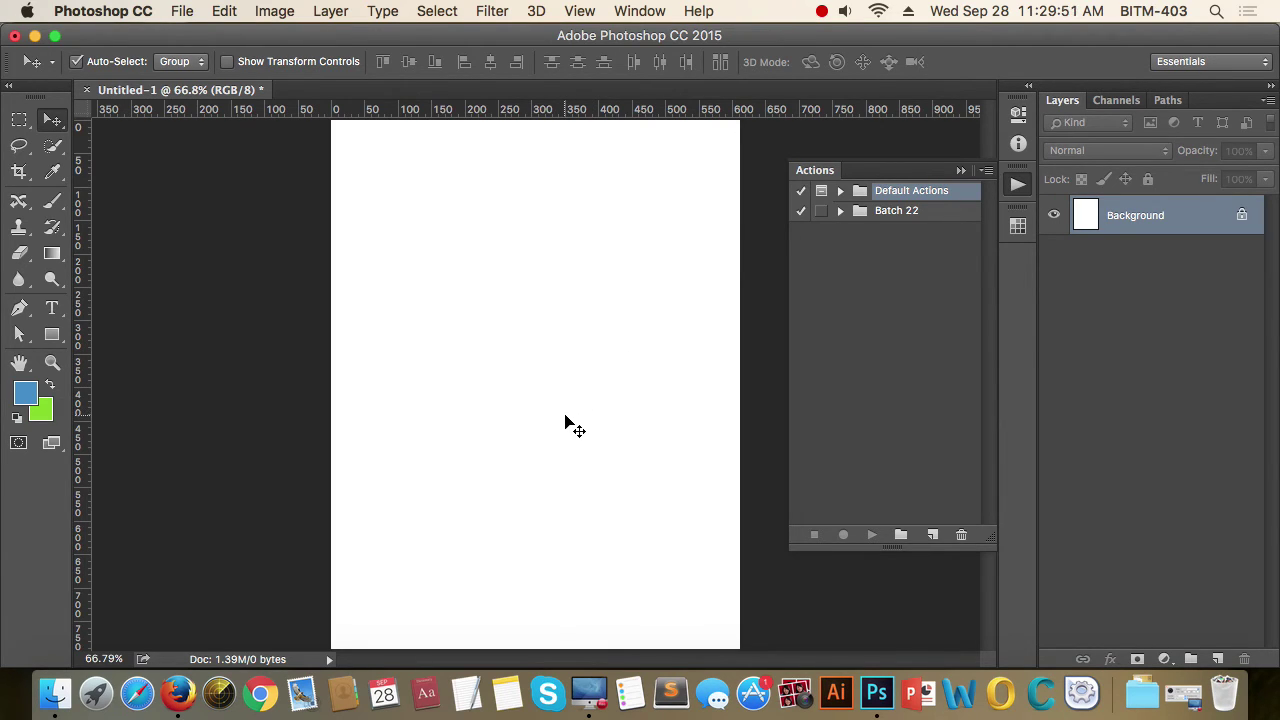
pyautogui.click(840, 198)
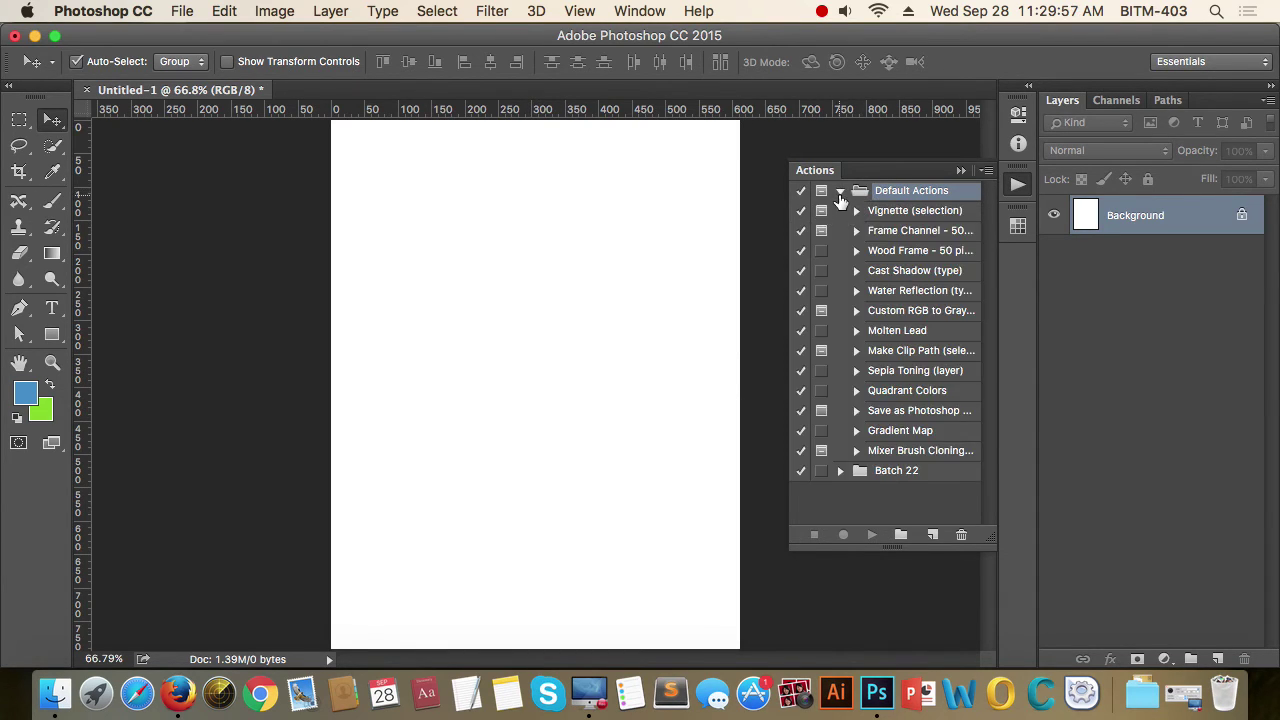
pyautogui.click(840, 198)
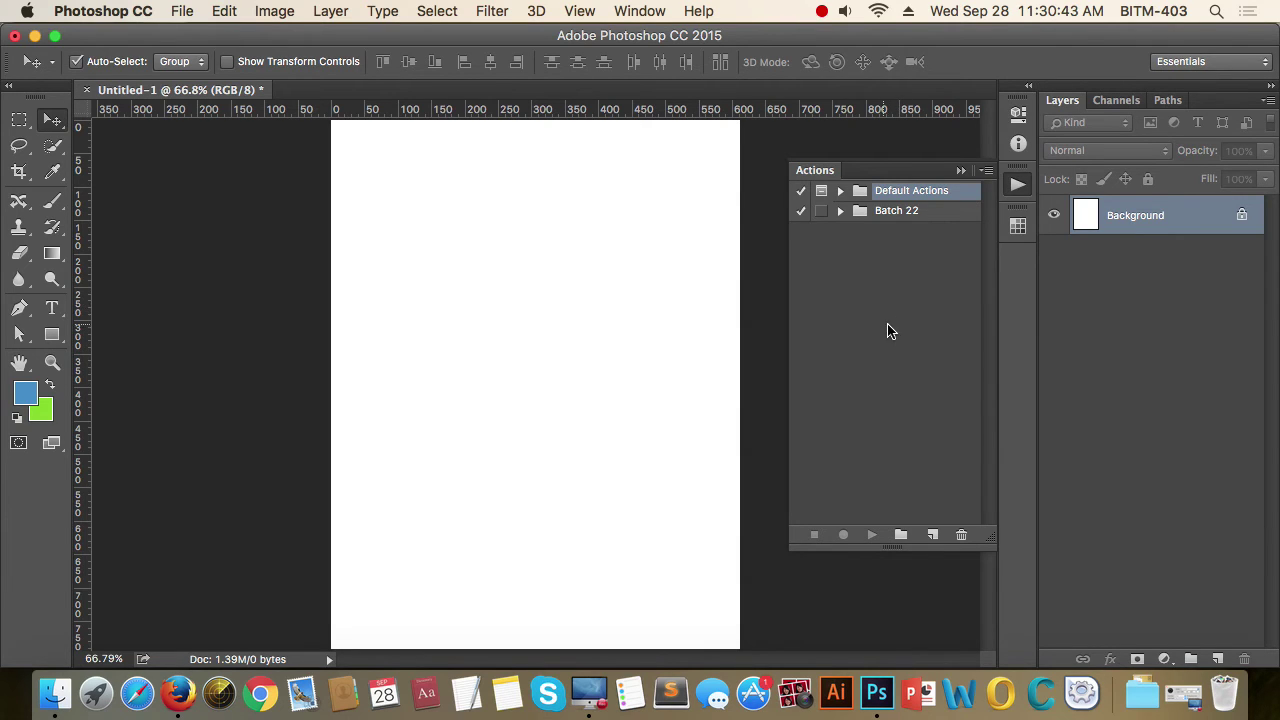
pyautogui.click(923, 215)
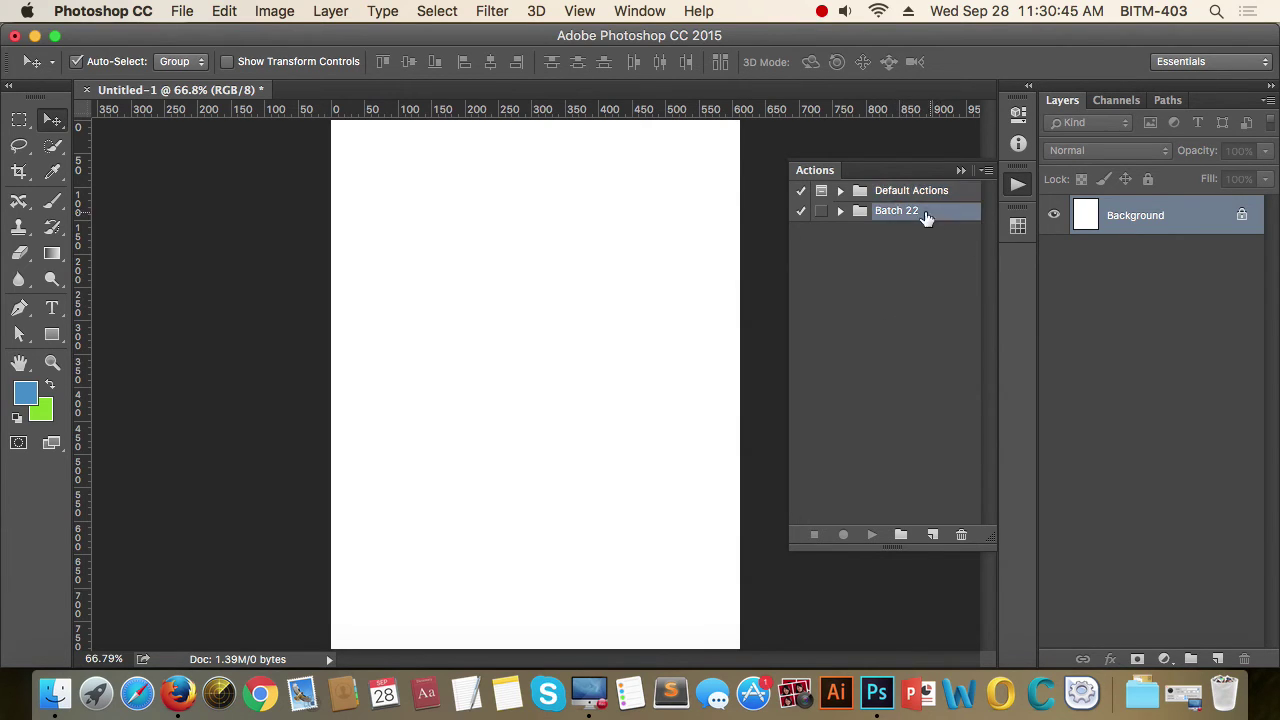
pyautogui.click(900, 295)
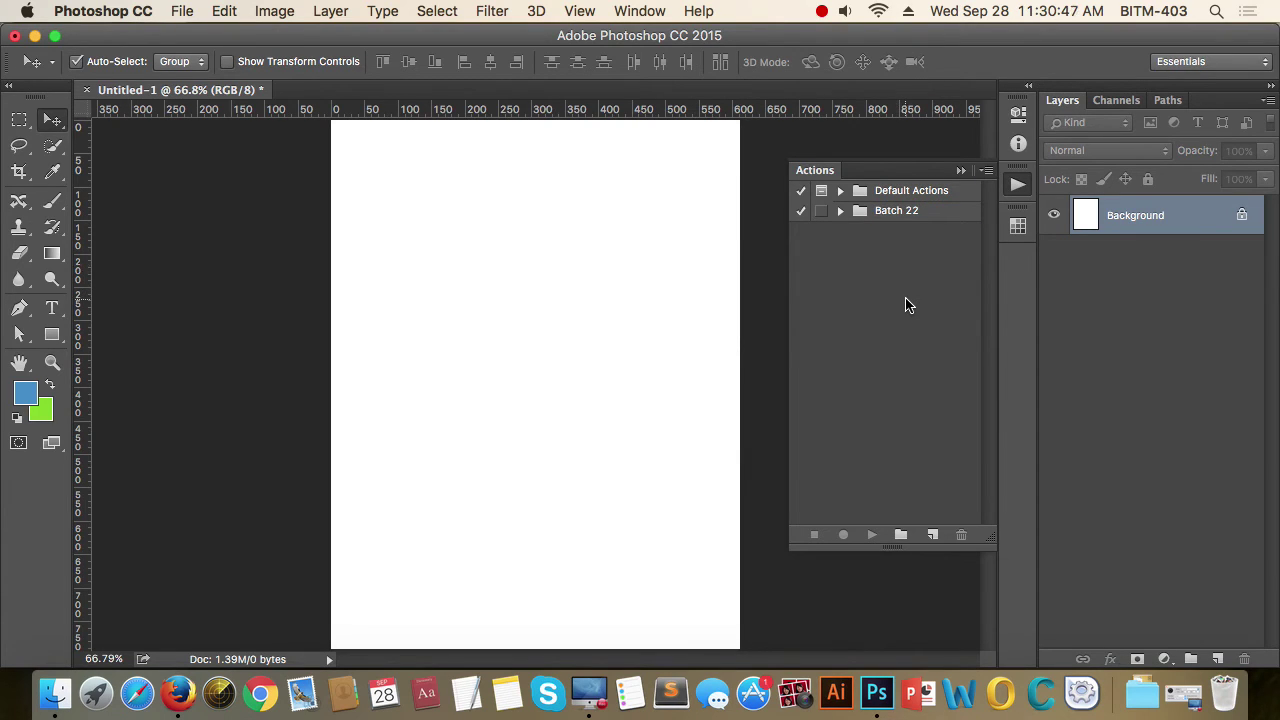
# Create a new action set named Batch 19
pyautogui.click(900, 535)
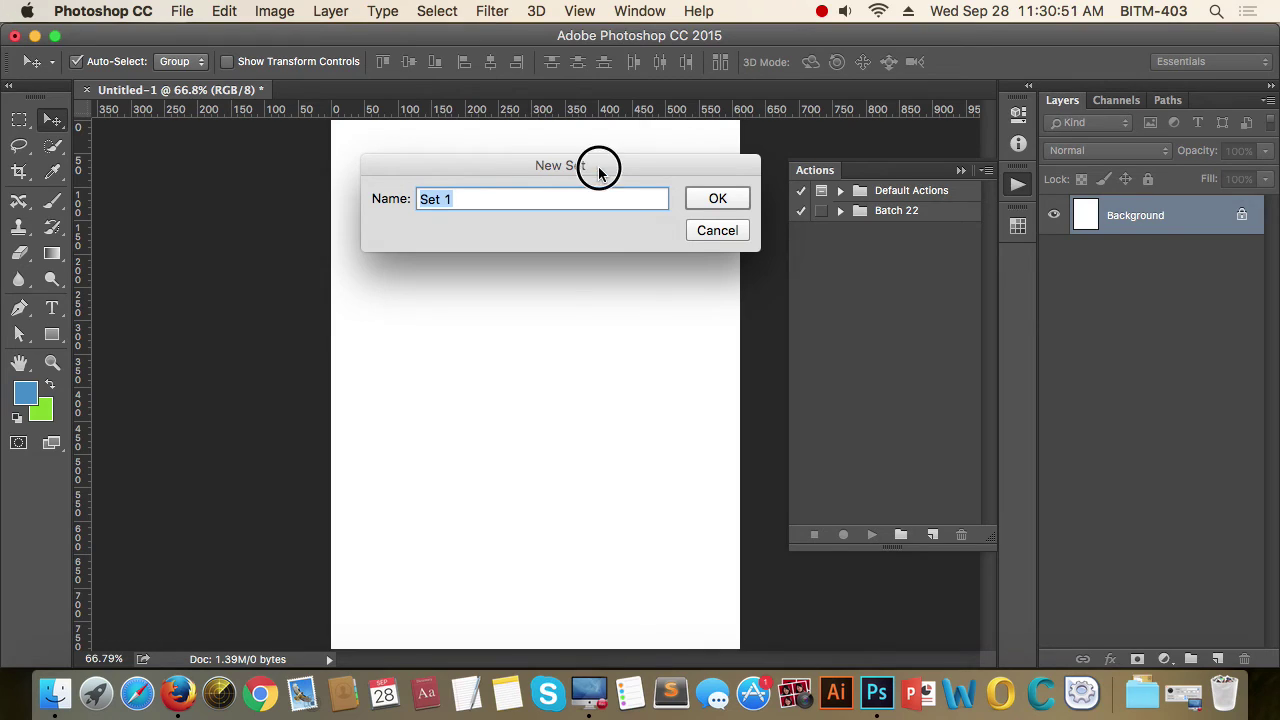
pyautogui.moveTo(600, 172); pyautogui.dragTo(610, 168)
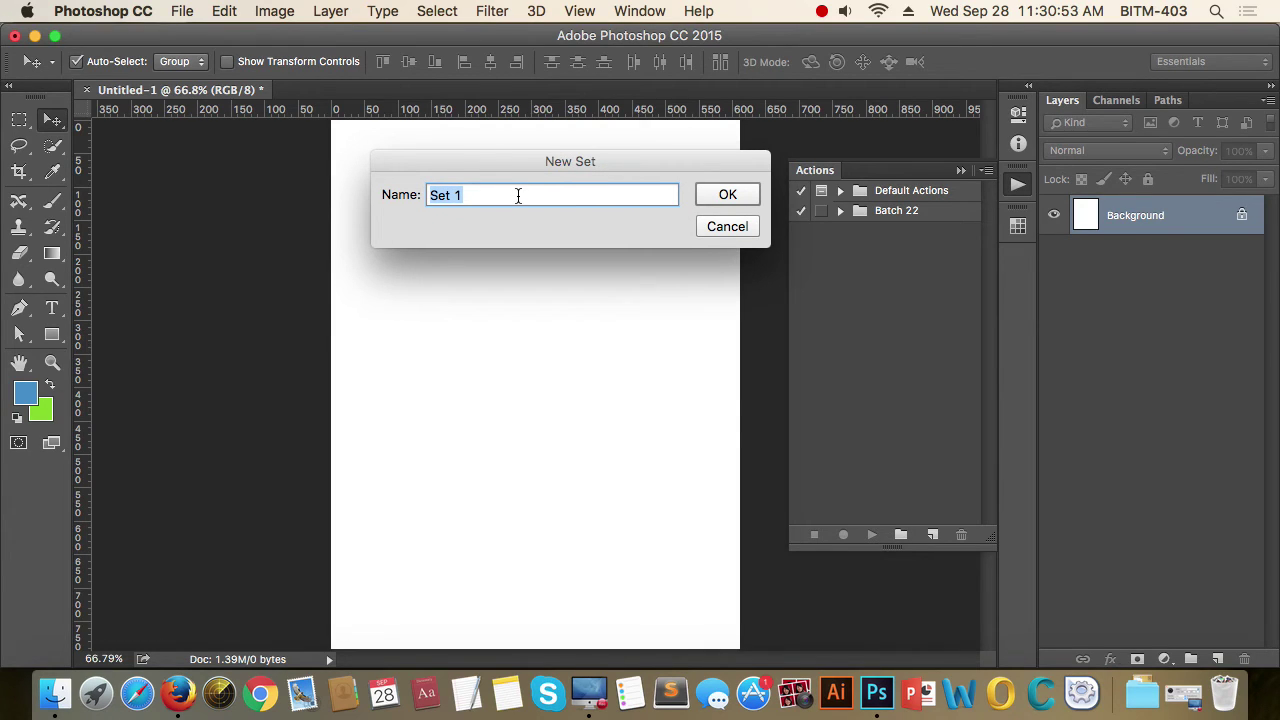
pyautogui.write('Batch')
pyautogui.press('Return')
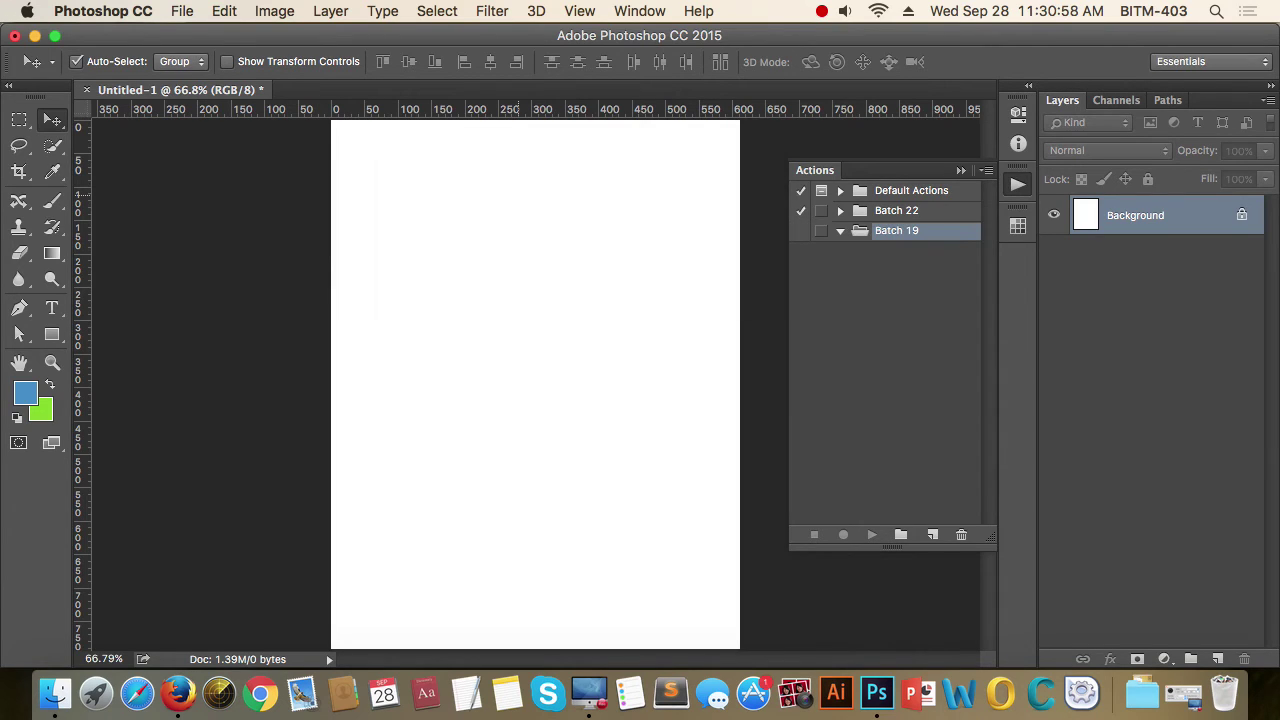
pyautogui.click(840, 231)
pyautogui.click(840, 231)
# Start defining a new action named Document in the Batch 19 set
pyautogui.click(933, 537)
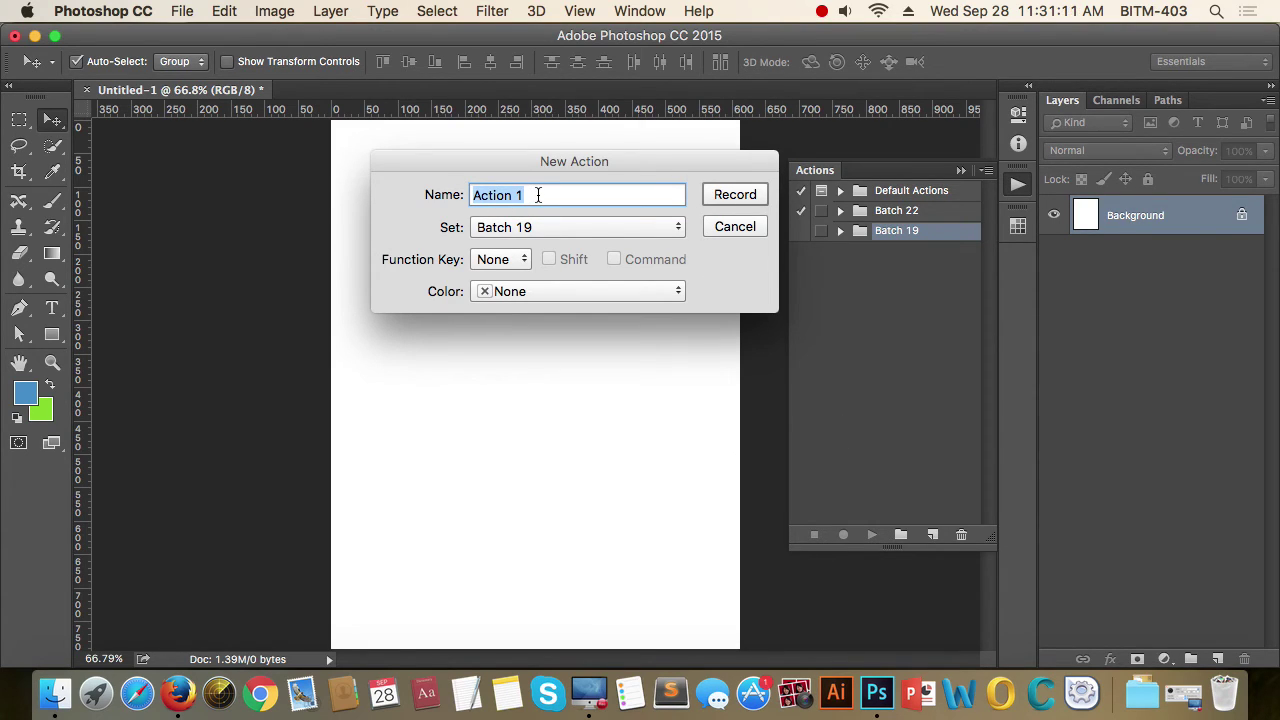
pyautogui.write('Document')
pyautogui.click(679, 230)
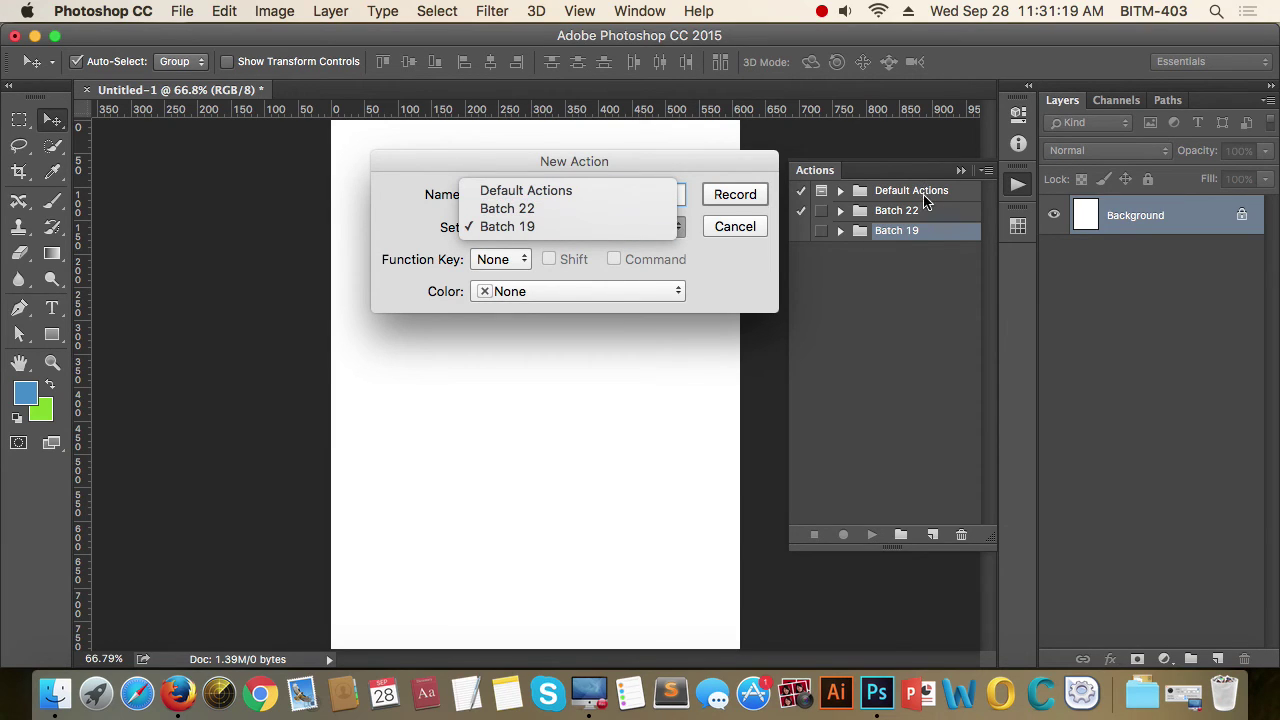
pyautogui.click(532, 226)
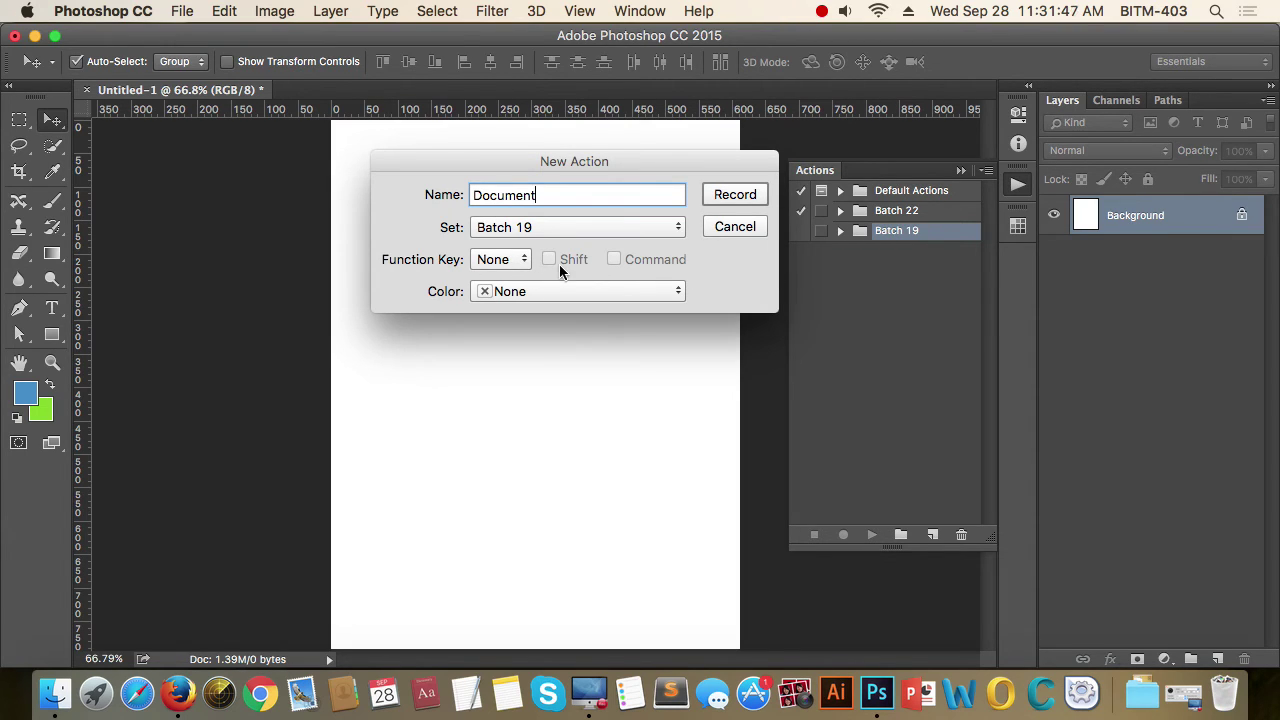
# Assign function key F2 with the Command modifier to the new action, keeping its color at None
pyautogui.click(525, 262)
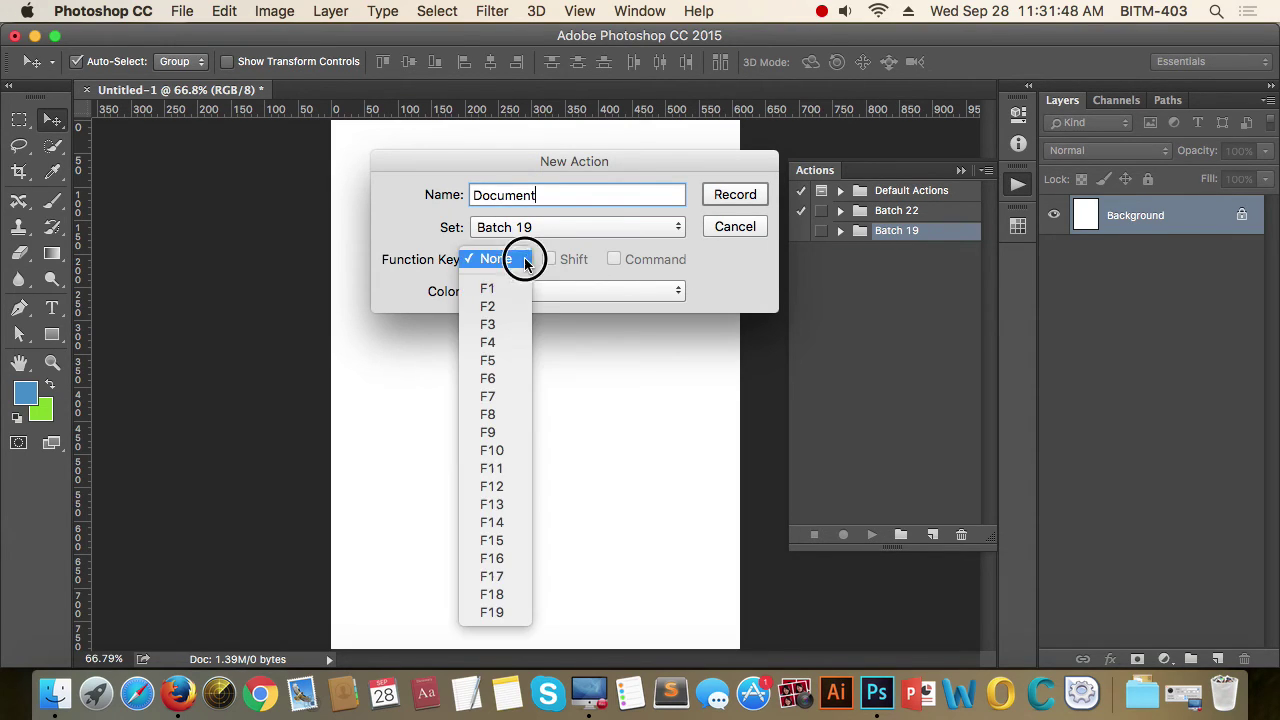
pyautogui.click(507, 306)
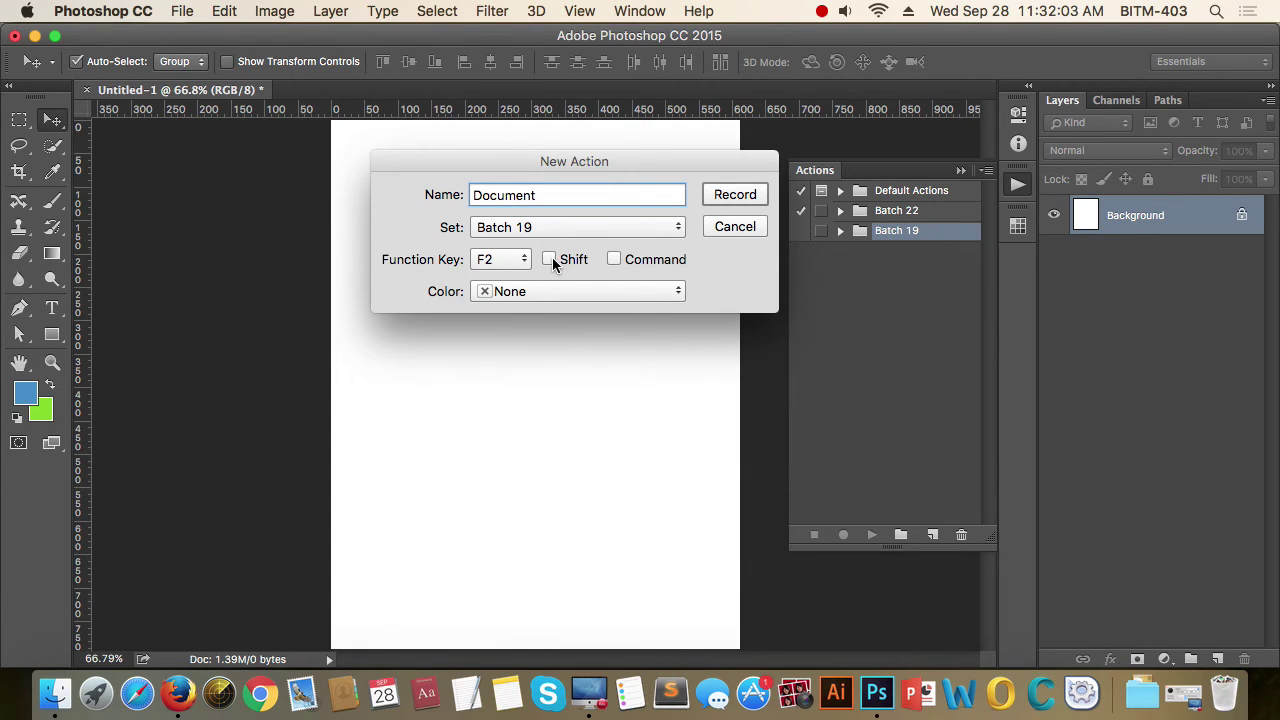
pyautogui.click(612, 260)
pyautogui.click(668, 293)
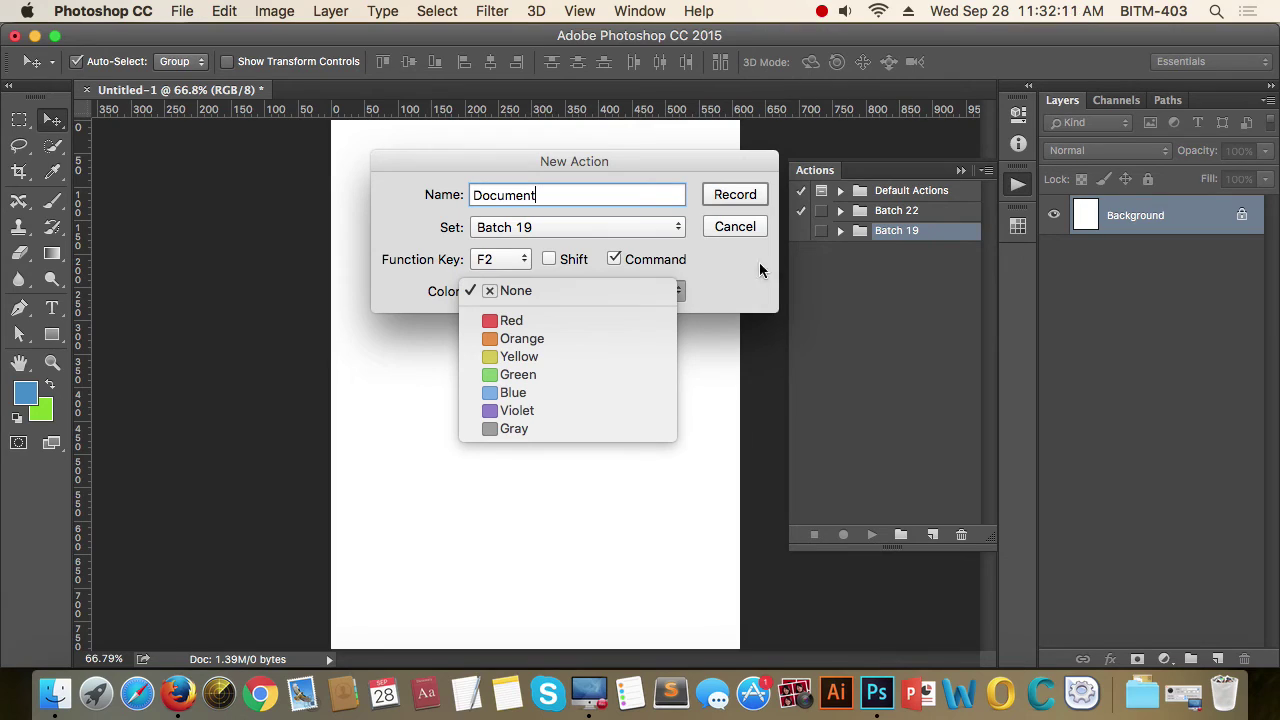
pyautogui.click(712, 285)
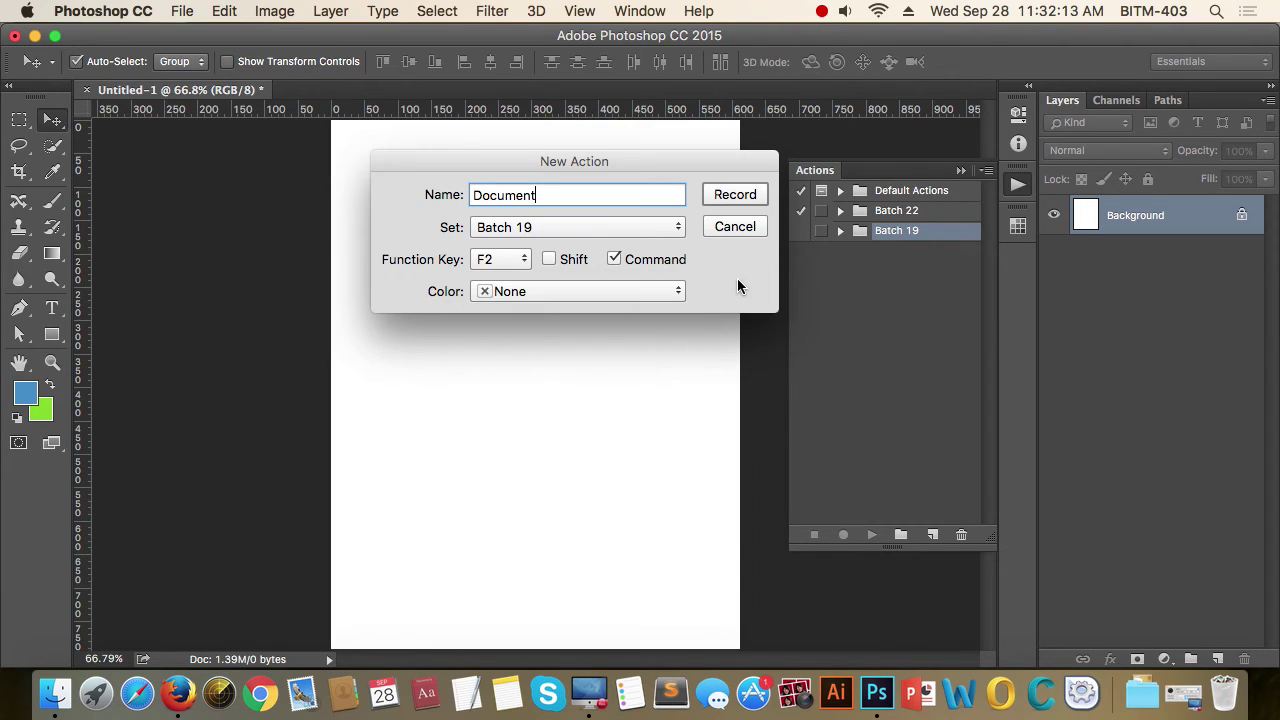
pyautogui.moveTo(735, 164); pyautogui.dragTo(702, 161)
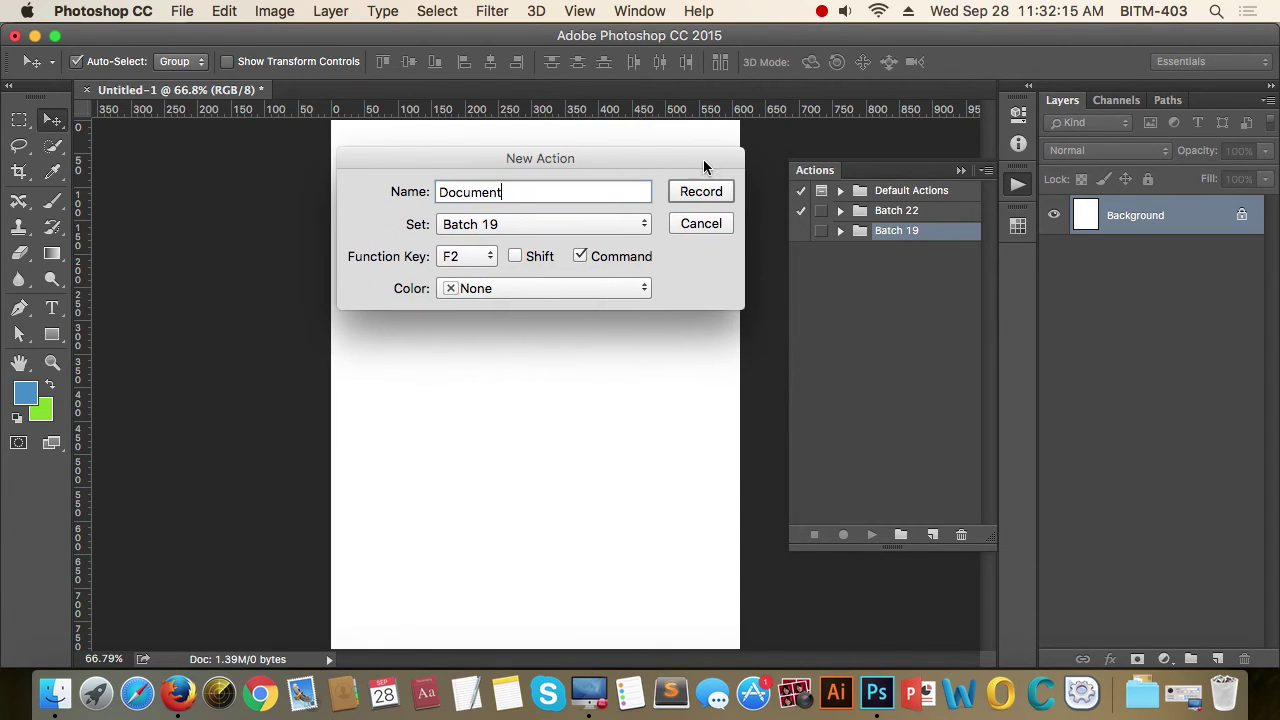
pyautogui.click(697, 172)
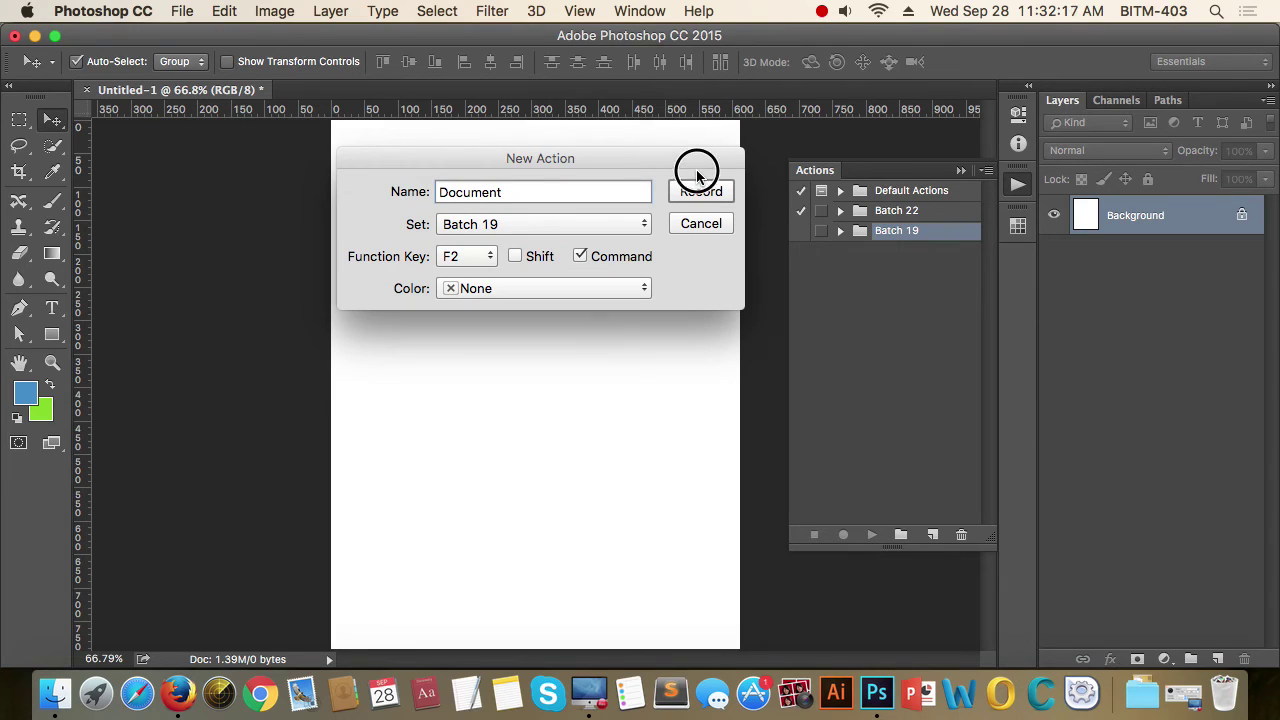
pyautogui.moveTo(694, 157); pyautogui.dragTo(707, 147)
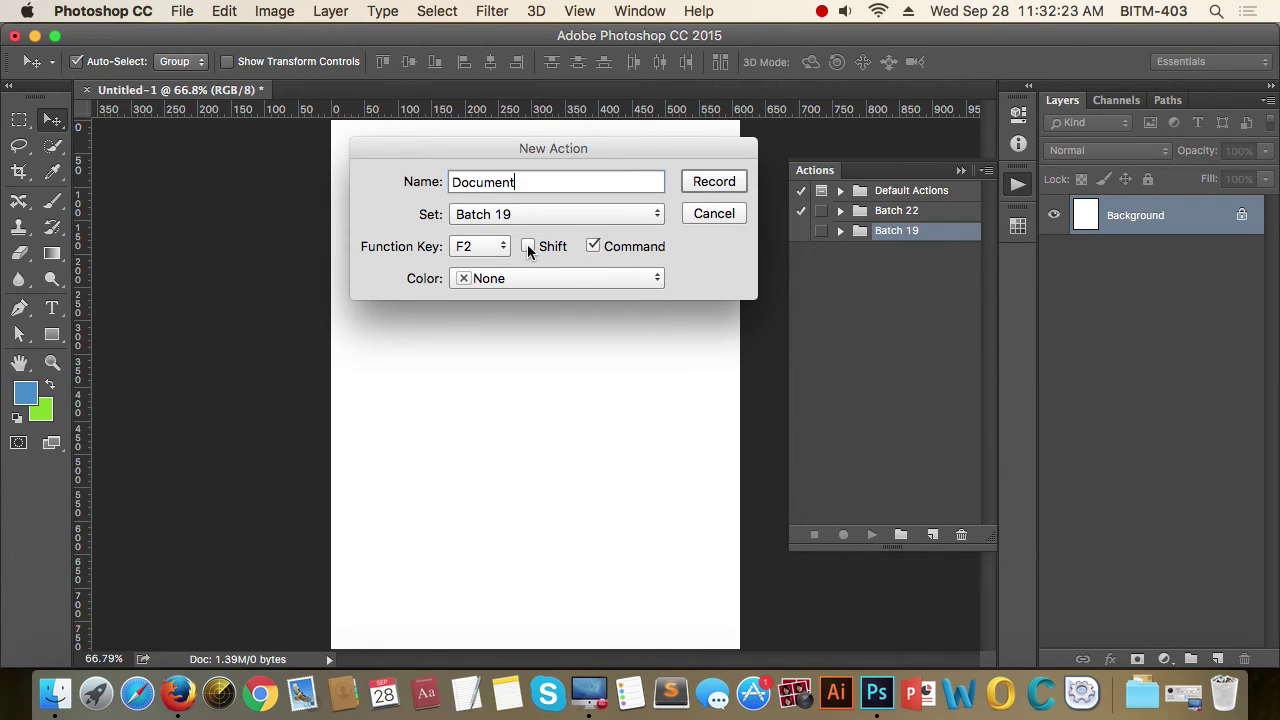
# Change the action's F2 modifier to Shift only, without Command, and start recording the action
pyautogui.click(528, 246)
pyautogui.click(593, 247)
pyautogui.click(528, 246)
pyautogui.click(593, 247)
pyautogui.click(526, 247)
pyautogui.click(595, 247)
pyautogui.click(530, 246)
pyautogui.click(592, 247)
pyautogui.click(592, 247)
pyautogui.moveTo(709, 151); pyautogui.dragTo(709, 149)
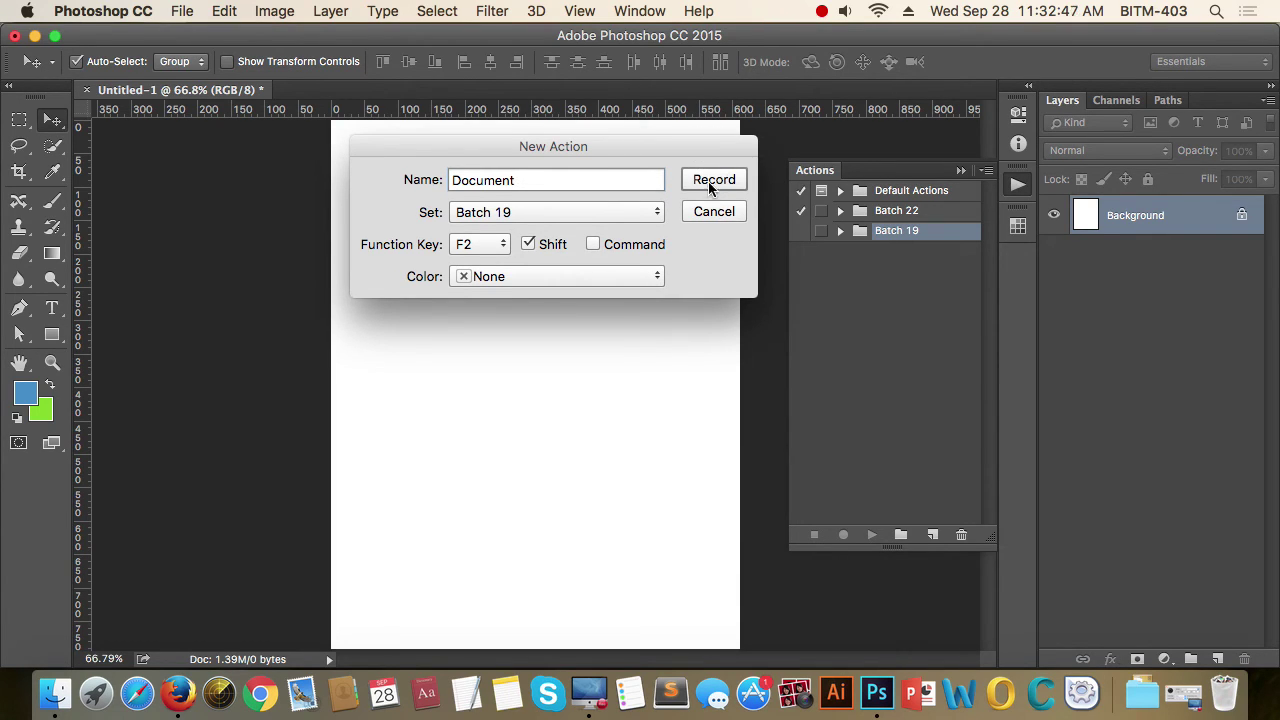
pyautogui.click(711, 180)
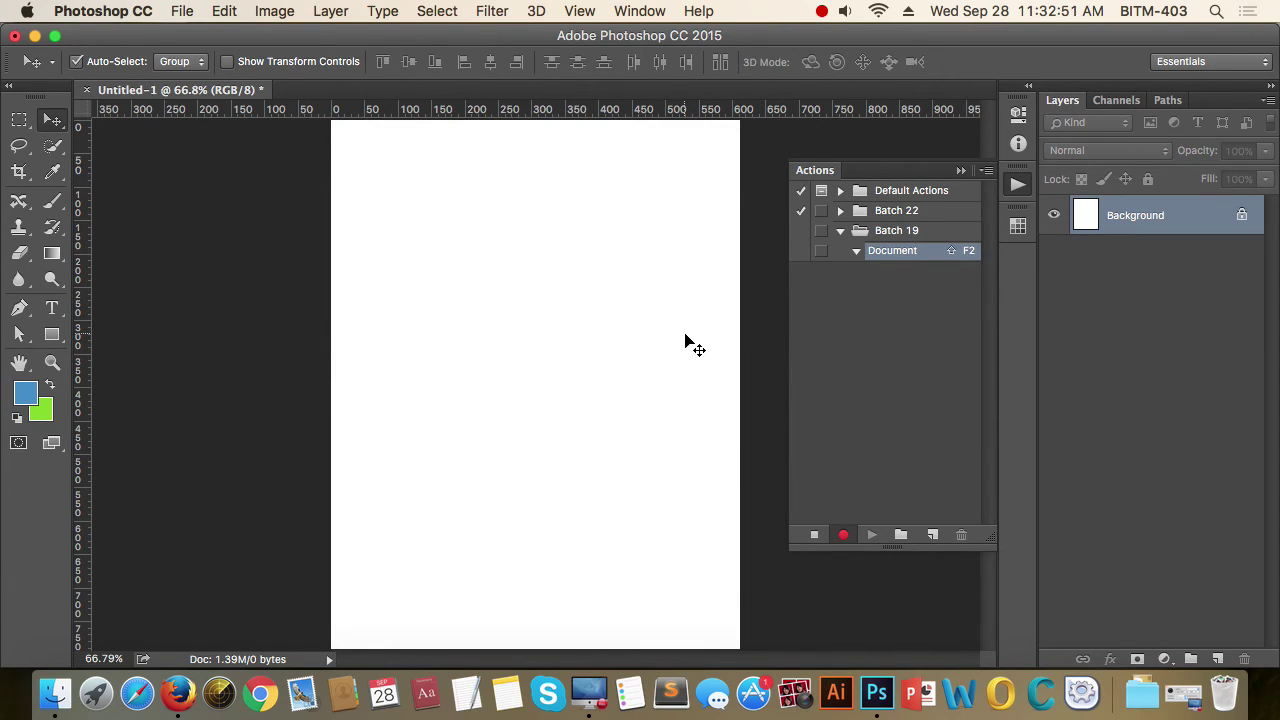
# Create a new 1920 by 1080 pixel document with the Working RGB: sRGB IEC61966-2.1 color profile while the action records
pyautogui.click(855, 252)
pyautogui.click(843, 535)
pyautogui.press('super+n')
pyautogui.doubleClick(503, 215)
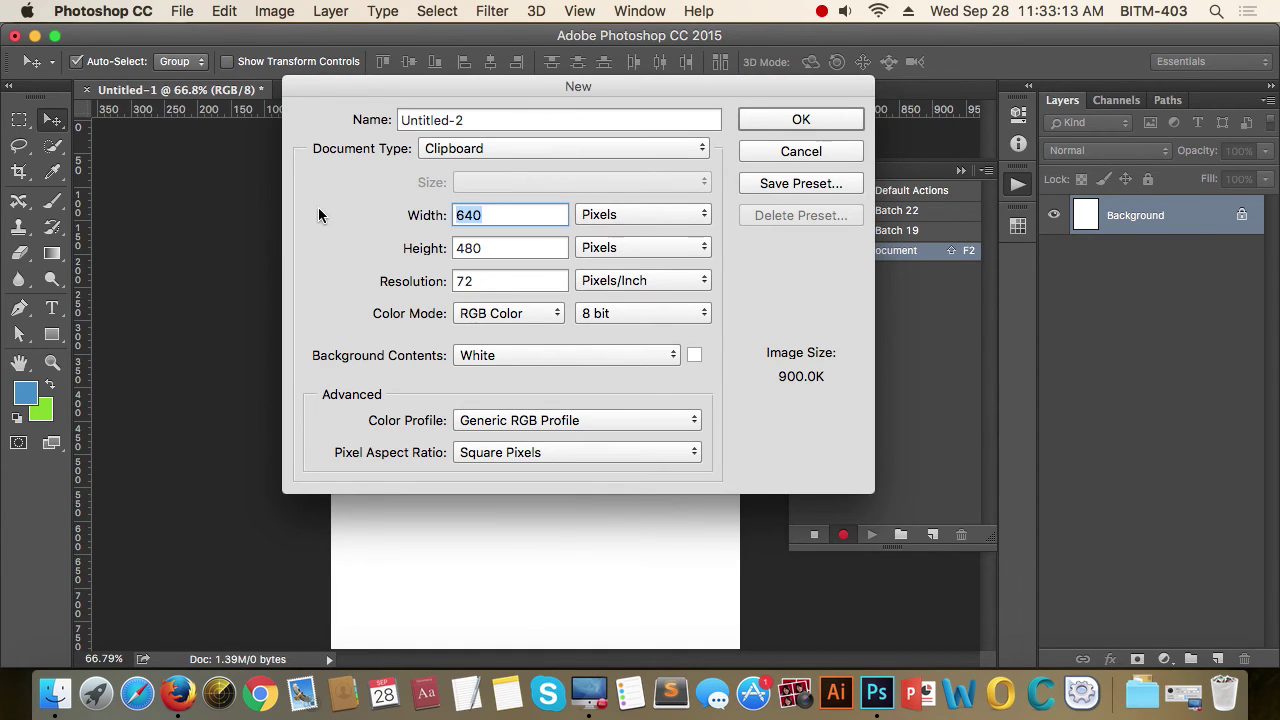
pyautogui.write('1920')
pyautogui.press('Tab')
pyautogui.write('1080')
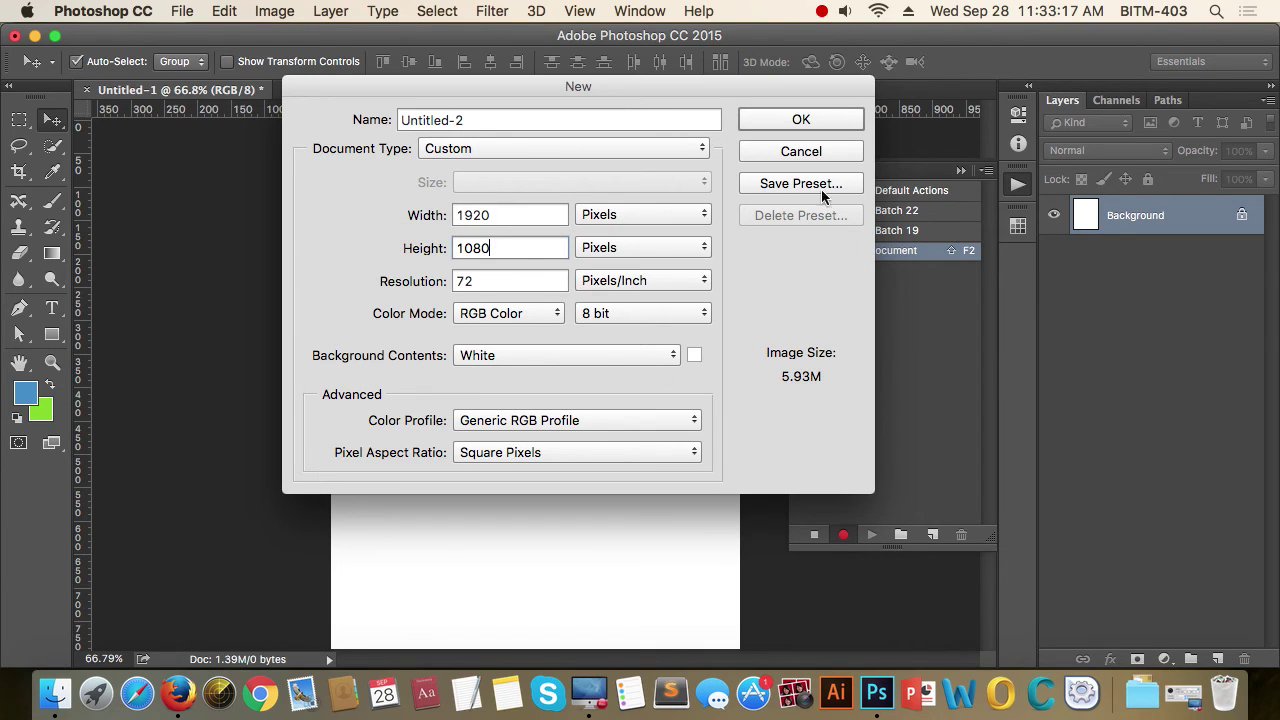
pyautogui.click(697, 427)
pyautogui.click(596, 179)
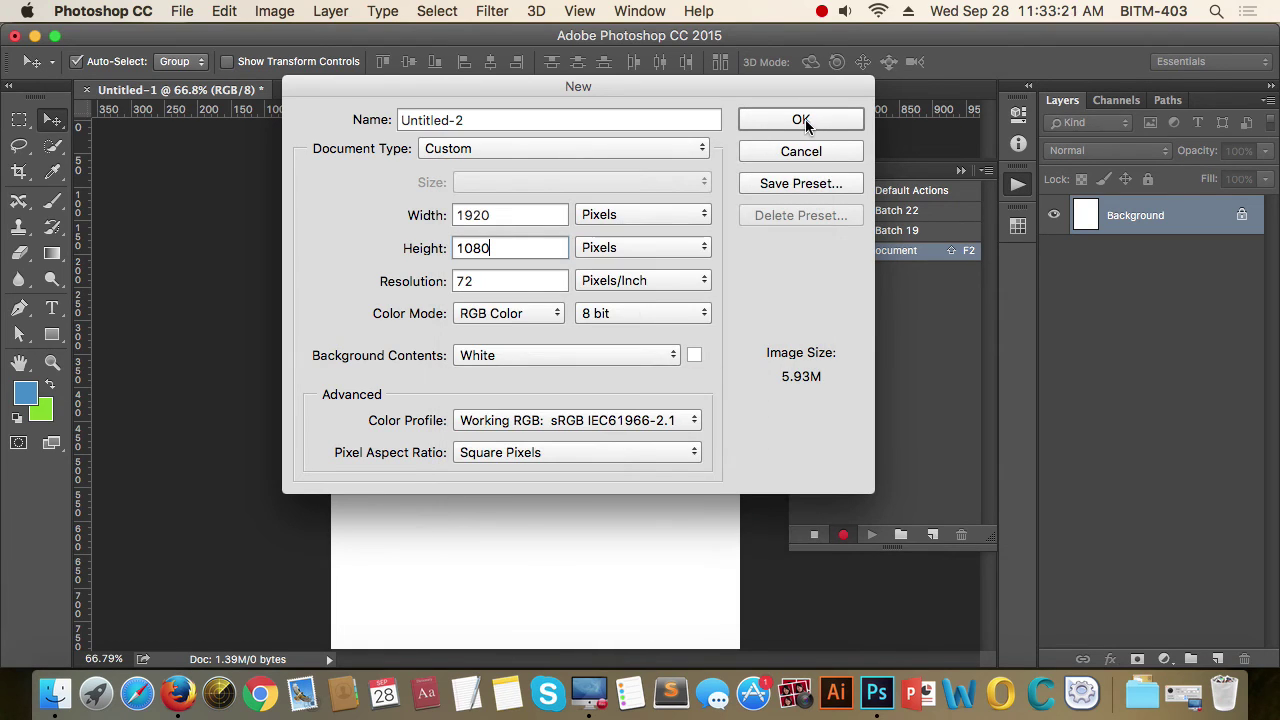
pyautogui.click(821, 120)
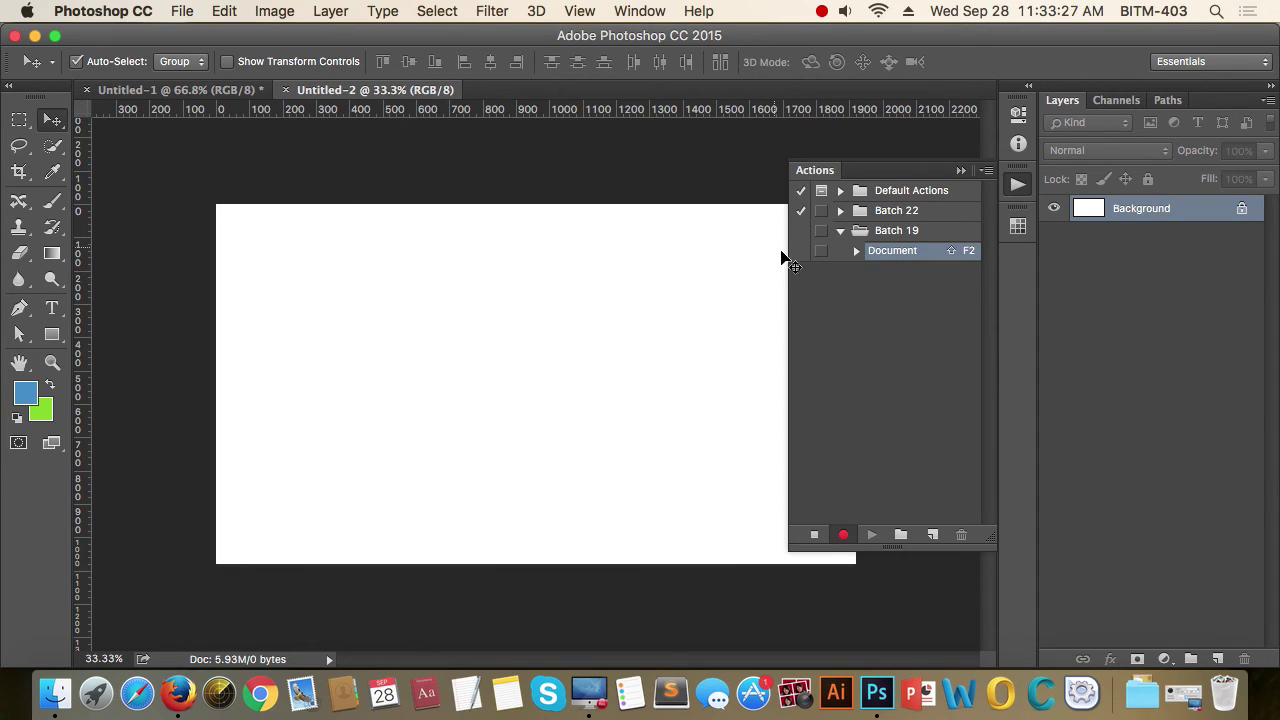
# Examine the settings captured in the Document action's recorded Make step
pyautogui.click(856, 251)
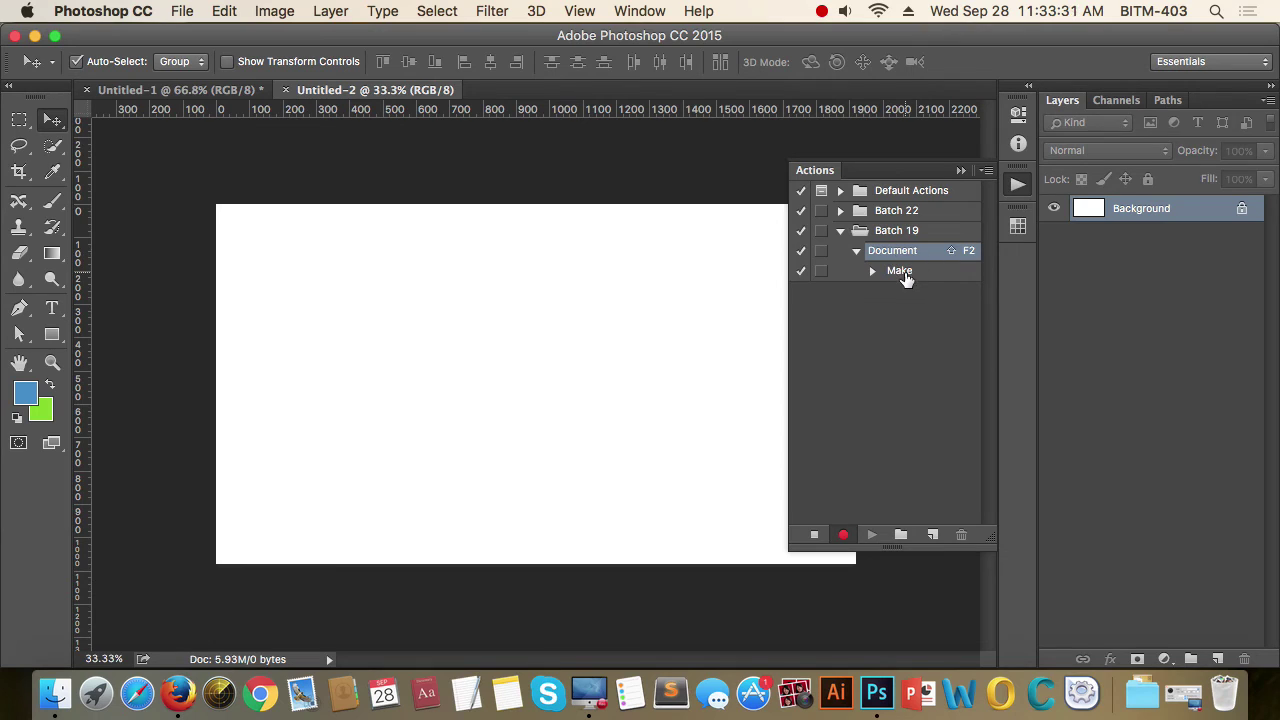
pyautogui.click(906, 277)
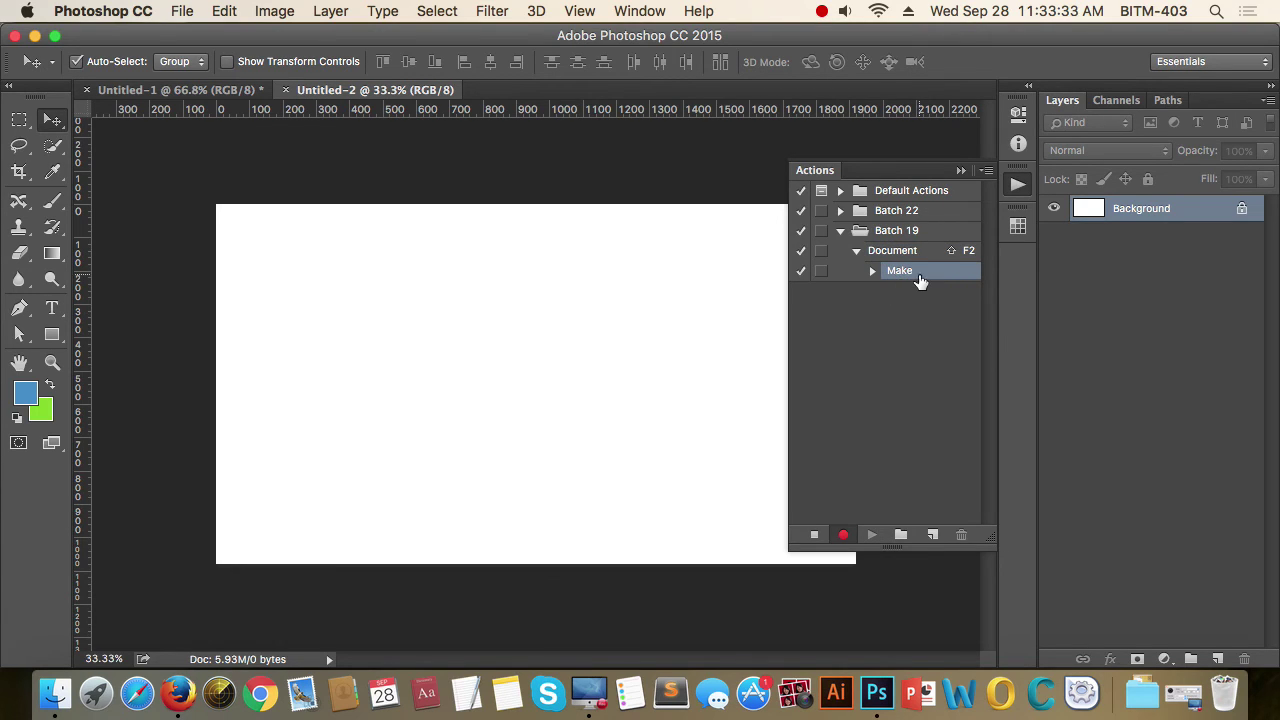
pyautogui.click(872, 271)
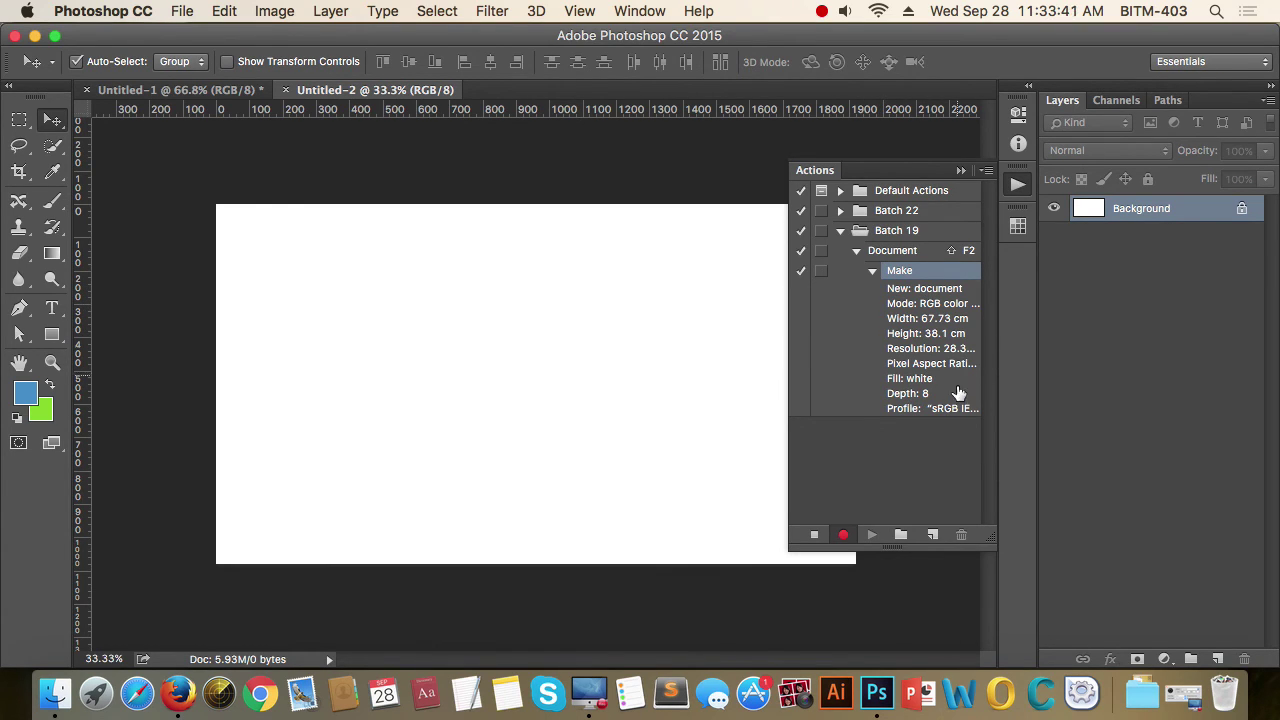
pyautogui.click(872, 271)
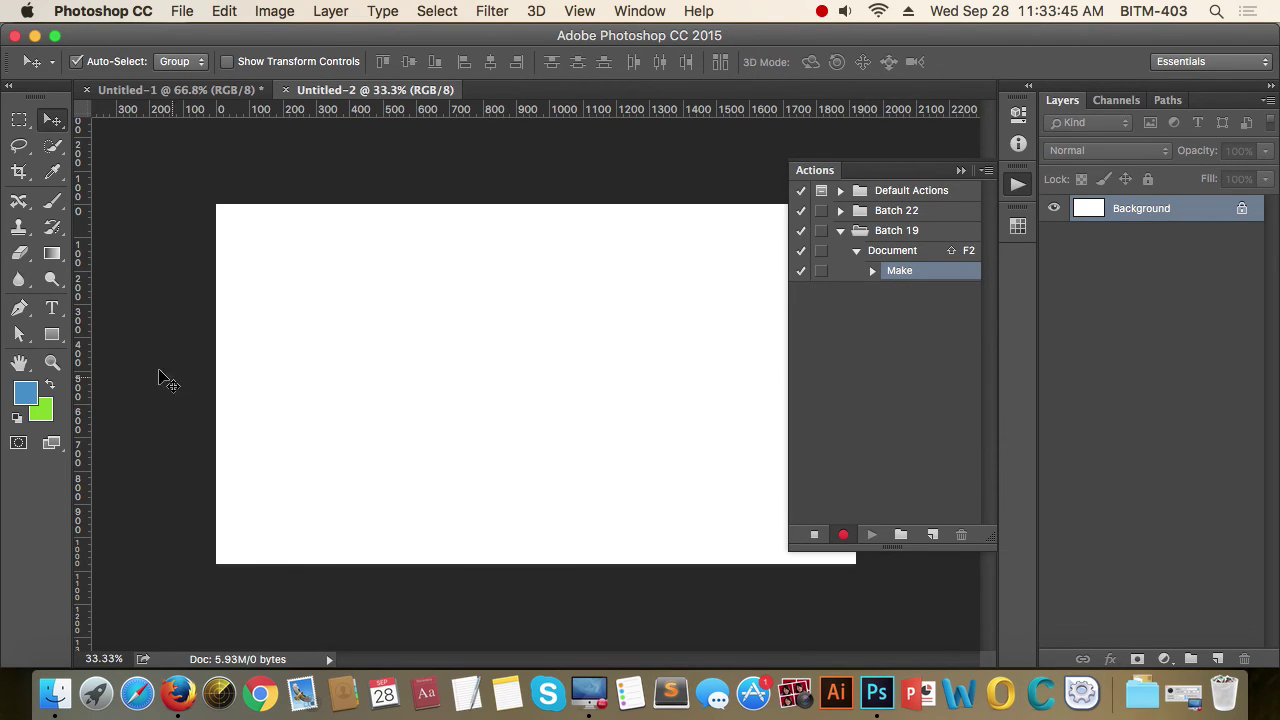
# Draw a rectangle about 568 by 456 px in the canvas's upper-left half and bring the recorded actions back into view
pyautogui.click(52, 335)
pyautogui.moveTo(357, 282); pyautogui.dragTo(546, 434)
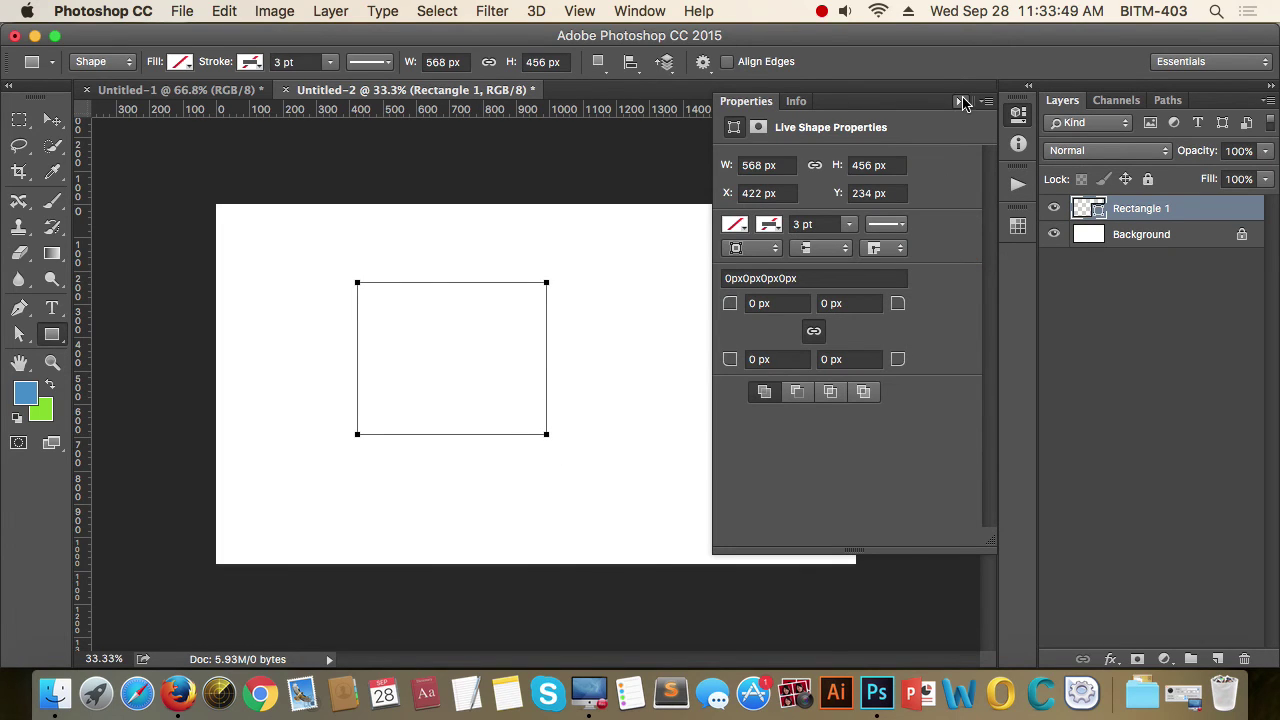
pyautogui.click(960, 102)
pyautogui.click(1018, 186)
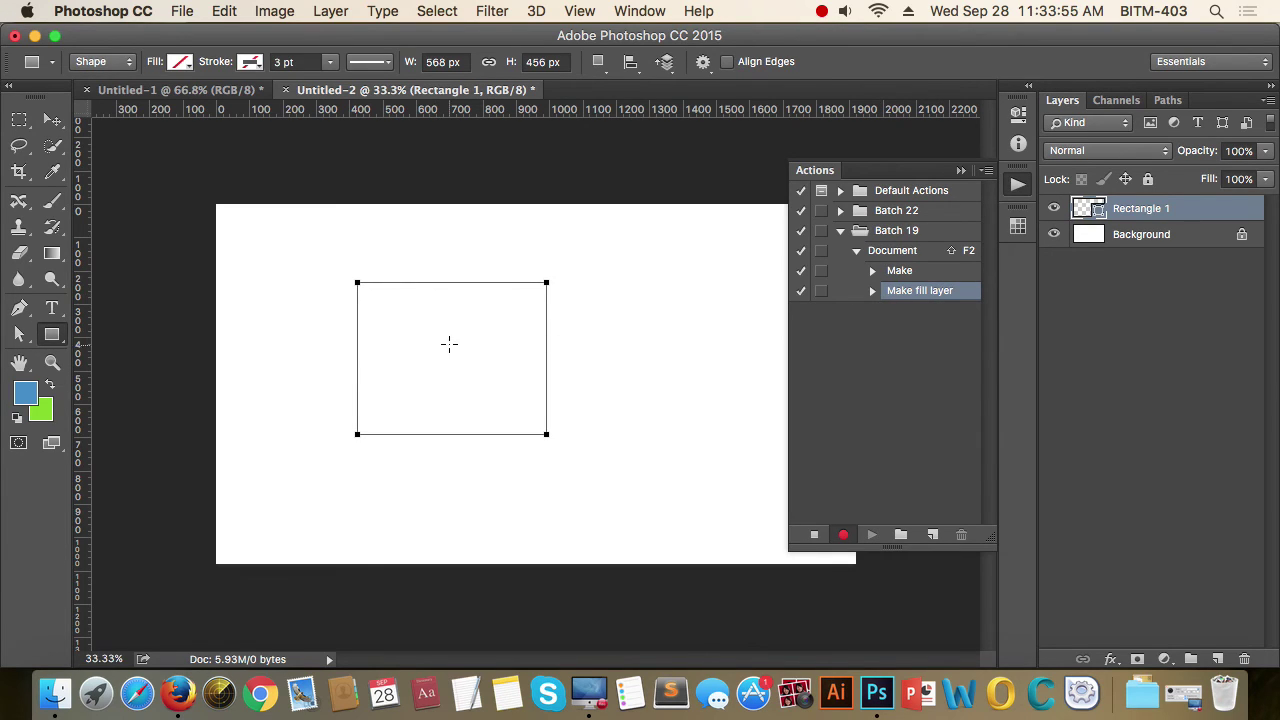
# Examine the fill, position, radius and stroke settings captured in the recorded Make fill layer step
pyautogui.click(872, 298)
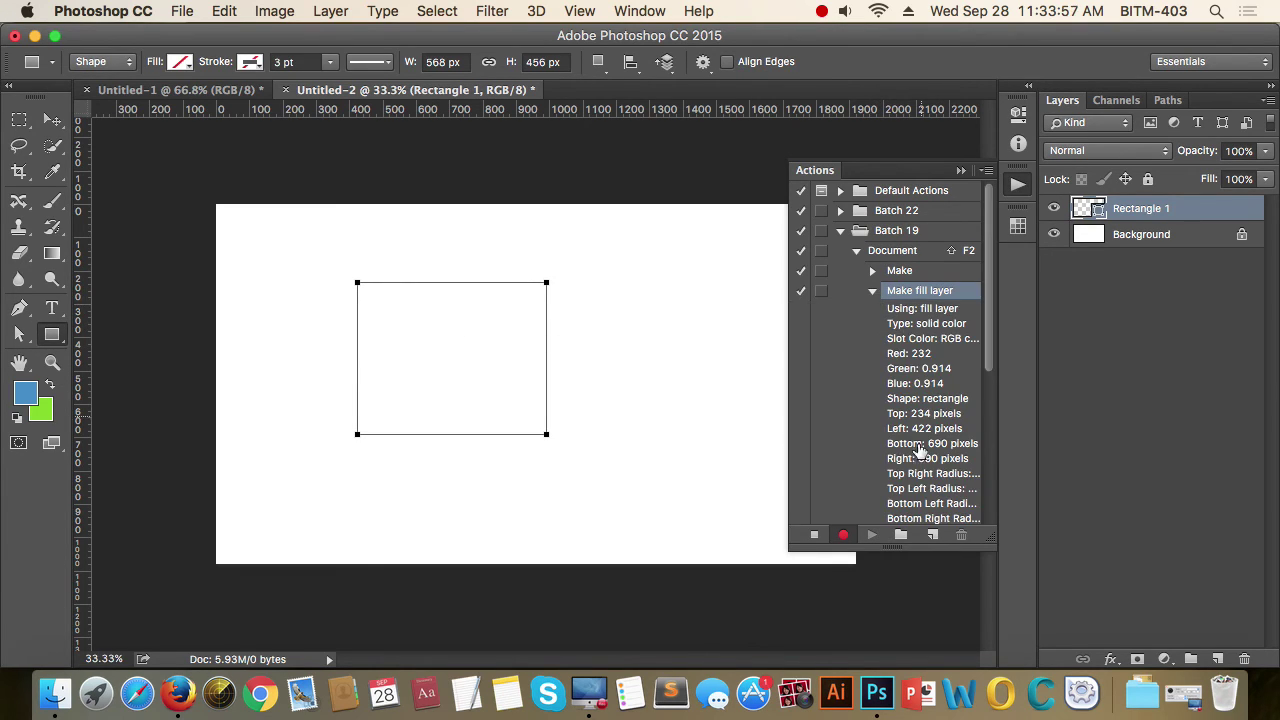
pyautogui.scroll(-3, 952, 420)
pyautogui.scroll(-8, 952, 420)
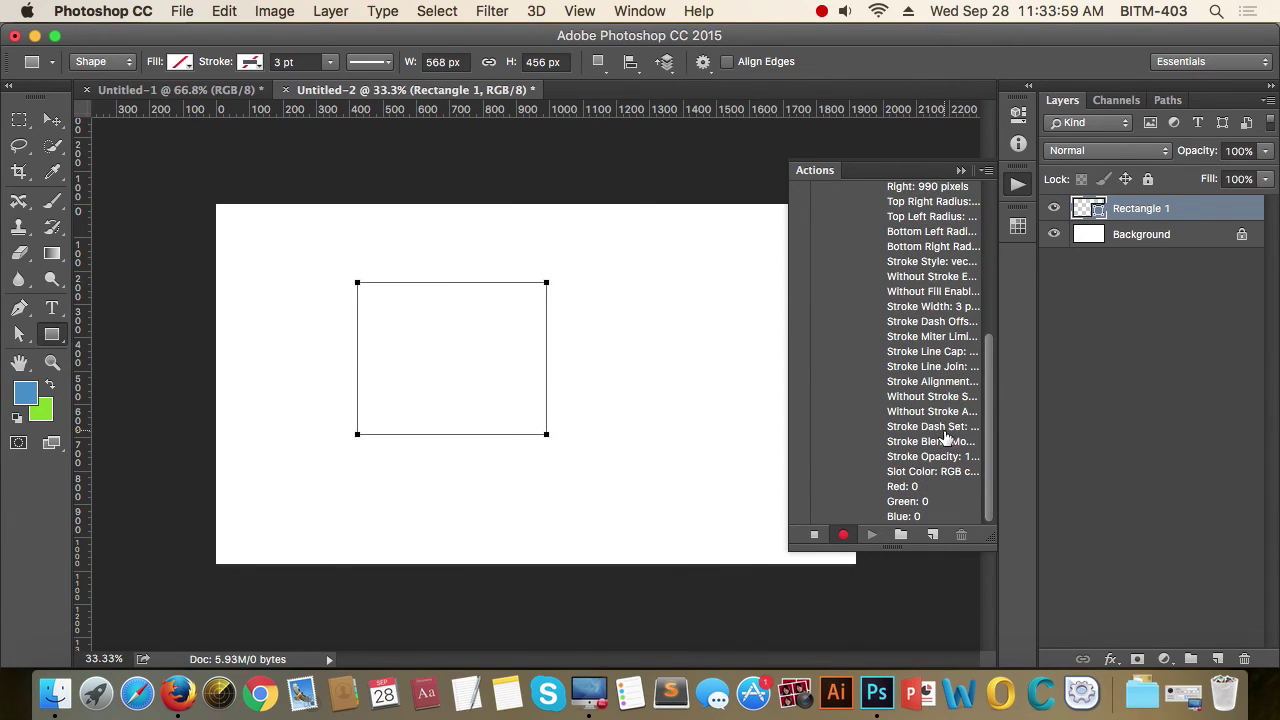
pyautogui.scroll(10, 942, 437)
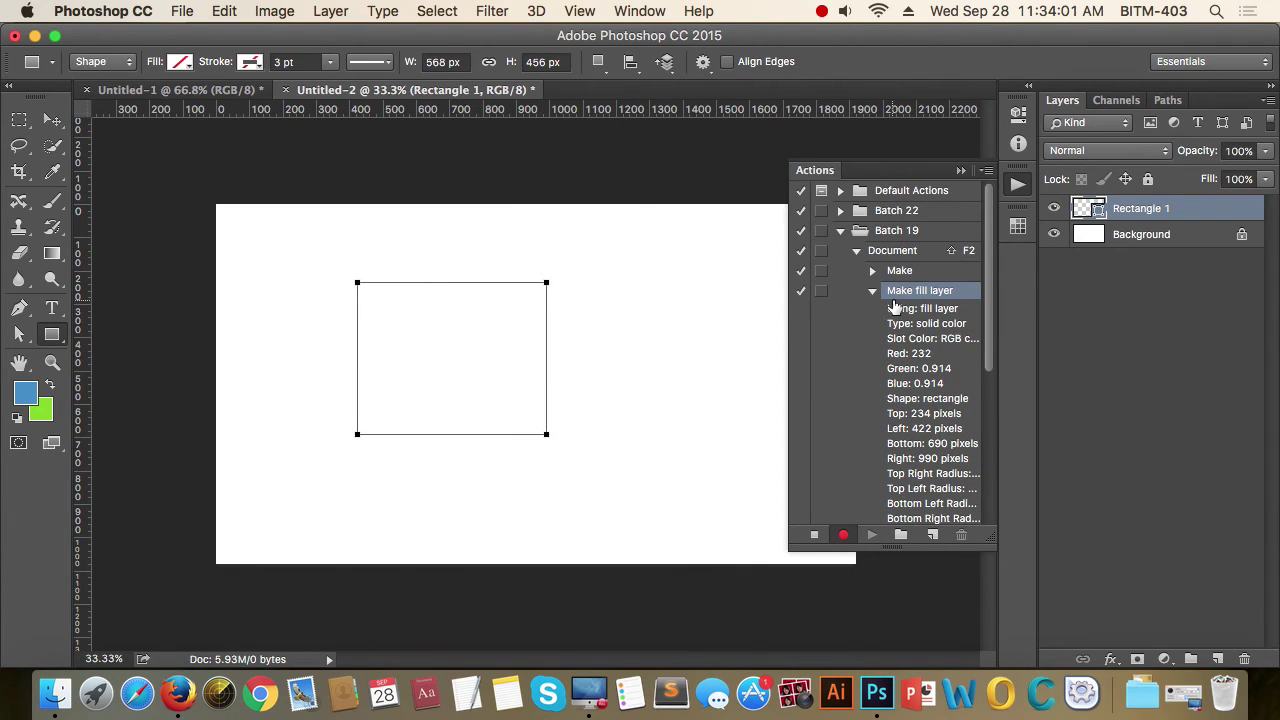
pyautogui.click(873, 292)
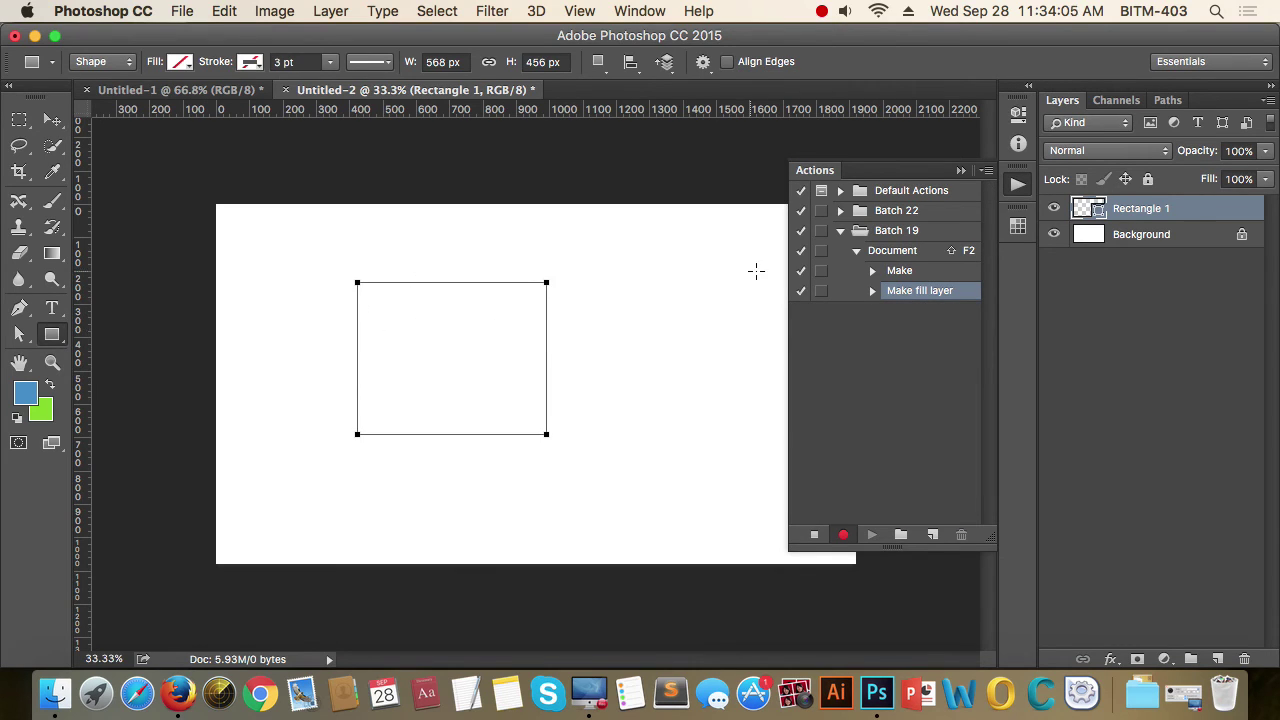
# Fill the rectangle with solid red and review the settings captured for that fill change
pyautogui.click(180, 62)
pyautogui.click(134, 101)
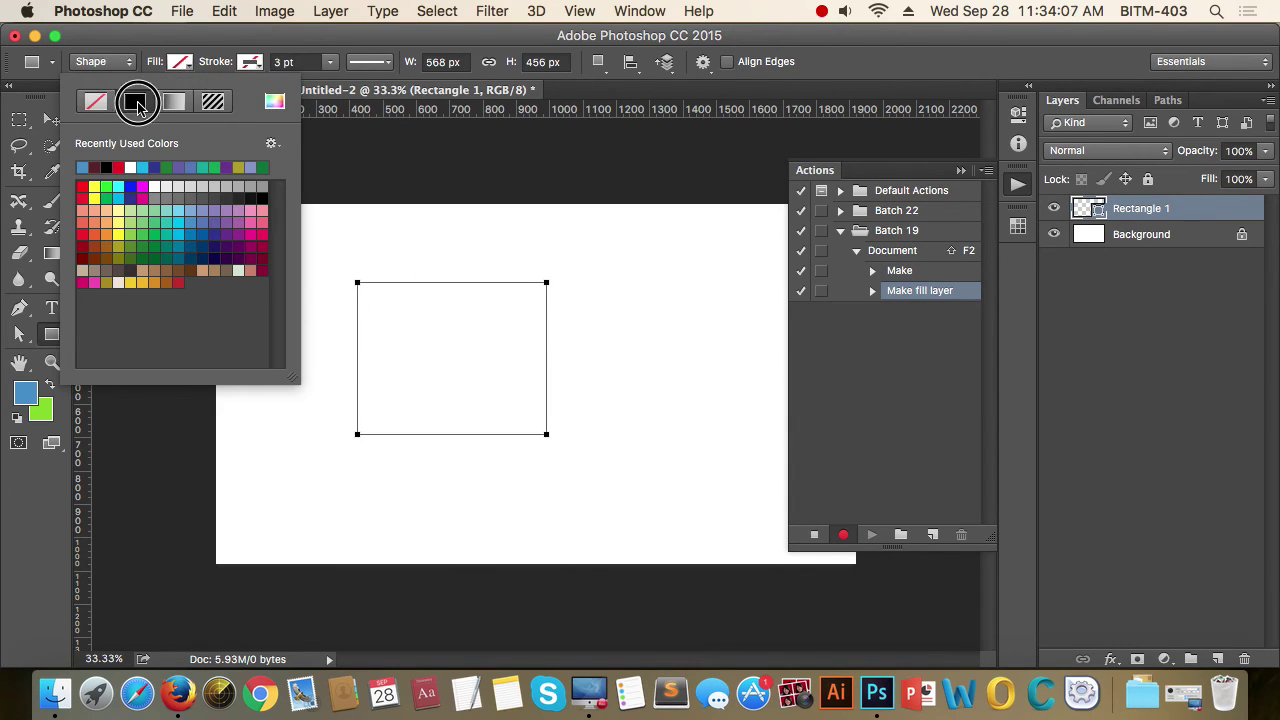
pyautogui.click(202, 66)
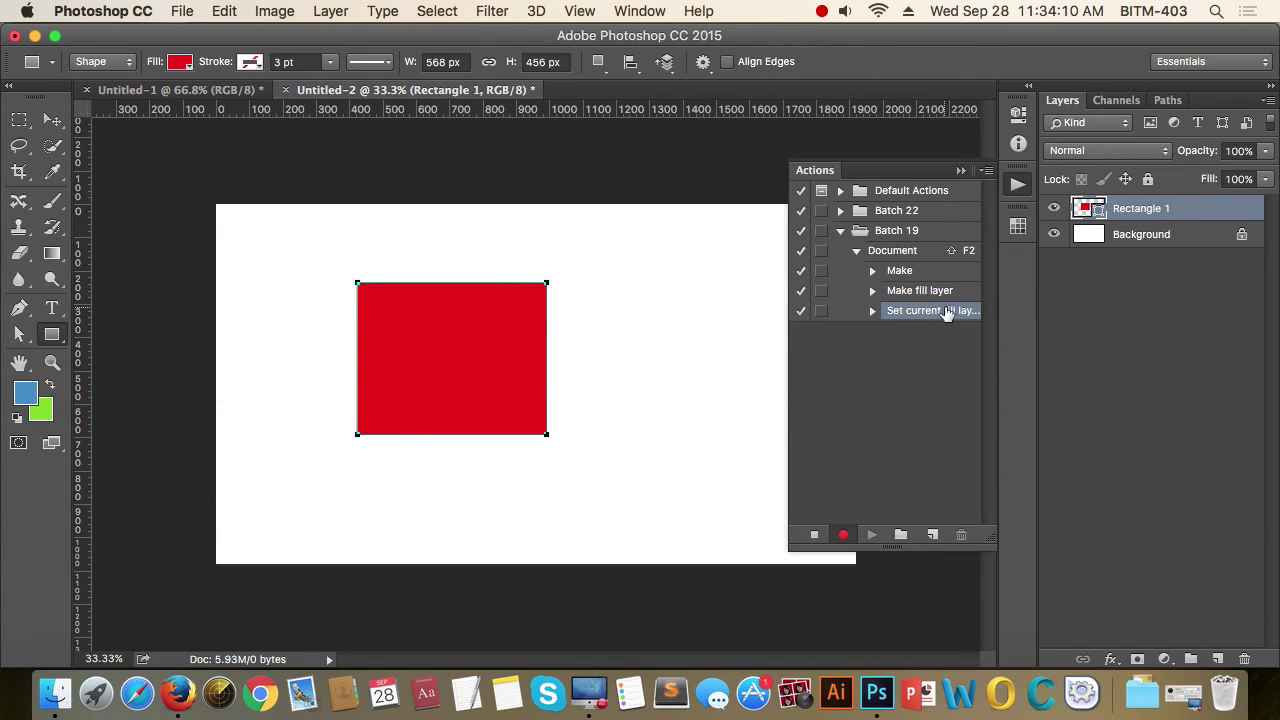
pyautogui.click(872, 311)
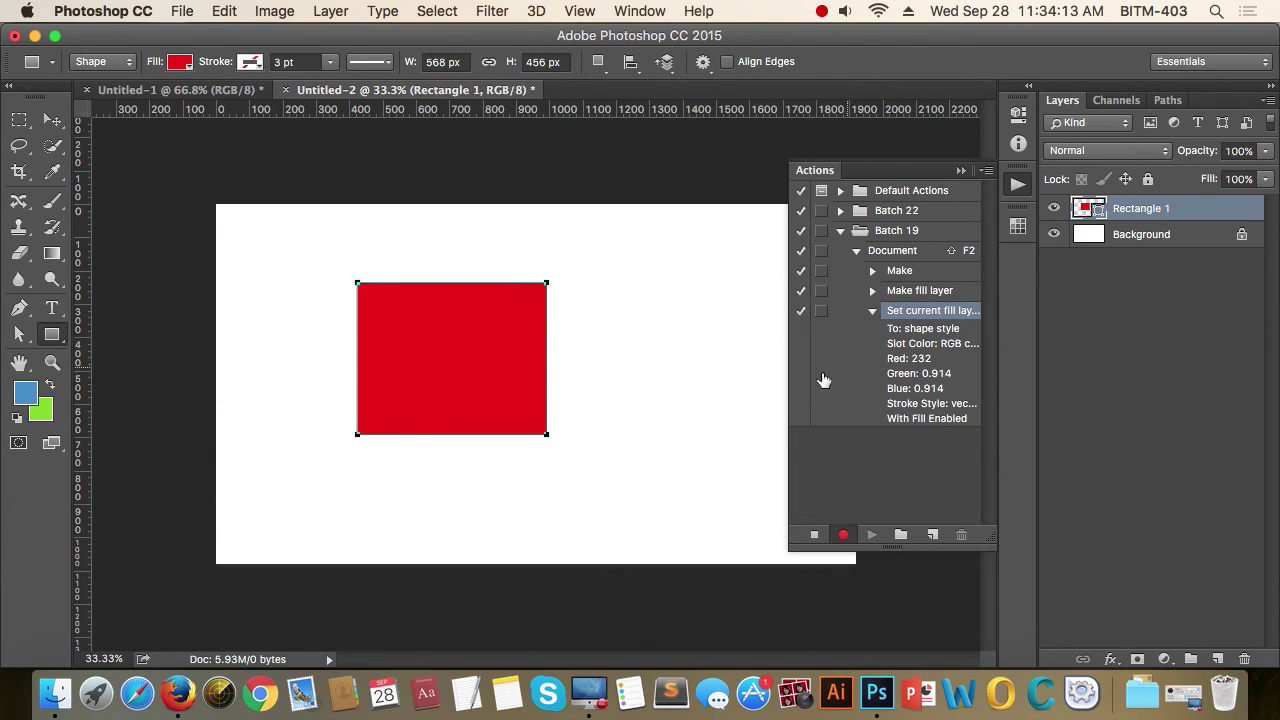
pyautogui.click(873, 312)
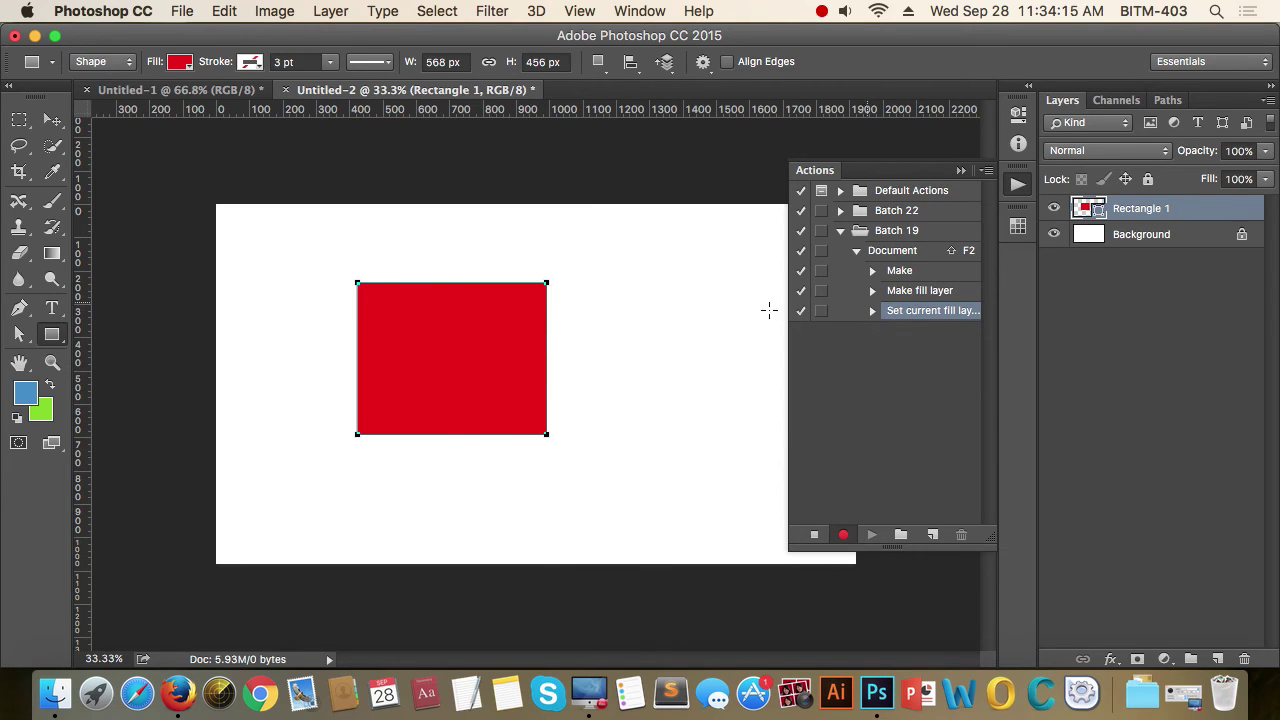
# Move the red rectangle toward the lower right and place a duplicate of it near the canvas's upper-left corner
pyautogui.click(52, 120)
pyautogui.moveTo(419, 344); pyautogui.dragTo(569, 394)
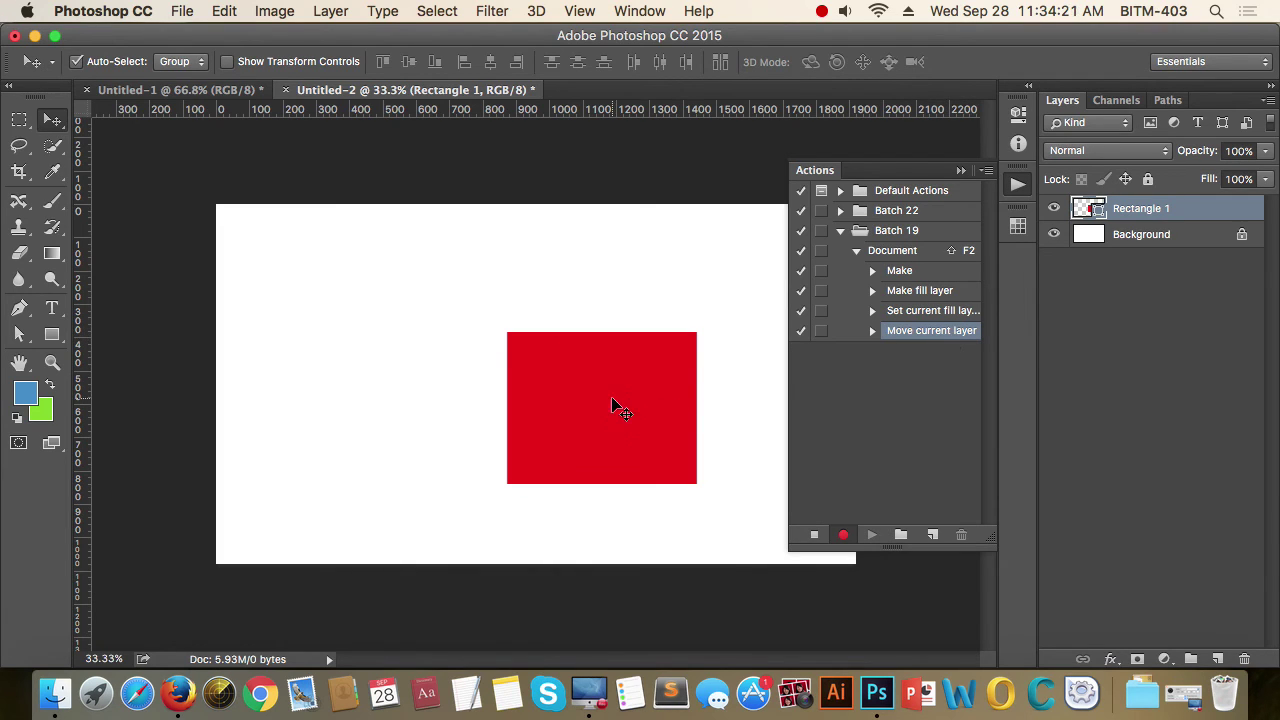
pyautogui.moveTo(600, 403); pyautogui.dragTo(311, 289)
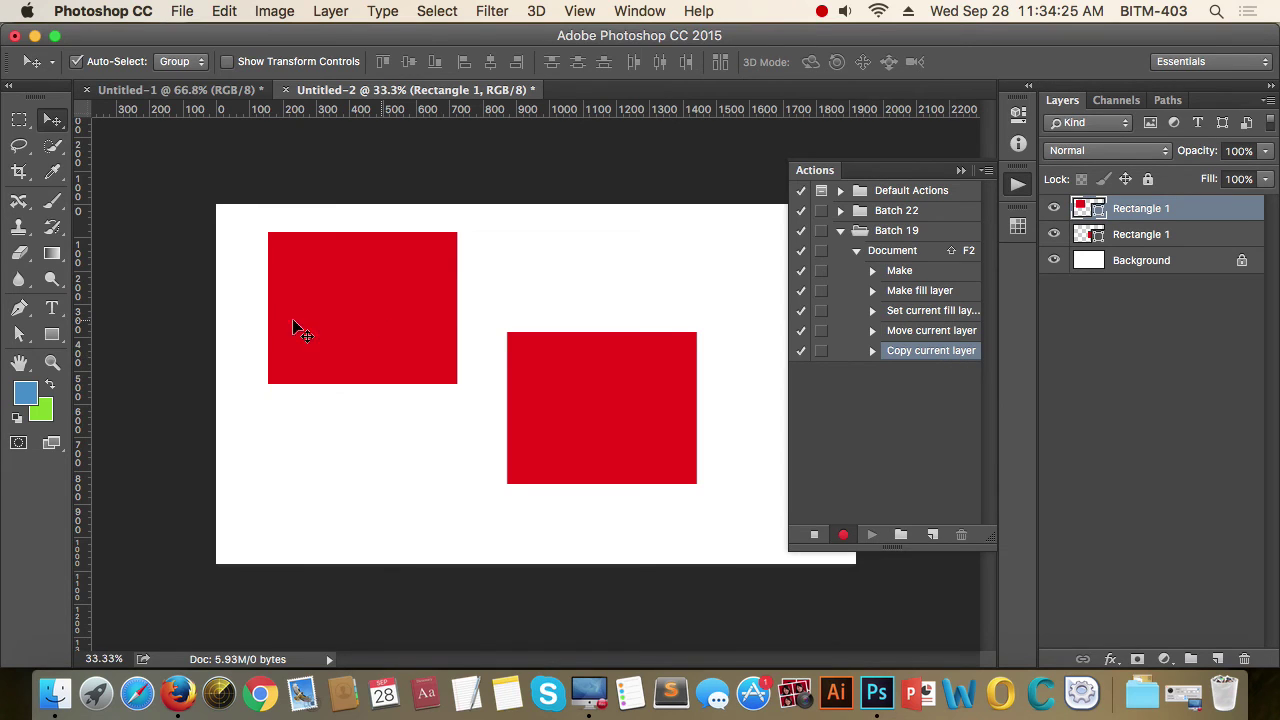
pyautogui.press('Left')
# Recolor the duplicated rectangle in the upper left to light blue
pyautogui.doubleClick(1092, 208)
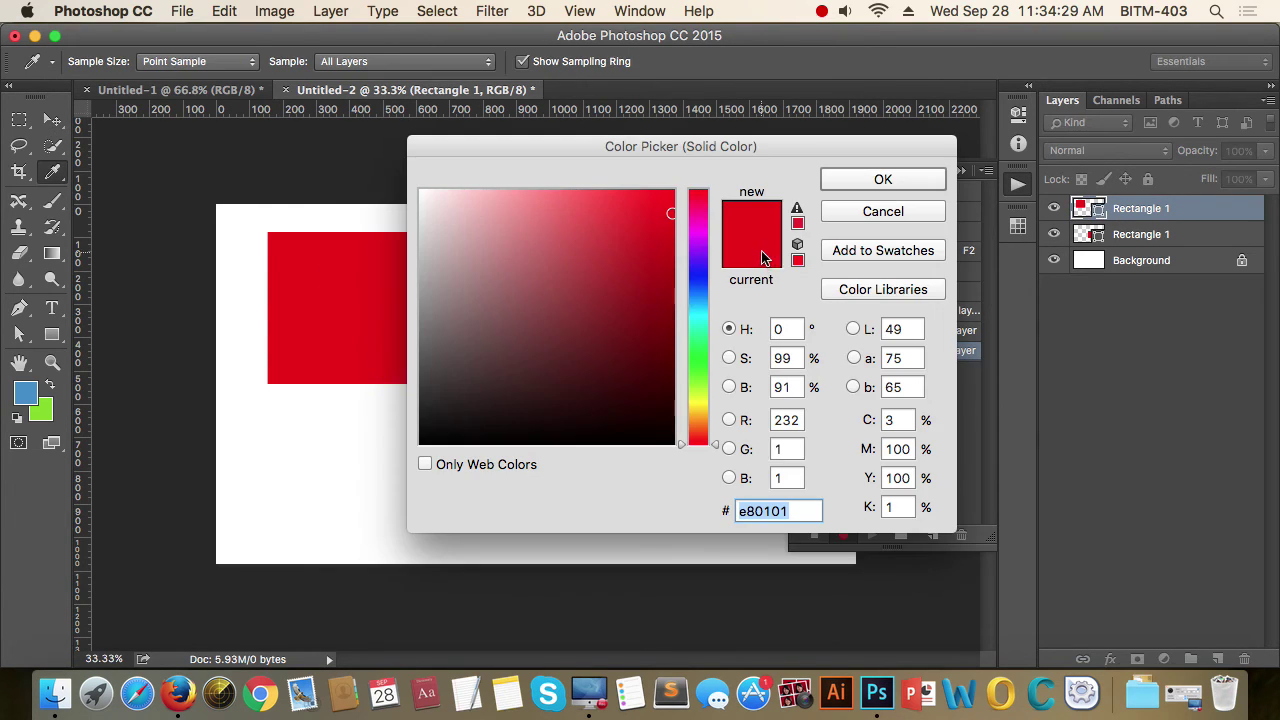
pyautogui.click(707, 308)
pyautogui.moveTo(654, 243); pyautogui.dragTo(663, 217)
pyautogui.click(883, 179)
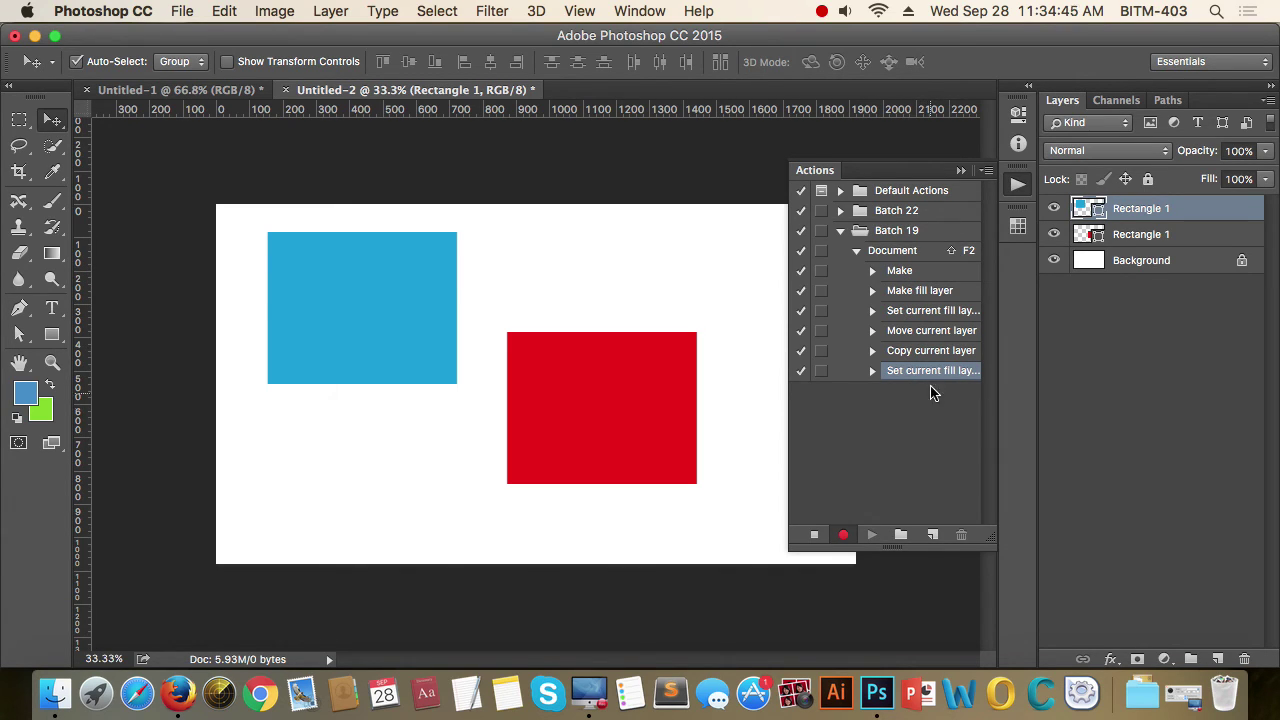
# Stop recording the Document action and check its list of recorded steps
pyautogui.click(856, 250)
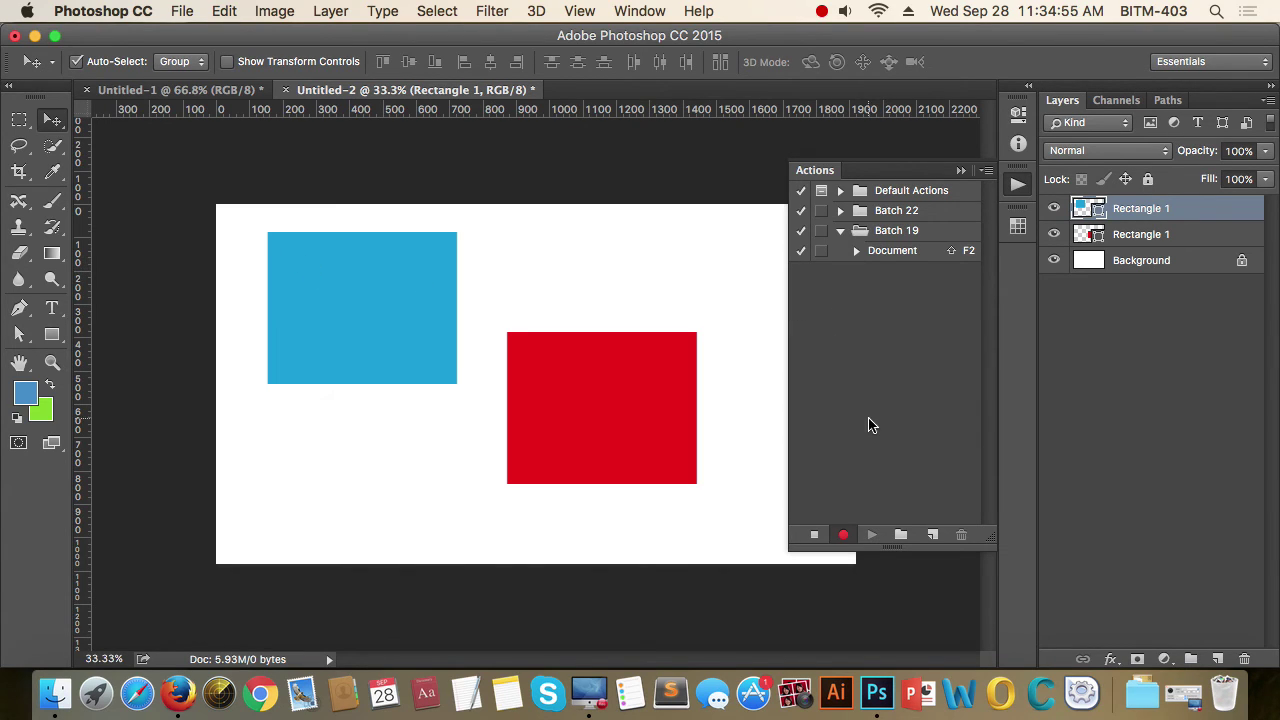
pyautogui.click(815, 537)
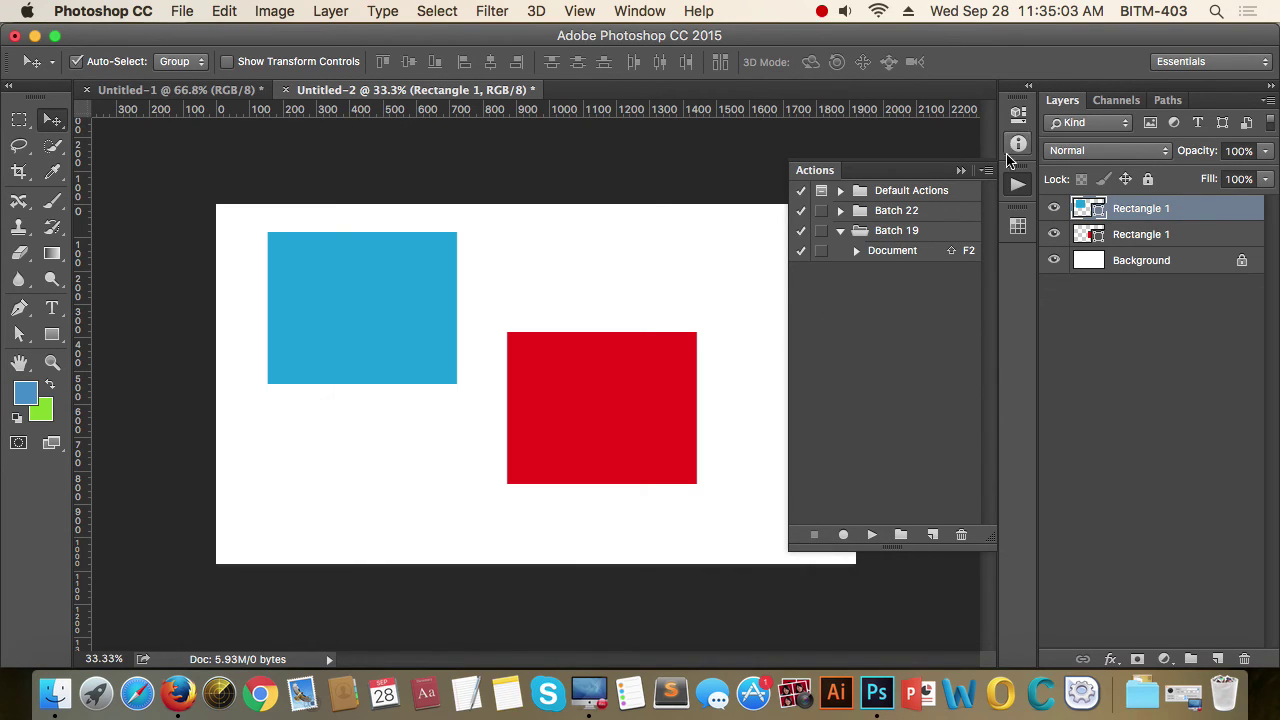
pyautogui.click(856, 250)
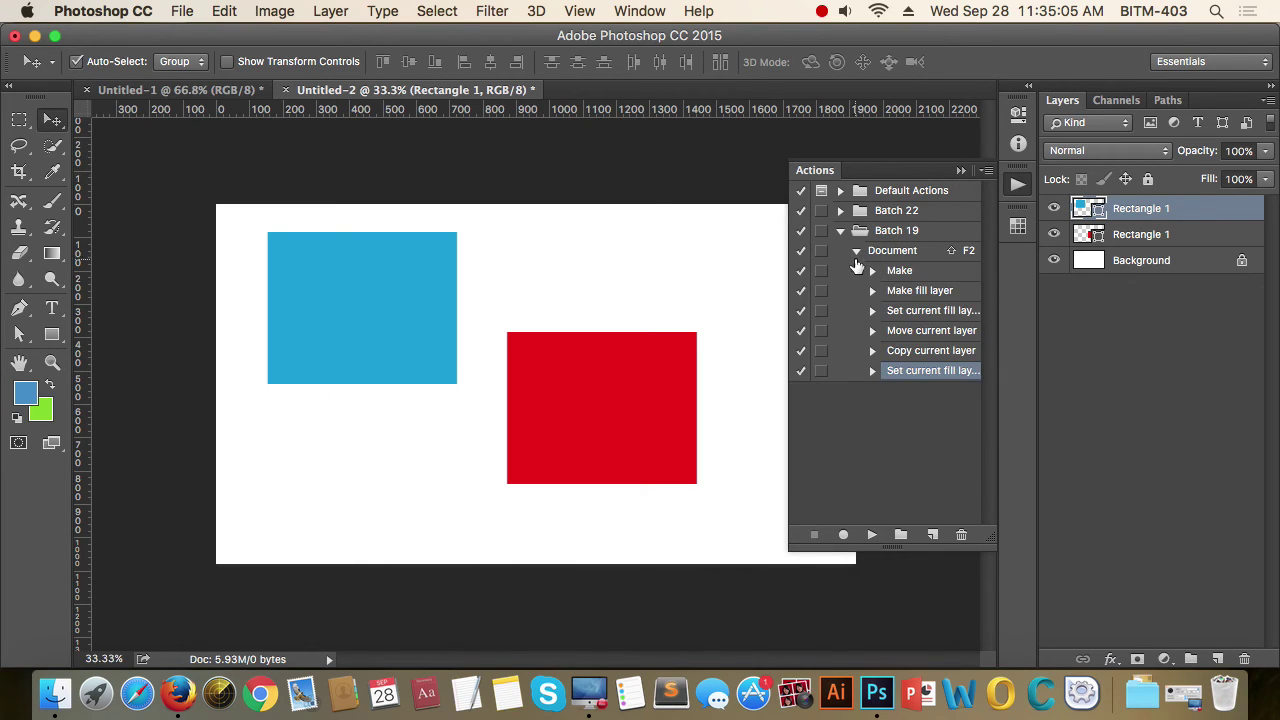
pyautogui.click(856, 250)
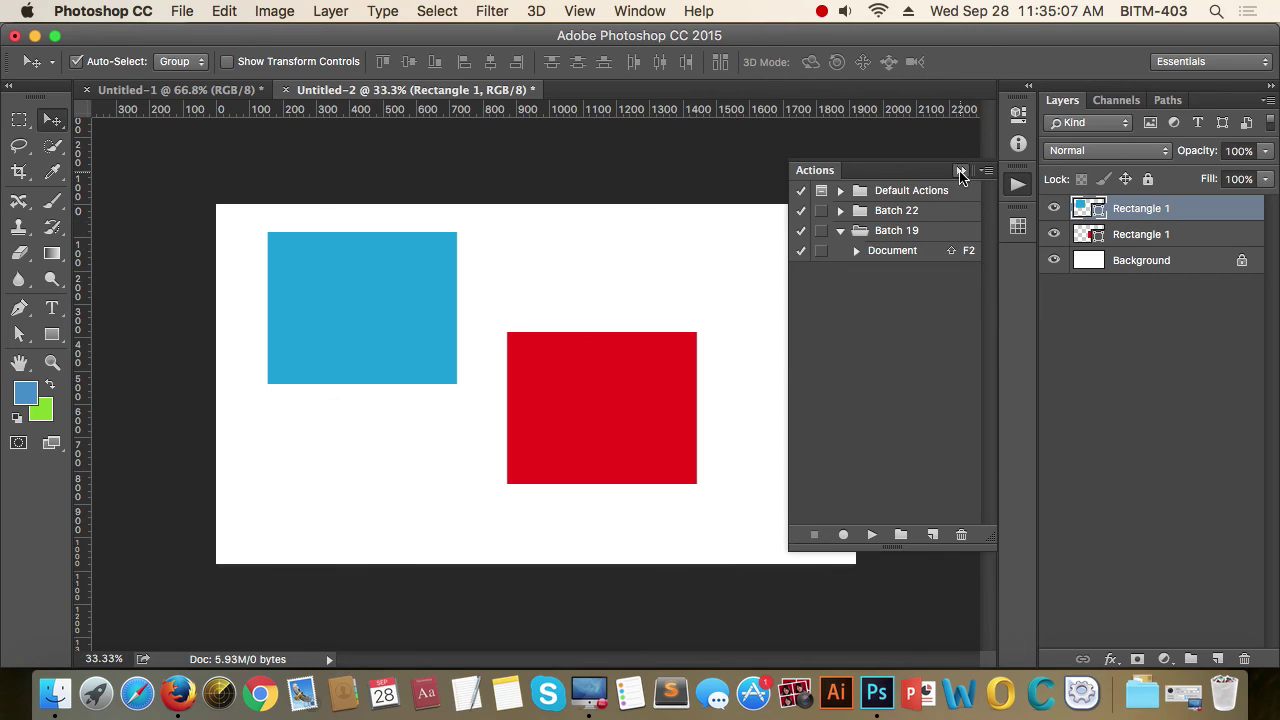
# Close the Untitled-2 document without saving it
pyautogui.click(961, 170)
pyautogui.click(286, 90)
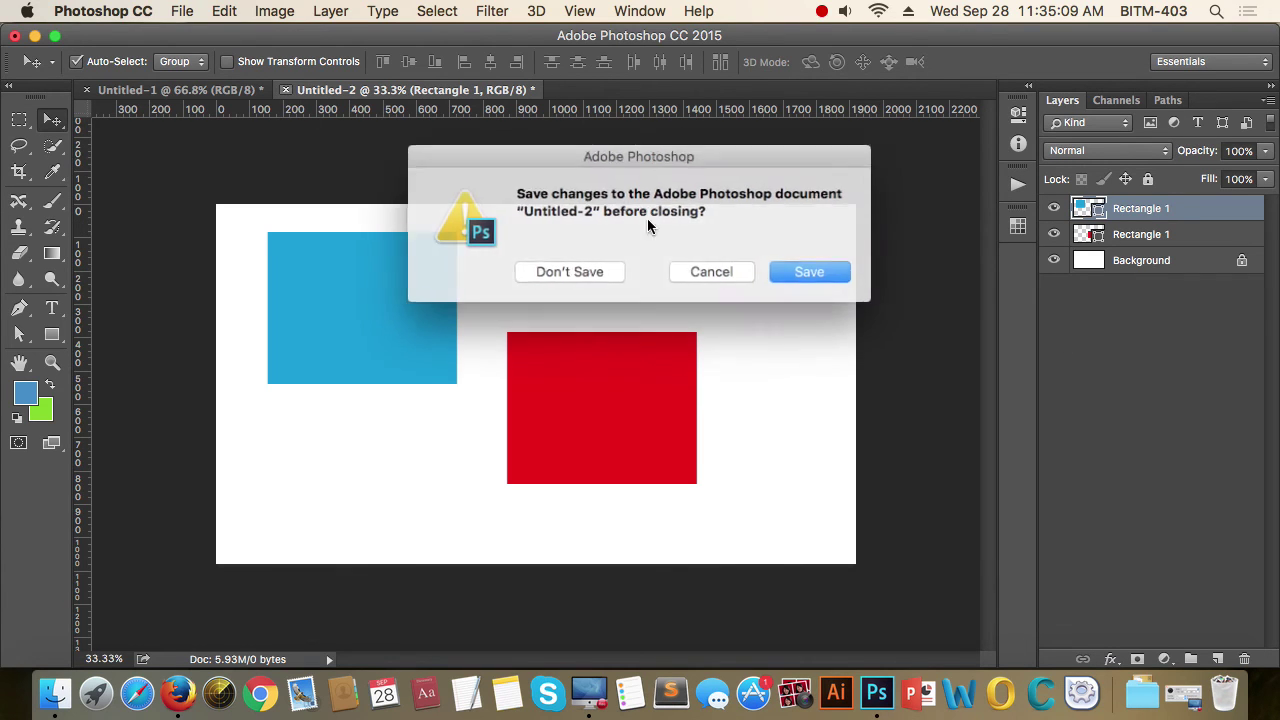
pyautogui.click(590, 268)
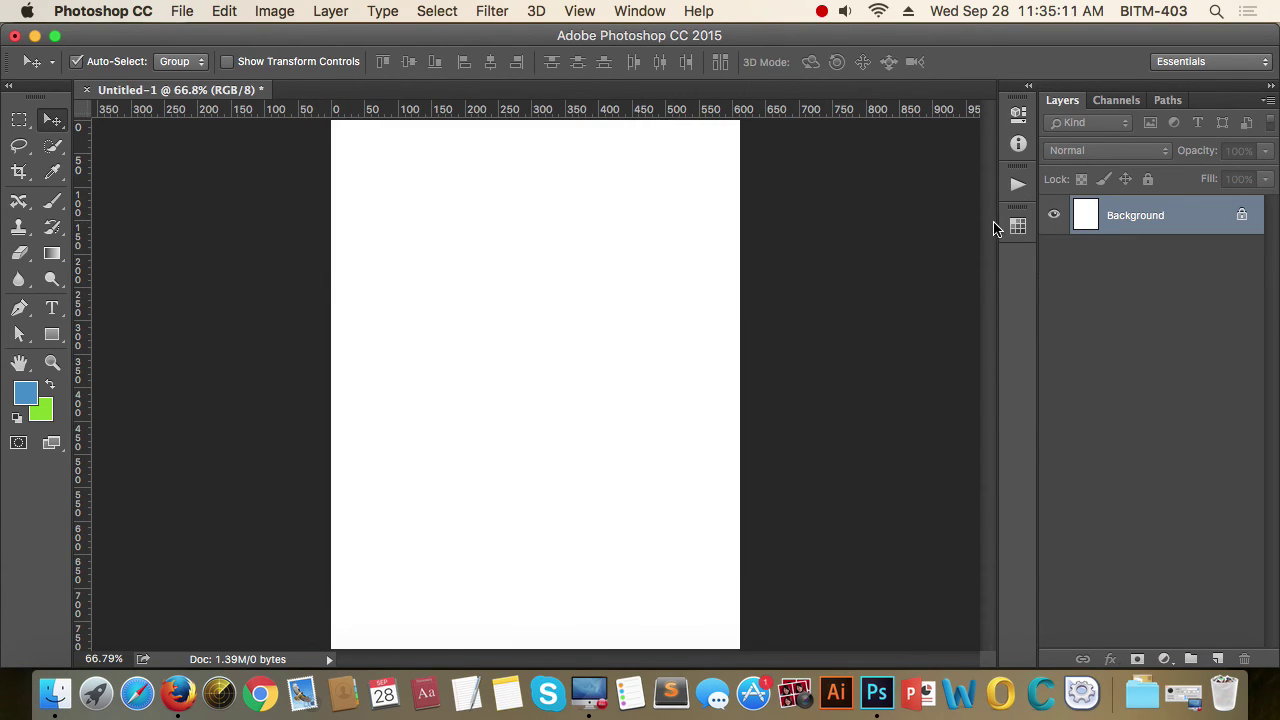
# Play the Document action from the Batch 19 set to rebuild the document with its two rectangles
pyautogui.click(1017, 184)
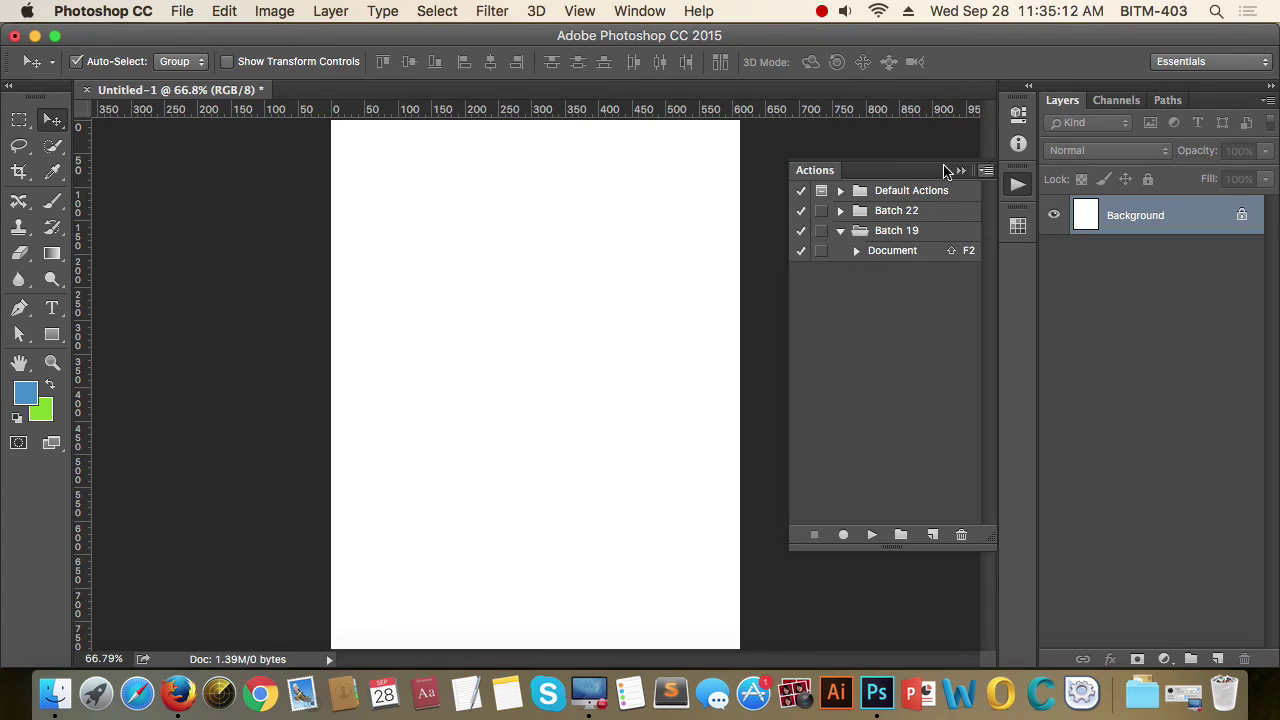
pyautogui.click(910, 251)
pyautogui.click(857, 252)
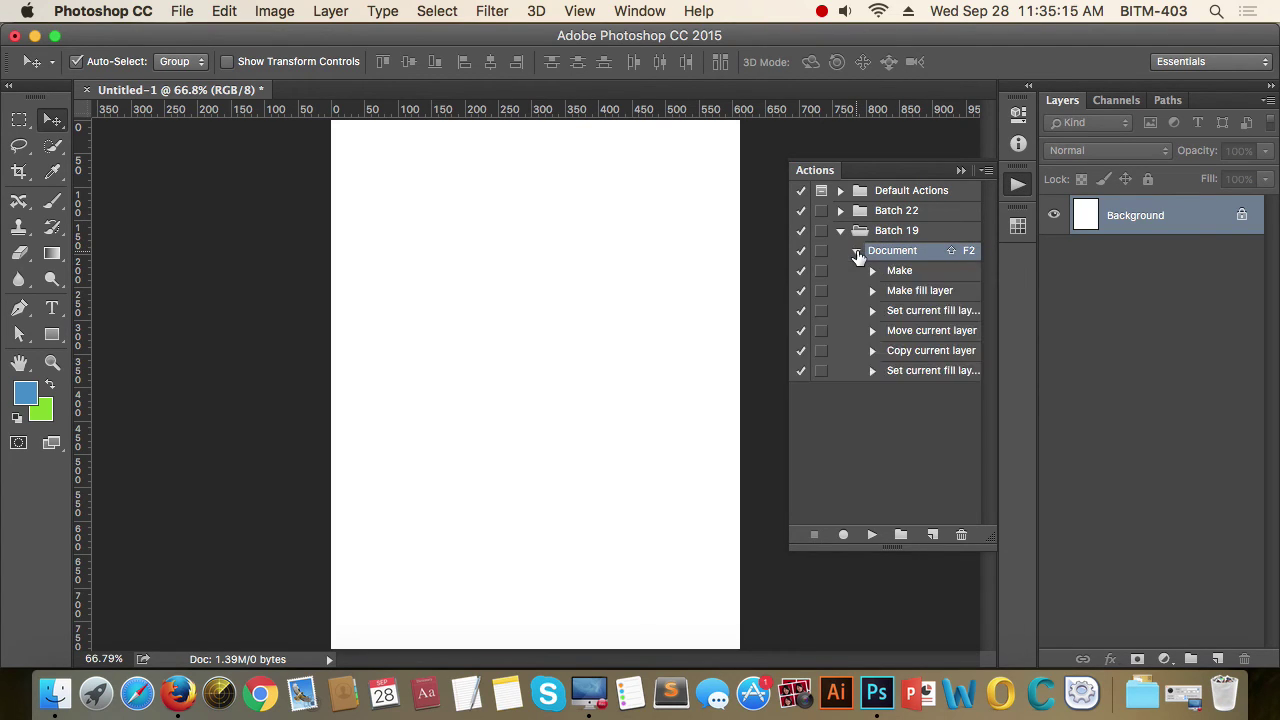
pyautogui.click(857, 252)
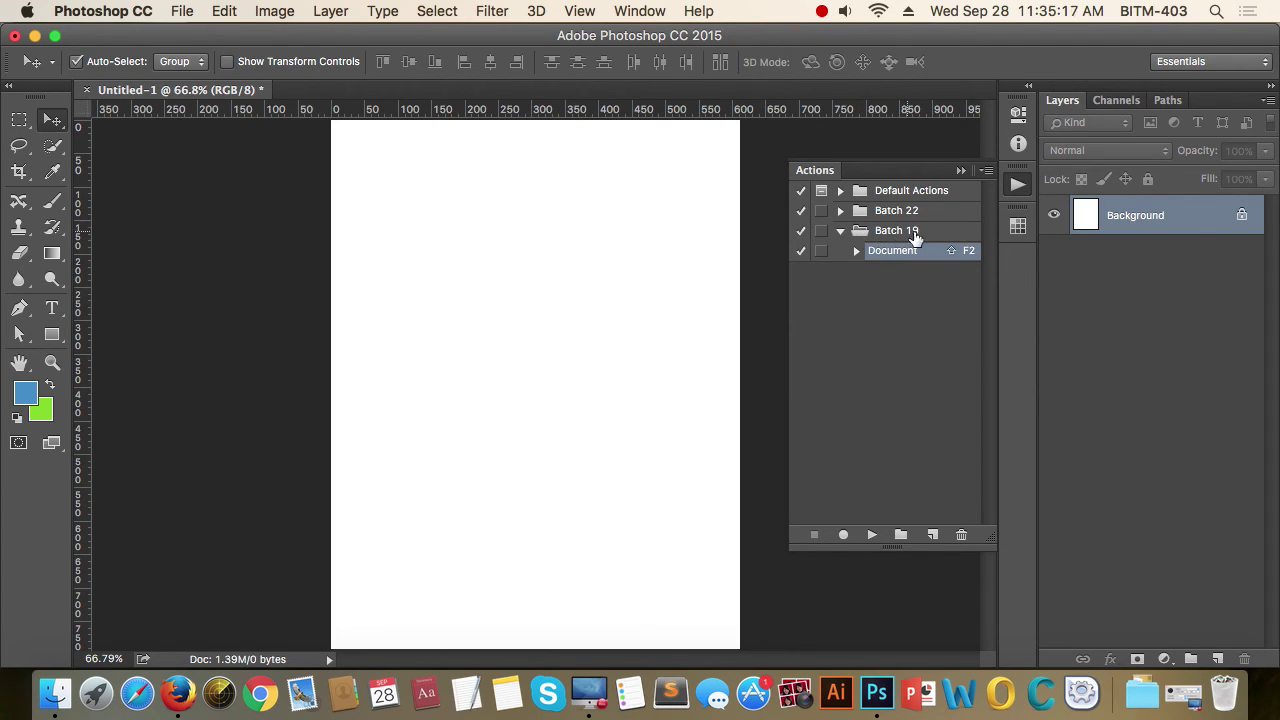
pyautogui.click(856, 252)
pyautogui.click(857, 252)
pyautogui.click(912, 238)
pyautogui.click(897, 251)
pyautogui.click(868, 536)
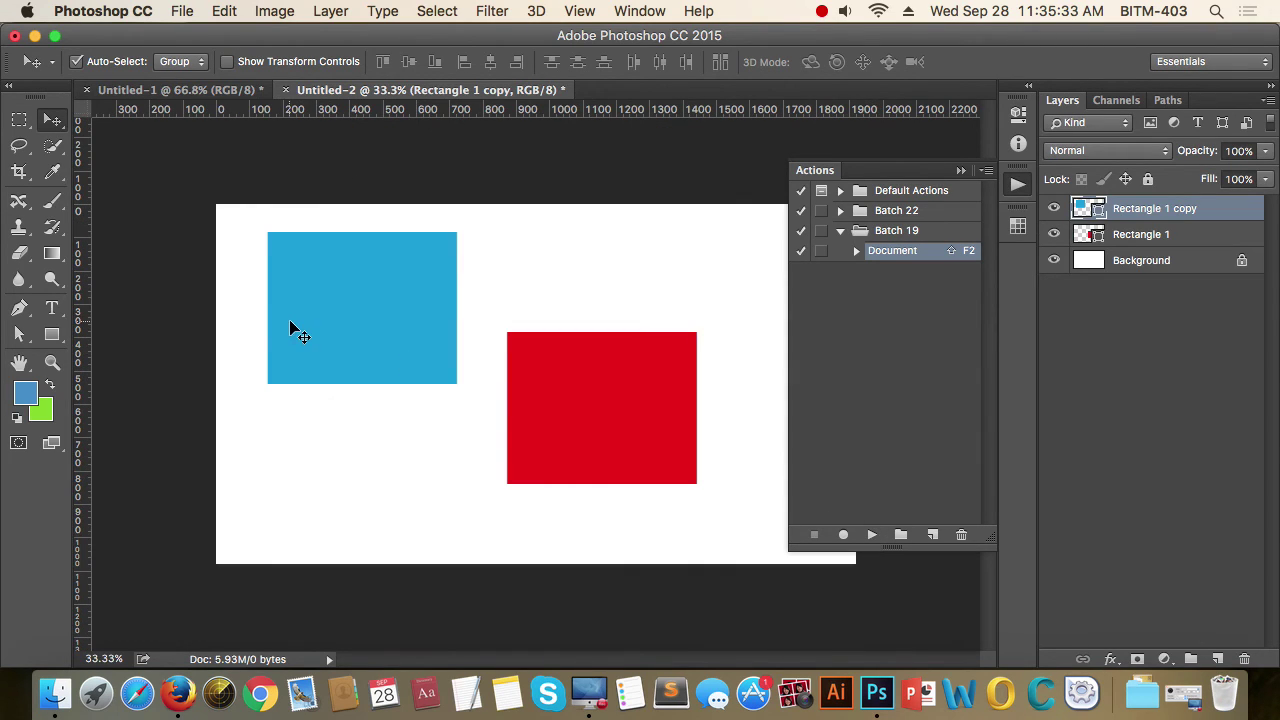
# Resume recording in the Document action and move the red rectangle up and to the right
pyautogui.click(856, 251)
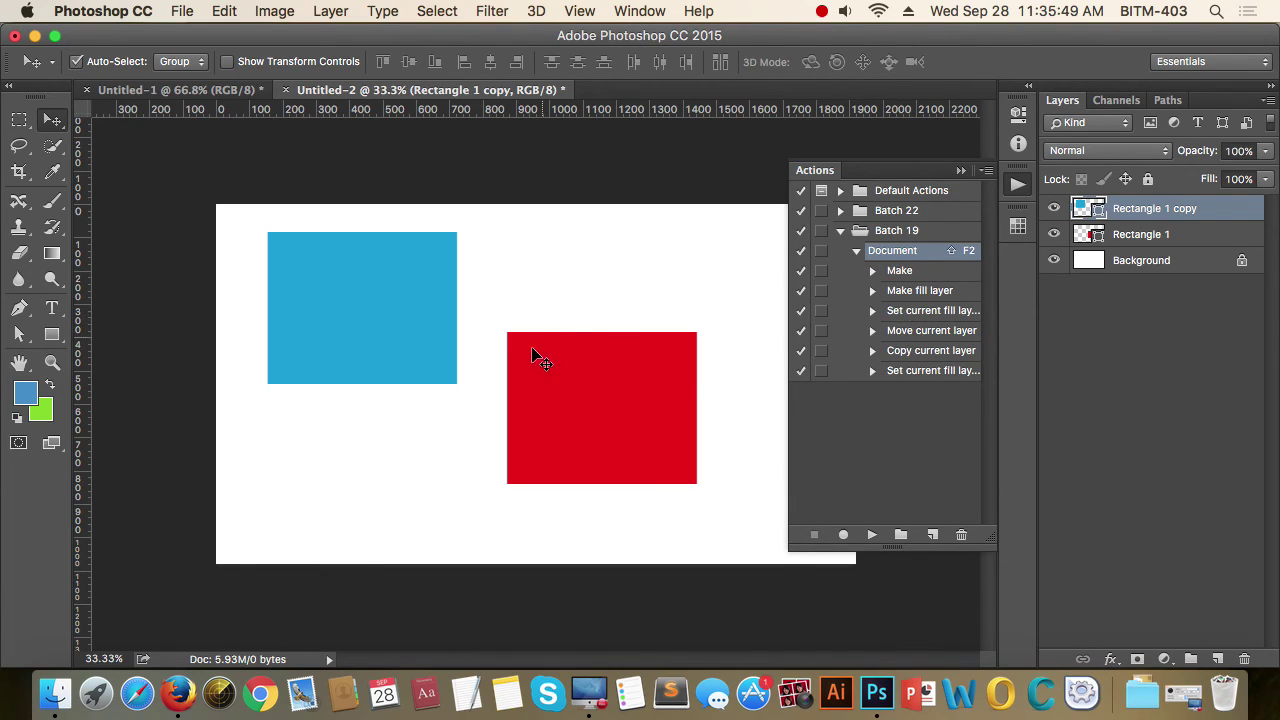
pyautogui.click(845, 535)
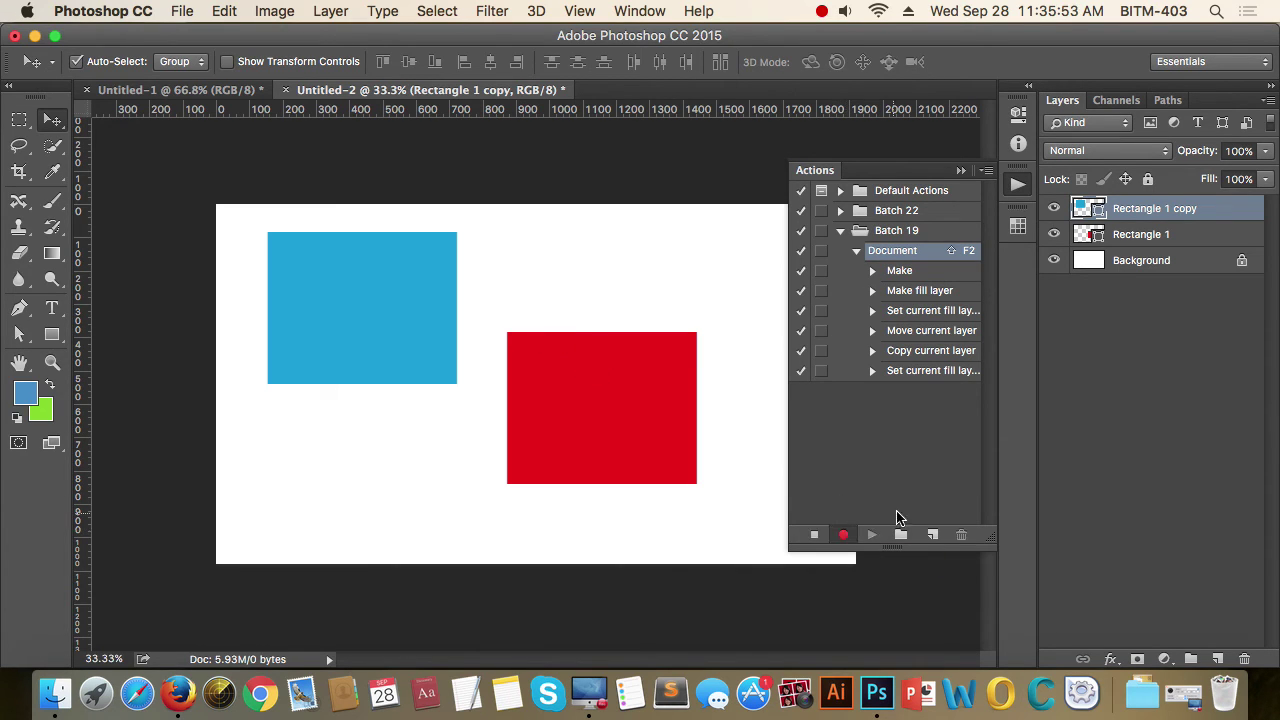
pyautogui.moveTo(597, 383); pyautogui.dragTo(665, 294)
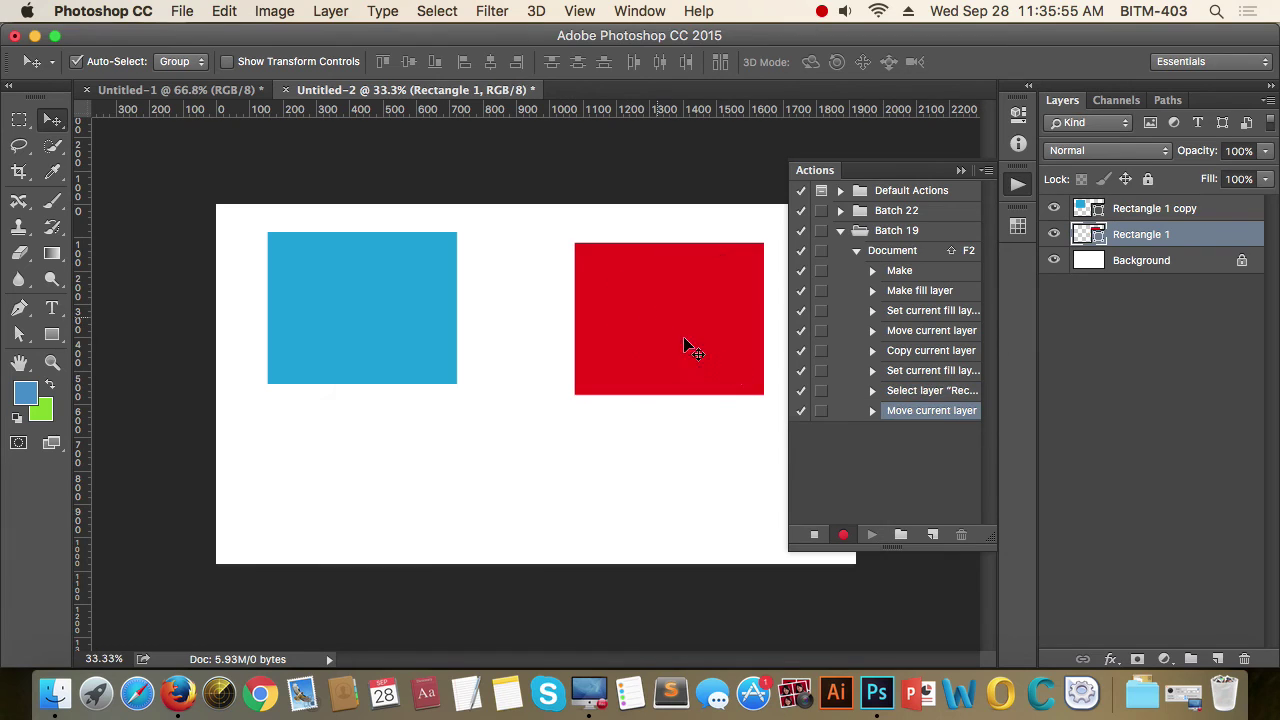
# Record moving the blue rectangle down and to the right in the Document action, and stop recording
pyautogui.moveTo(389, 286); pyautogui.dragTo(437, 373)
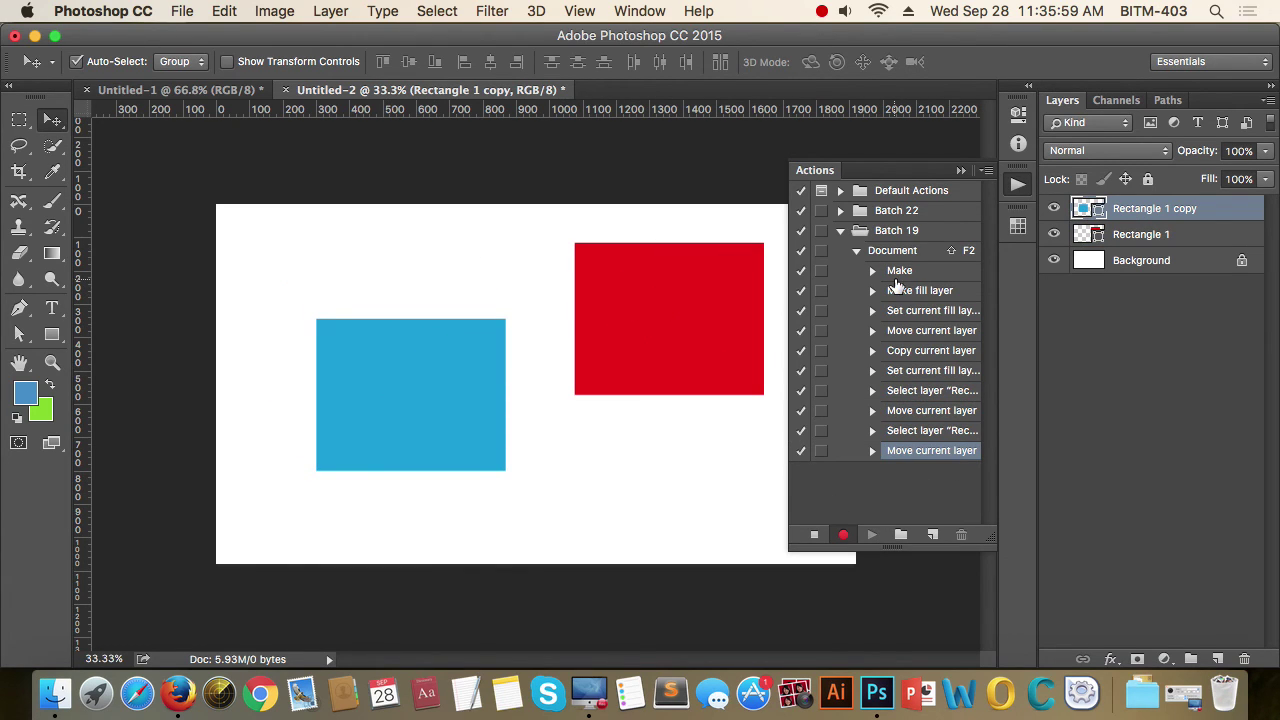
pyautogui.click(814, 536)
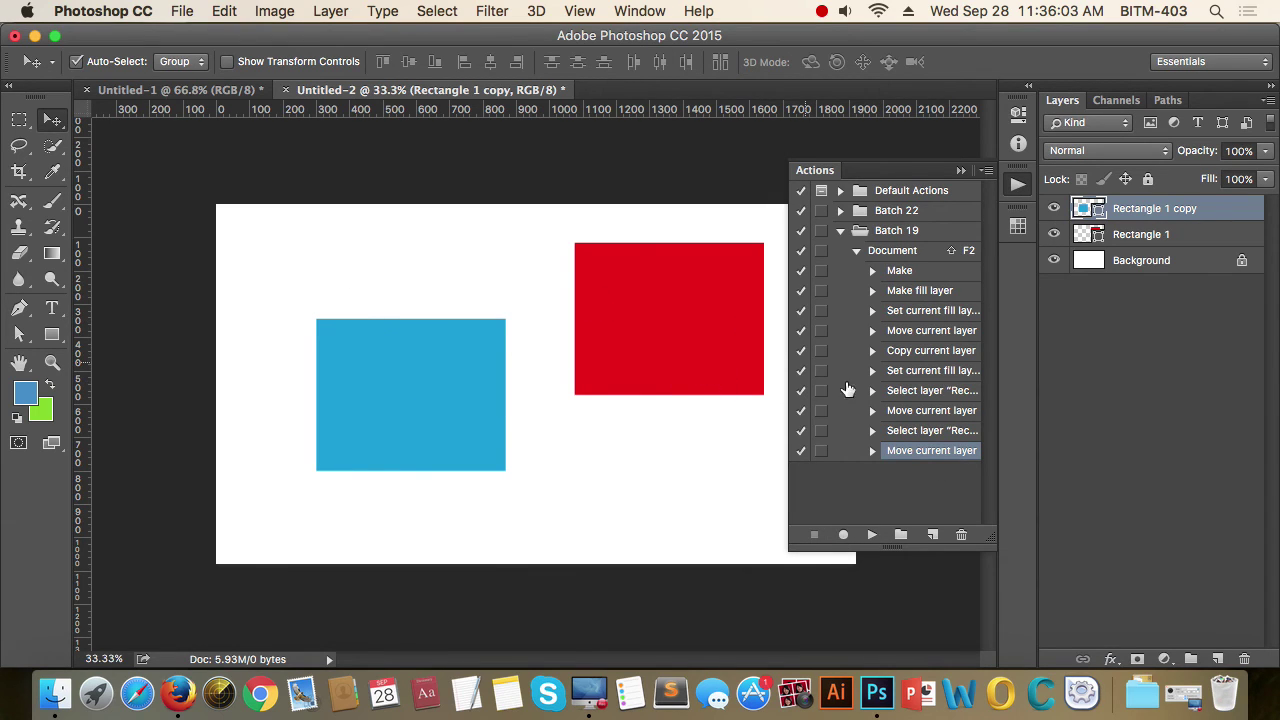
# Play the extended Document action and view the rectangles in the newly built document
pyautogui.click(856, 251)
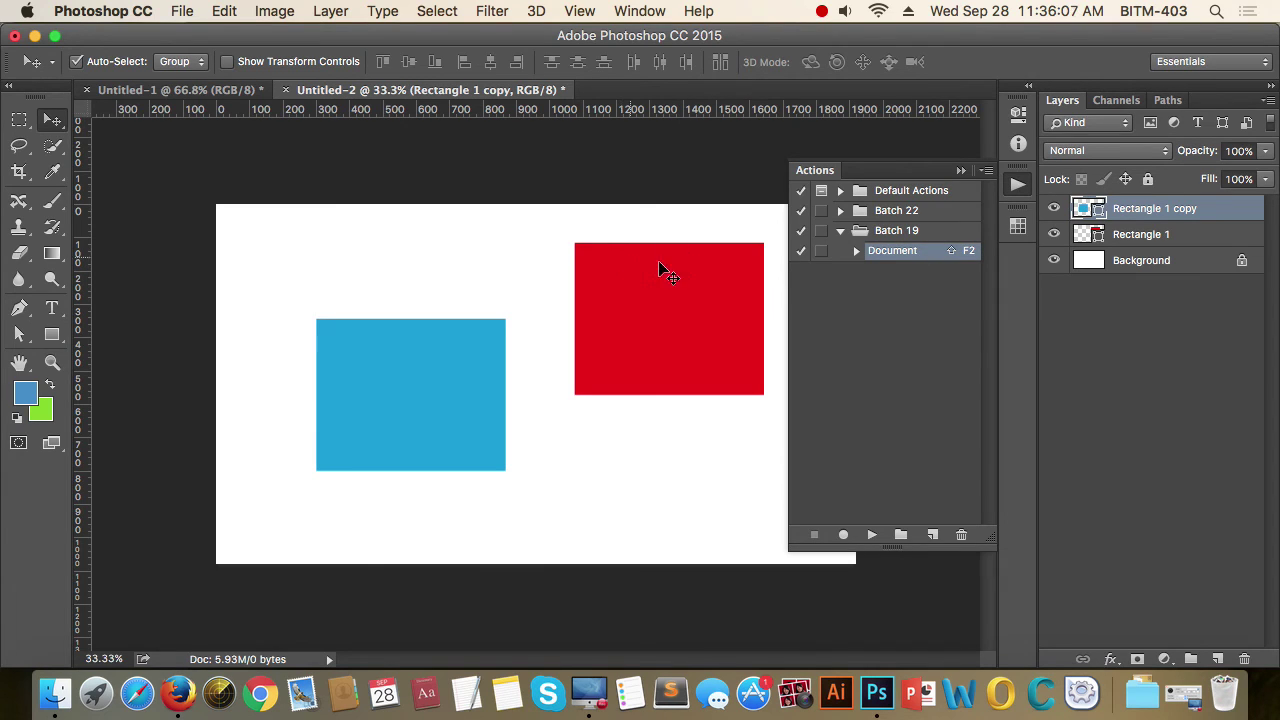
pyautogui.click(872, 535)
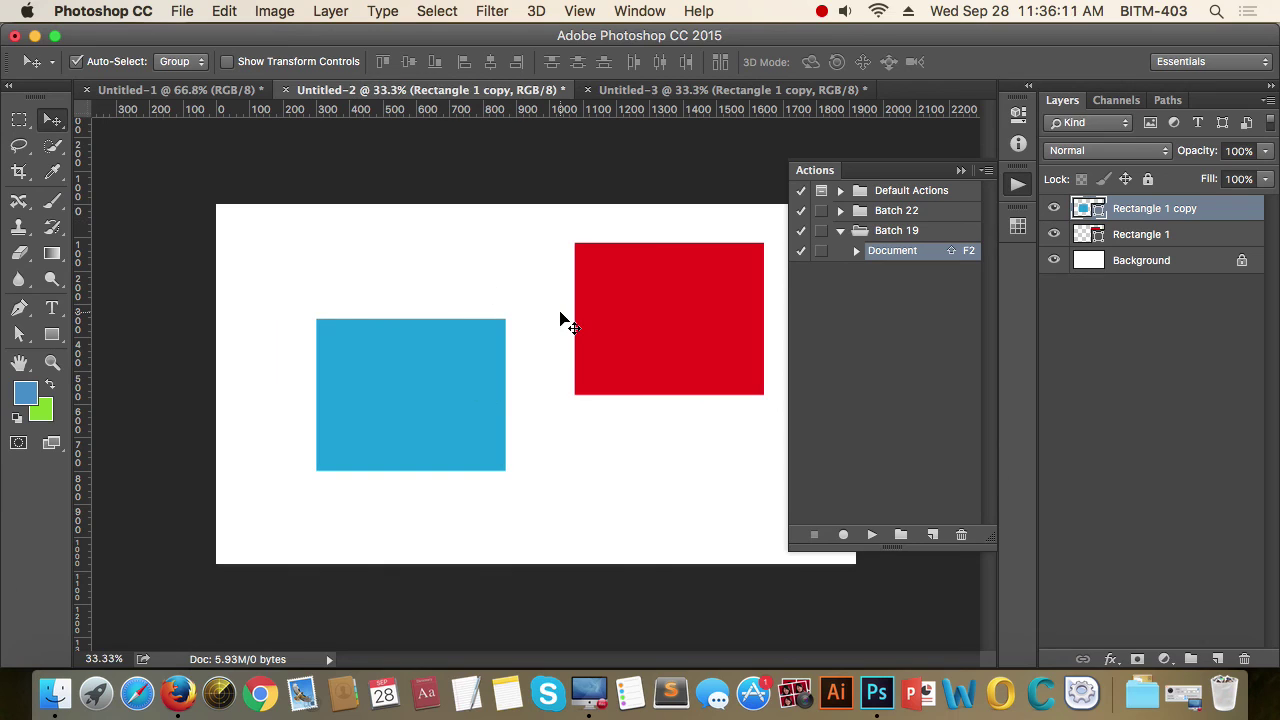
pyautogui.click(676, 92)
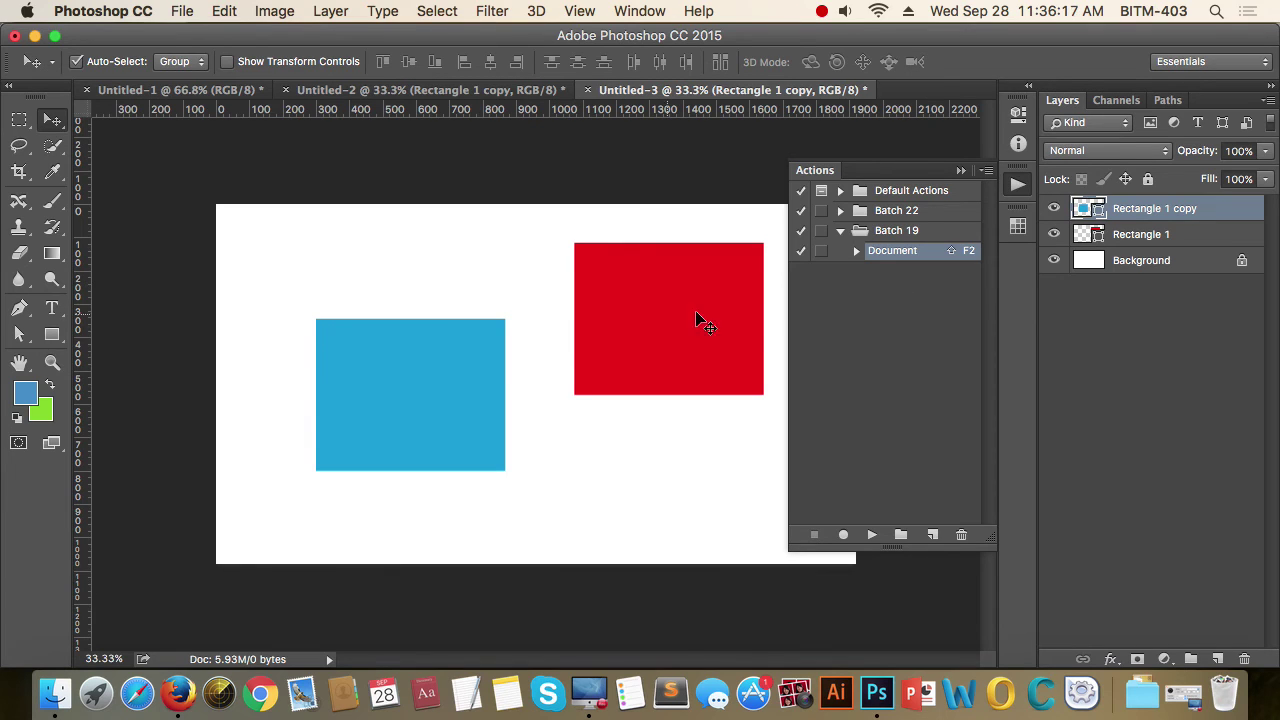
# Delete the last Move current layer and Select layer steps from the Document action, and collapse the action list
pyautogui.click(857, 251)
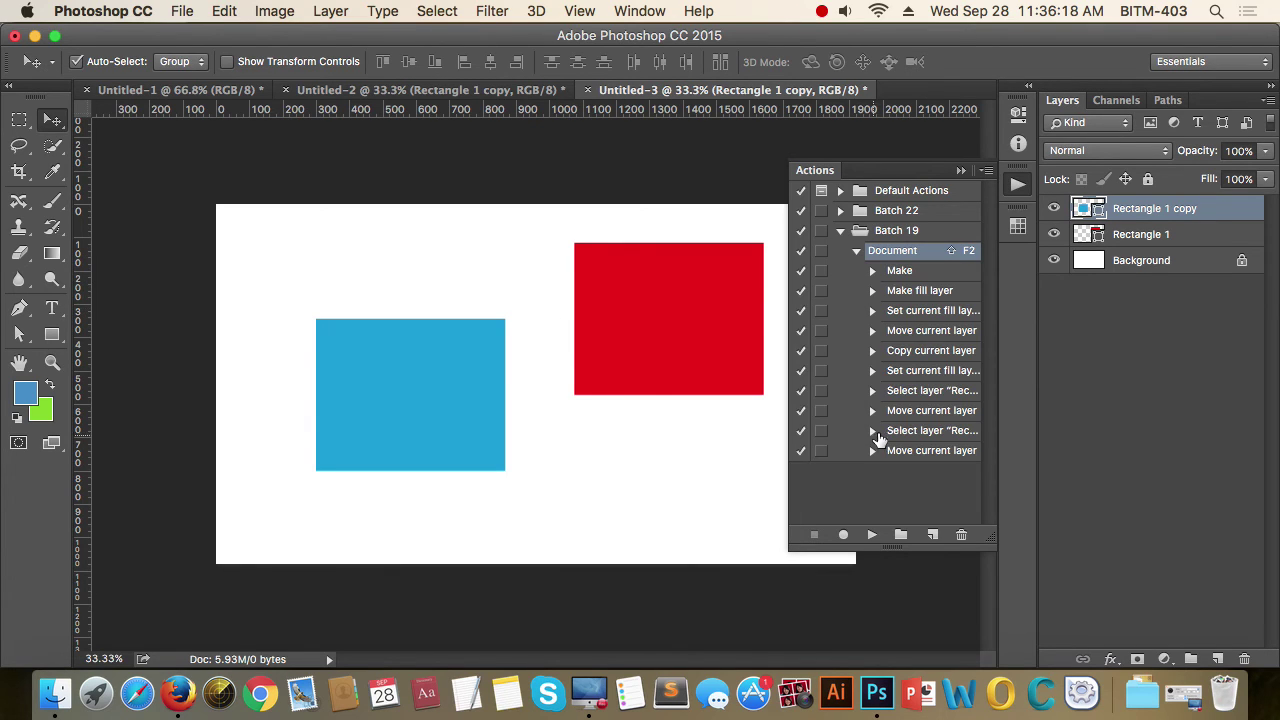
pyautogui.click(856, 251)
pyautogui.click(855, 251)
pyautogui.click(929, 451)
pyautogui.click(960, 535)
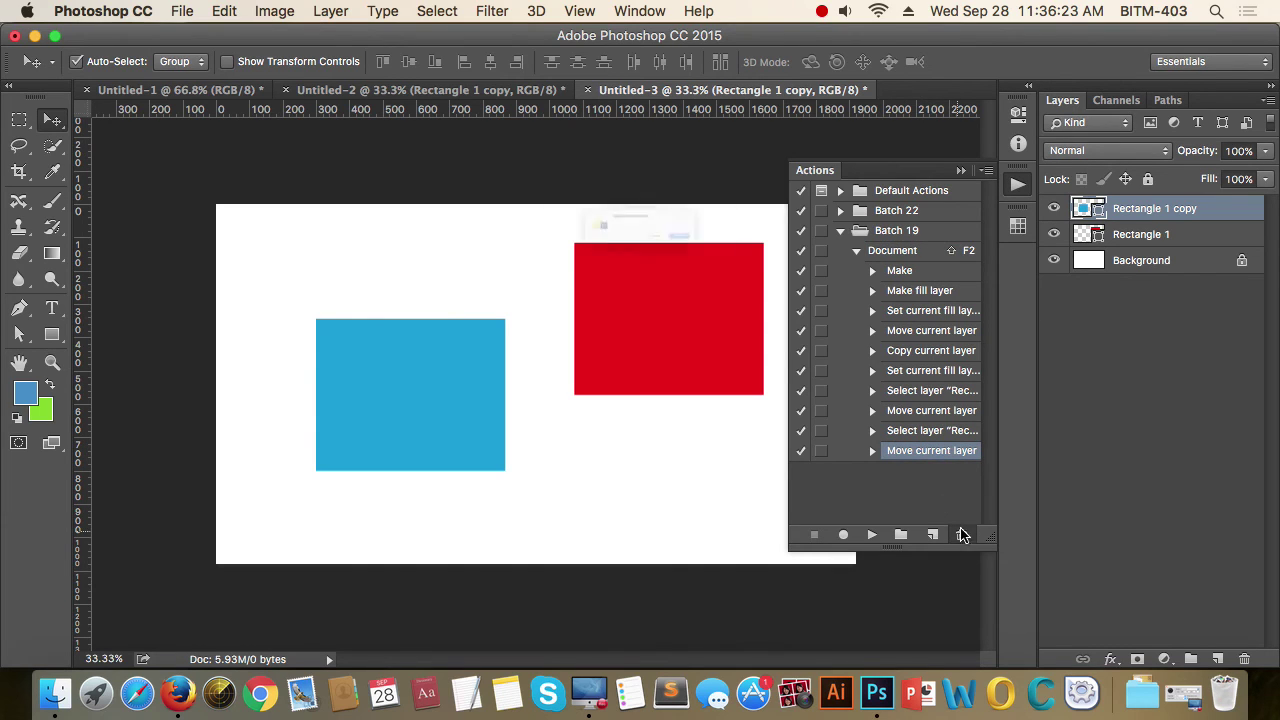
pyautogui.click(780, 271)
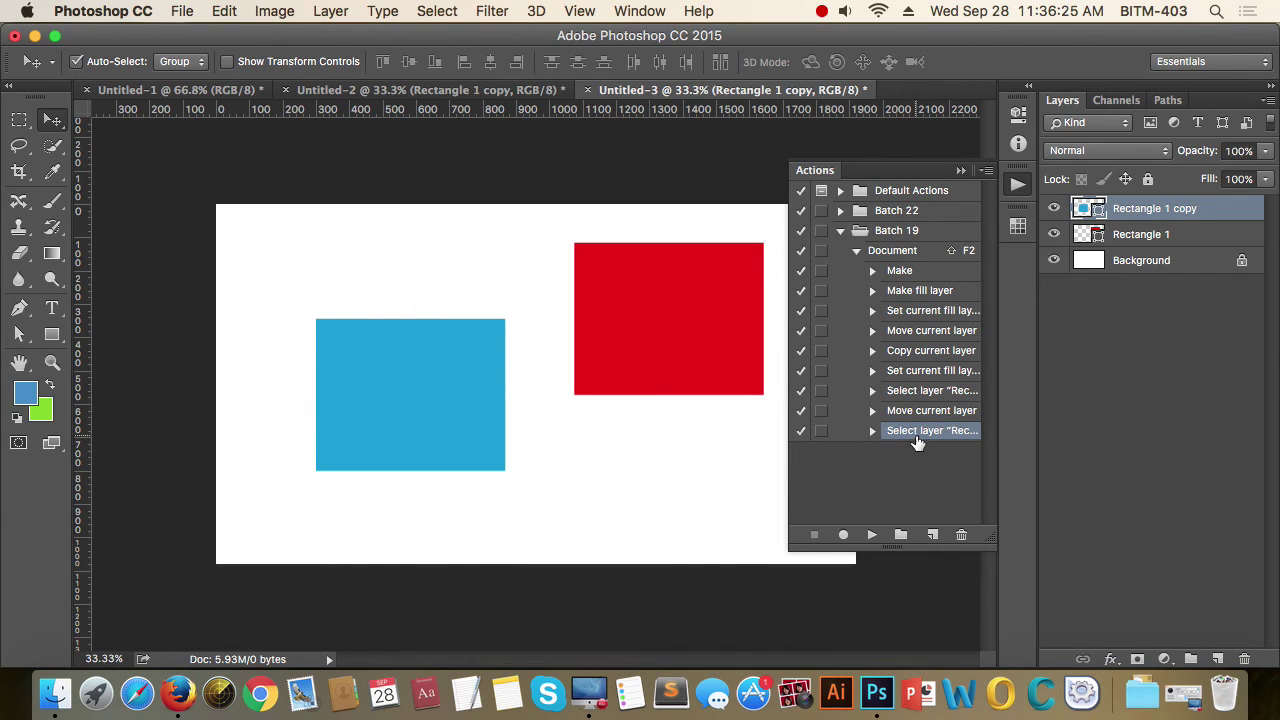
pyautogui.click(961, 536)
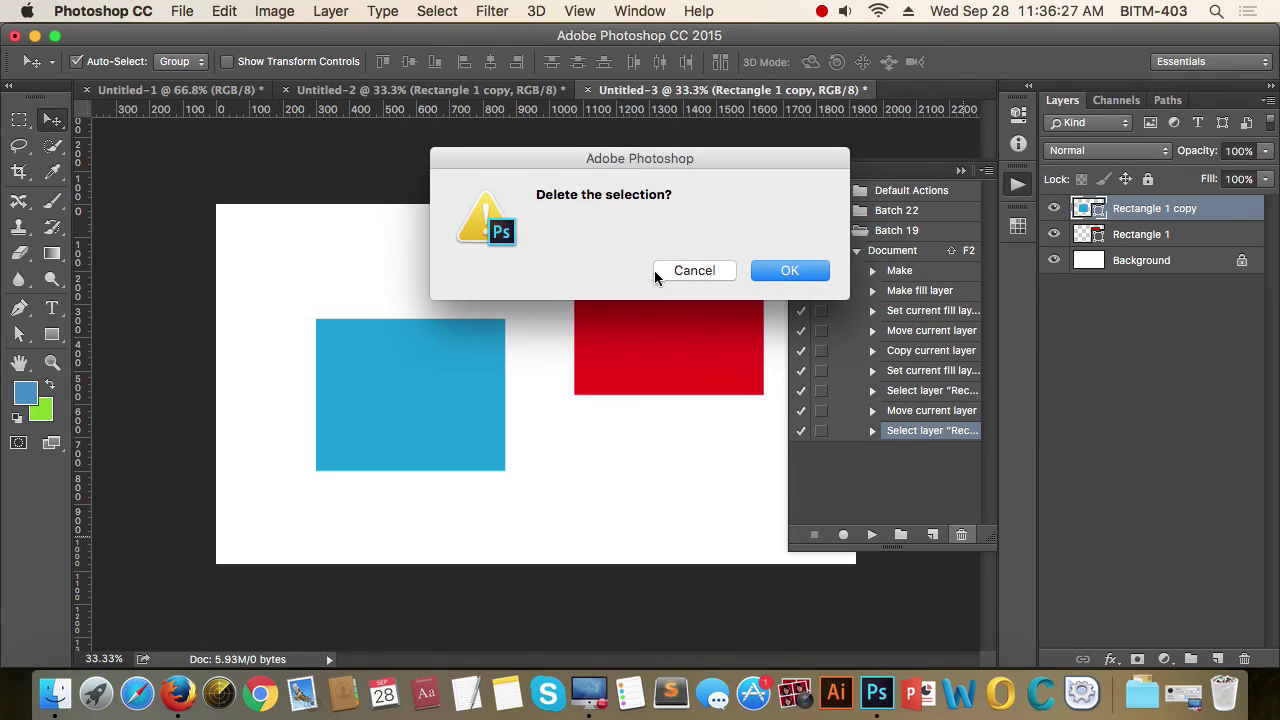
pyautogui.click(790, 271)
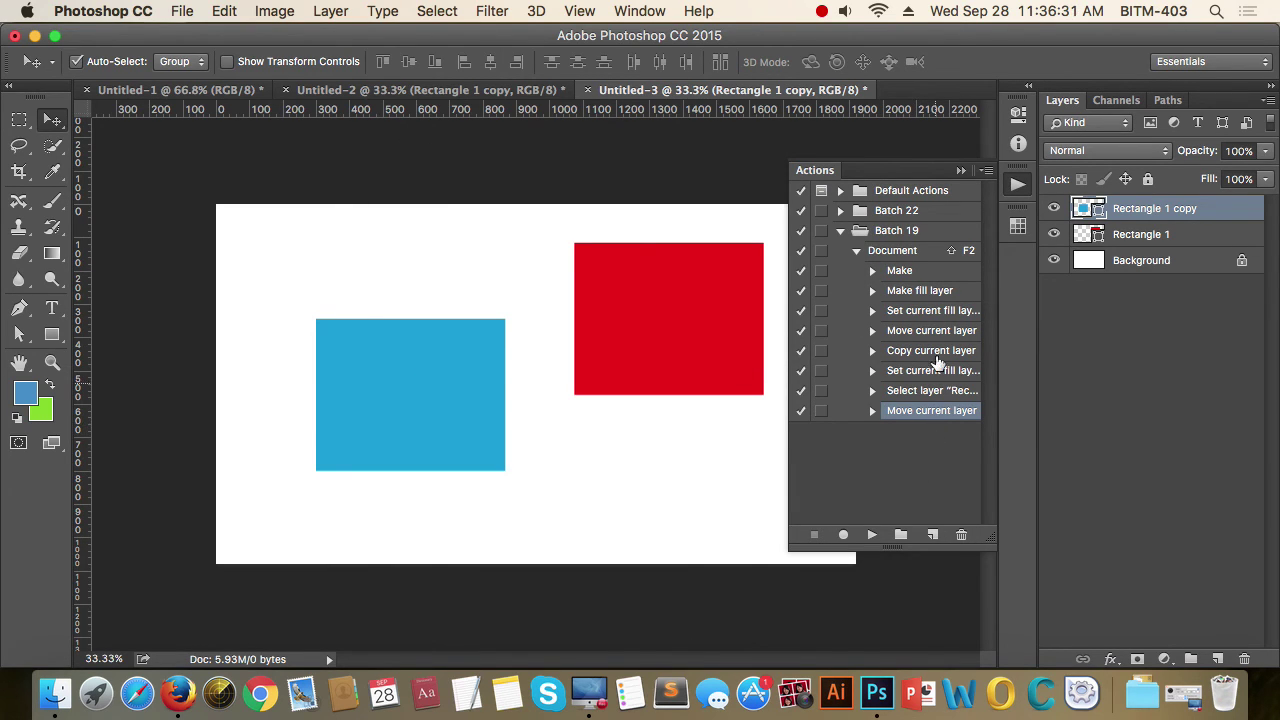
pyautogui.click(856, 252)
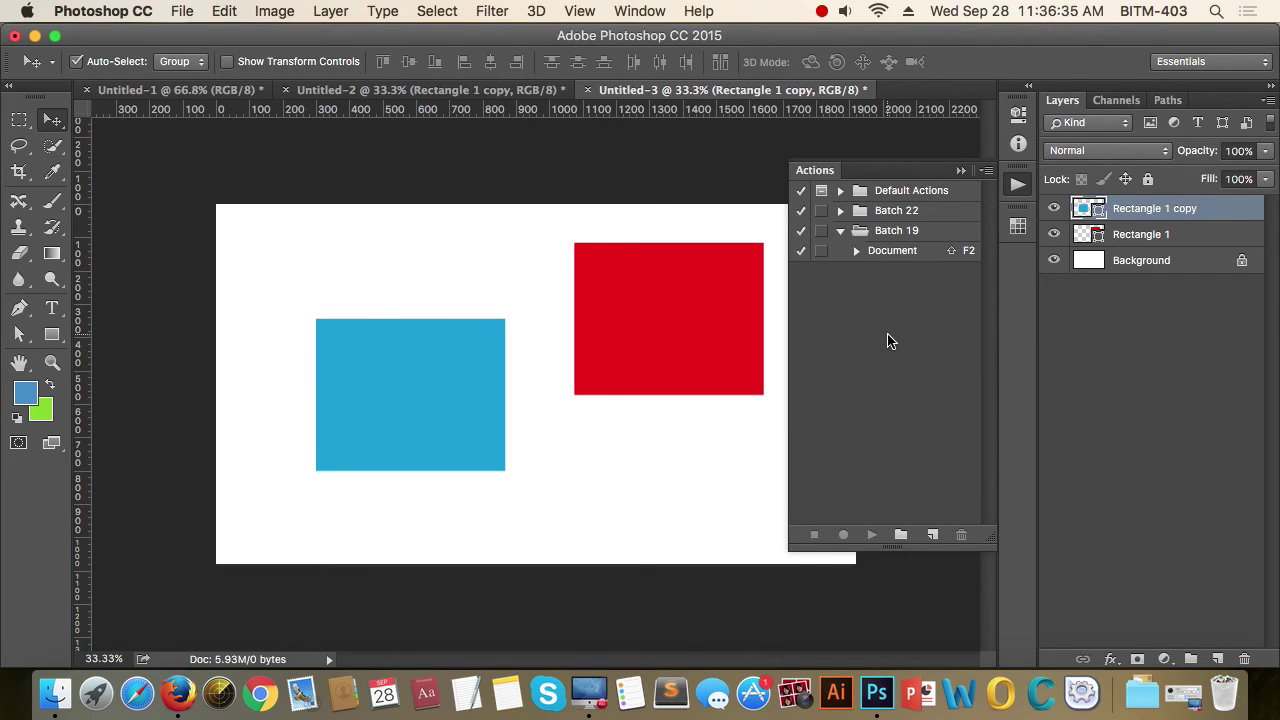
pyautogui.click(961, 171)
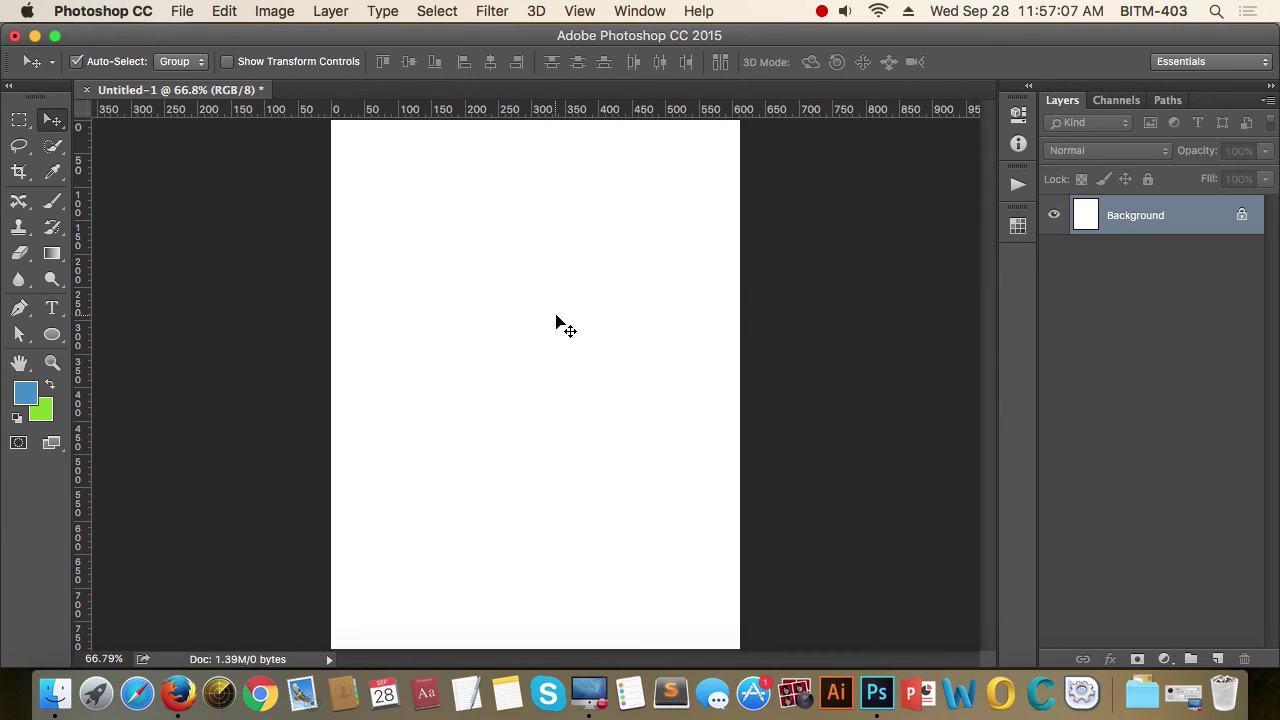
# Open child-images-7.jpg from the desktop as its own document in Adobe Photoshop CC 2015
pyautogui.press('F11')
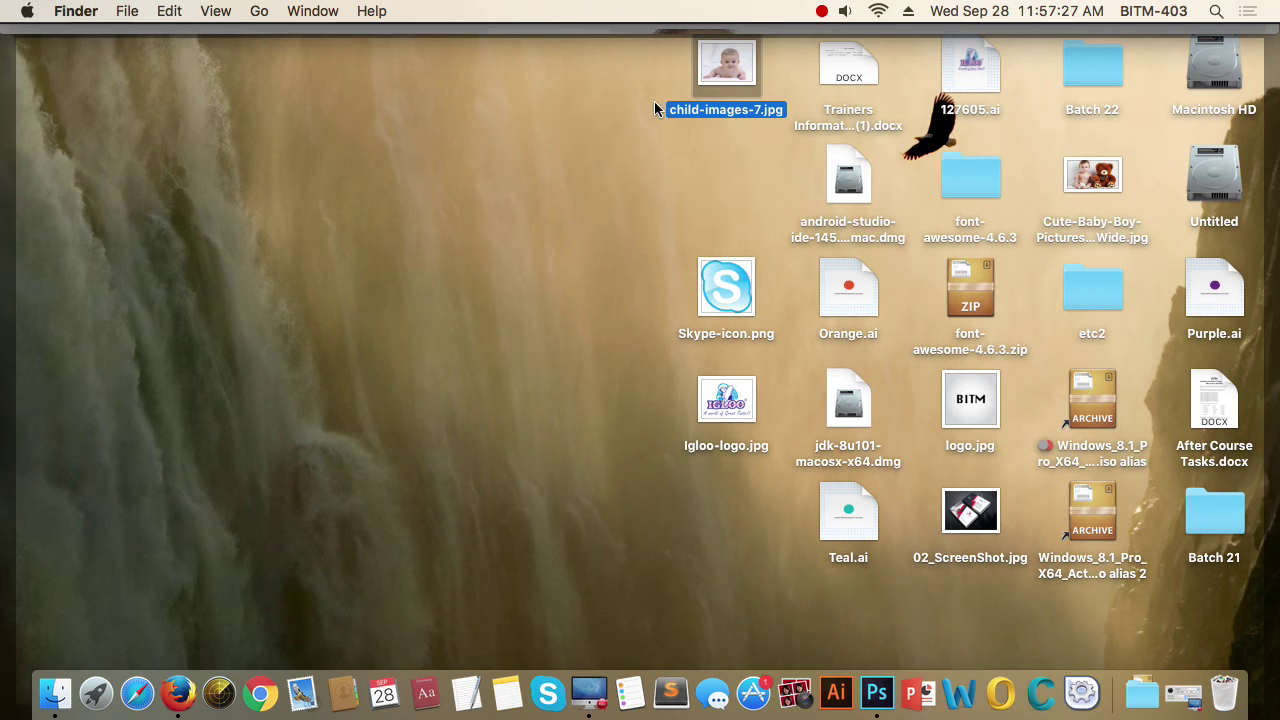
pyautogui.rightClick(730, 67)
pyautogui.moveTo(771, 90)
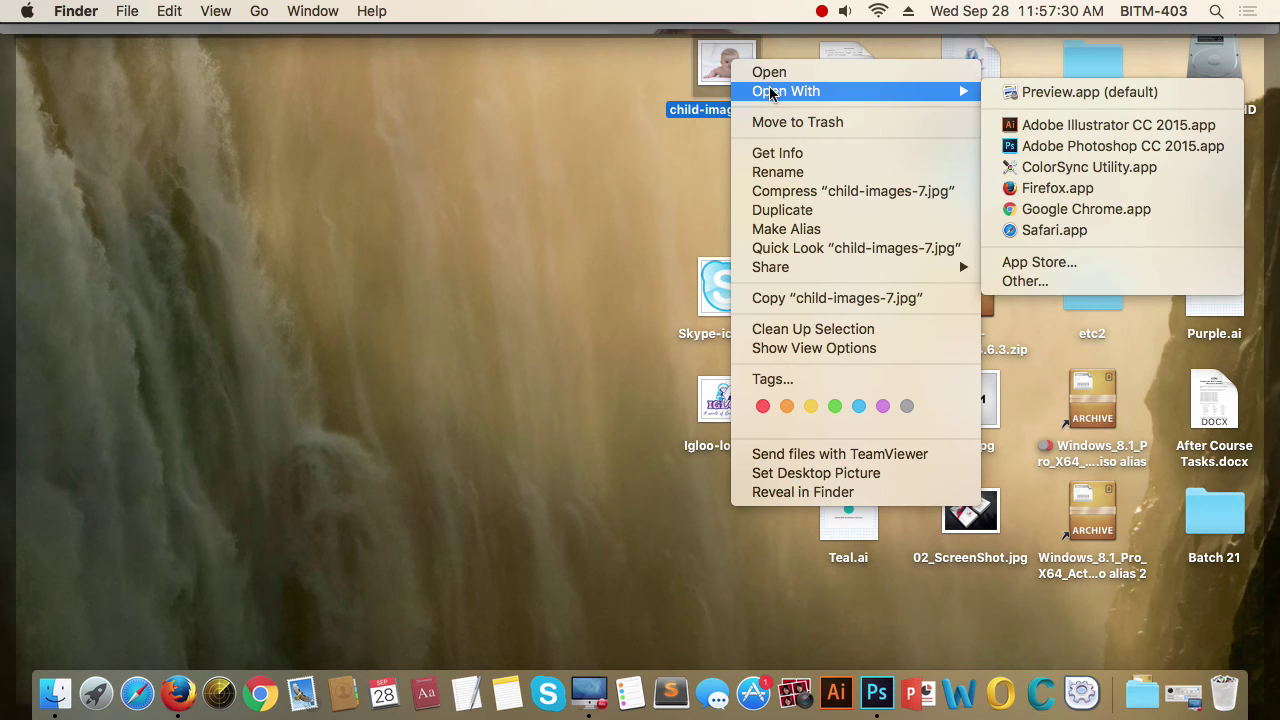
pyautogui.click(1082, 150)
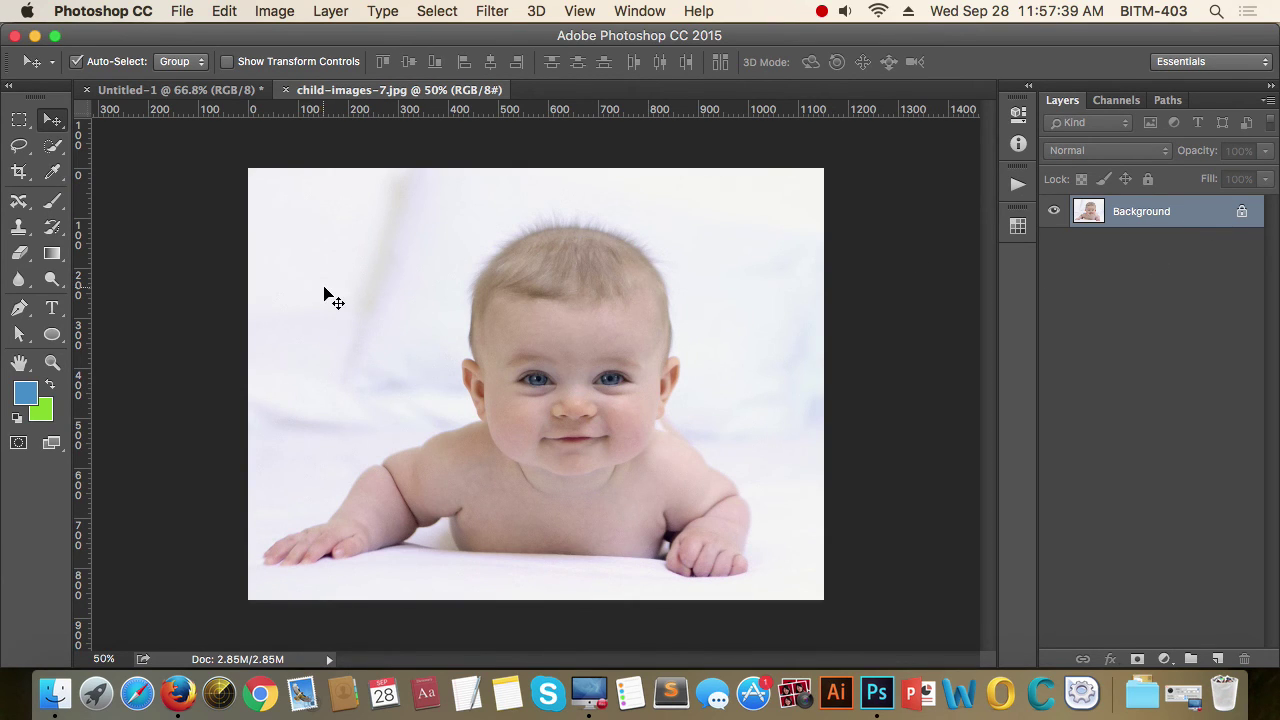
# Place child-images-7.jpg from the desktop into Untitled-1 as a layer at its fitted size
pyautogui.click(210, 92)
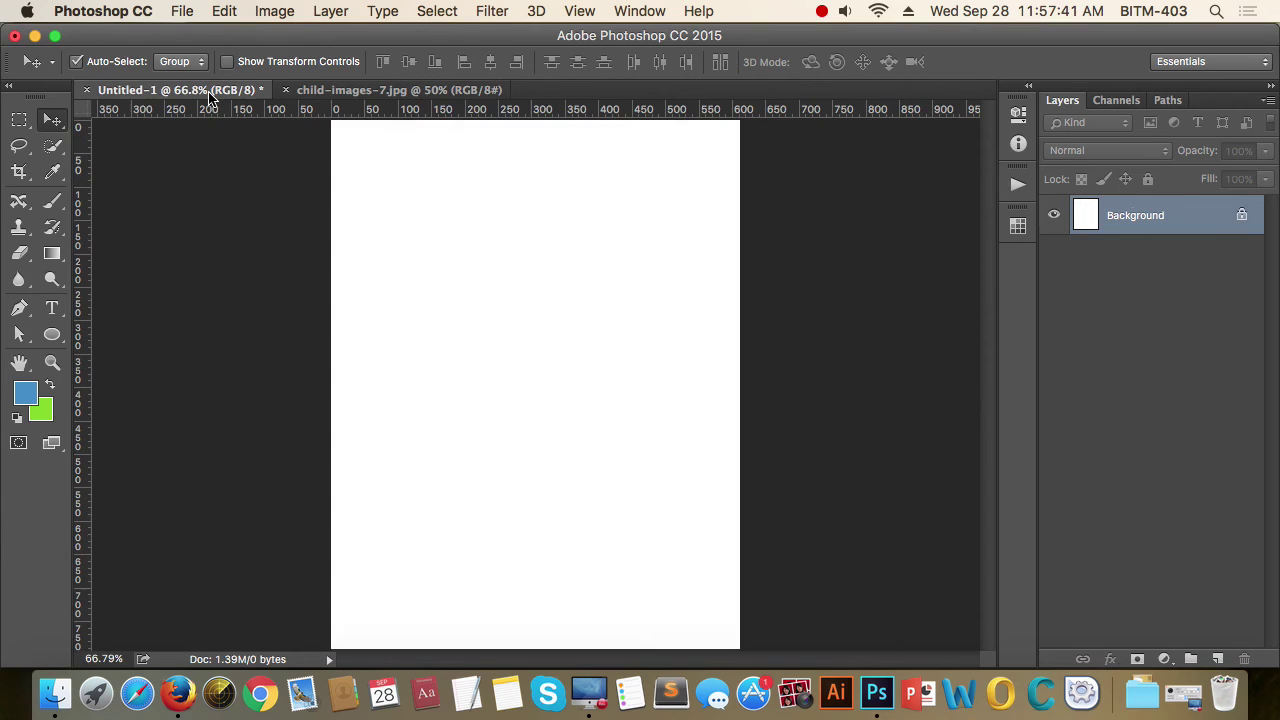
pyautogui.press('F11')
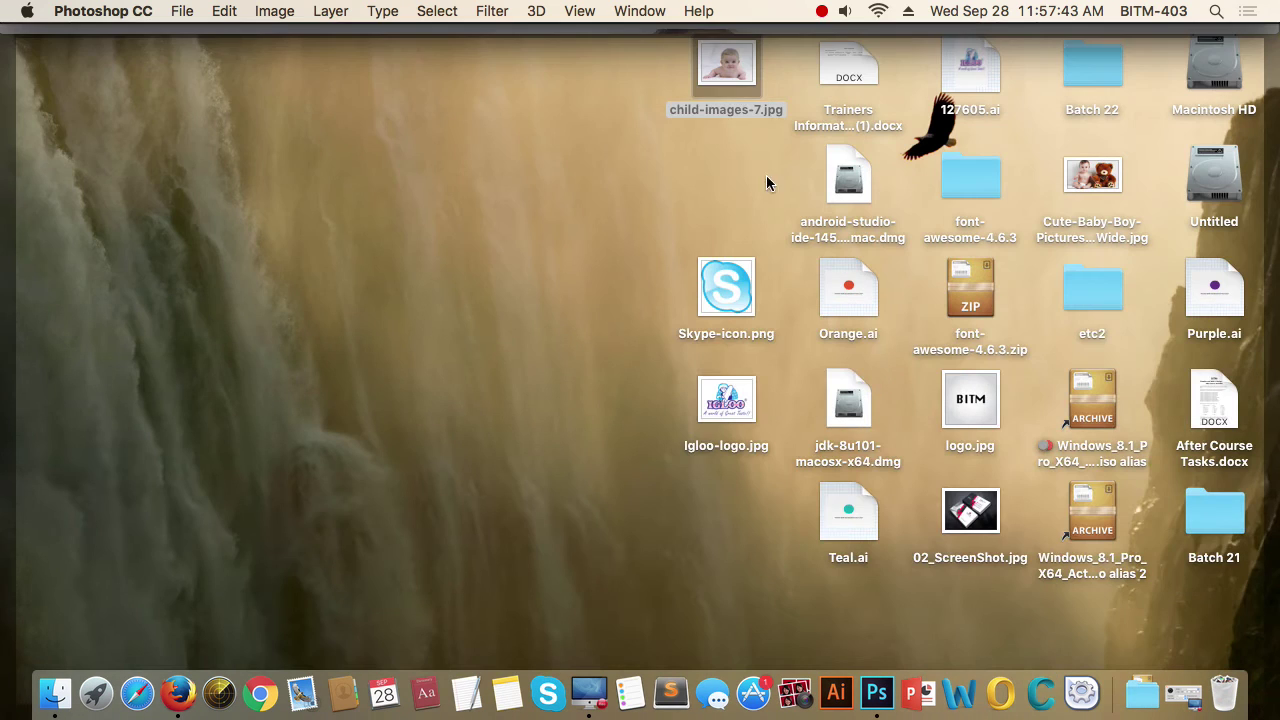
pyautogui.click(726, 65)
pyautogui.moveTo(729, 66); pyautogui.dragTo(445, 302)
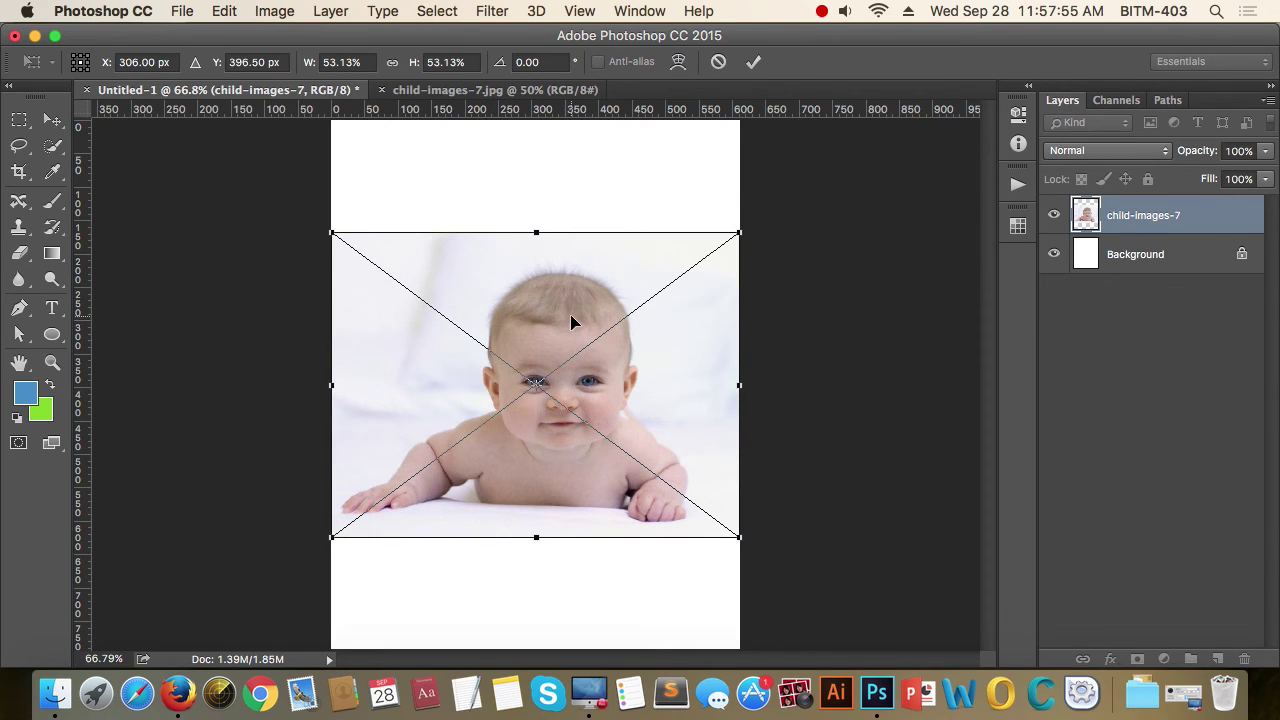
pyautogui.press('Return')
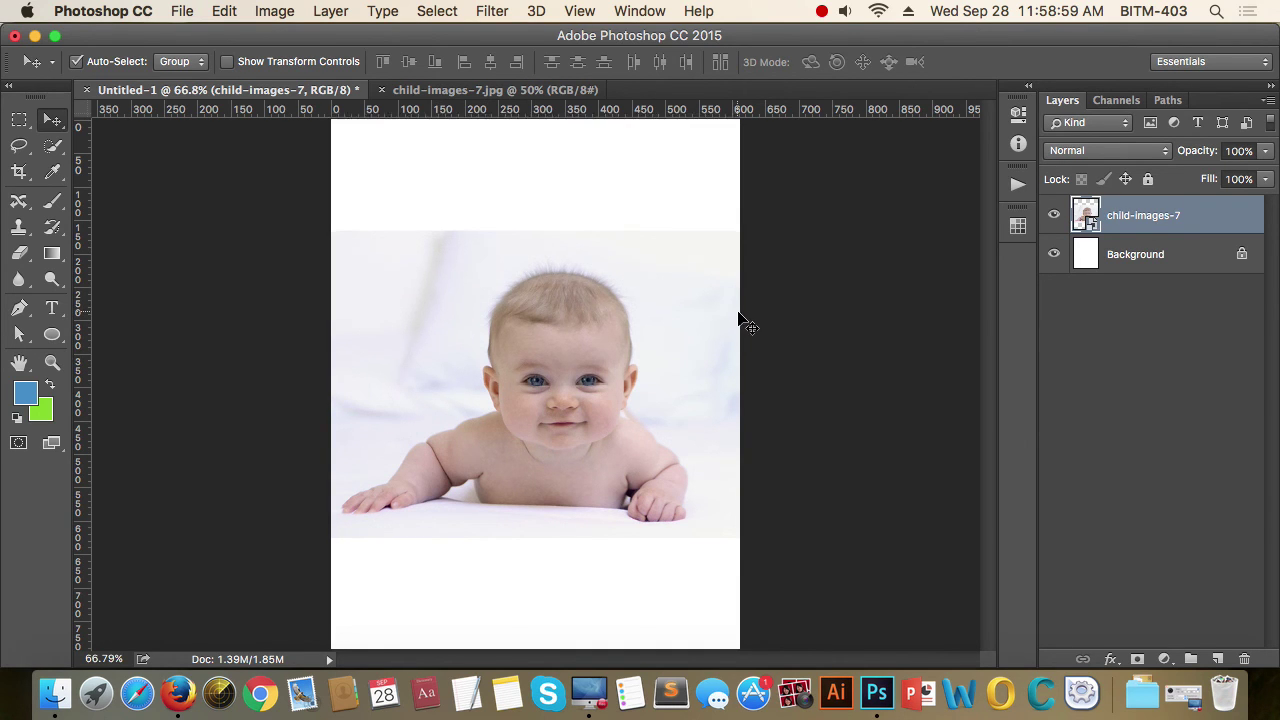
# Bring child-images-7.jpg from the desktop into Photoshop again as a separate document
pyautogui.press('F11')
pyautogui.click(740, 82)
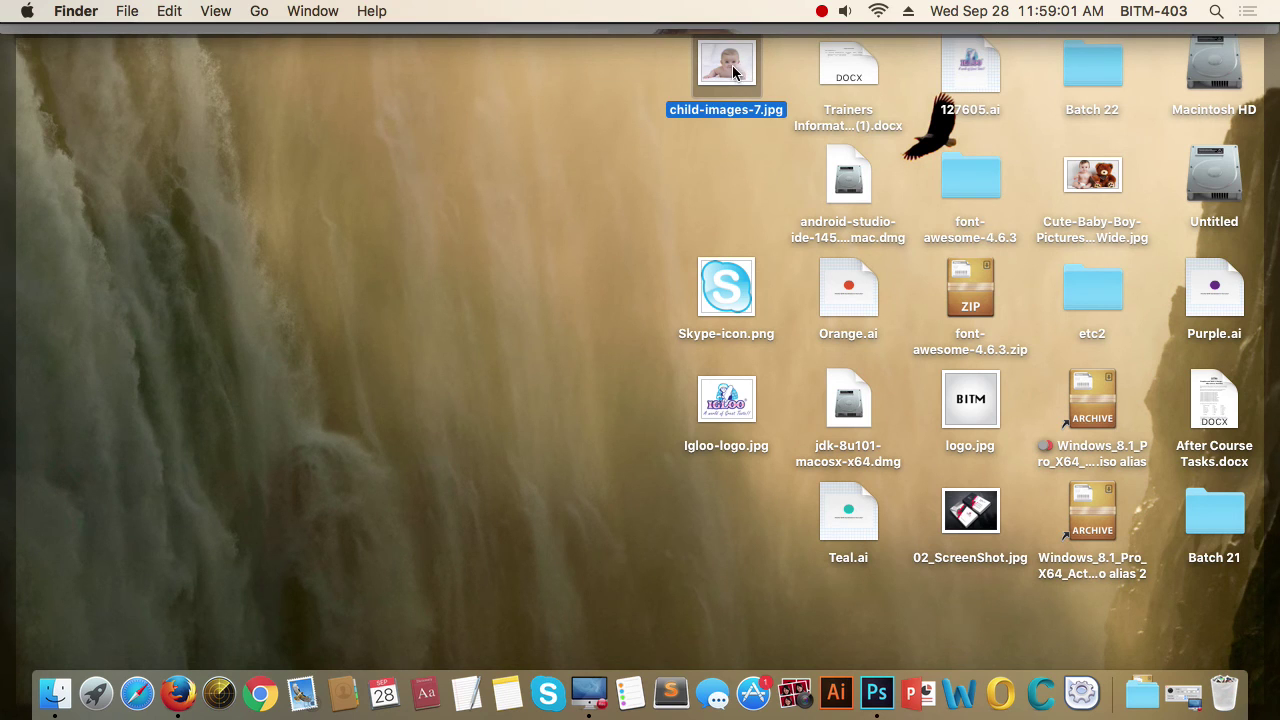
pyautogui.moveTo(733, 70); pyautogui.dragTo(662, 93)
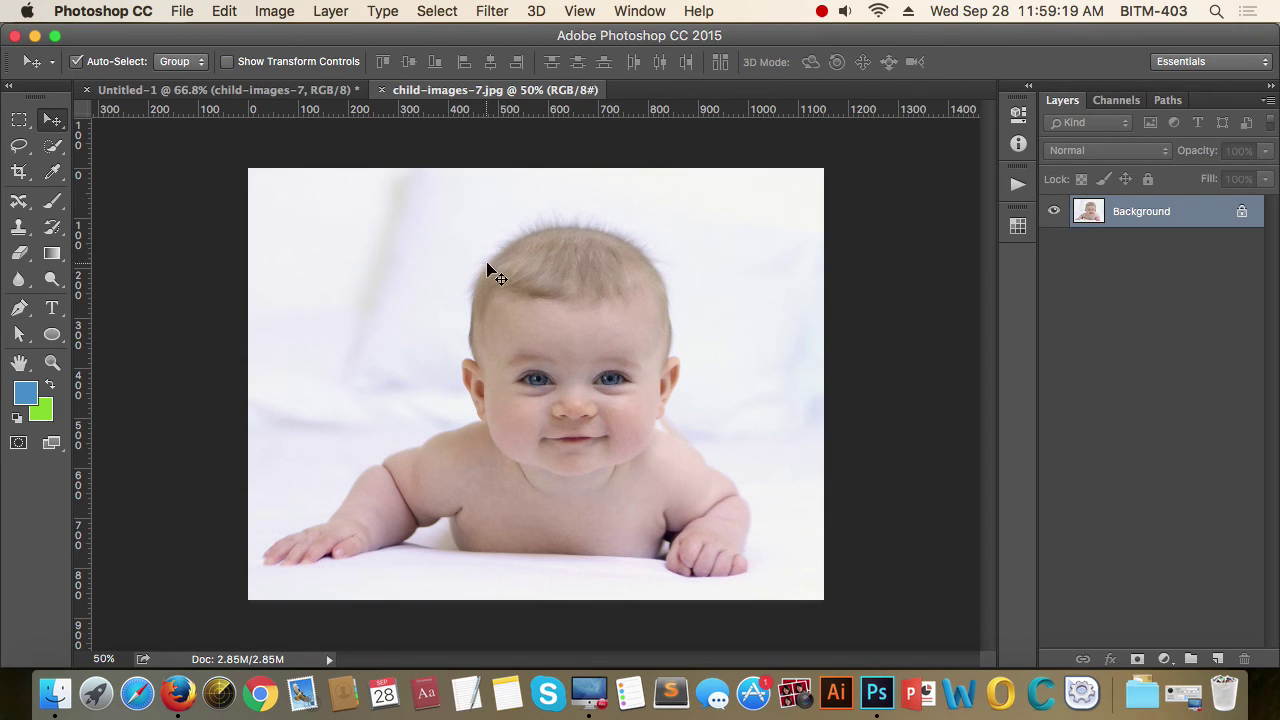
# Return to Untitled-1 and undo placing the child-images-7 layer
pyautogui.moveTo(500, 280); pyautogui.dragTo(756, 230)
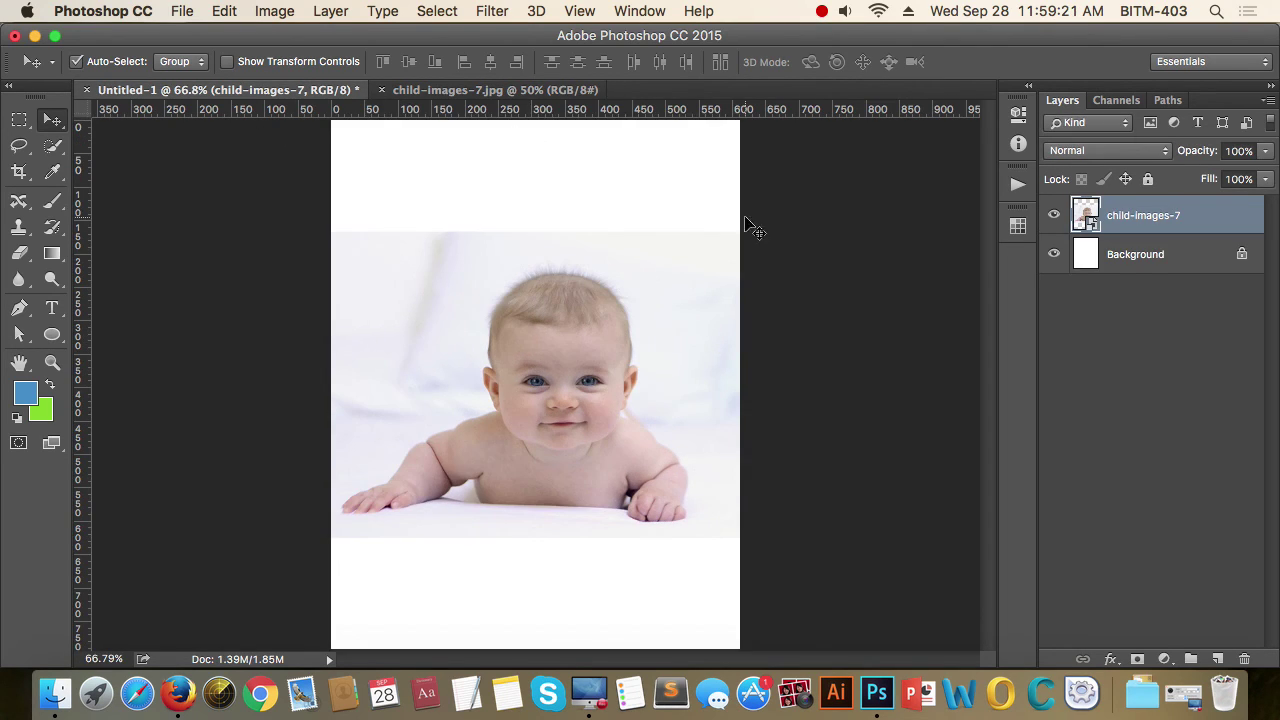
pyautogui.hotkey('ctrl', 'z')
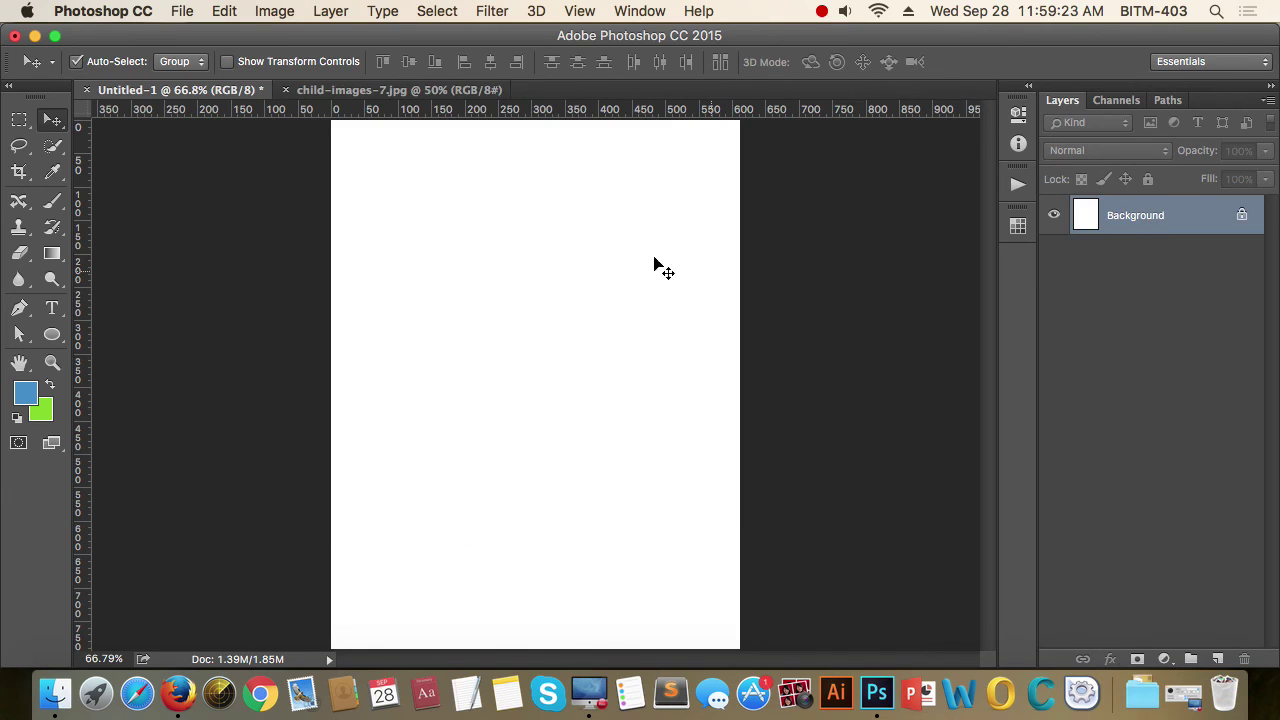
# Select the entire photo in child-images-7.jpg and copy it into Untitled-1, aligned with the canvas's upper-left corner
pyautogui.click(446, 90)
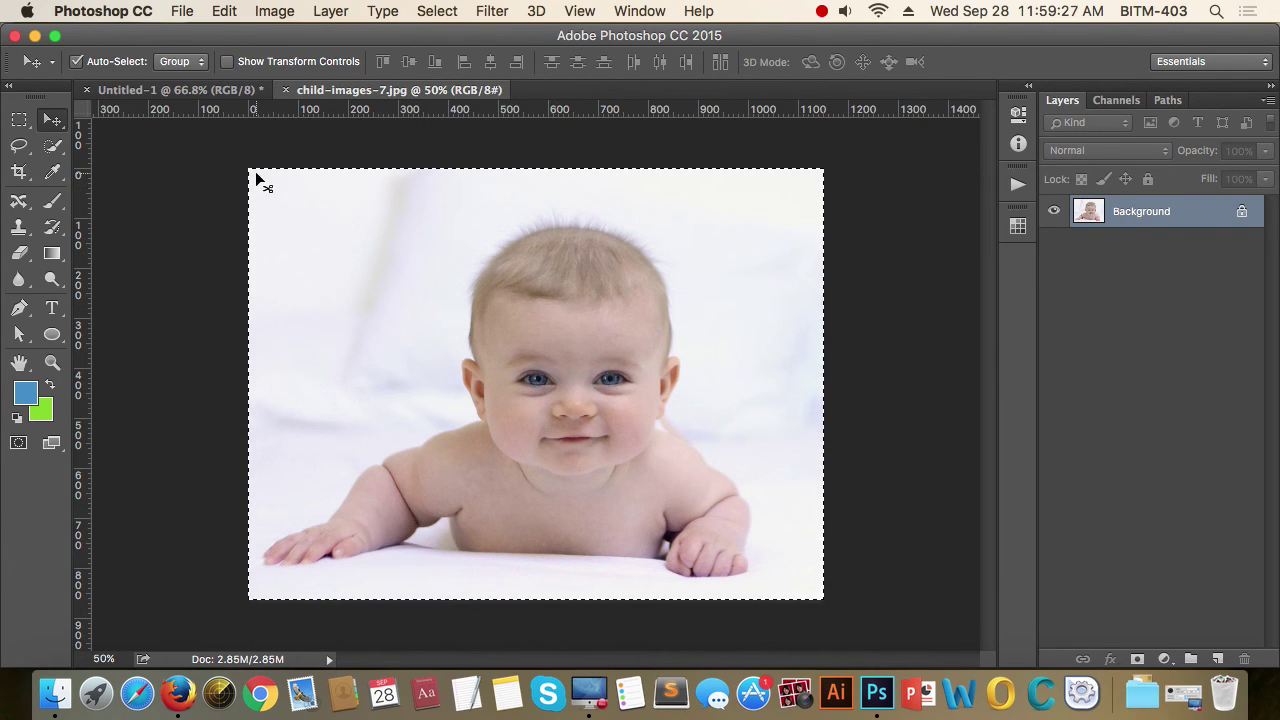
pyautogui.press('super')
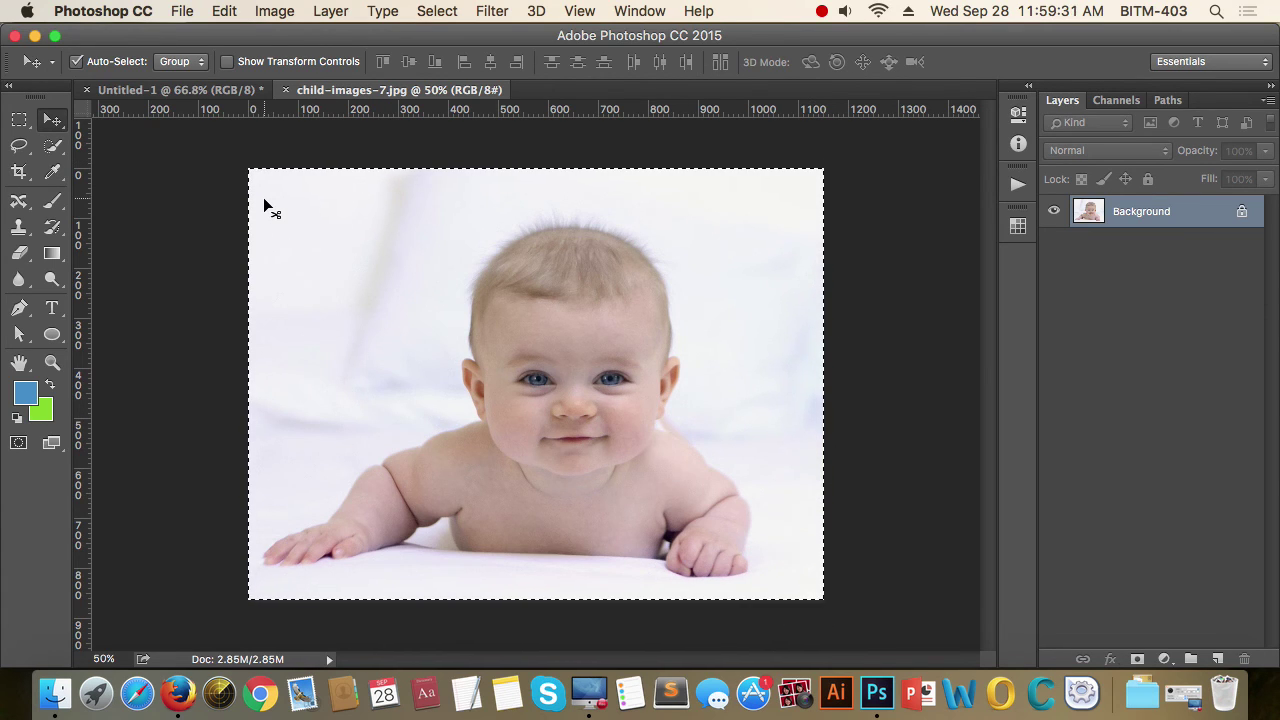
pyautogui.moveTo(263, 197); pyautogui.dragTo(553, 337)
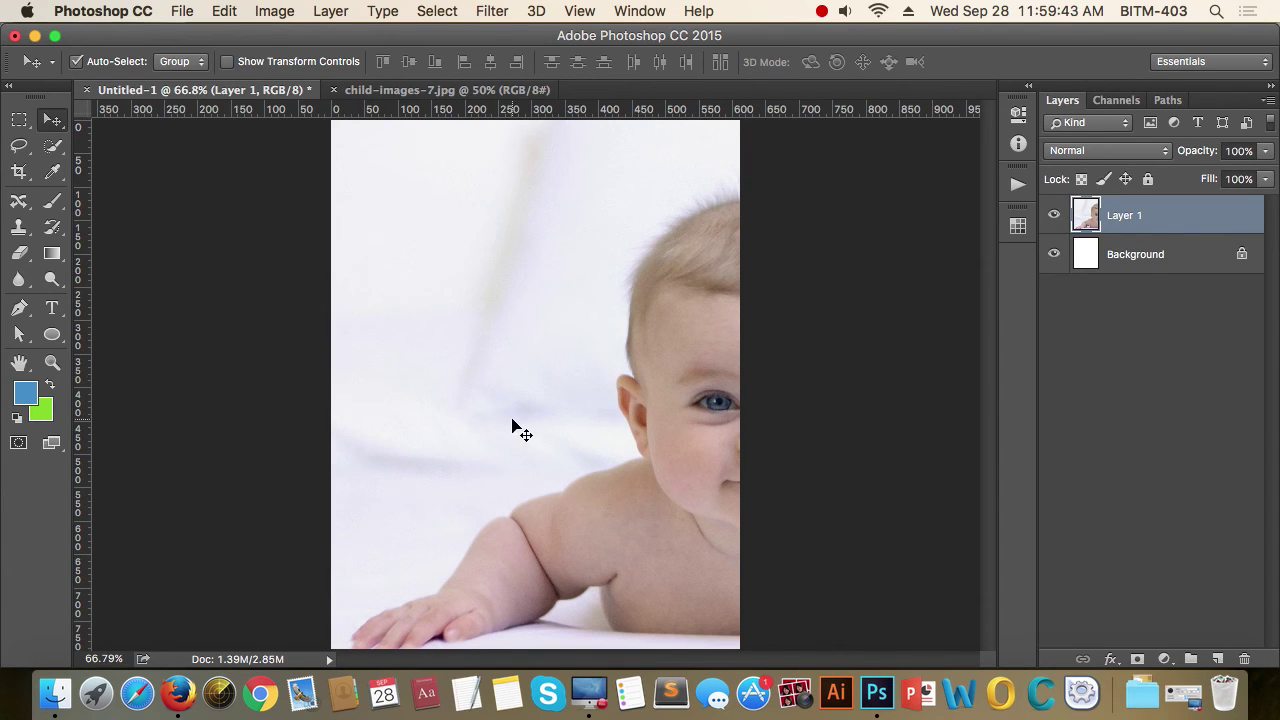
# Check with Free Transform how far the copied photo layer extends beyond the Untitled-1 canvas, keeping its size
pyautogui.scroll(-3, 514, 428)
pyautogui.press('super+t')
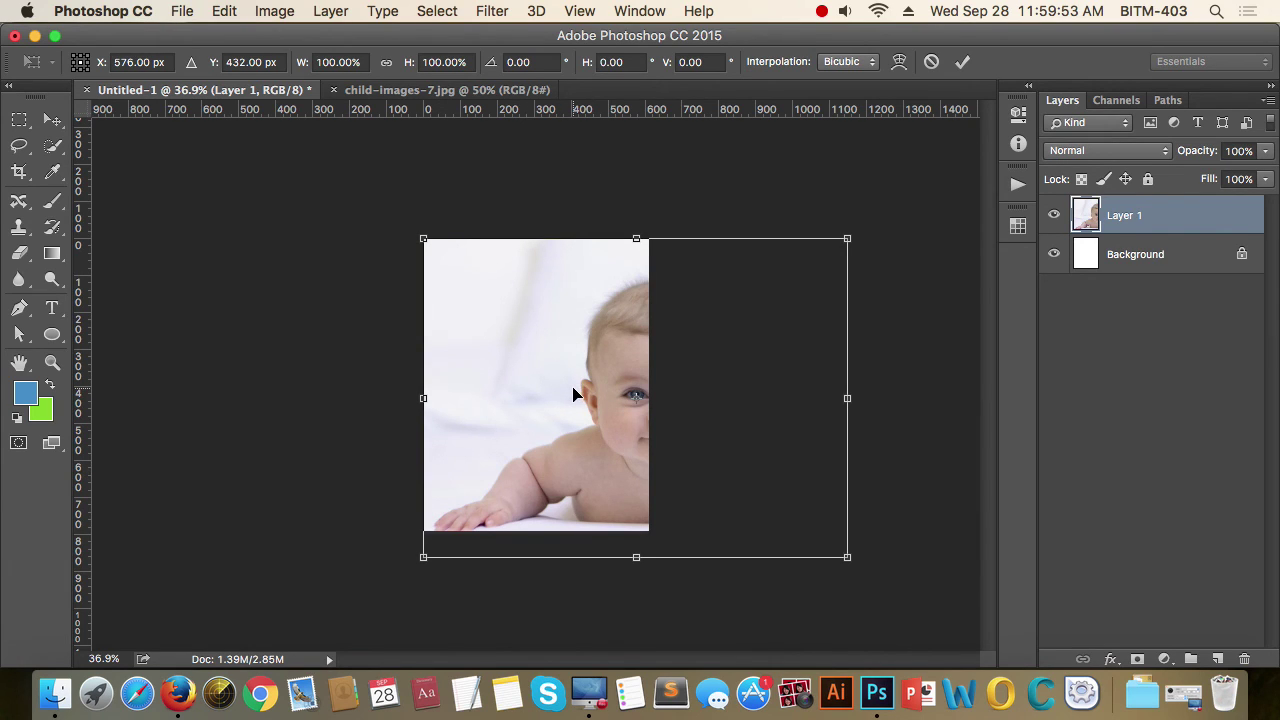
pyautogui.press('Return')
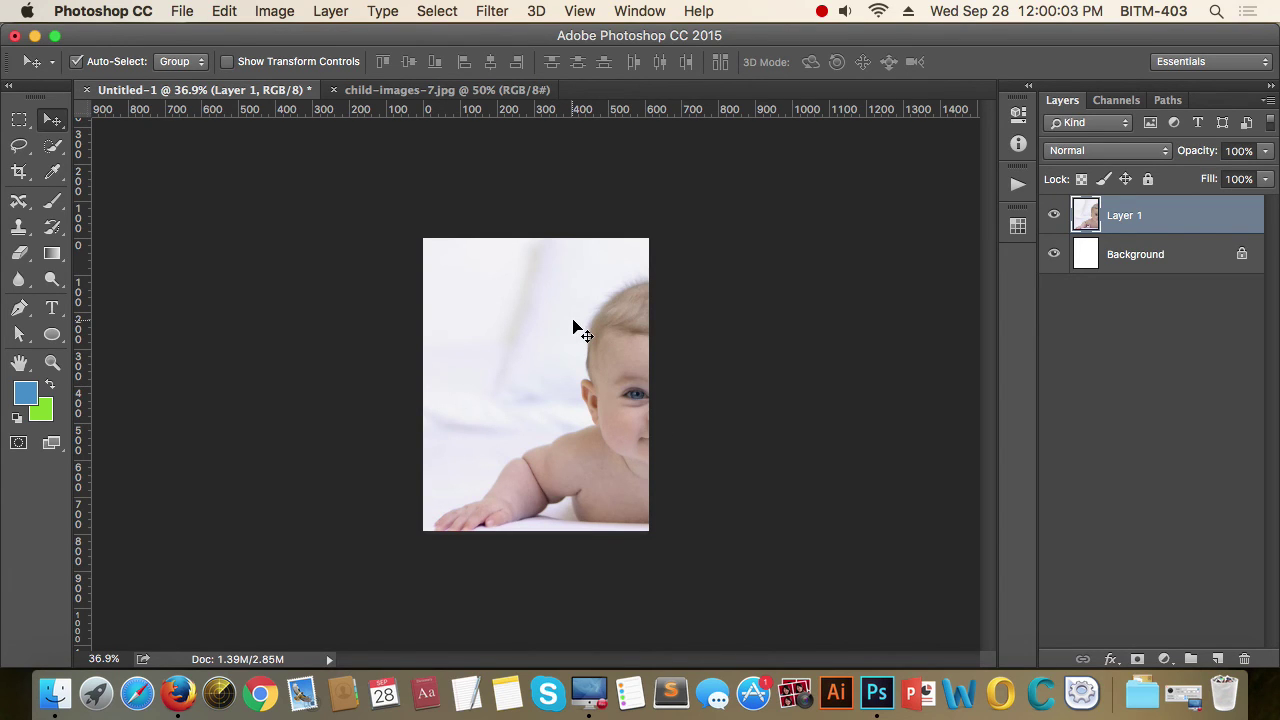
# Switch between child-images-7.jpg and Untitled-1 to compare the source photo with the copied layer
pyautogui.click(479, 90)
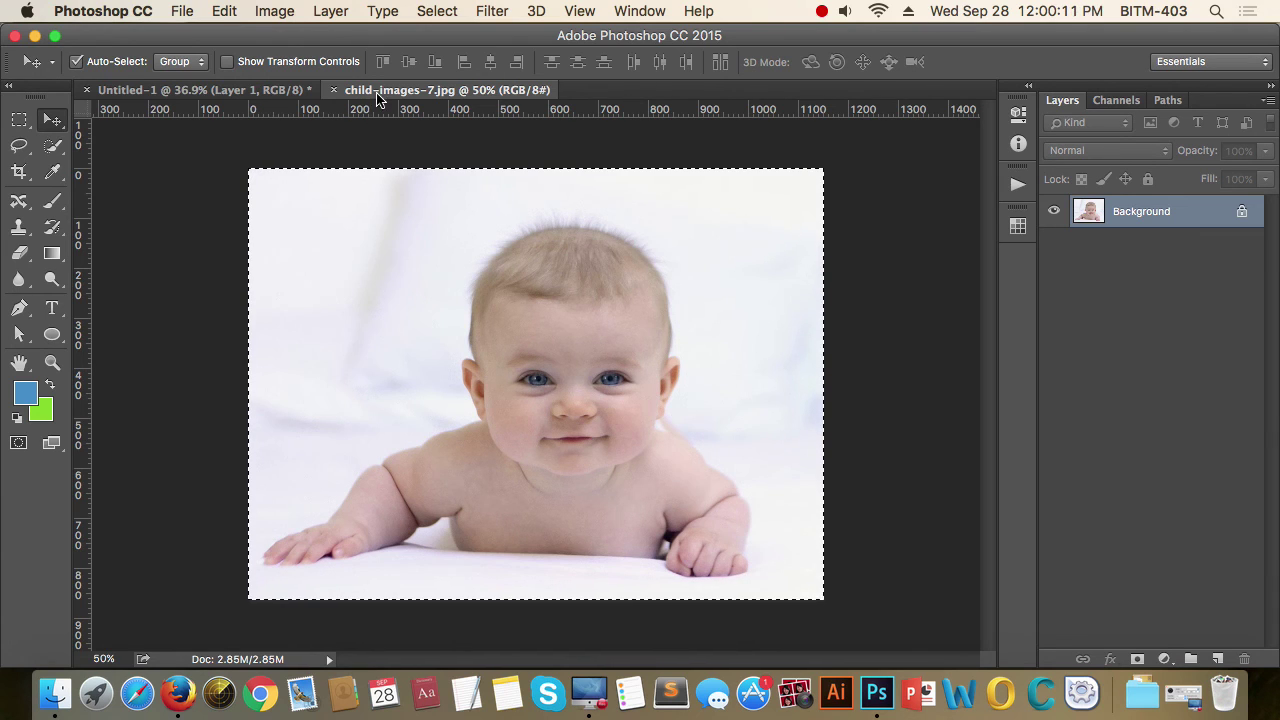
pyautogui.click(258, 94)
pyautogui.click(400, 91)
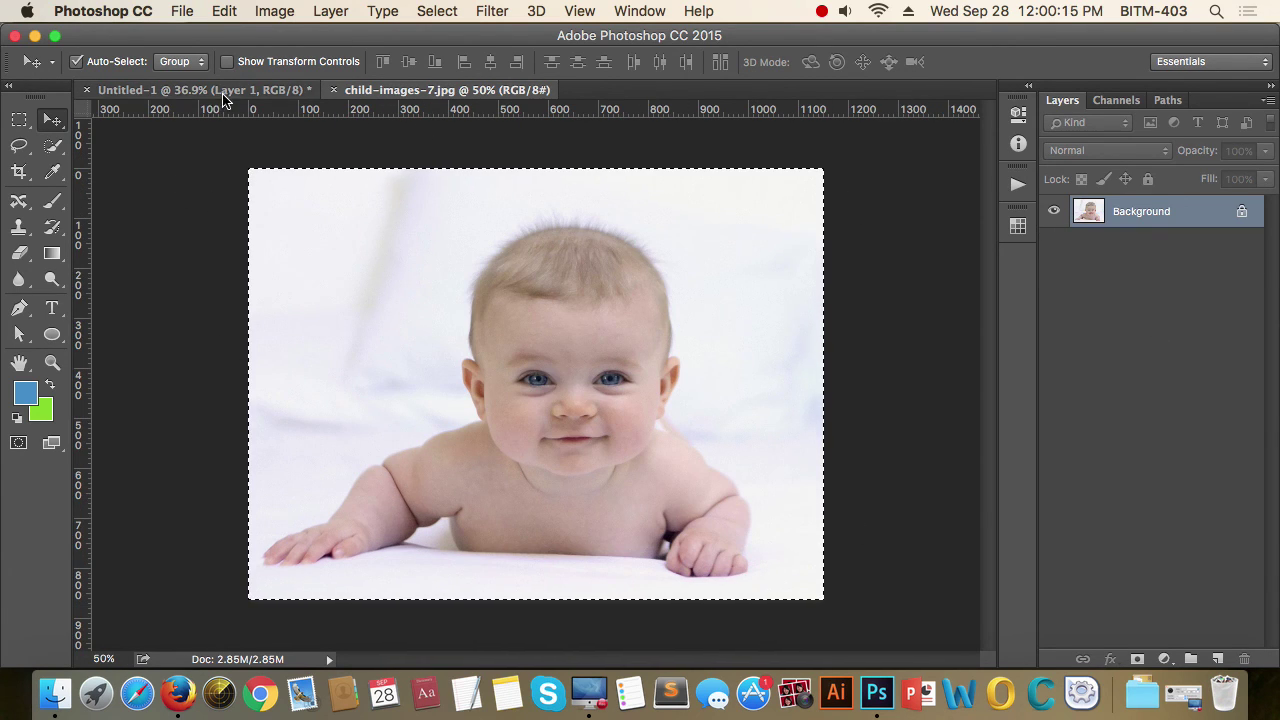
pyautogui.moveTo(224, 98); pyautogui.dragTo(551, 409)
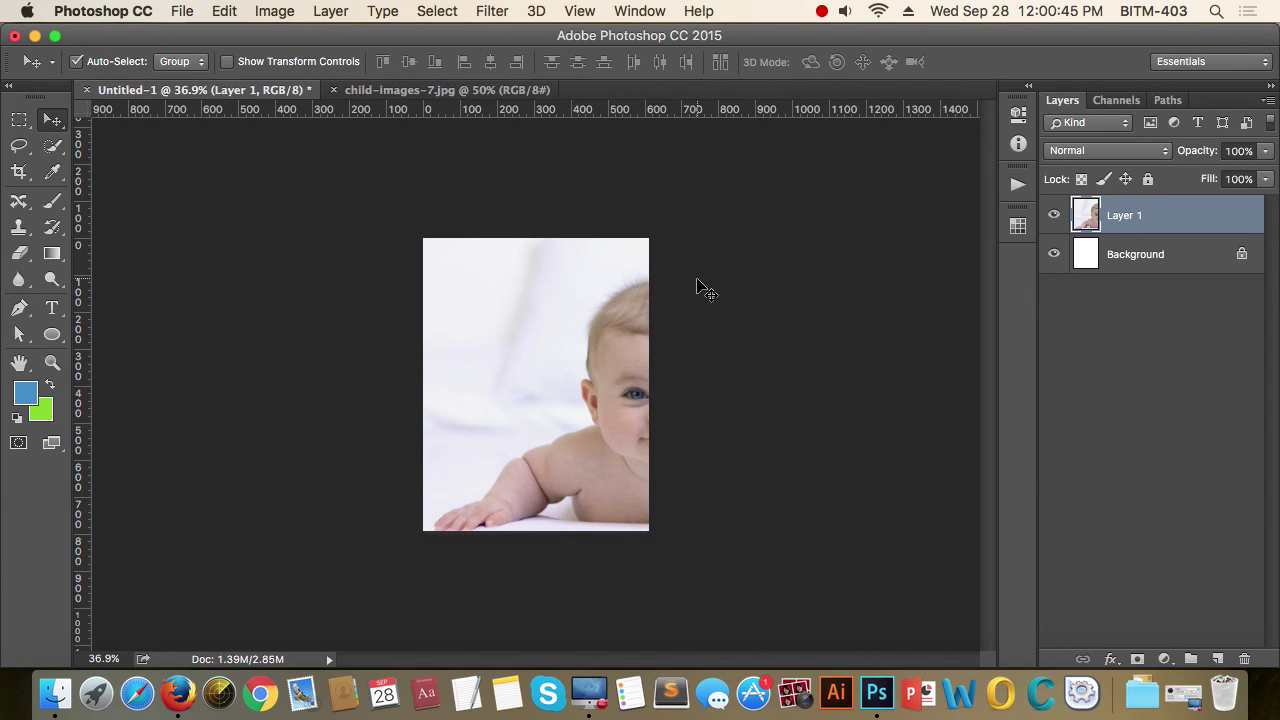
# Switch to Firefox, browse the Google image results for "Baby image" and preview the photo of the baby in a knitted bear hat
pyautogui.press('super+Tab')
pyautogui.press('super+Tab')
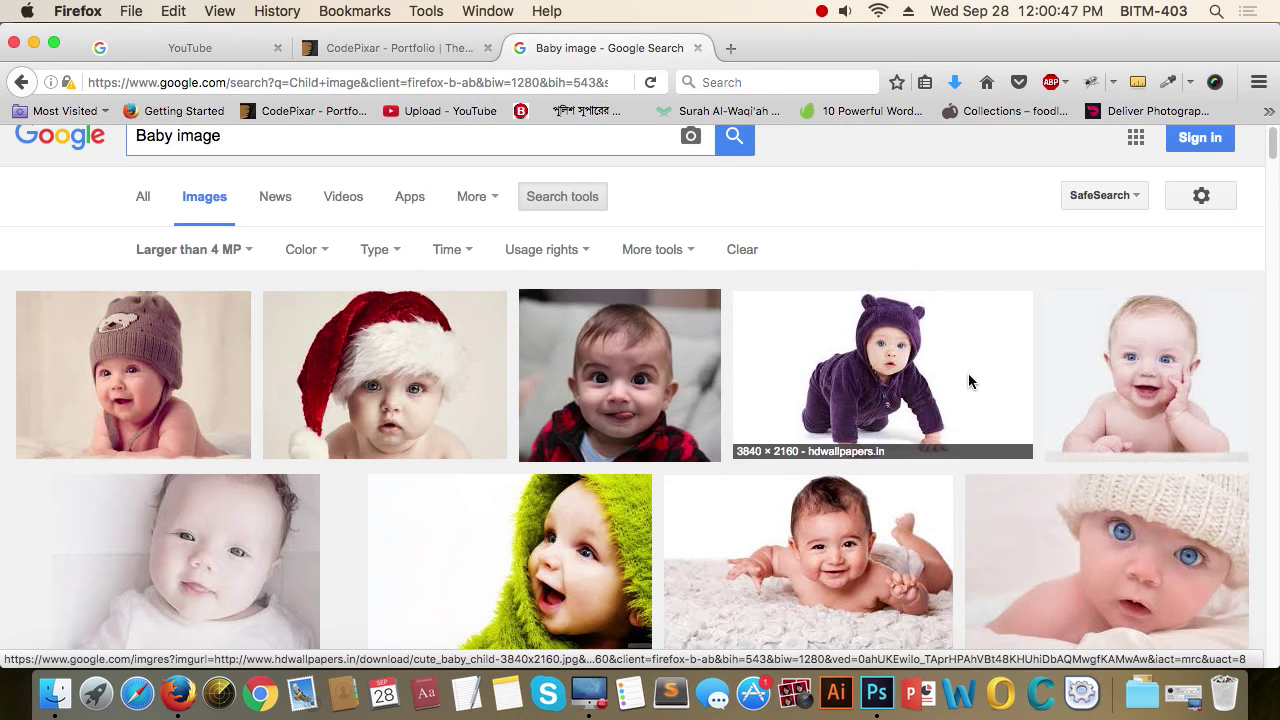
pyautogui.scroll(-5, 968, 374)
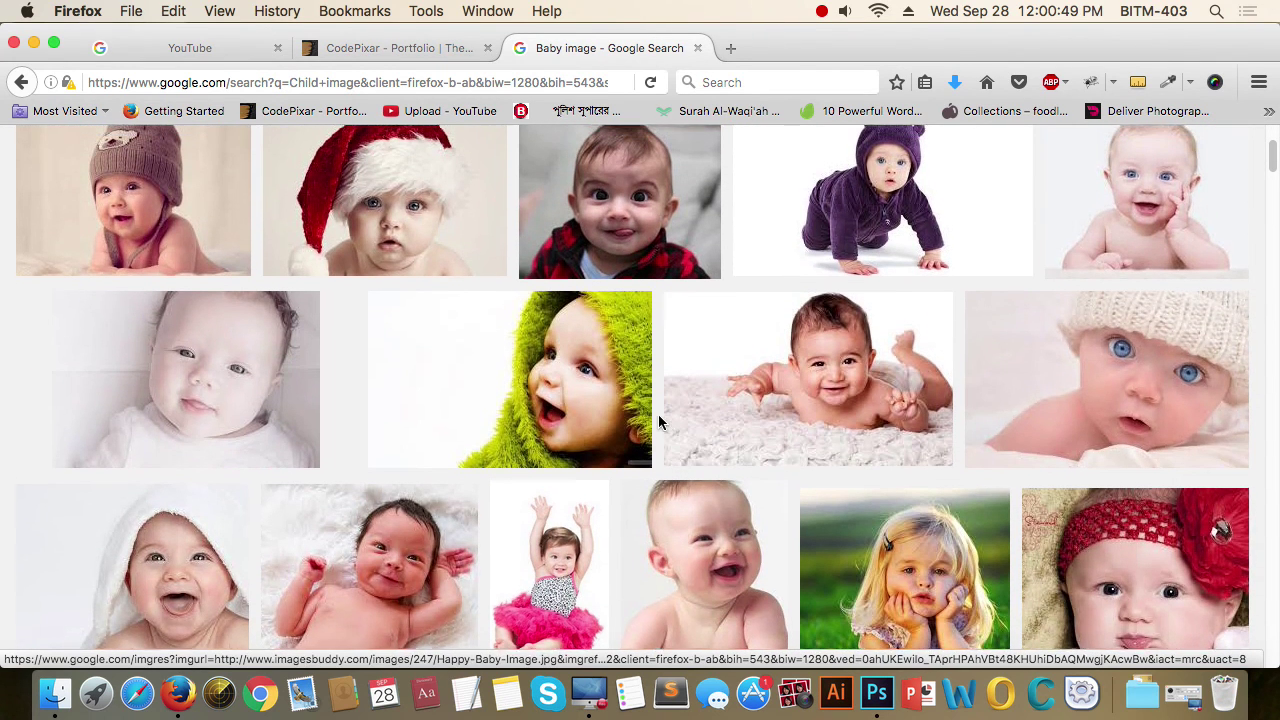
pyautogui.scroll(1, 658, 418)
pyautogui.click(176, 234)
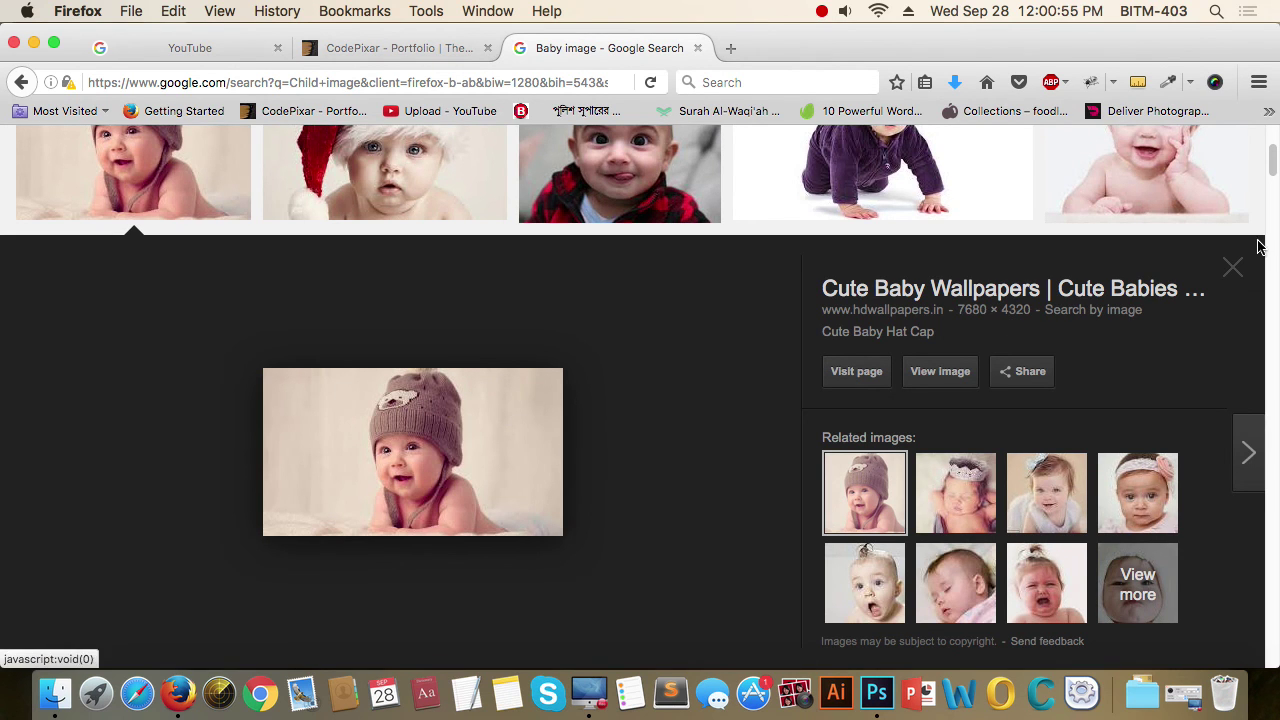
pyautogui.click(1243, 273)
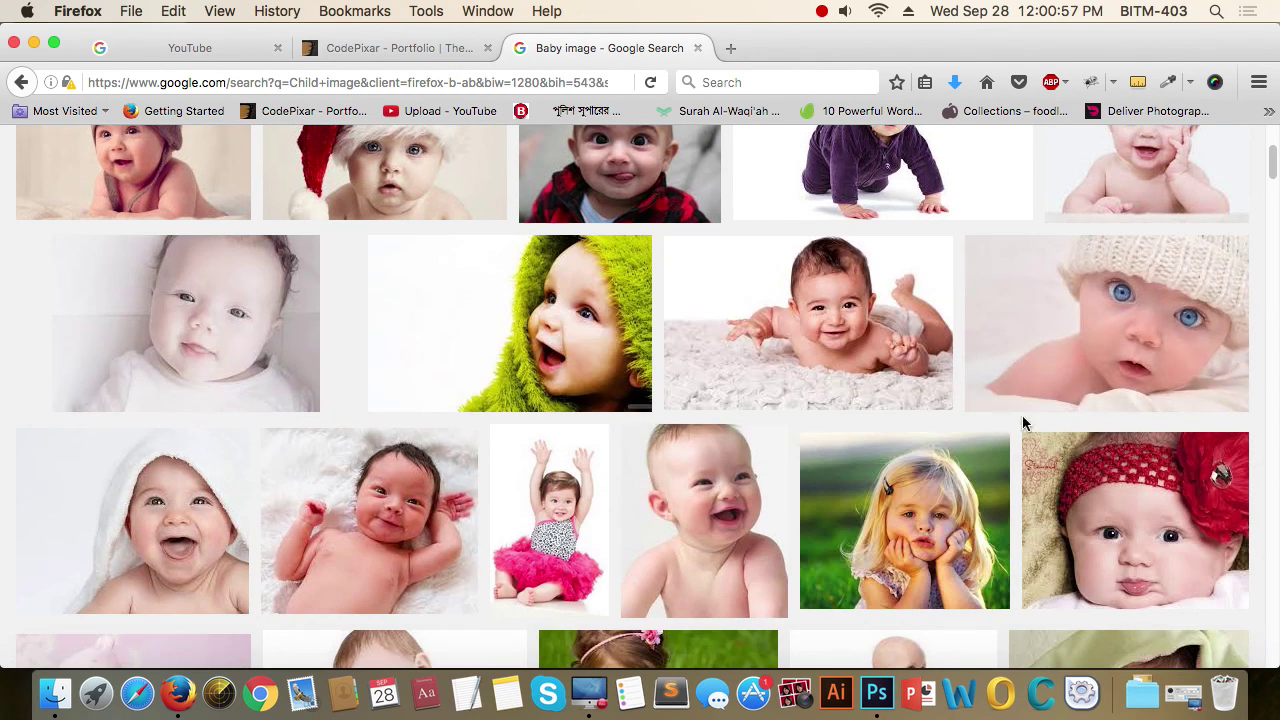
# Preview the photo of the baby with the red flower headband in the image results, check its copy options and return to Photoshop
pyautogui.scroll(-1, 1100, 420)
pyautogui.click(1141, 464)
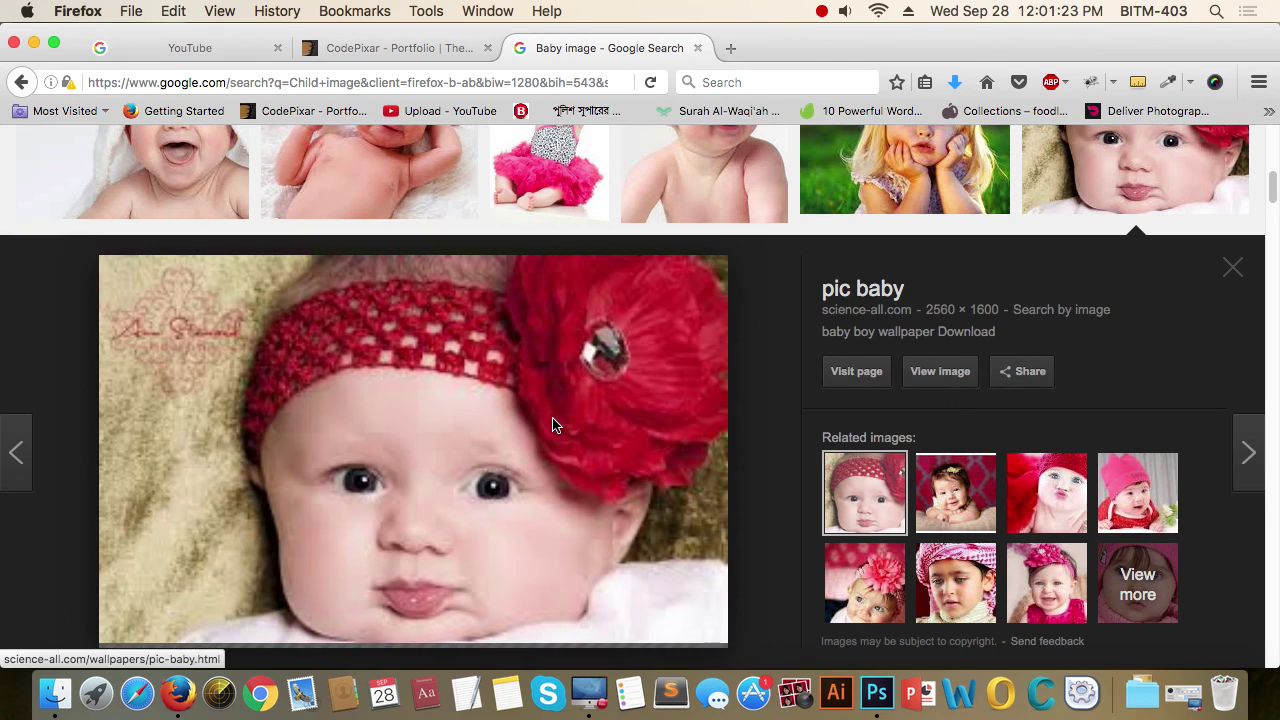
pyautogui.rightClick(448, 377)
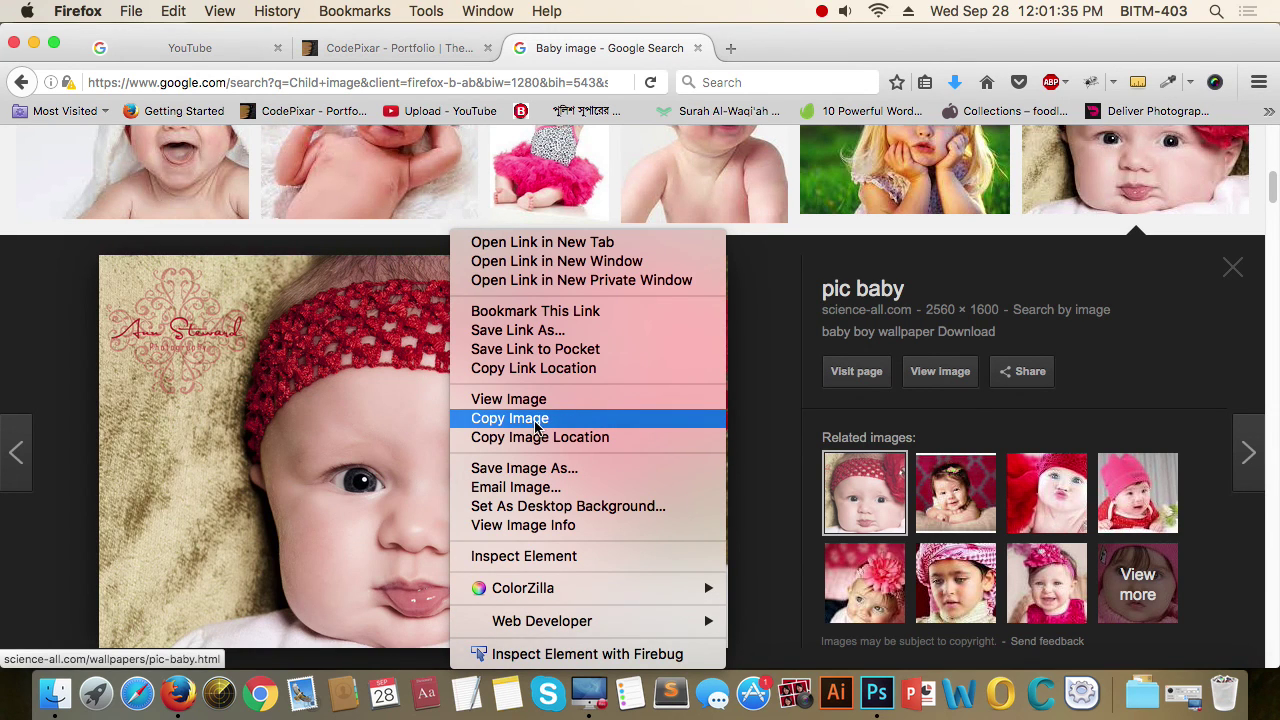
pyautogui.click(69, 309)
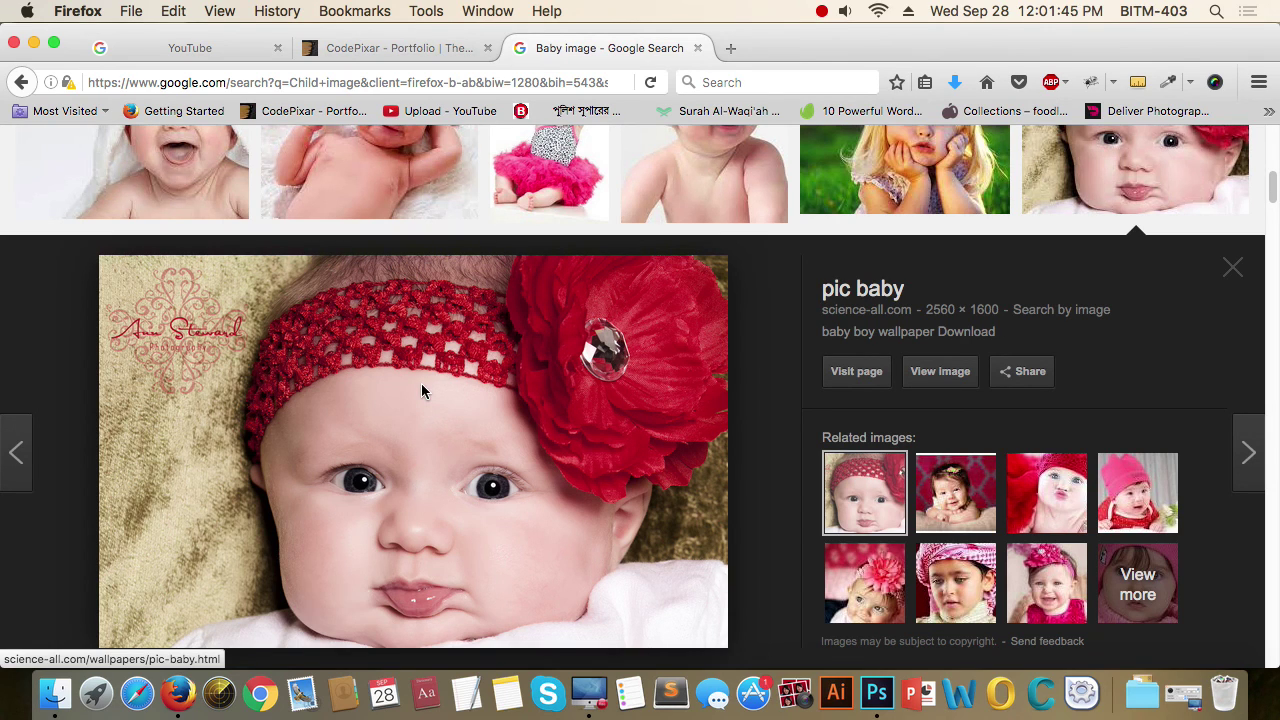
pyautogui.moveTo(421, 383); pyautogui.dragTo(646, 98)
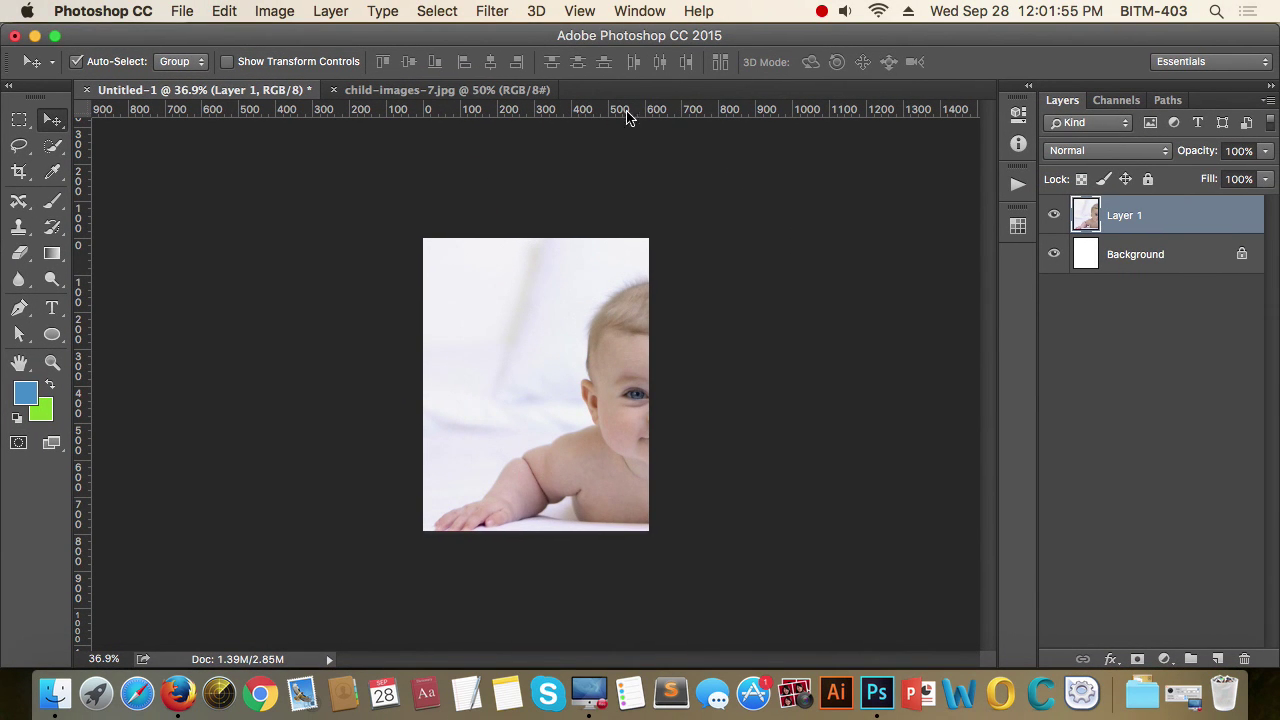
pyautogui.click(874, 386)
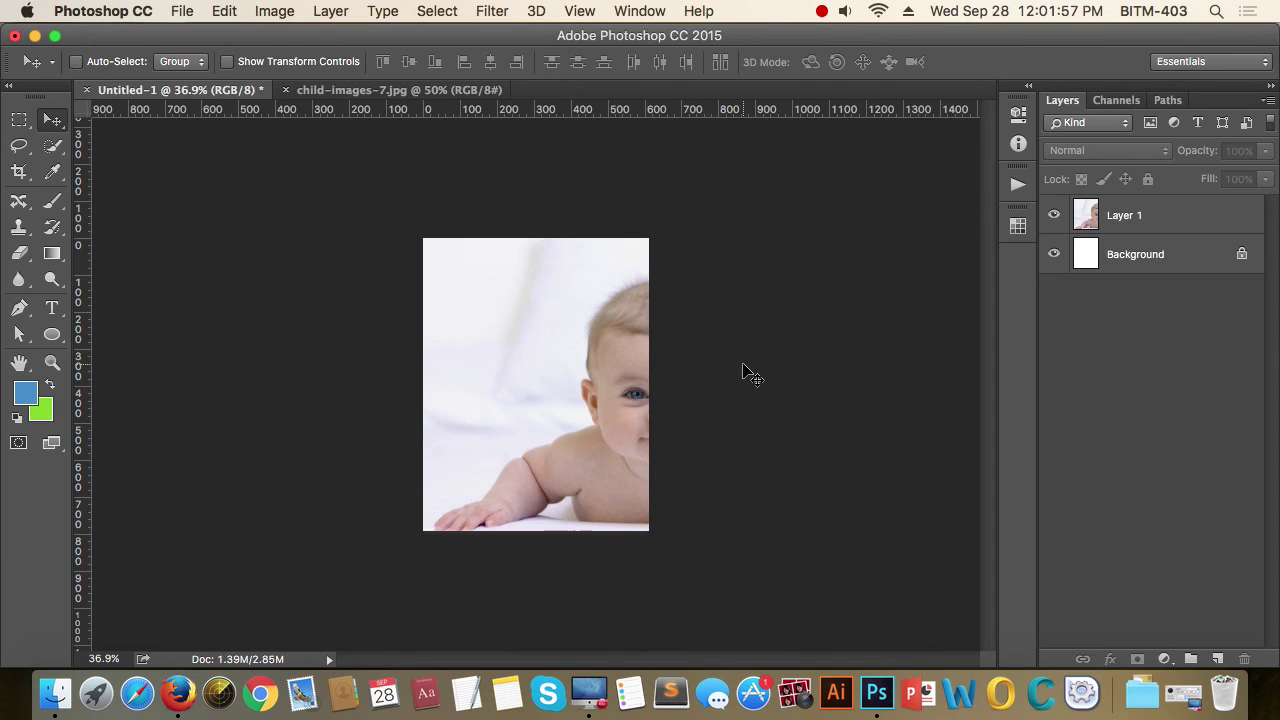
# Copy the photo of the baby with the red flower headband from Firefox and paste it into Untitled-1 in Photoshop
pyautogui.press('super+Tab')
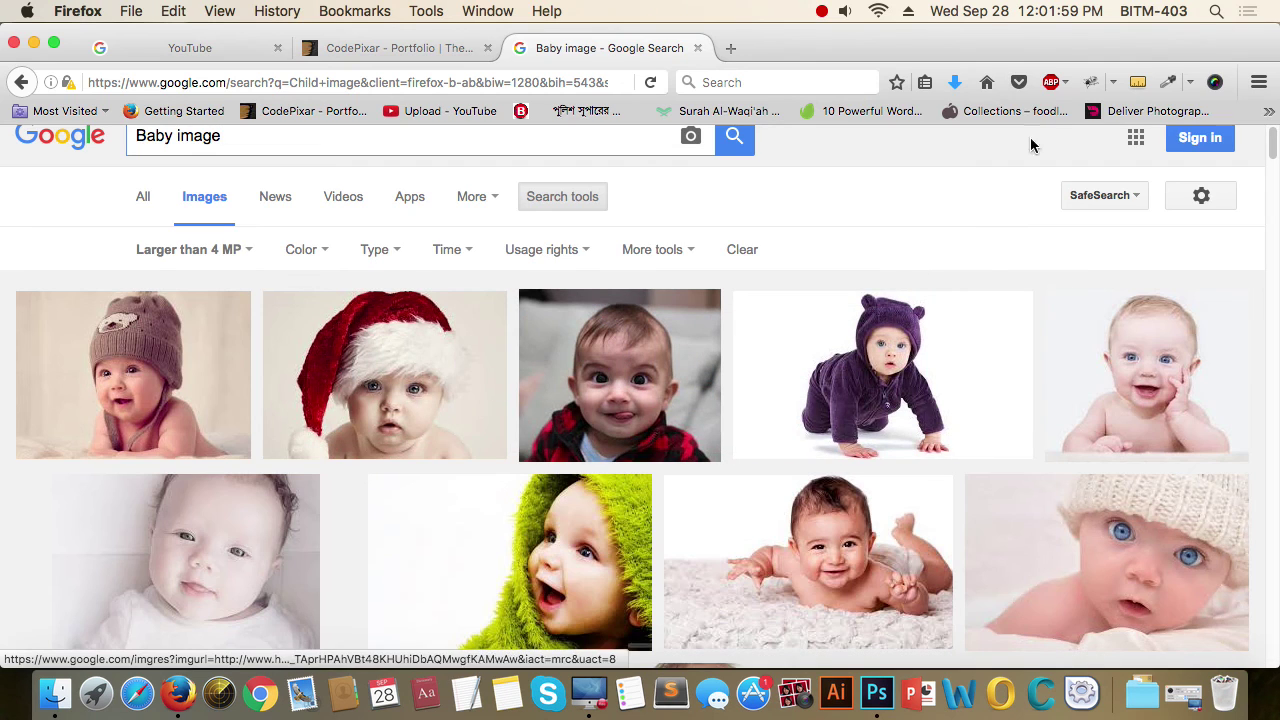
pyautogui.scroll(-5, 630, 350)
pyautogui.click(1150, 430)
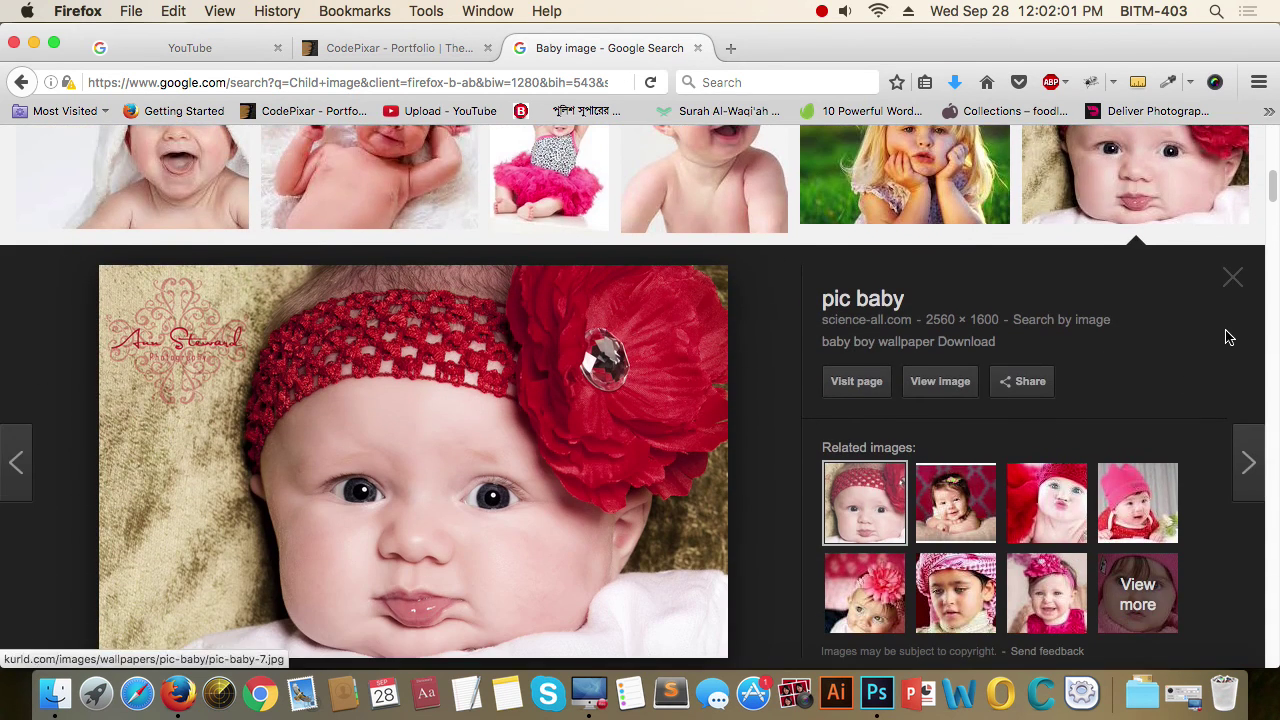
pyautogui.scroll(-3, 729, 443)
pyautogui.rightClick(432, 270)
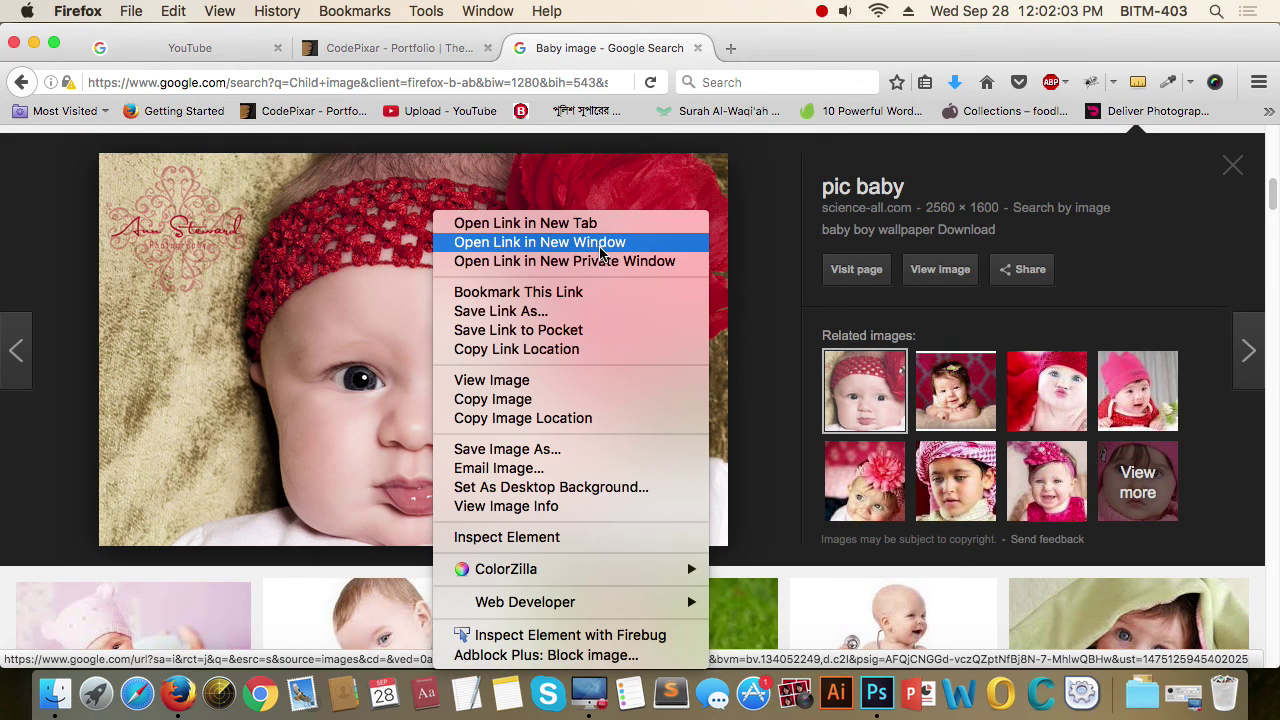
pyautogui.click(514, 401)
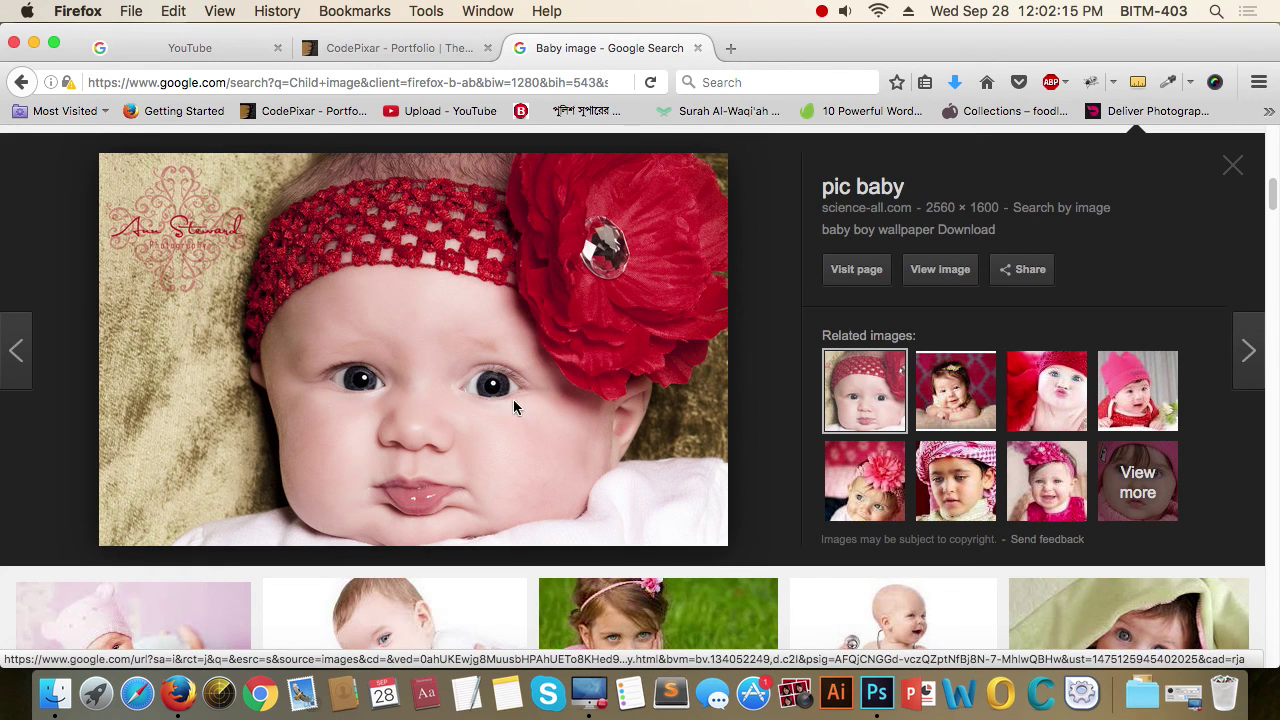
pyautogui.press('super+Tab')
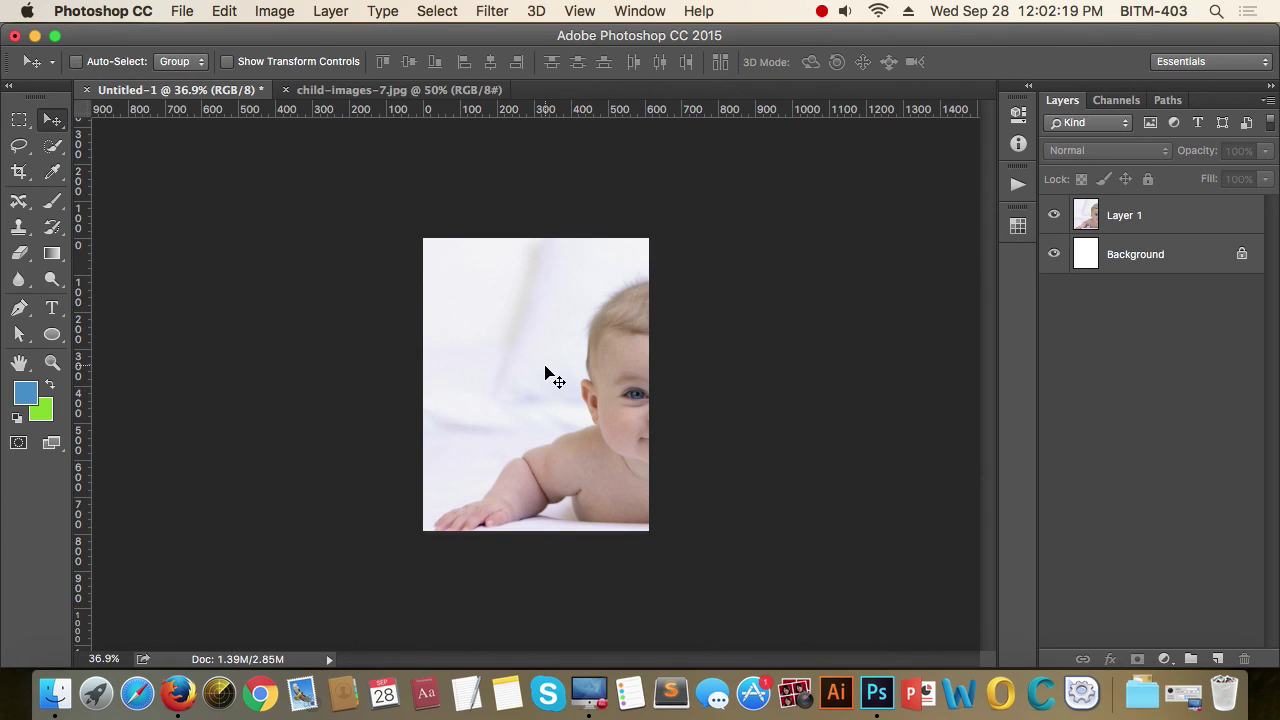
pyautogui.press('super+v')
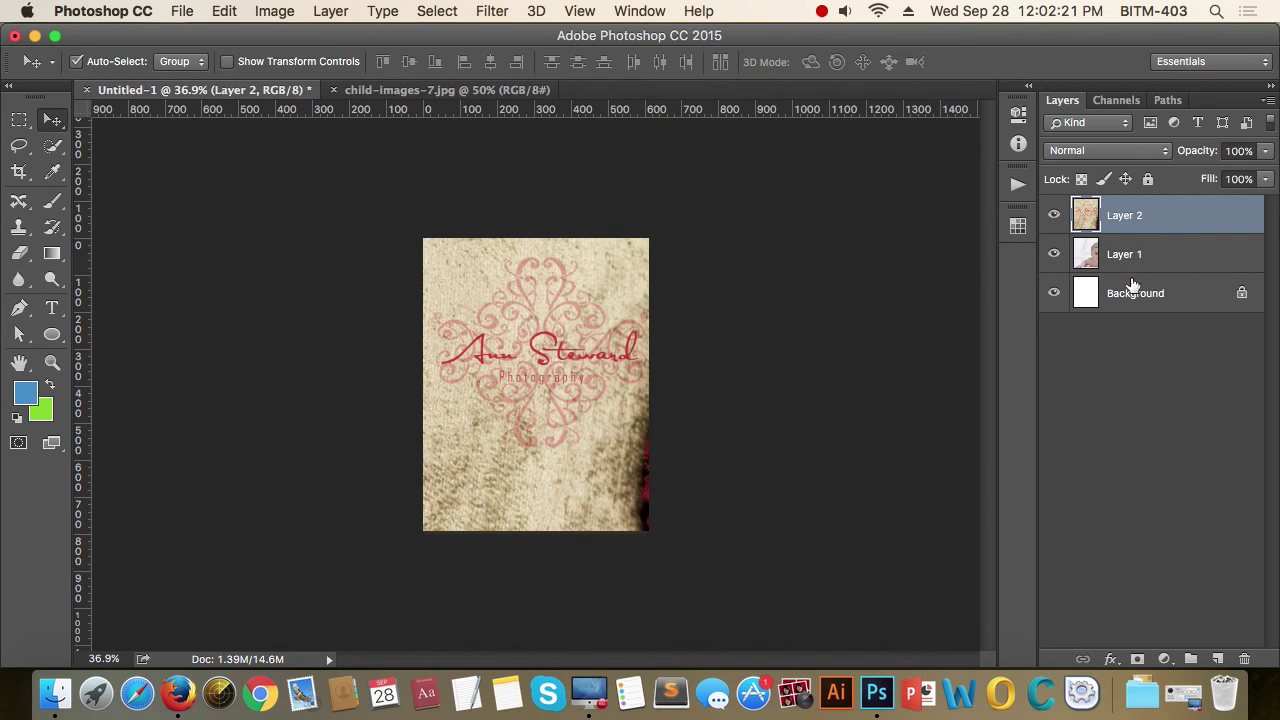
# Scale the pasted photo layer to about 25% with Free Transform to fit the canvas width, and move it down slightly
pyautogui.press('super')
pyautogui.press('super+y')
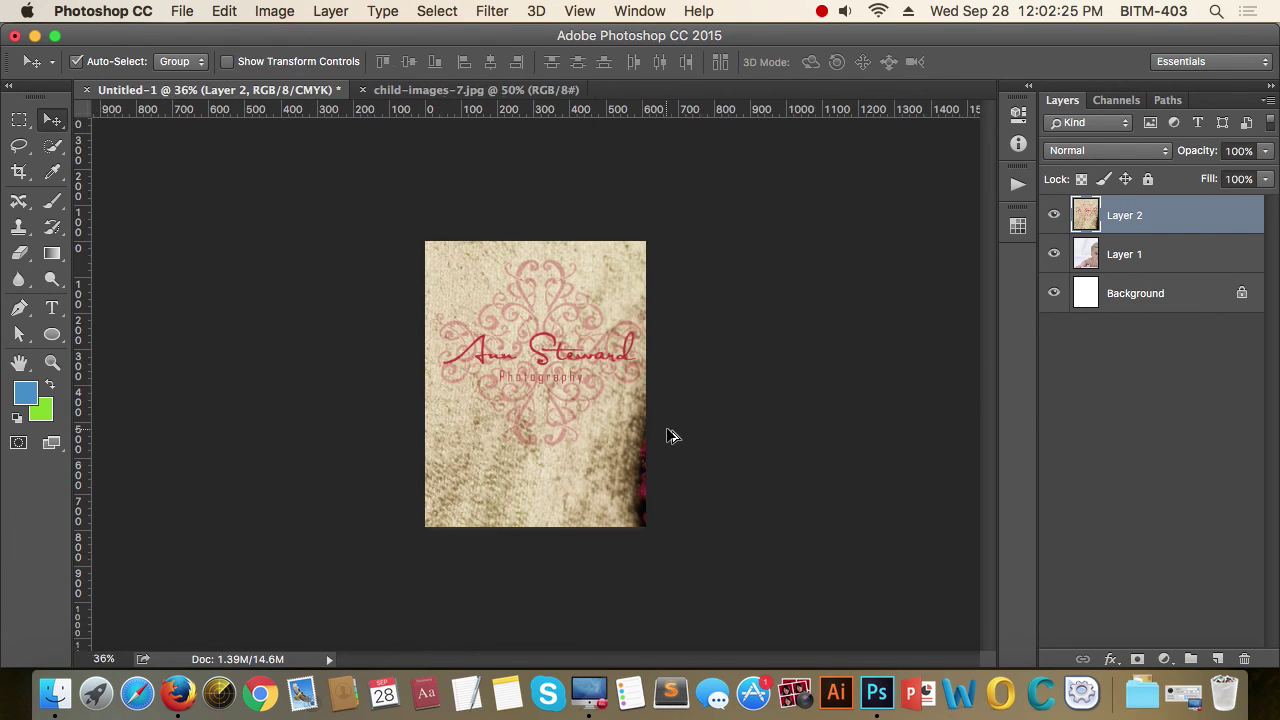
pyautogui.scroll(-5, 670, 436)
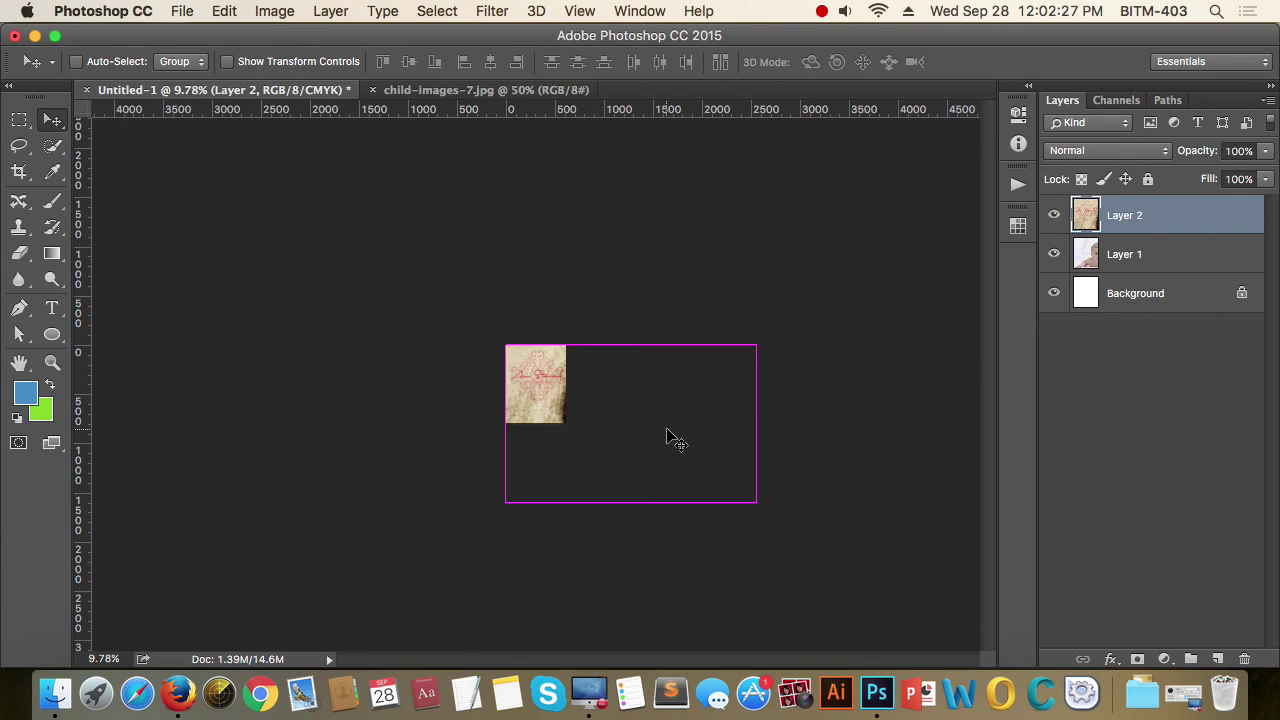
pyautogui.press('super+t')
pyautogui.moveTo(758, 502); pyautogui.dragTo(573, 396)
pyautogui.scroll(5, 573, 396)
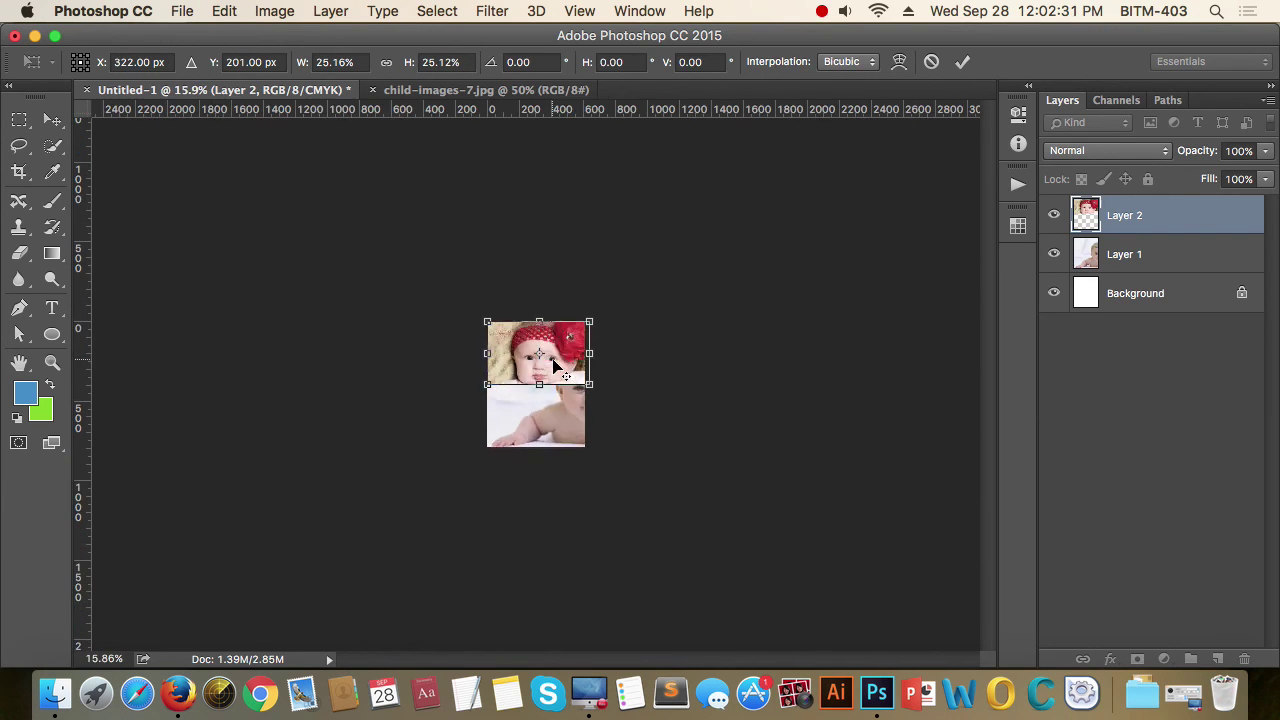
pyautogui.press('Return')
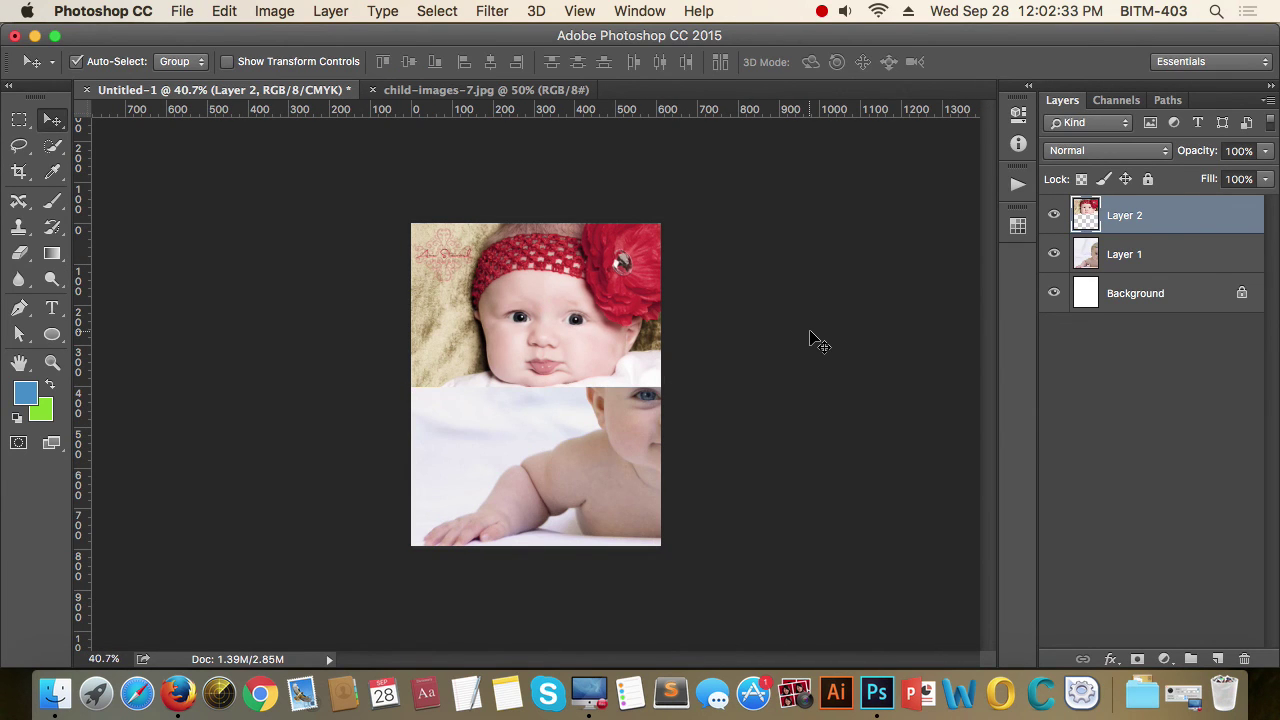
pyautogui.moveTo(545, 316); pyautogui.dragTo(547, 367)
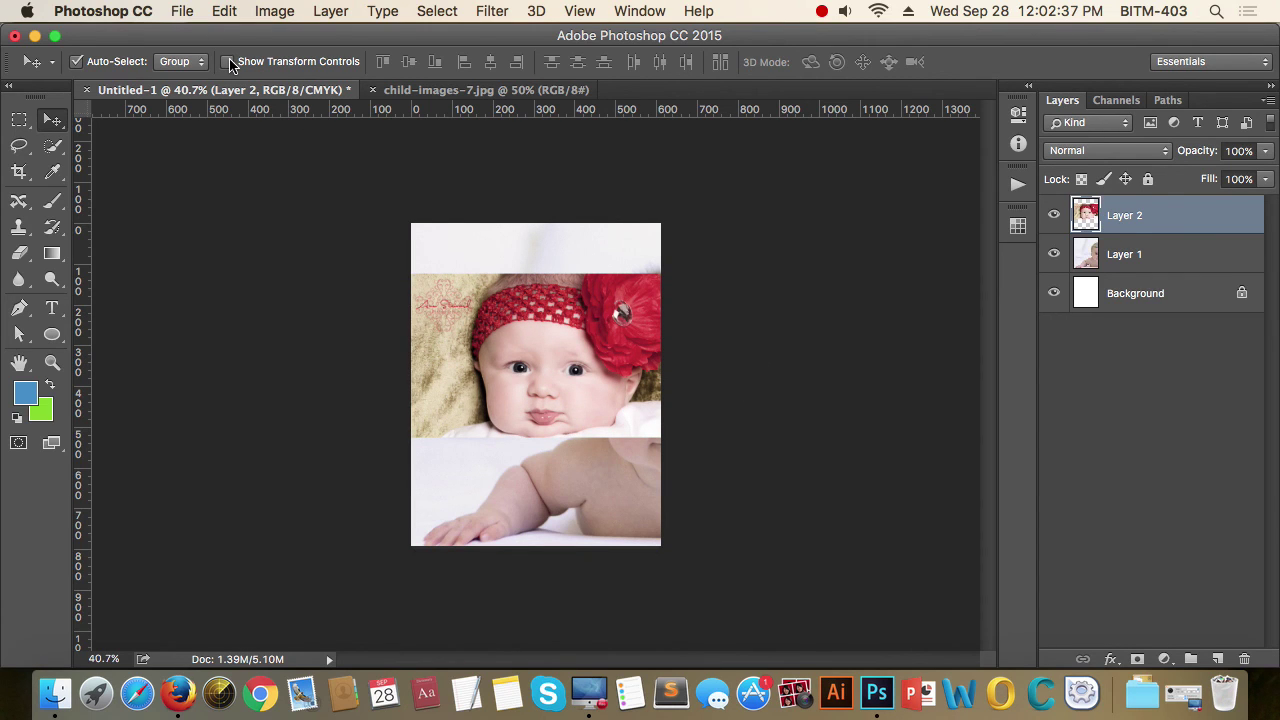
pyautogui.click(182, 11)
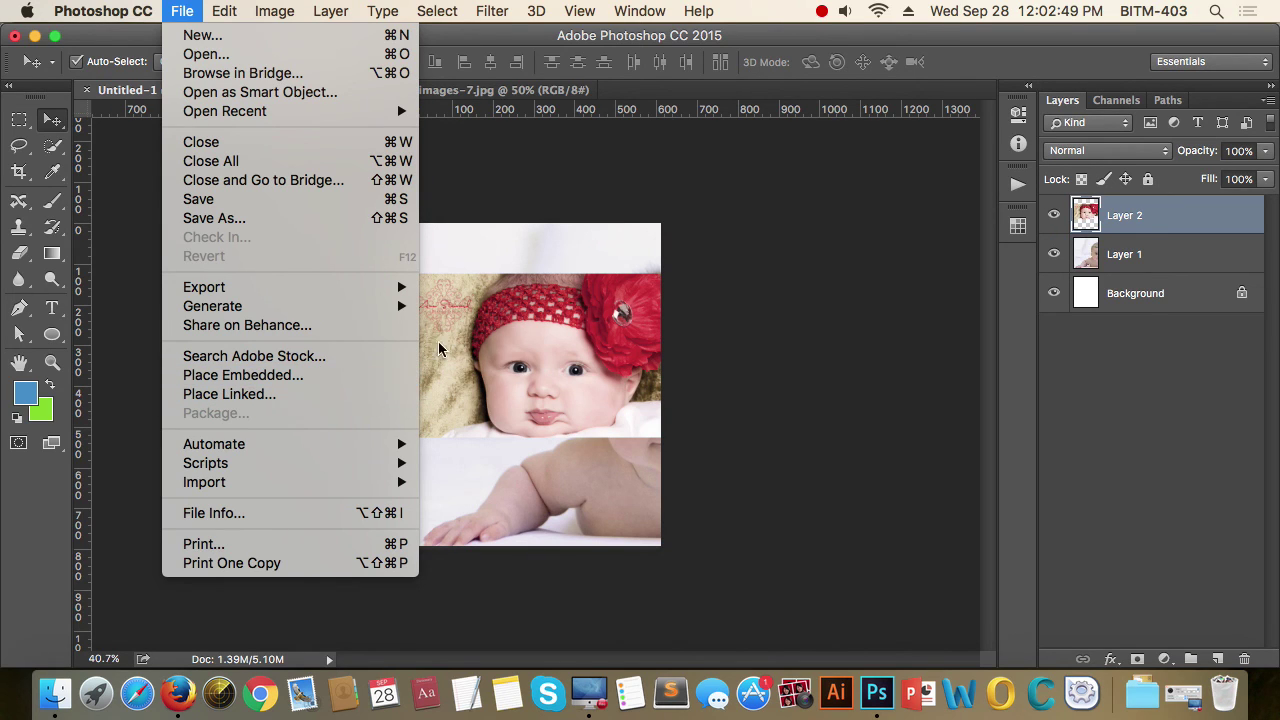
pyautogui.click(760, 250)
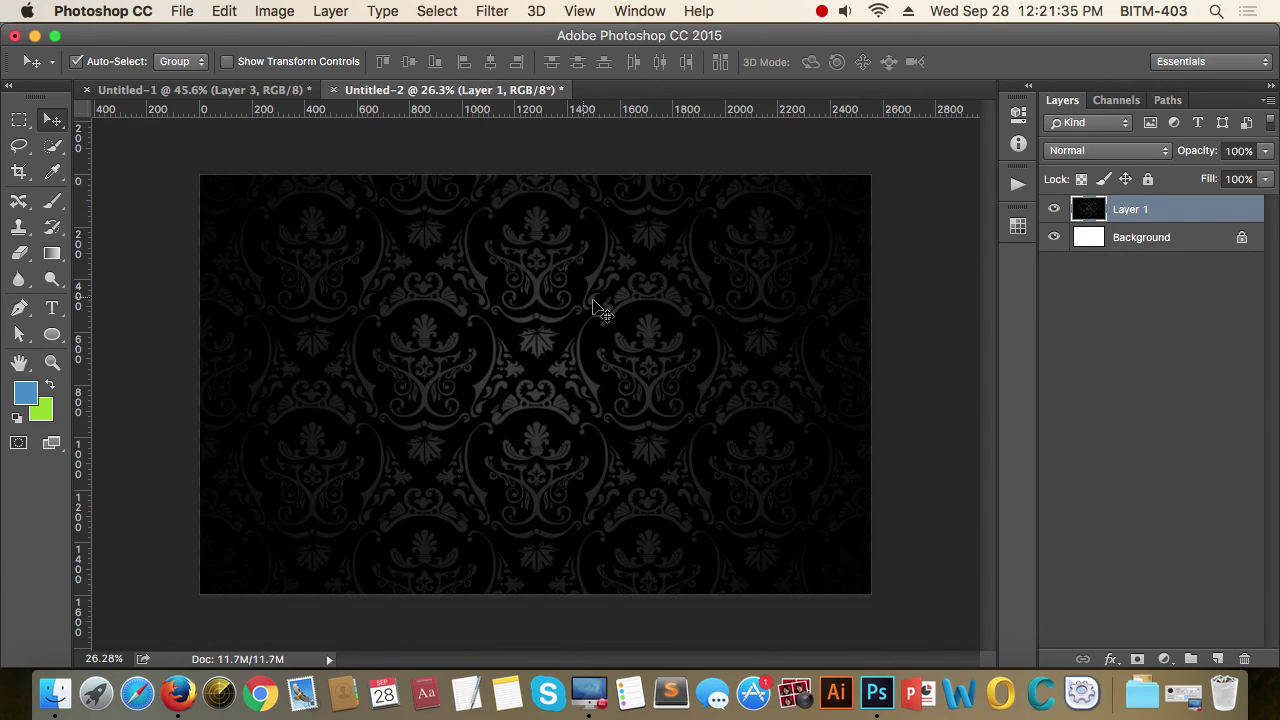
pyautogui.click(595, 310)
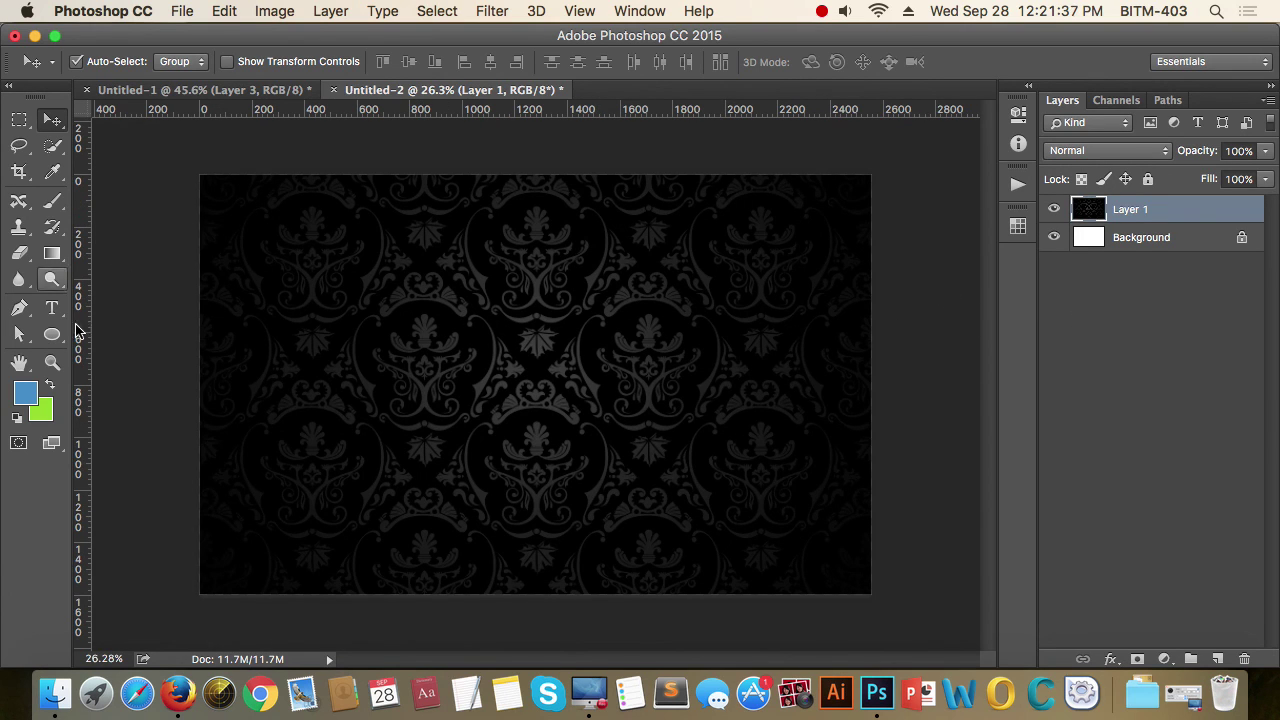
pyautogui.click(1113, 330)
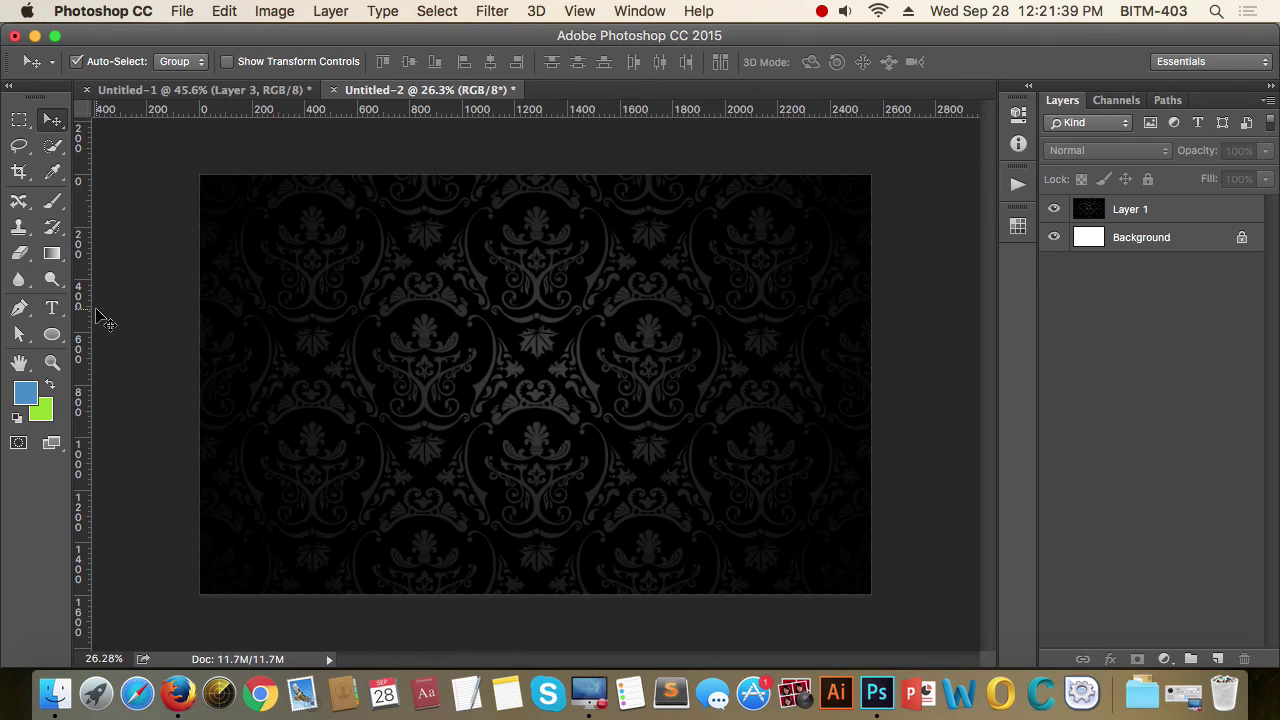
# Add the centred text "This is a Header" in Roboto Light 48 pt over the upper middle of the patterned Untitled-2 canvas
pyautogui.click(53, 309)
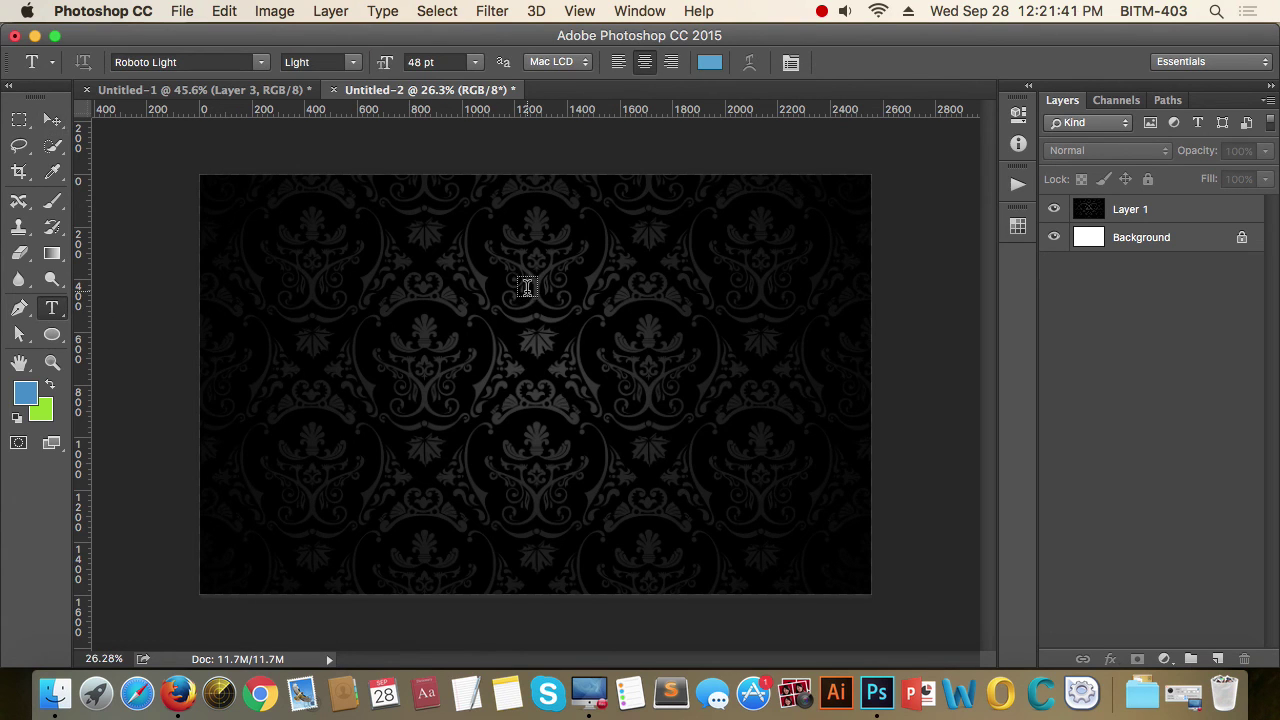
pyautogui.click(527, 288)
pyautogui.scroll(3, 505, 276)
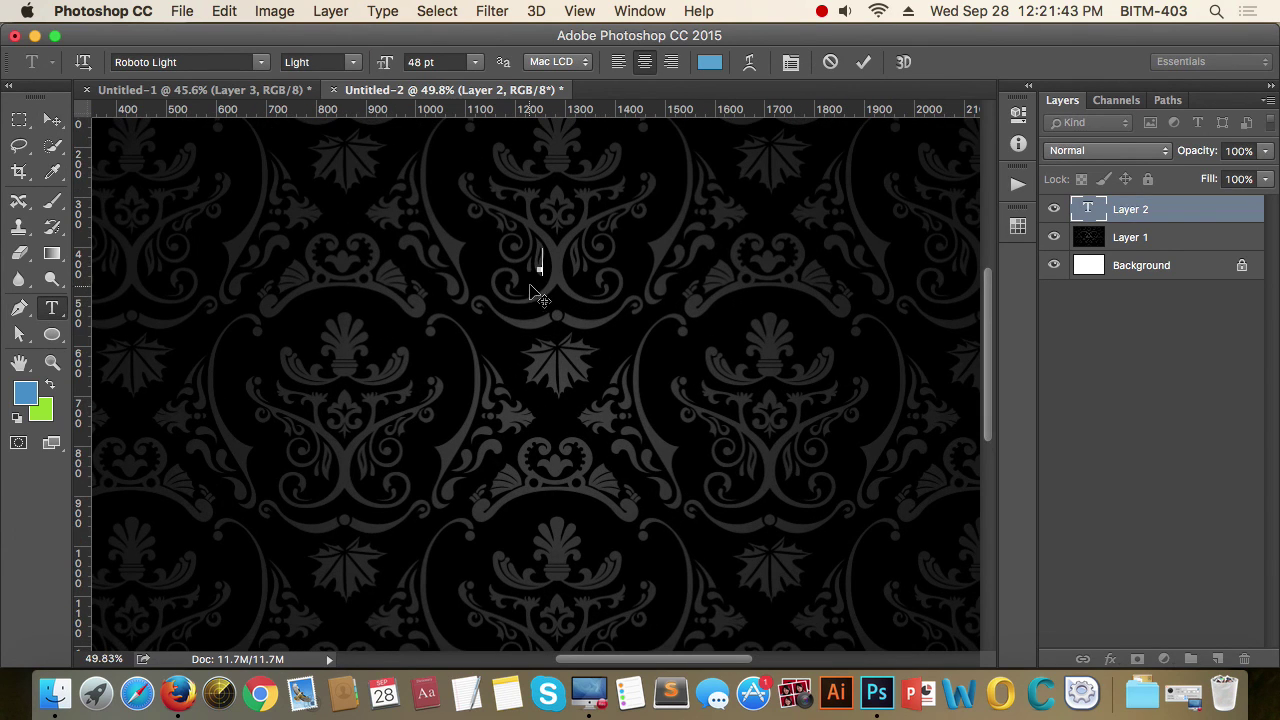
pyautogui.scroll(-4, 625, 335)
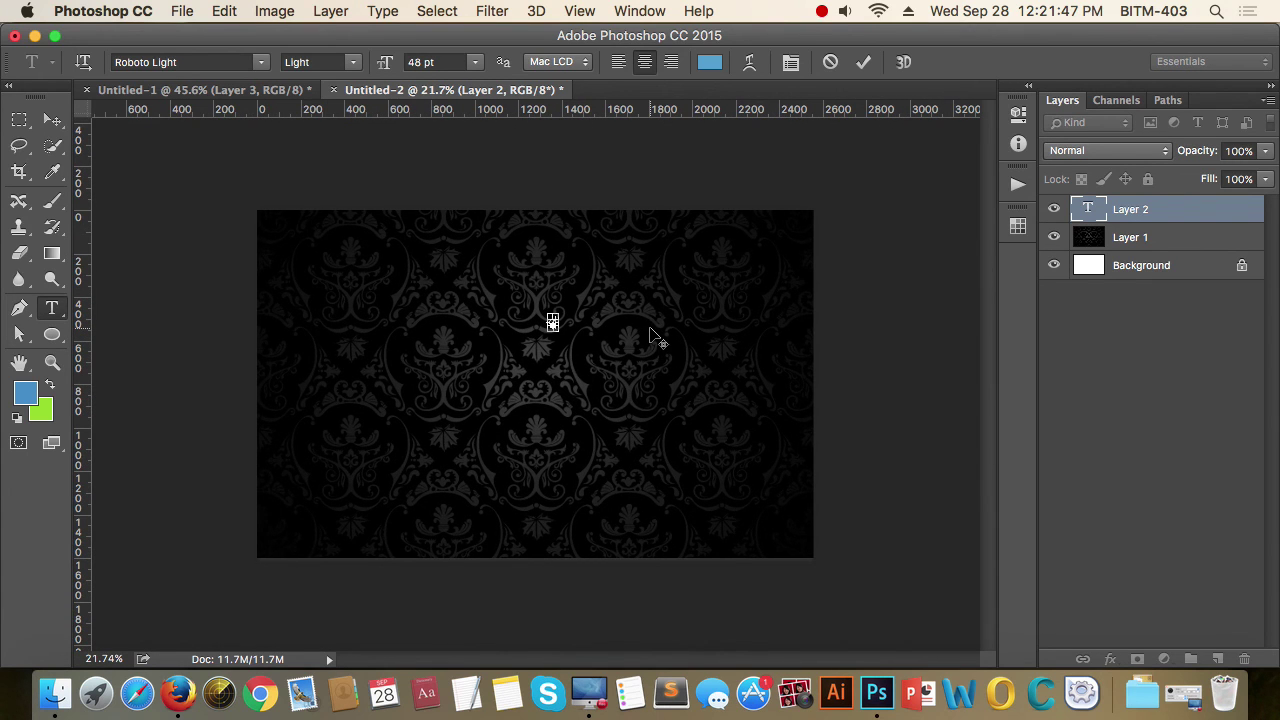
pyautogui.press('super+1')
pyautogui.scroll(4, 652, 338)
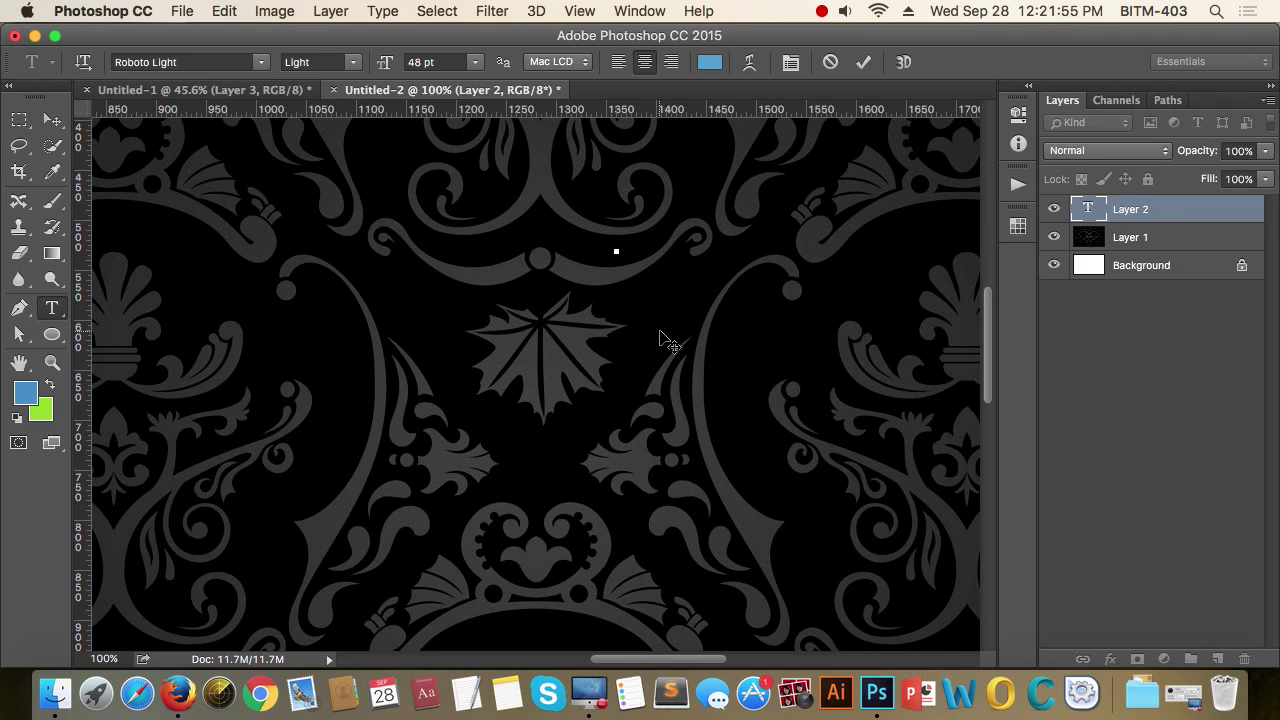
pyautogui.write('This ')
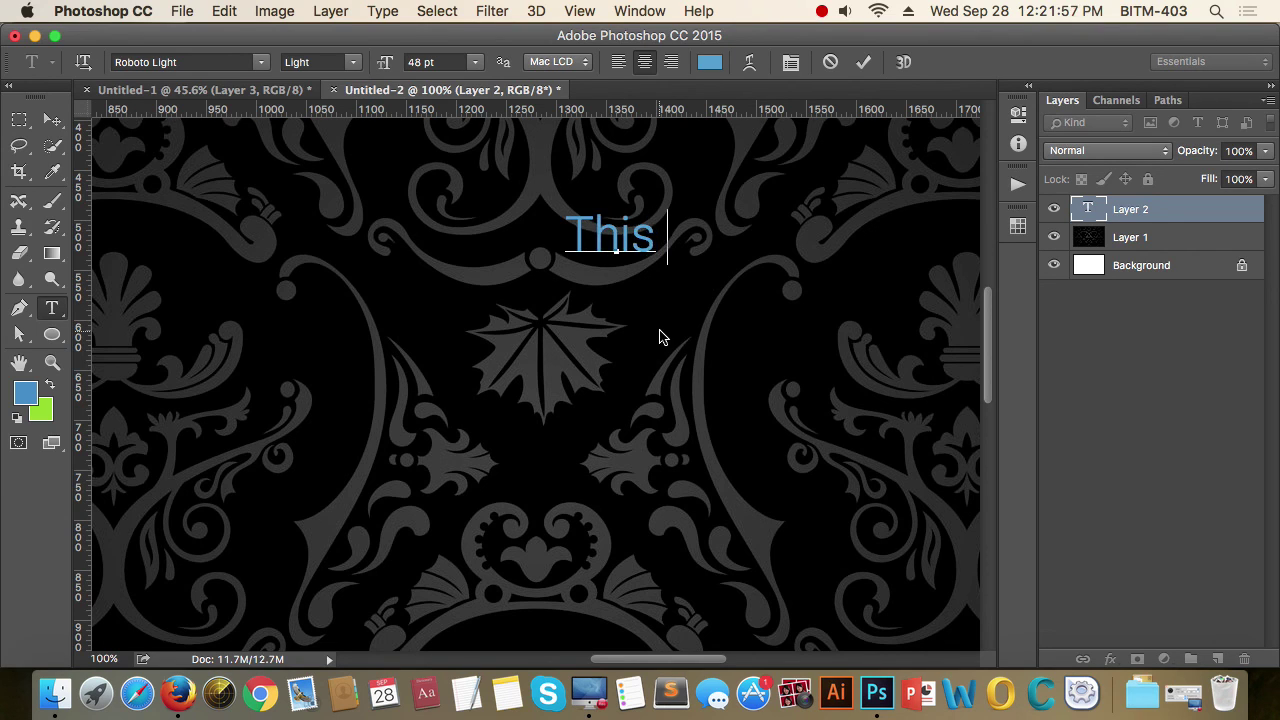
pyautogui.write('is a')
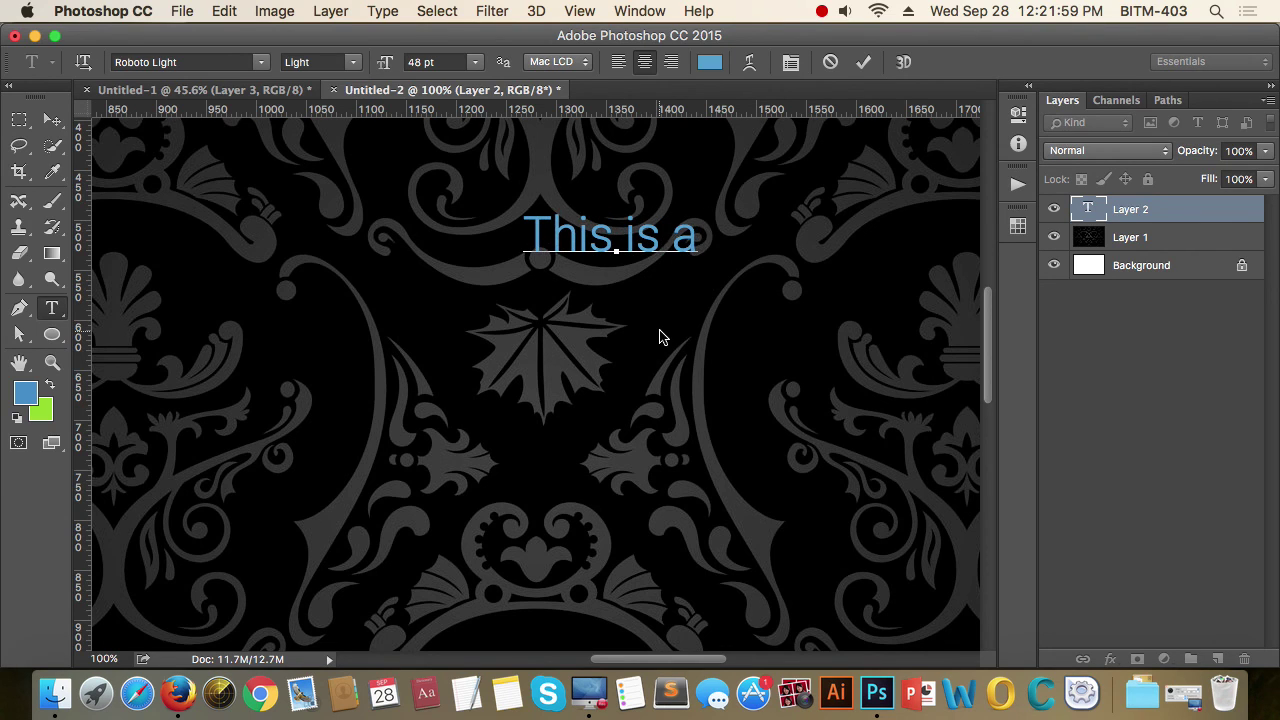
pyautogui.write(' Header')
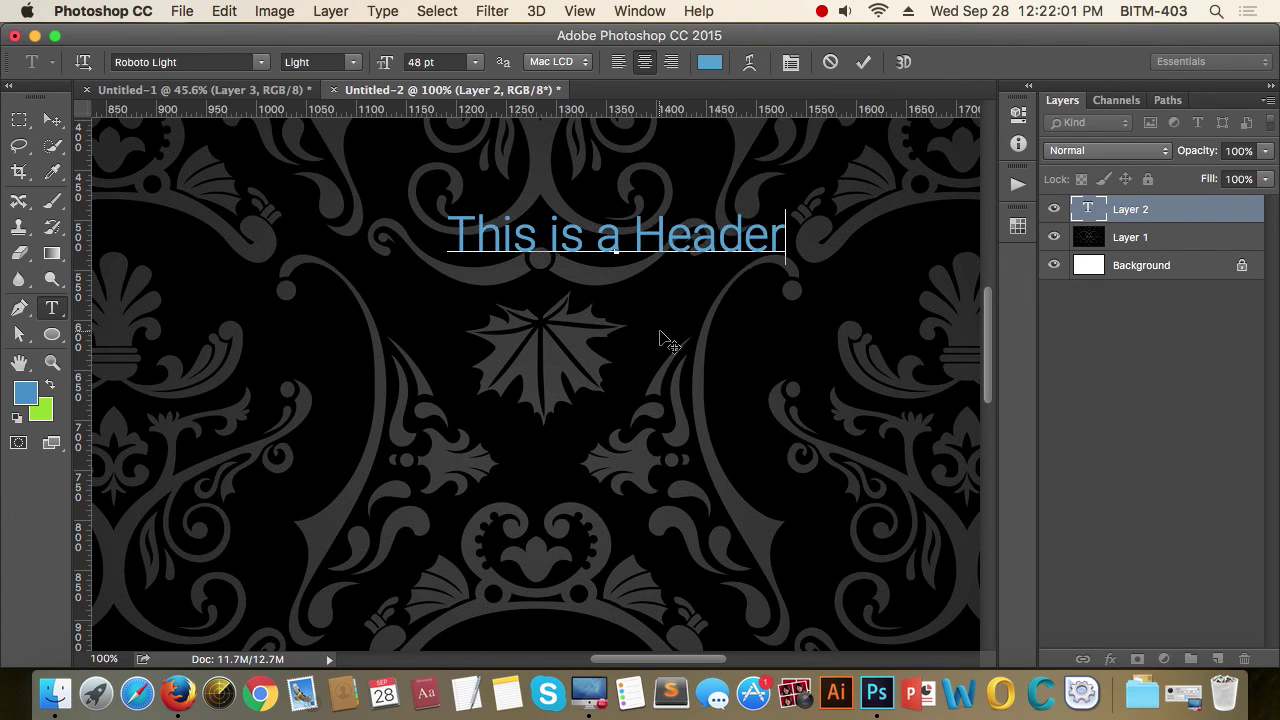
pyautogui.click(660, 338)
pyautogui.press('super+shift+q')
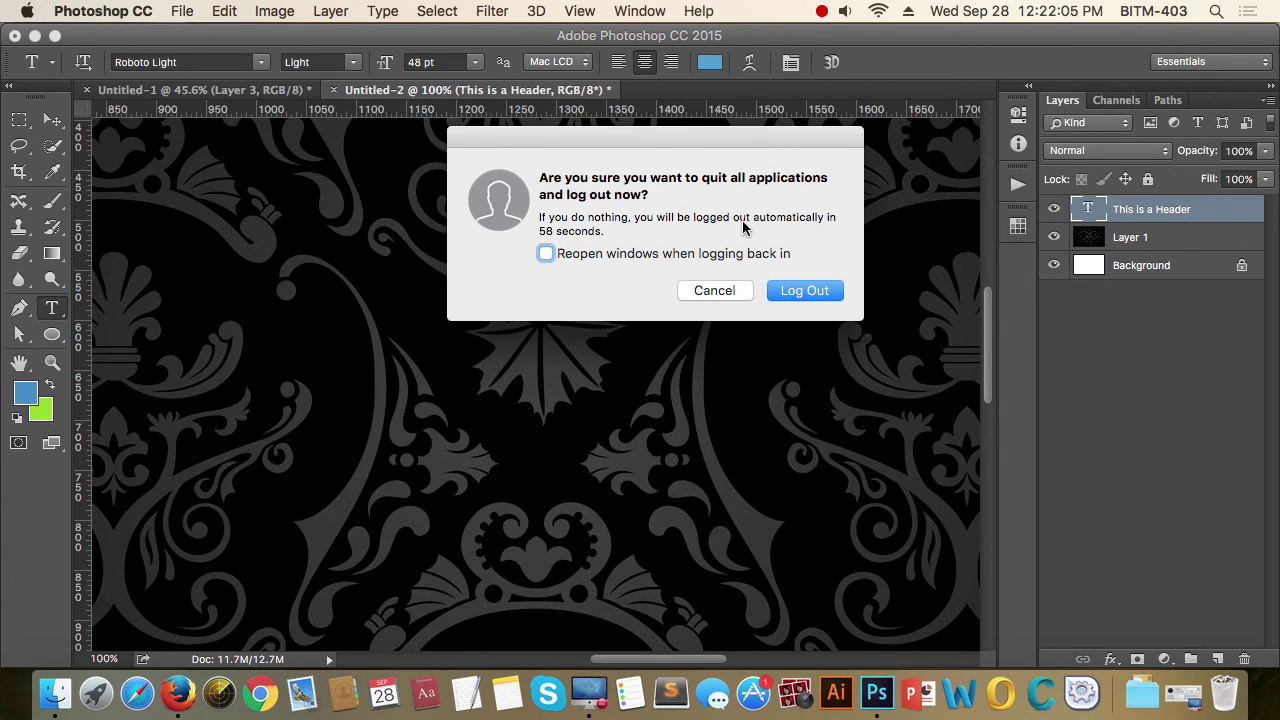
pyautogui.click(708, 300)
# Set the whole header text to the Bold style at 60 pt
pyautogui.click(586, 237)
pyautogui.press('super+a')
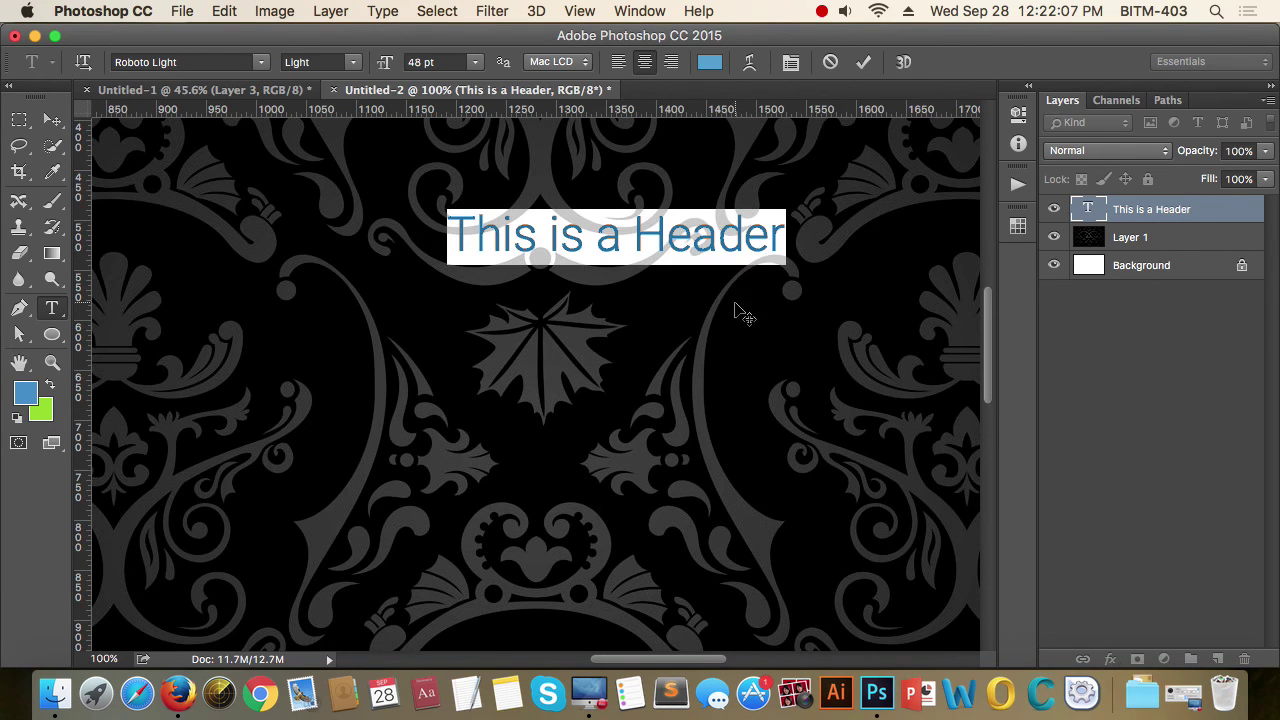
pyautogui.click(340, 63)
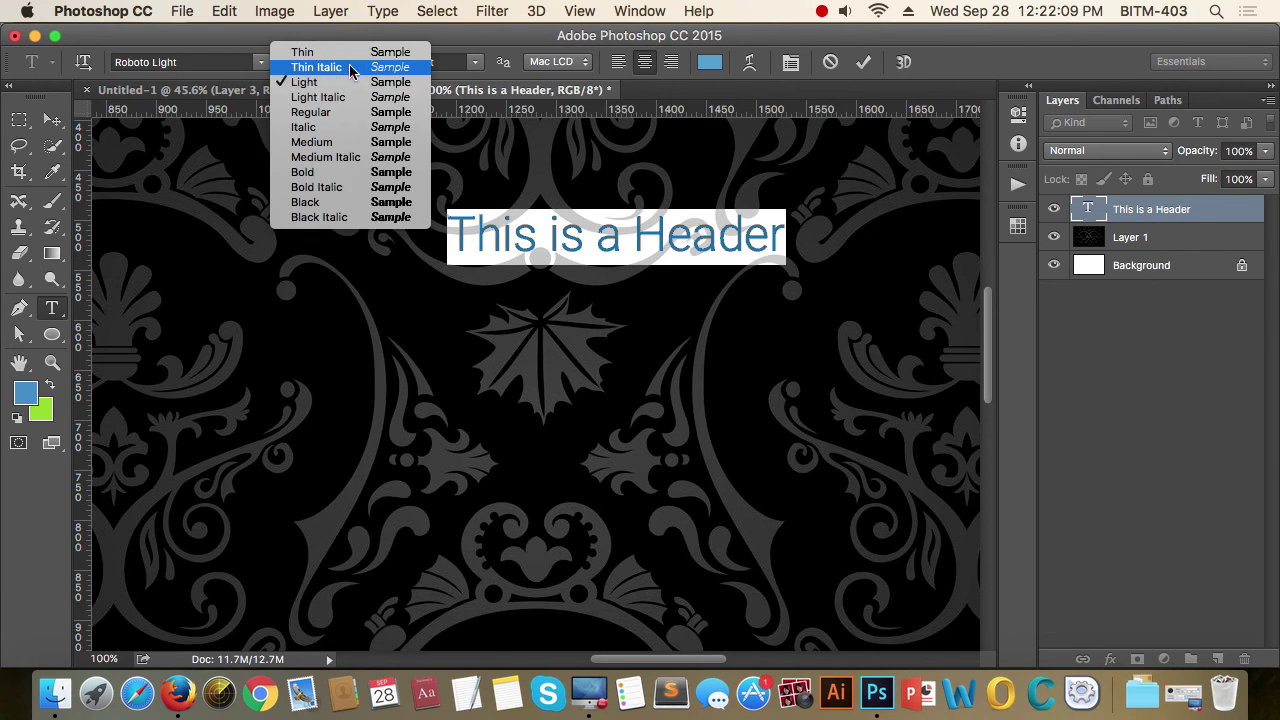
pyautogui.click(594, 107)
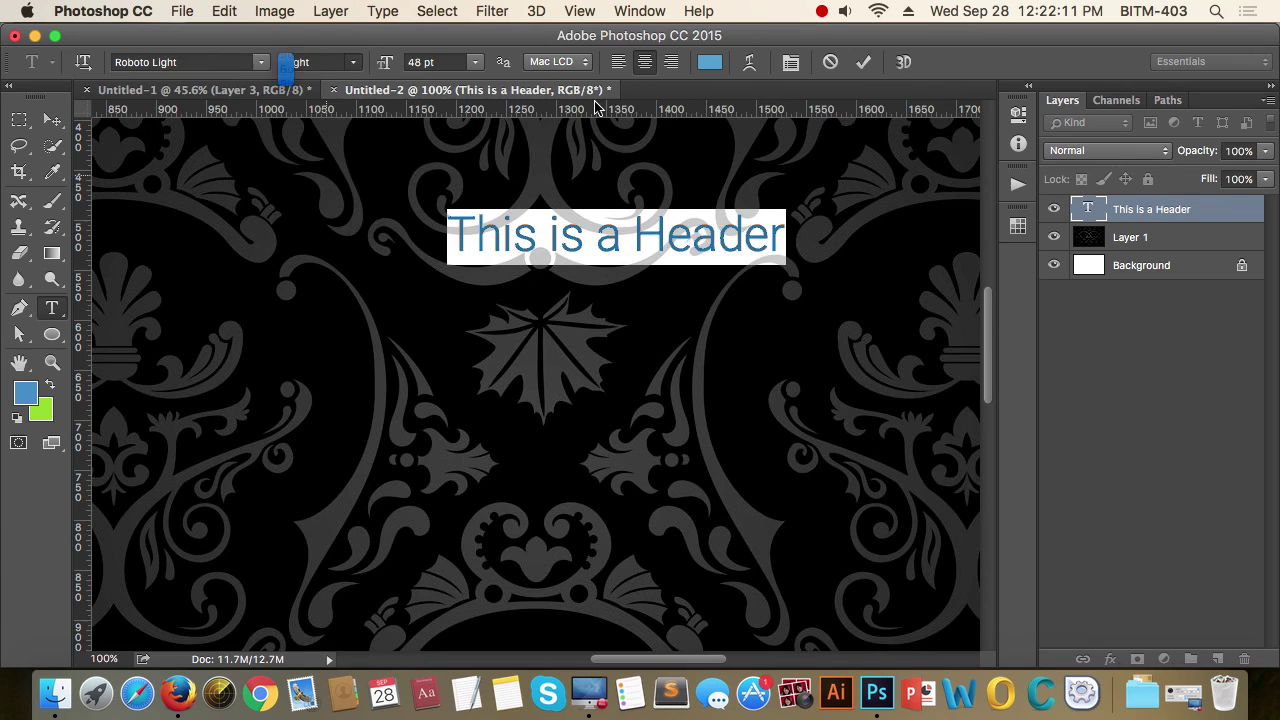
pyautogui.click(475, 62)
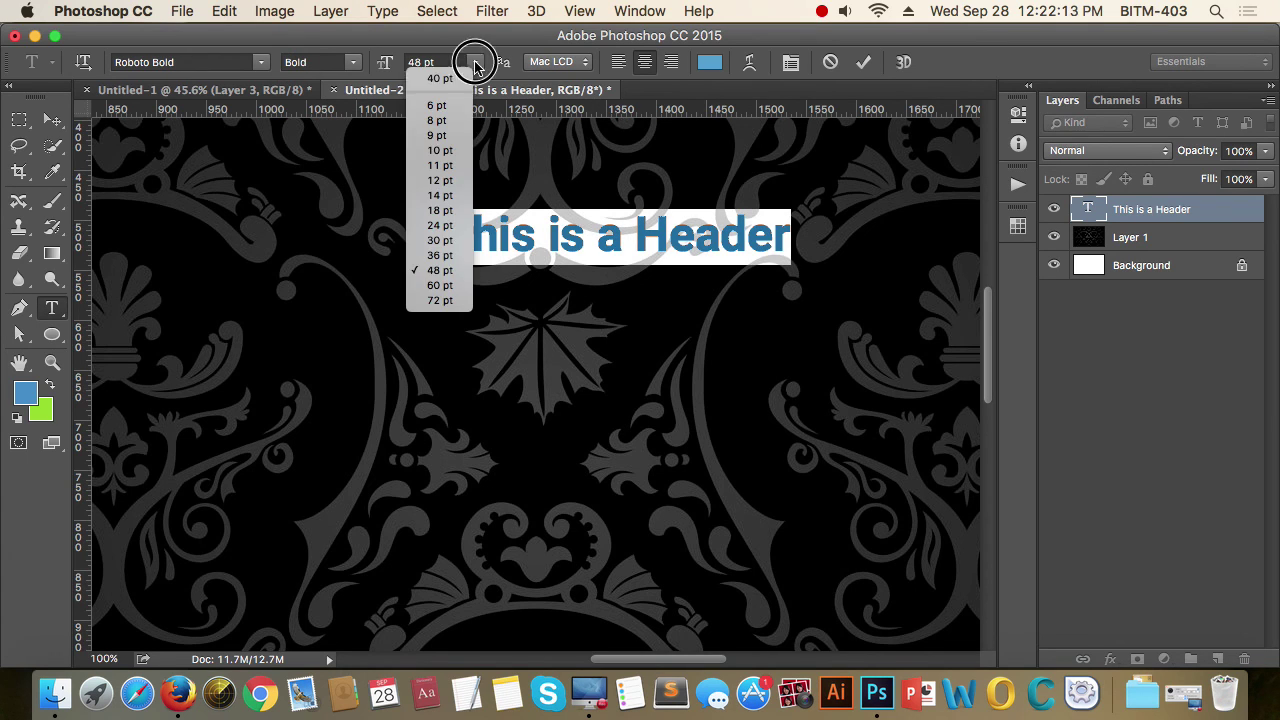
pyautogui.click(447, 288)
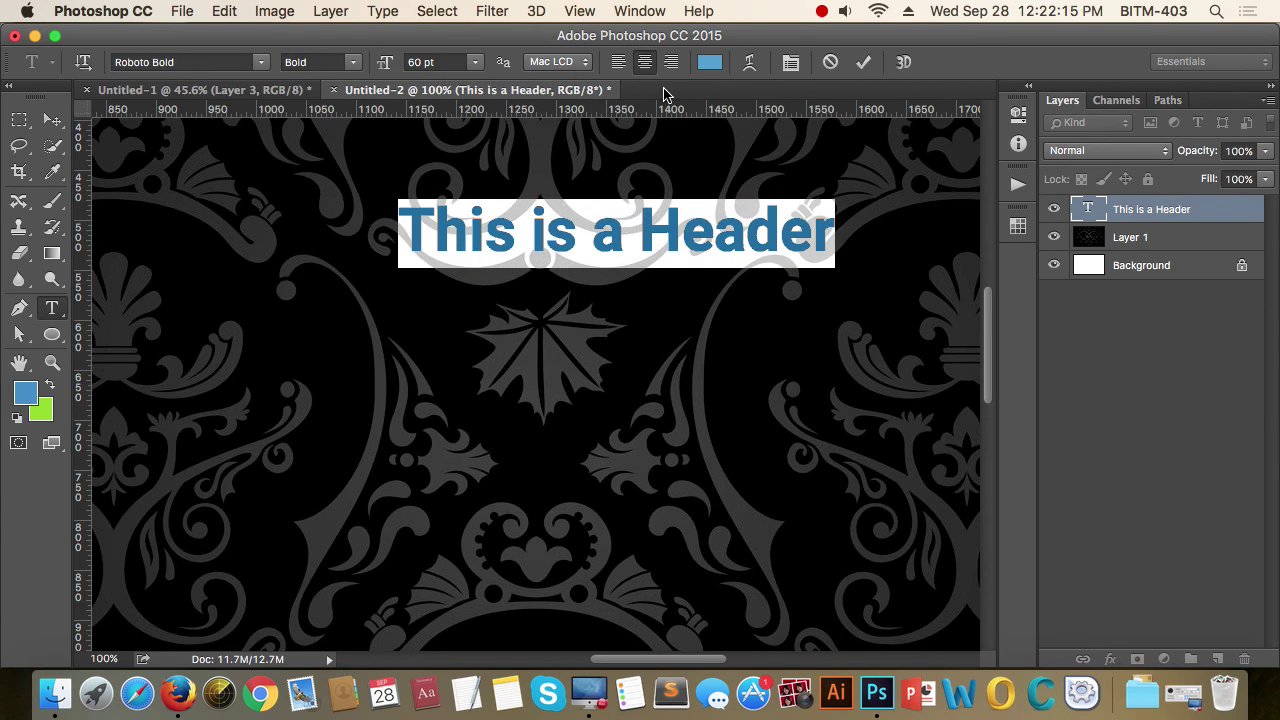
# Change the header text colour to white
pyautogui.click(709, 64)
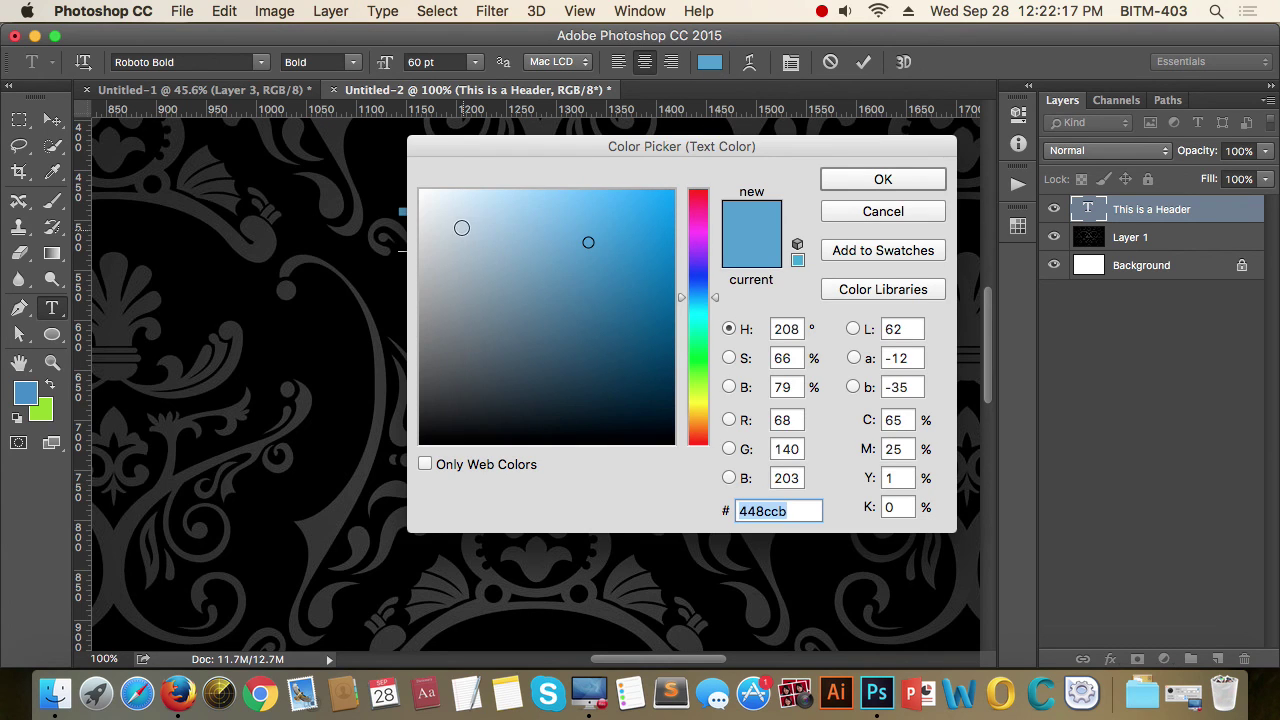
pyautogui.moveTo(461, 228); pyautogui.dragTo(394, 177)
pyautogui.click(825, 182)
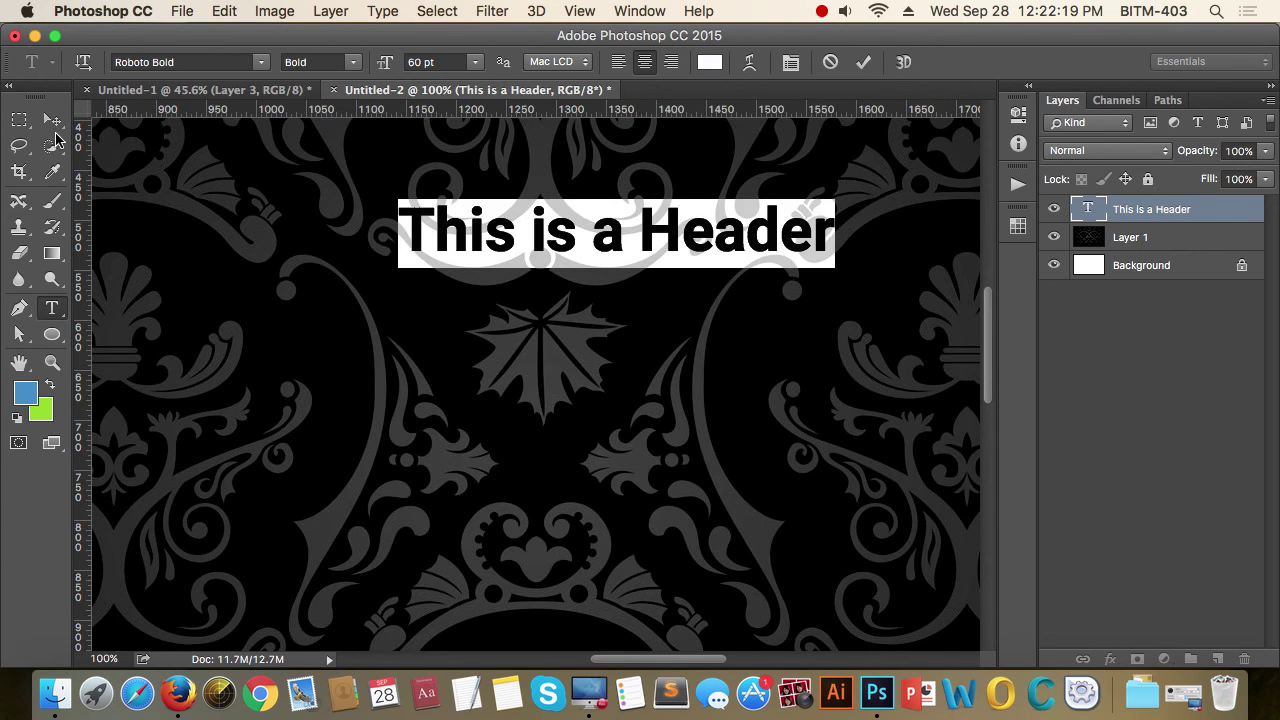
# Move the header text up over the patterned background and place it near the canvas's horizontal centre
pyautogui.click(52, 121)
pyautogui.scroll(-5, 623, 346)
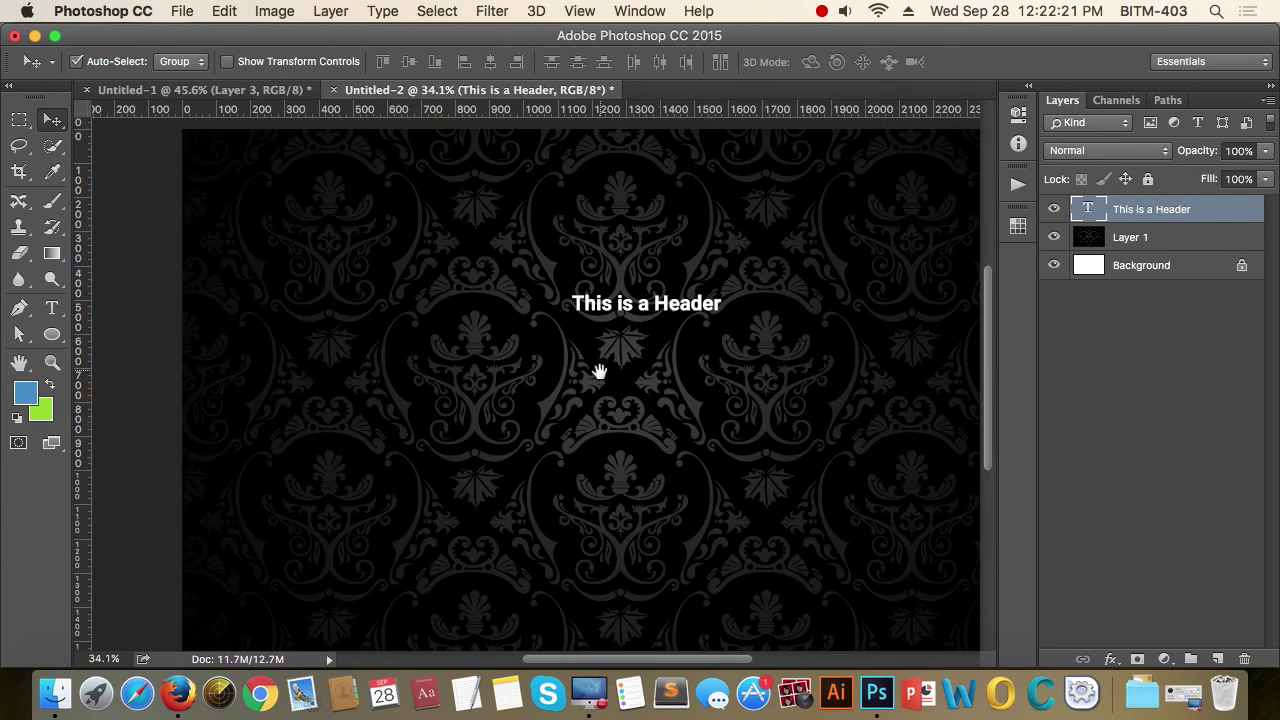
pyautogui.press('super+1')
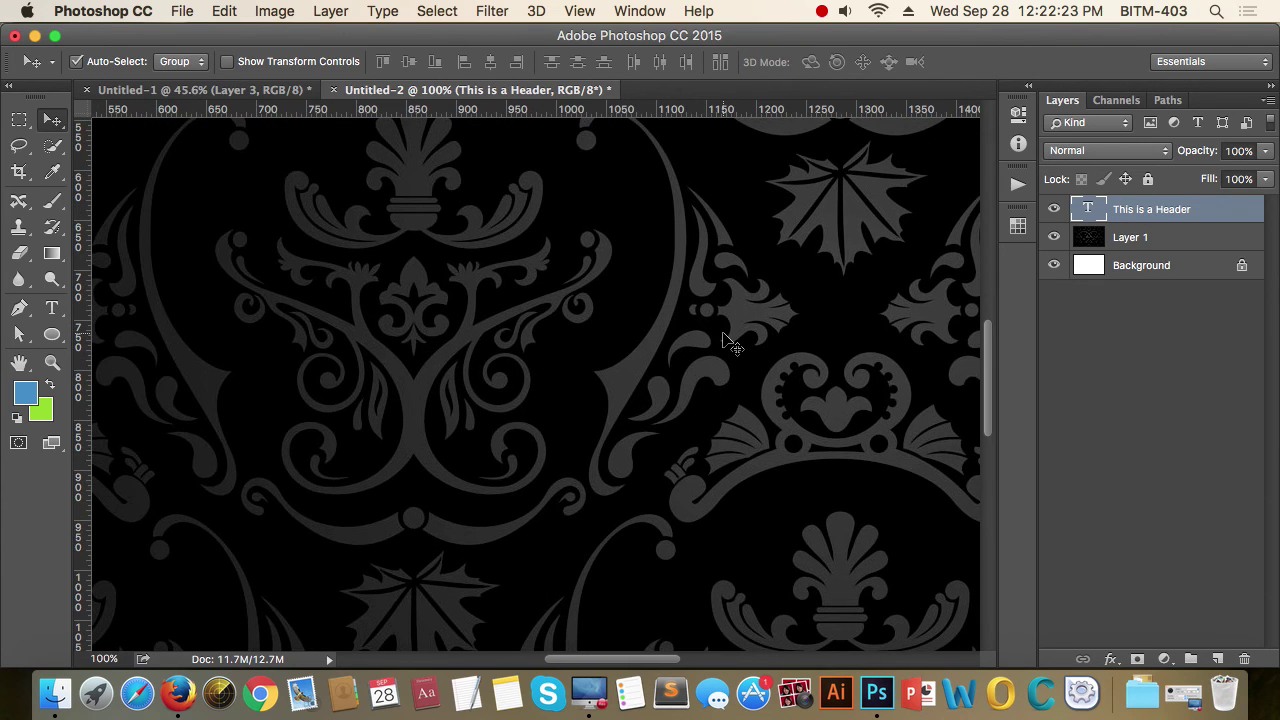
pyautogui.moveTo(794, 294); pyautogui.dragTo(551, 449)
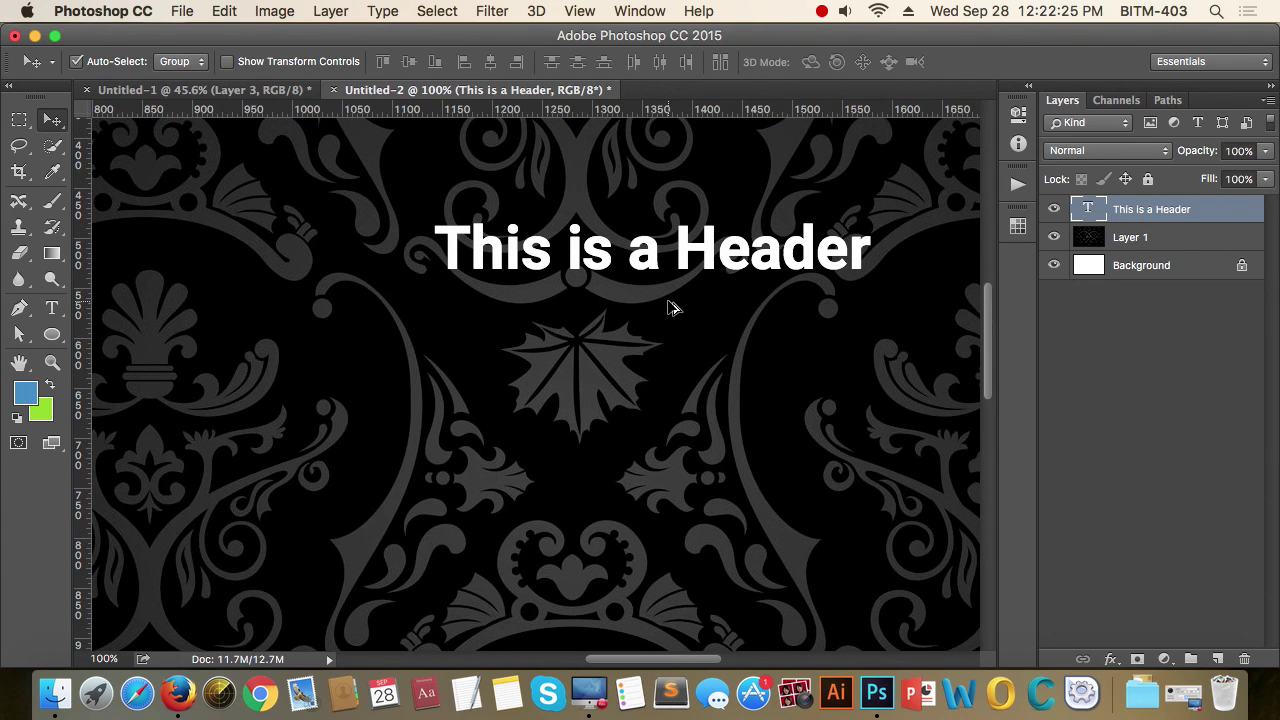
pyautogui.moveTo(714, 263); pyautogui.dragTo(650, 253)
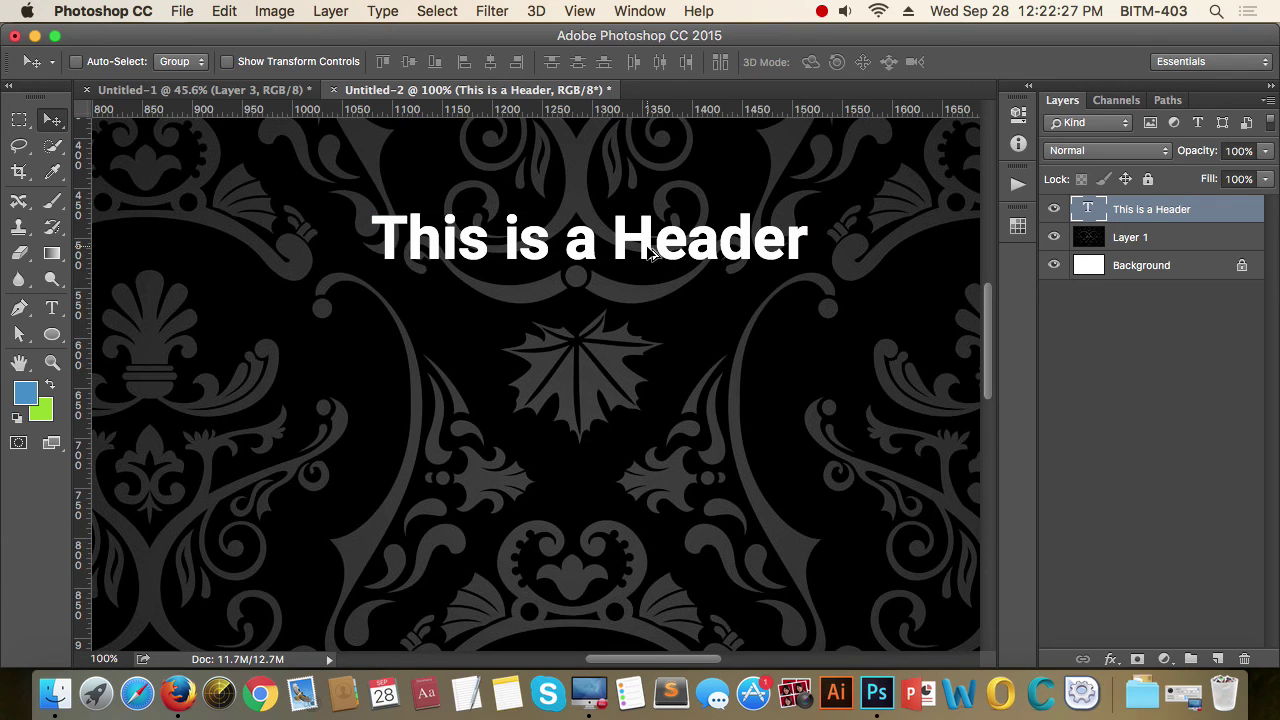
pyautogui.press('super+0')
pyautogui.click(565, 289)
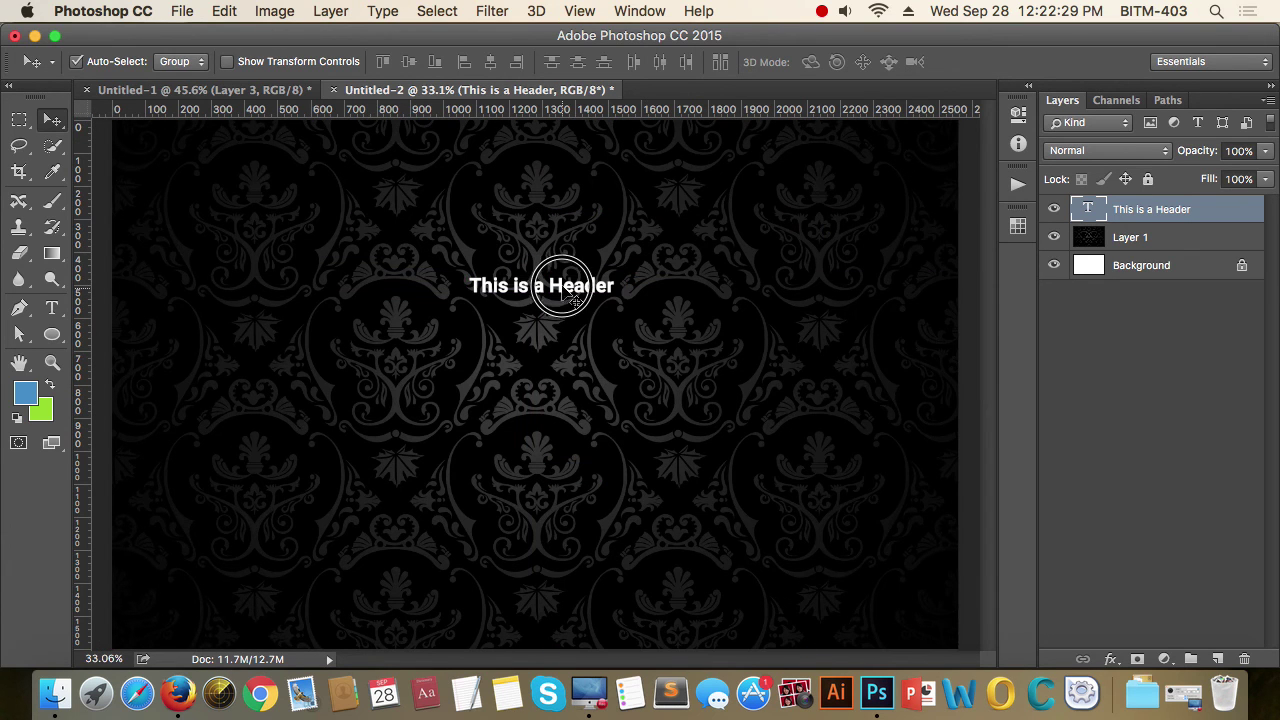
pyautogui.moveTo(565, 289); pyautogui.dragTo(559, 250)
# Draw a wide paragraph text box below the header and fill it with Lorem Ipsum placeholder text
pyautogui.click(52, 308)
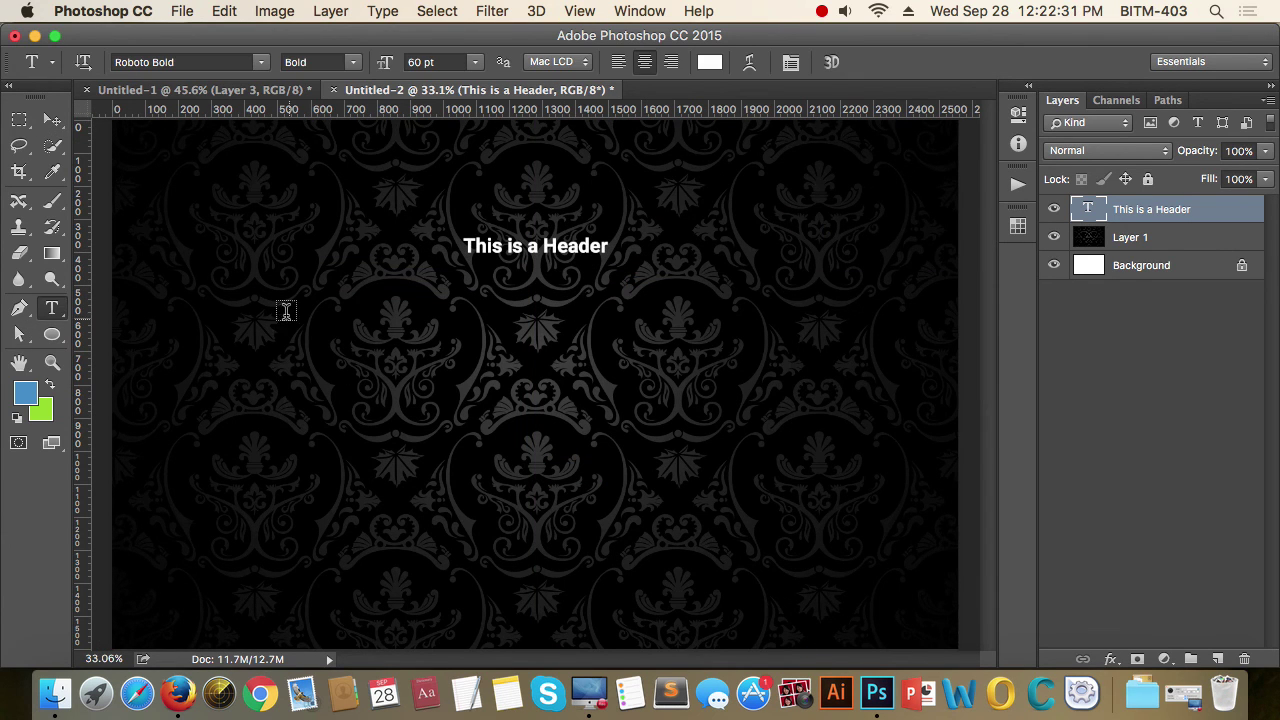
pyautogui.moveTo(285, 287); pyautogui.dragTo(854, 448)
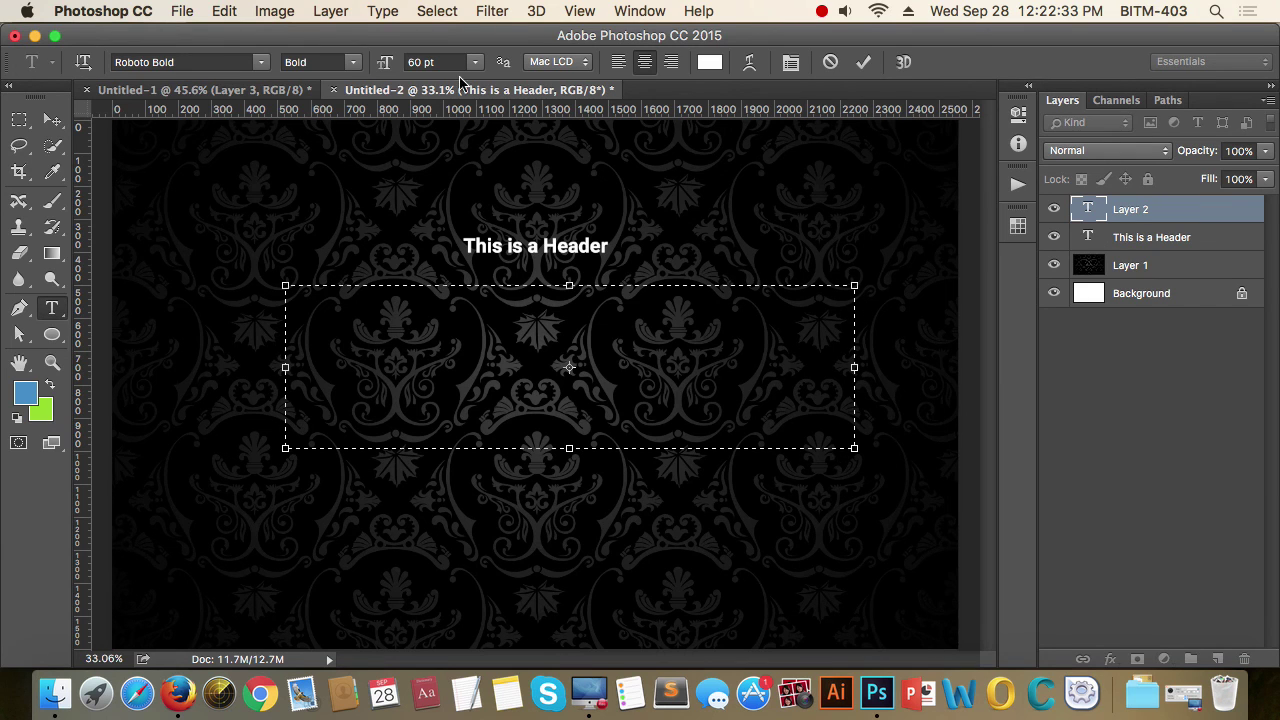
pyautogui.click(383, 10)
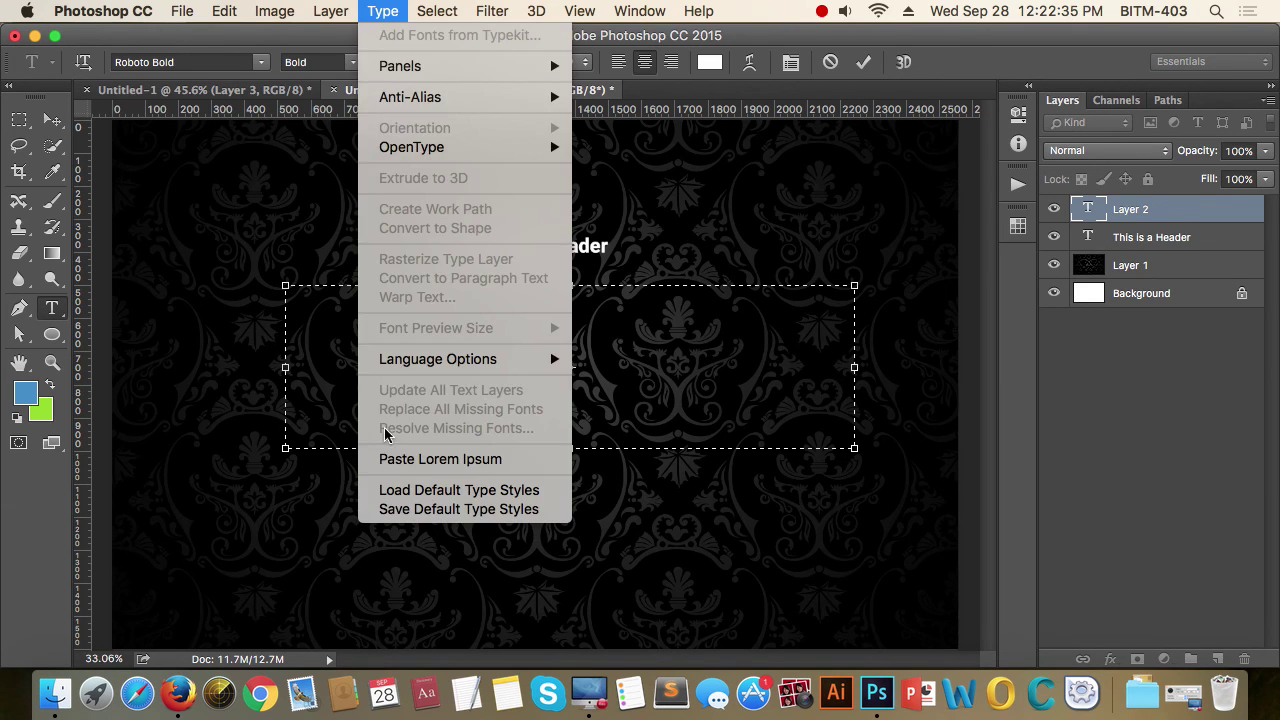
pyautogui.click(386, 457)
# Set all of the placeholder paragraph text to Roboto Light at 24 pt
pyautogui.press('super+a')
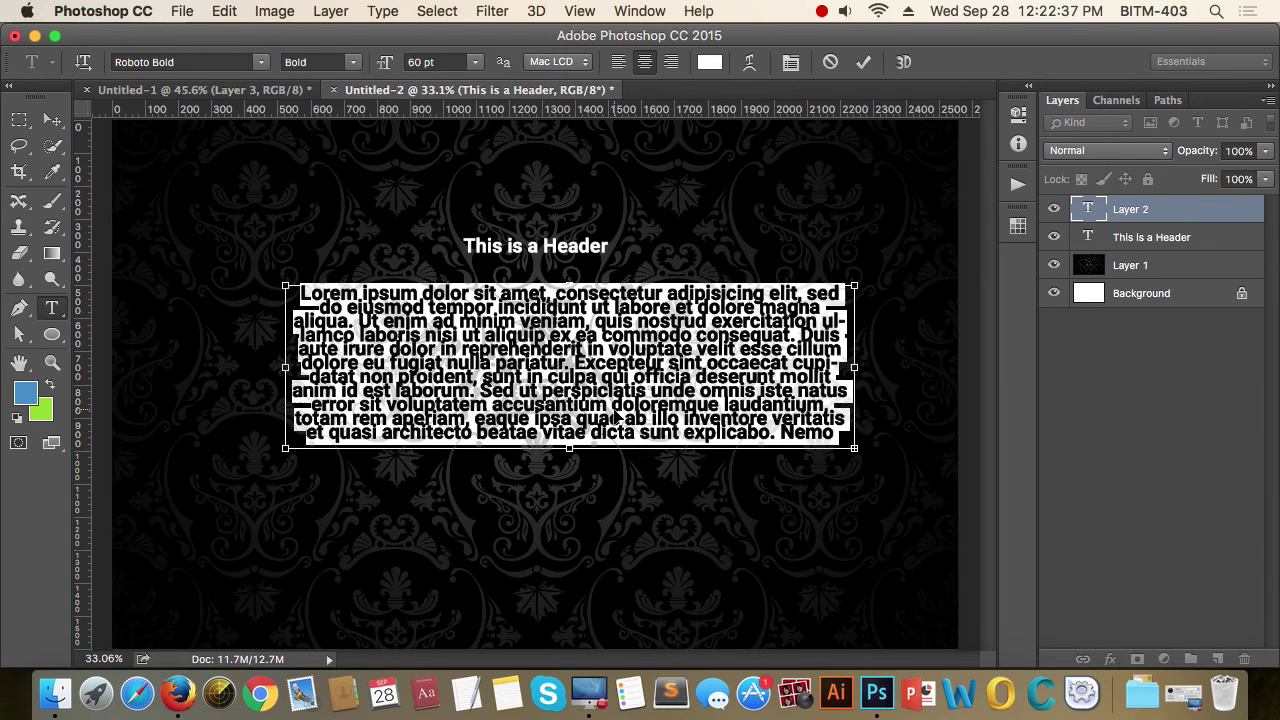
pyautogui.click(350, 66)
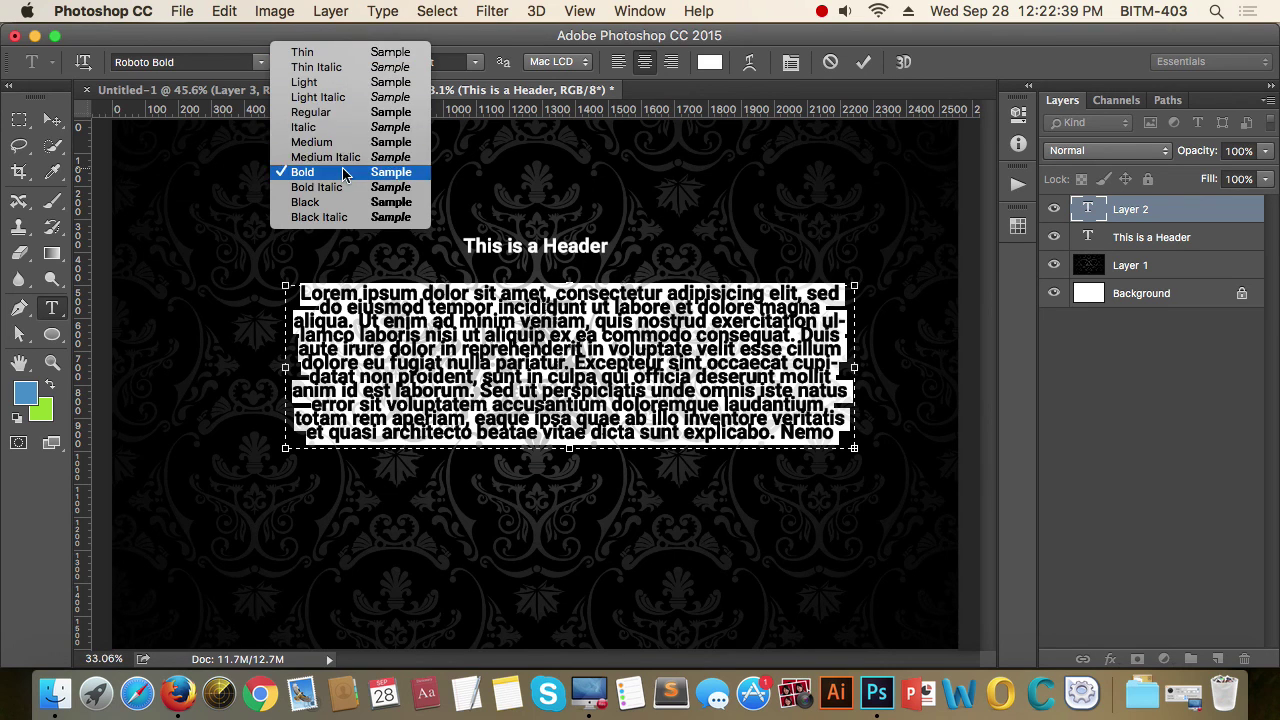
pyautogui.click(320, 78)
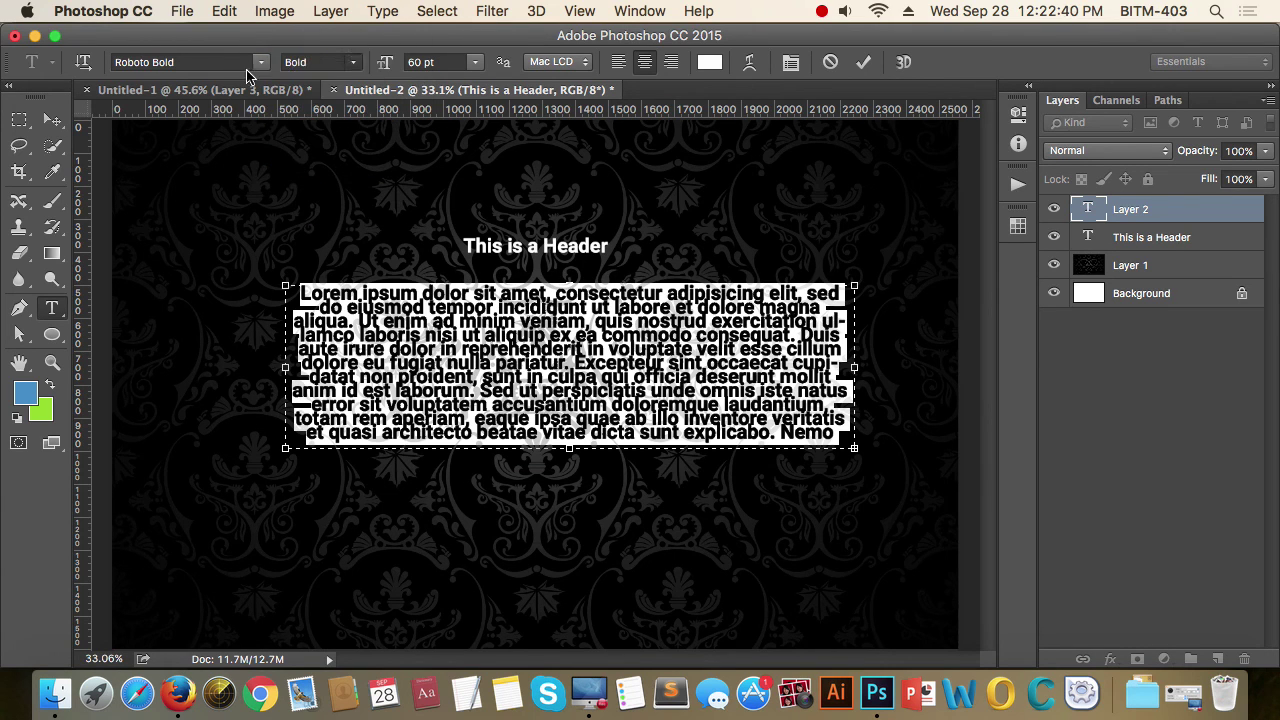
pyautogui.click(443, 62)
pyautogui.write('24')
pyautogui.press('Return')
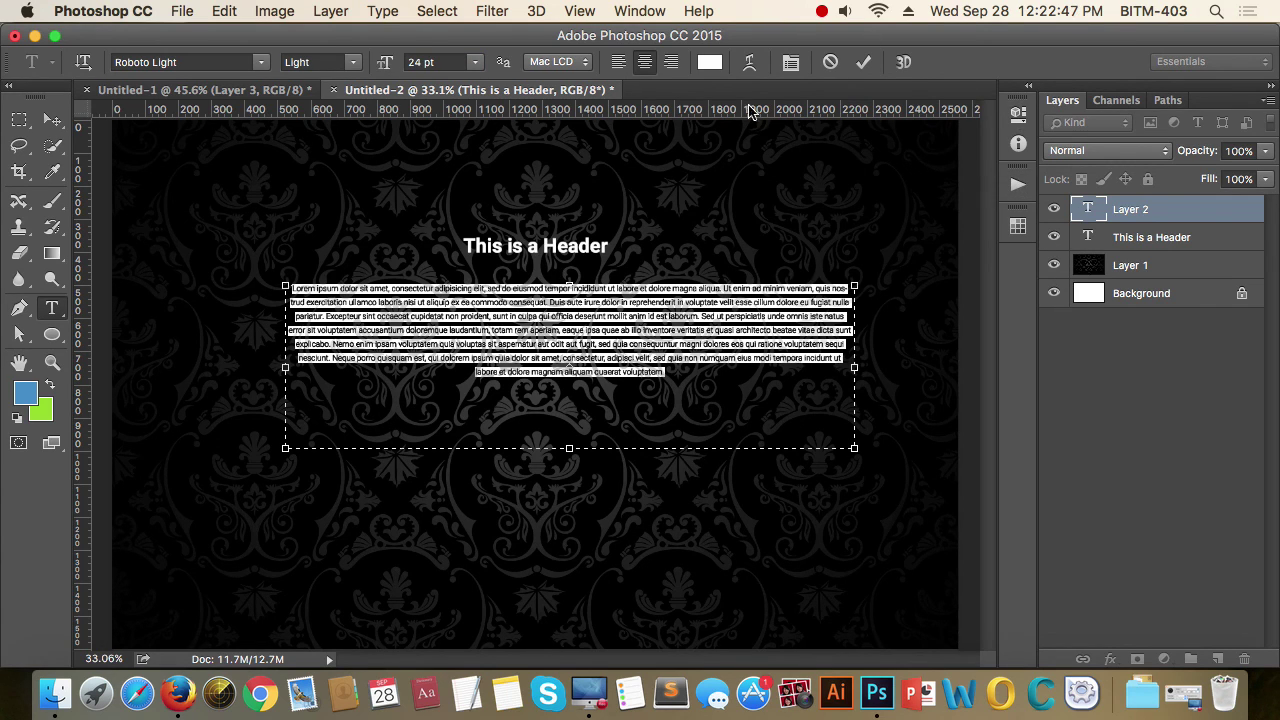
# Set the paragraph text's leading to 36 pt and dock the Character and Paragraph panel group, collapsed, beside the Layers panel
pyautogui.click(790, 63)
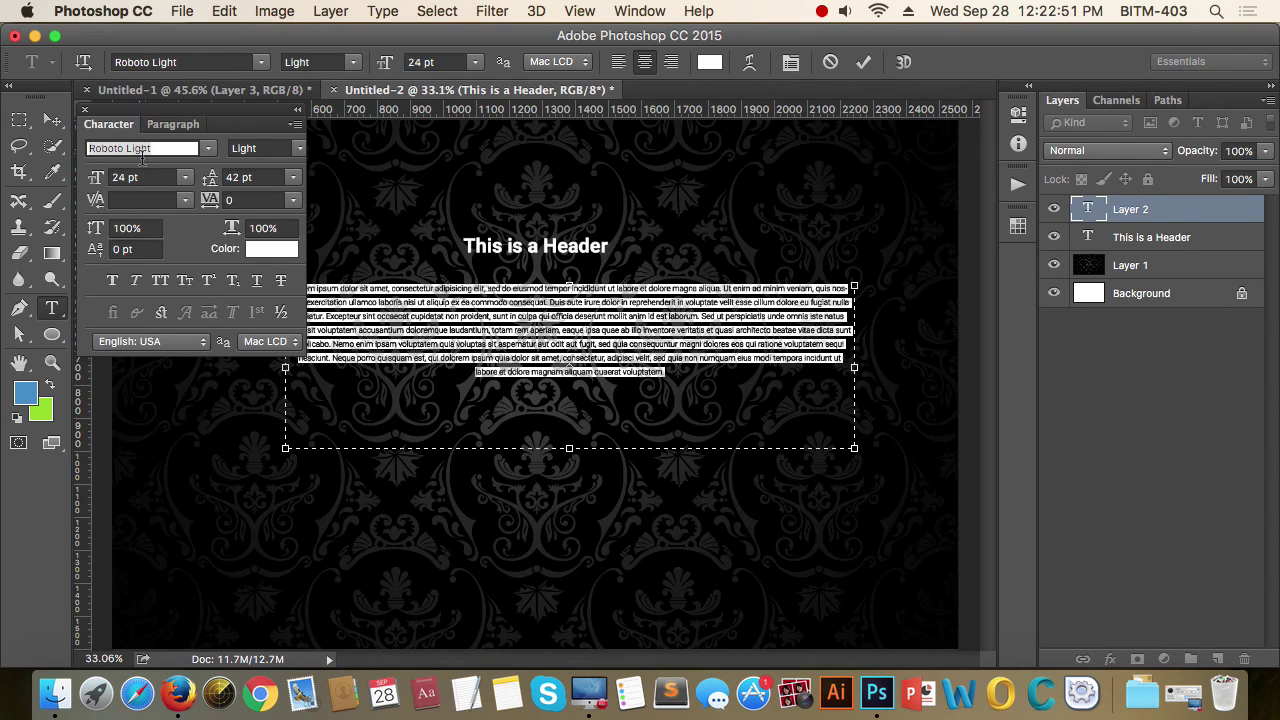
pyautogui.click(257, 180)
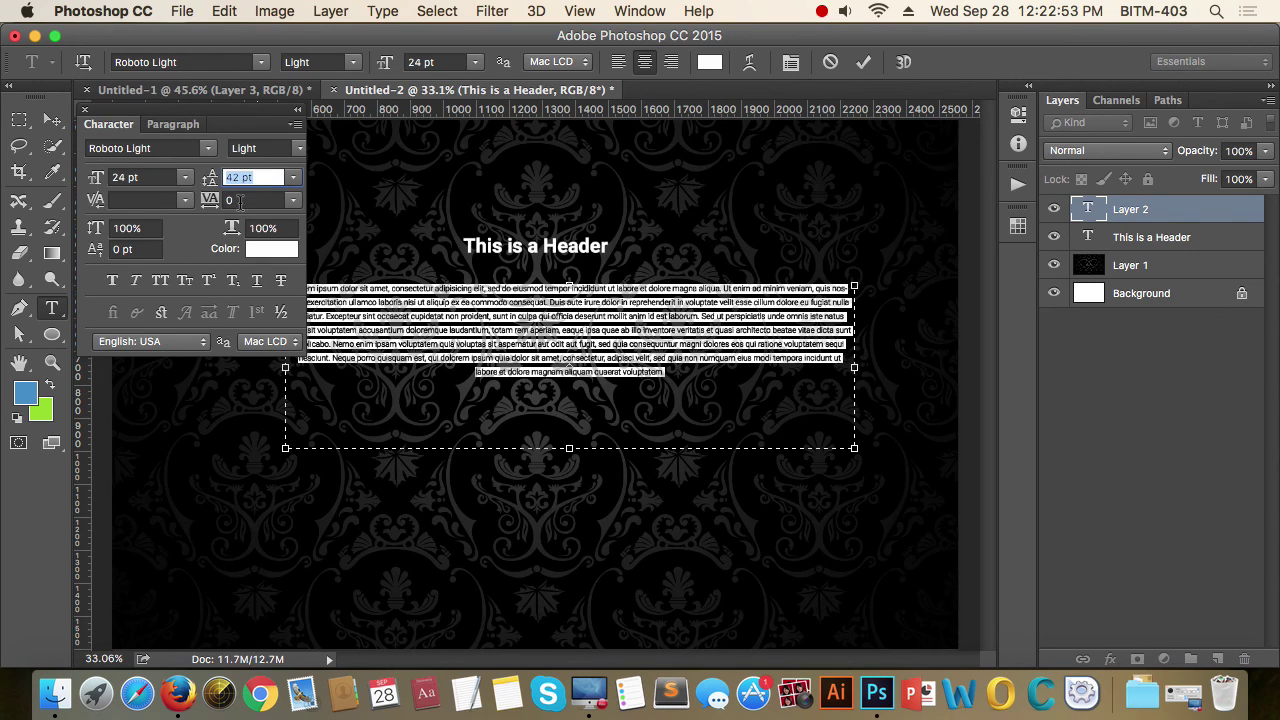
pyautogui.write('30')
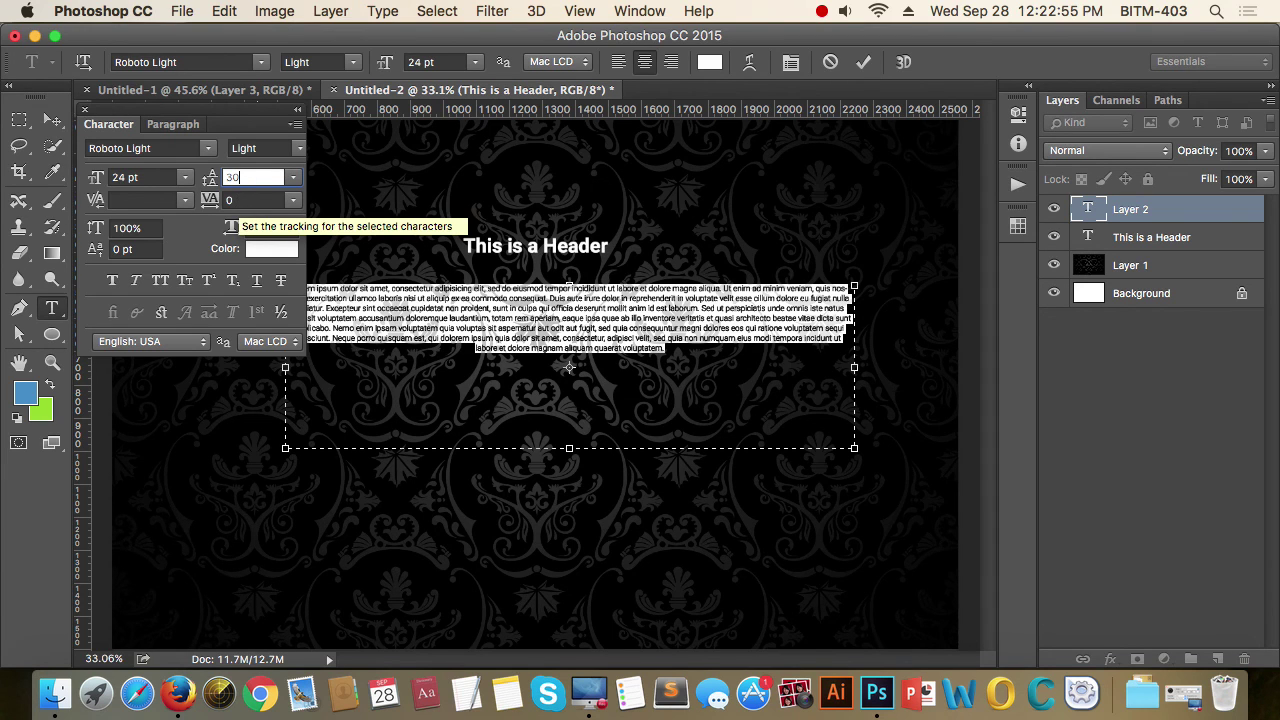
pyautogui.press('Return')
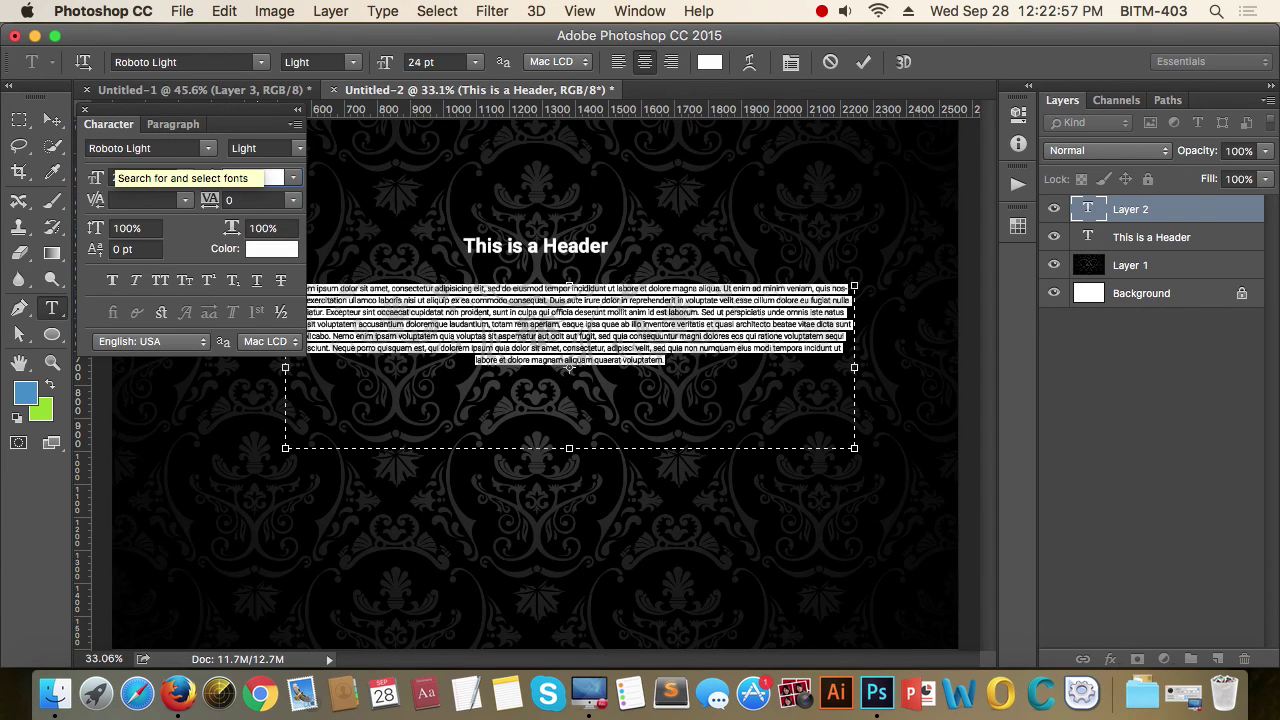
pyautogui.press('super+Return')
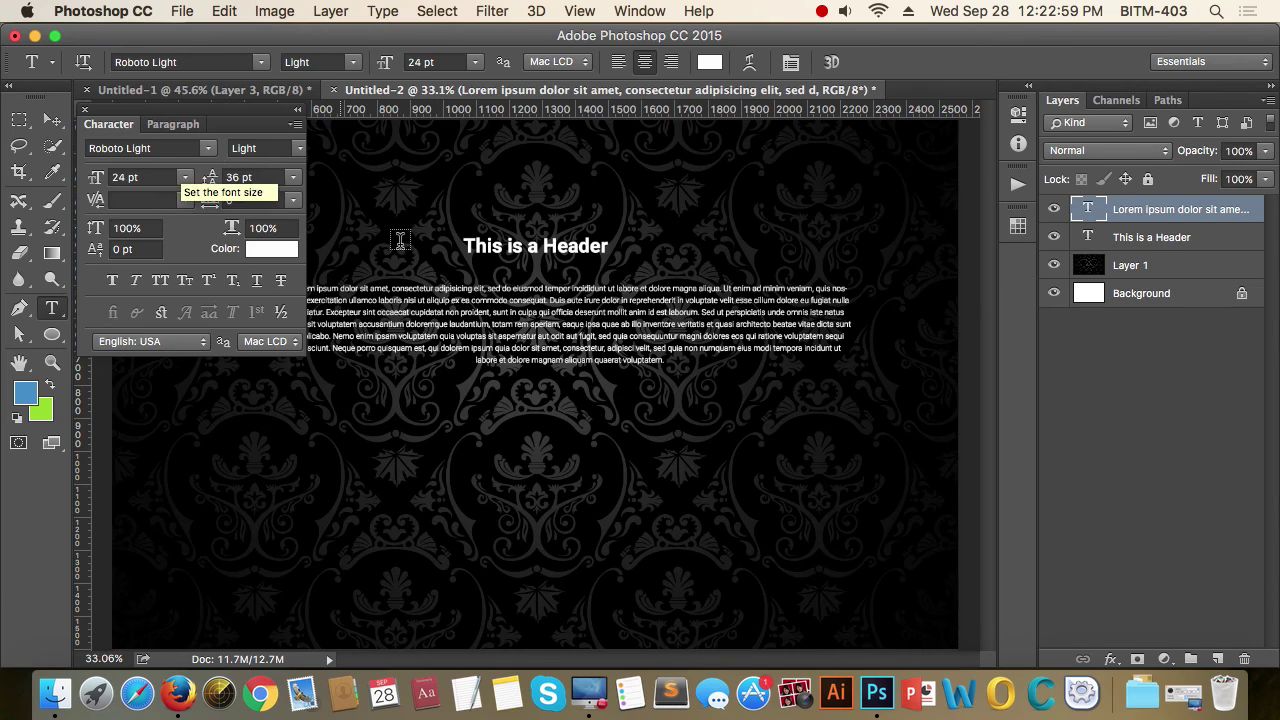
pyautogui.moveTo(155, 110); pyautogui.dragTo(1018, 272)
pyautogui.click(927, 250)
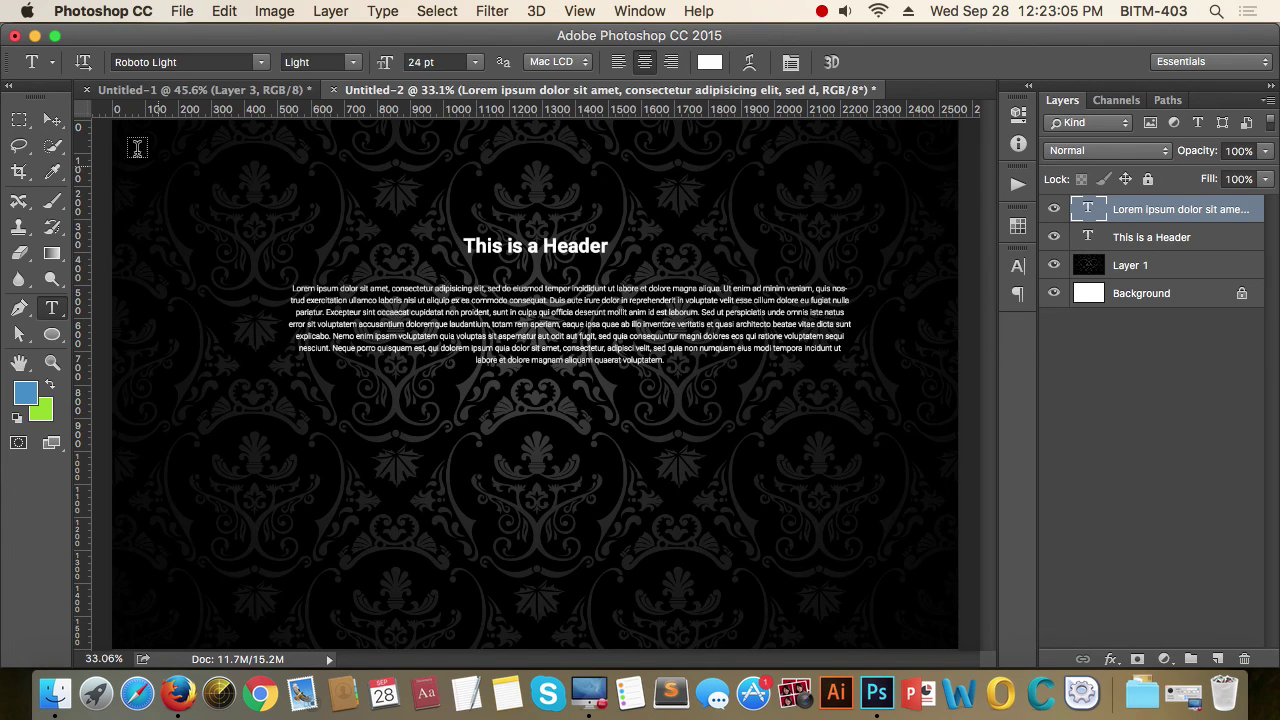
# Increase the whole header text's size to 72 pt
pyautogui.click(52, 119)
pyautogui.press('super+minus')
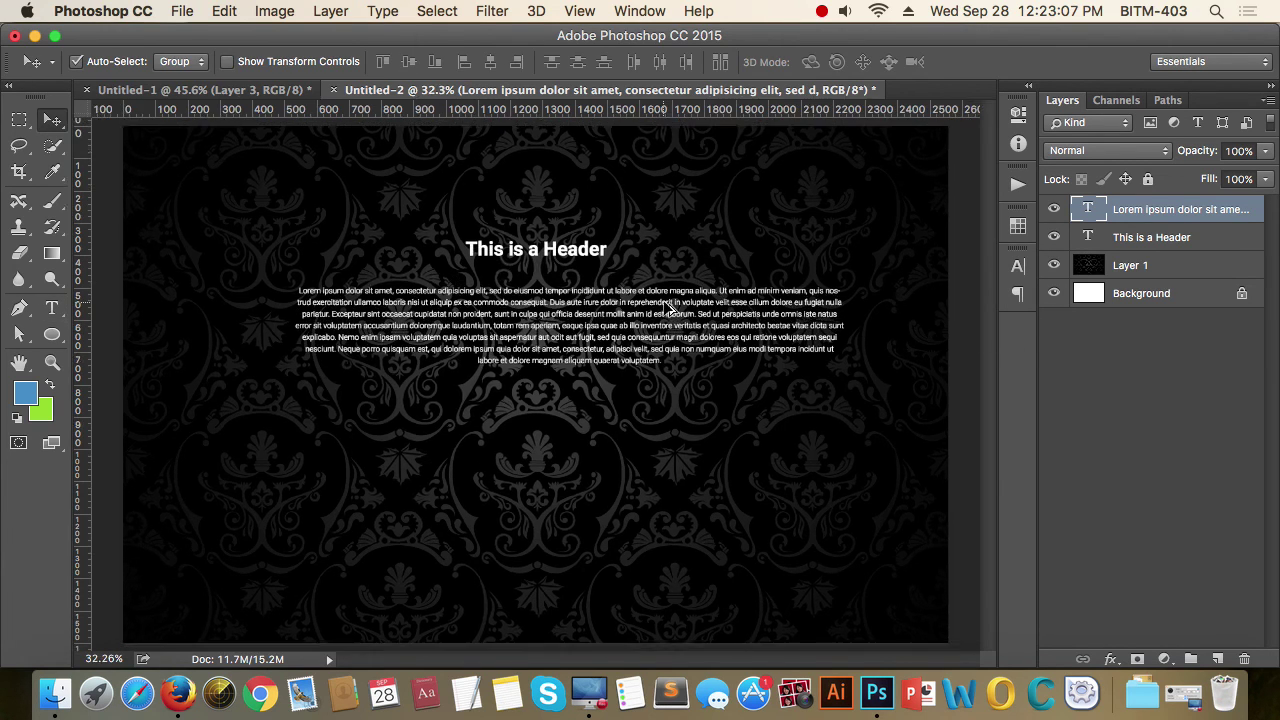
pyautogui.click(577, 405)
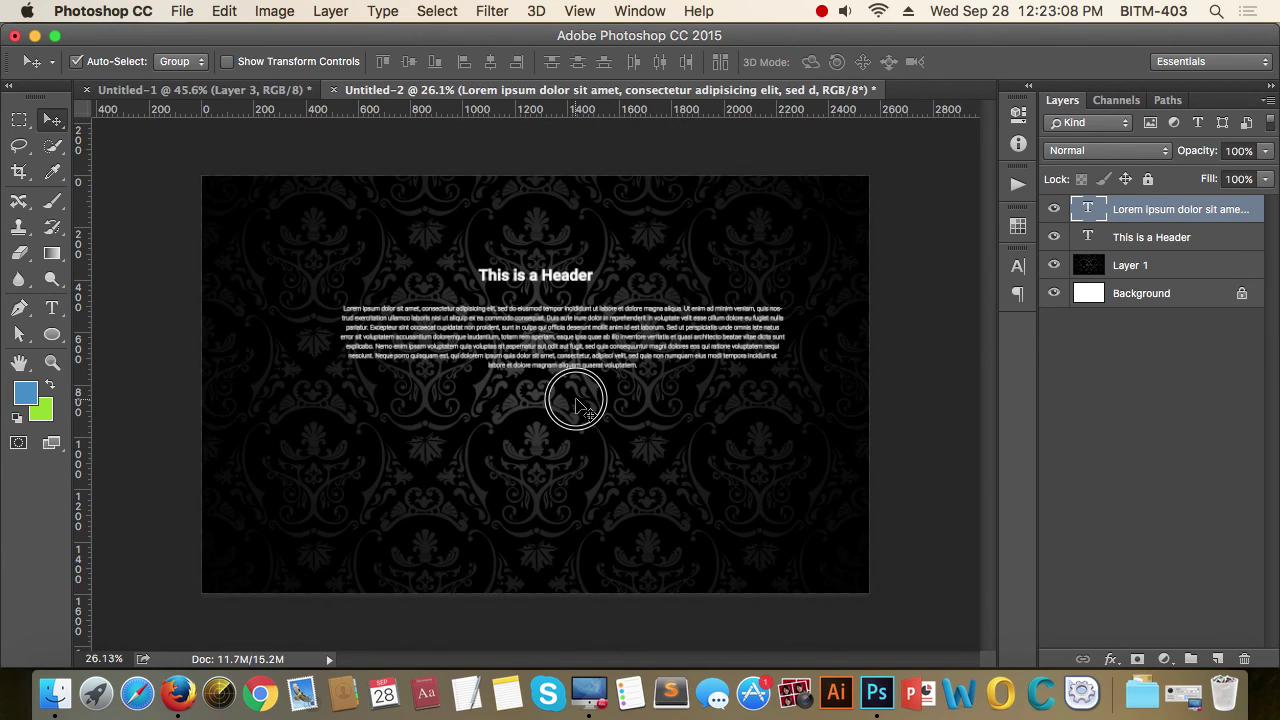
pyautogui.click(588, 287)
pyautogui.doubleClick(590, 288)
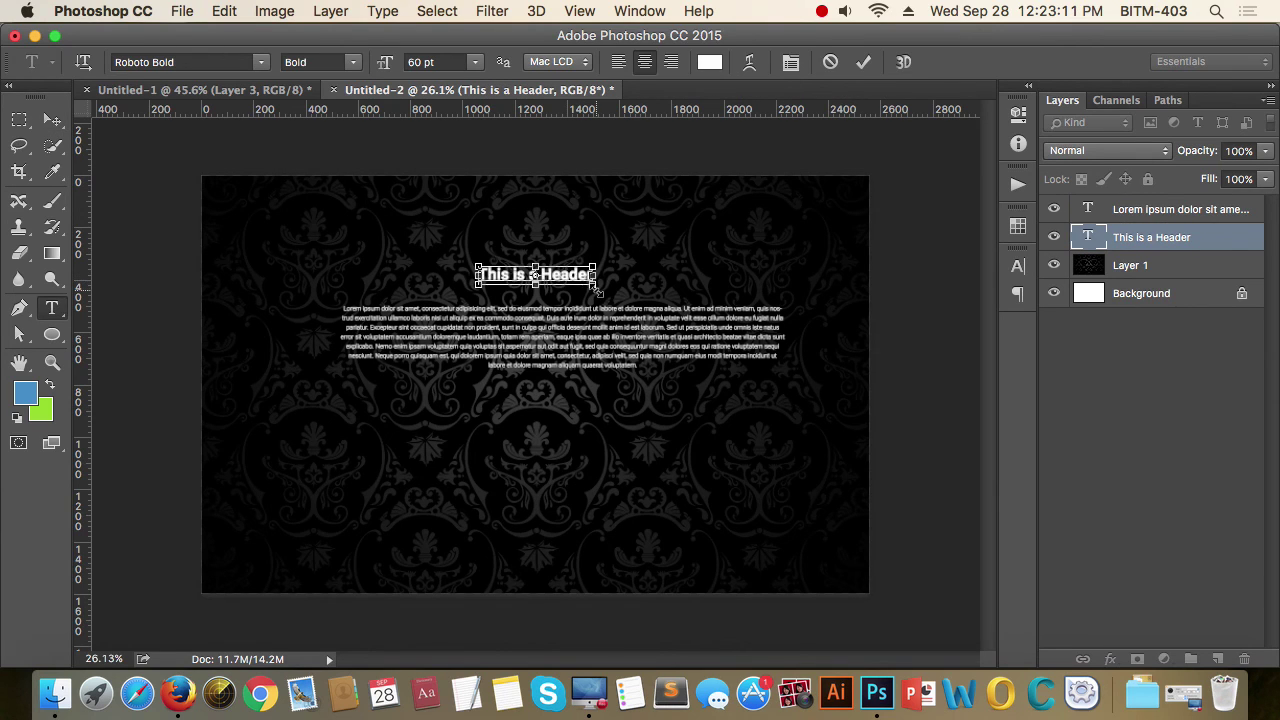
pyautogui.click(477, 62)
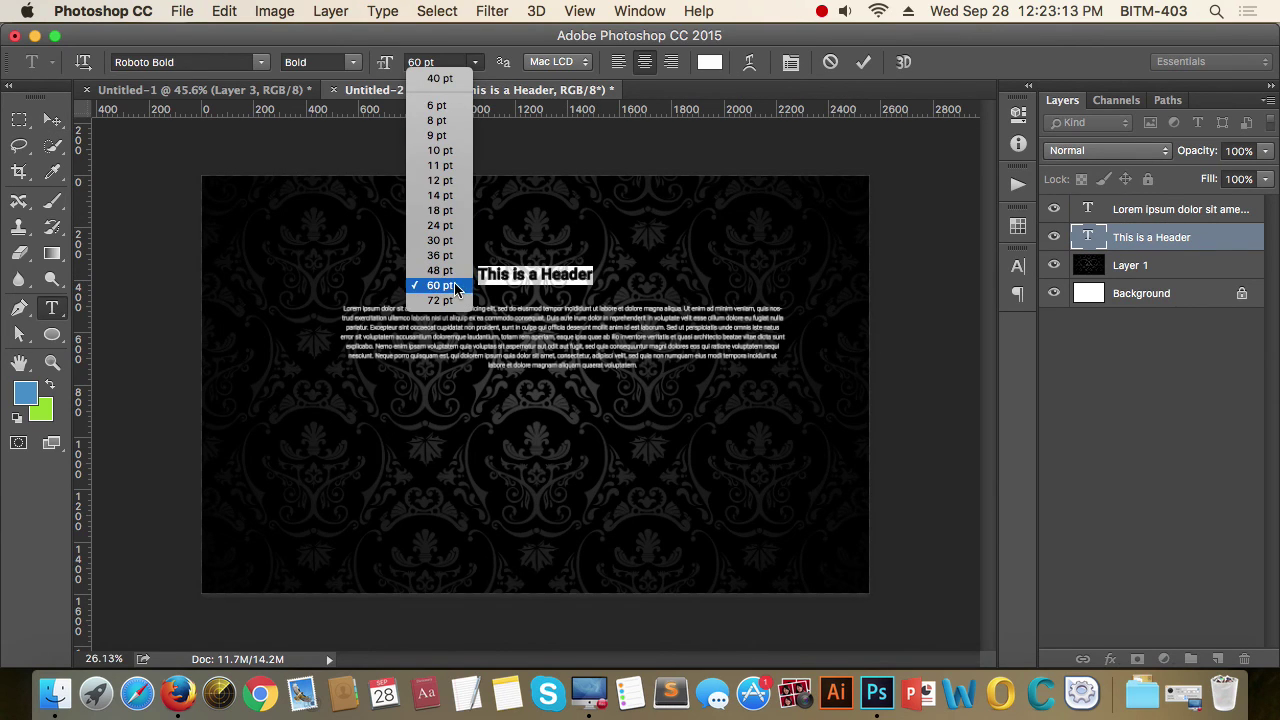
pyautogui.click(480, 311)
pyautogui.click(52, 119)
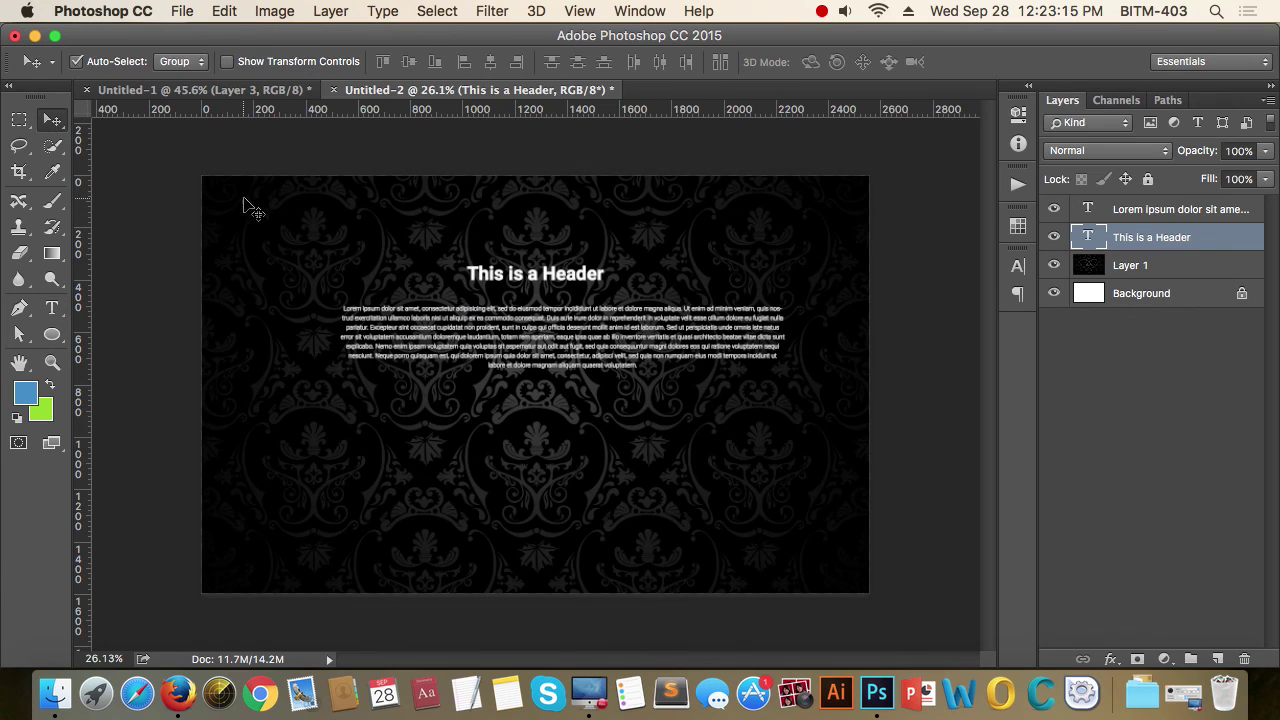
# Toggle the visibility of the header and paragraph layers to check which layer holds which text
pyautogui.scroll(1, 552, 333)
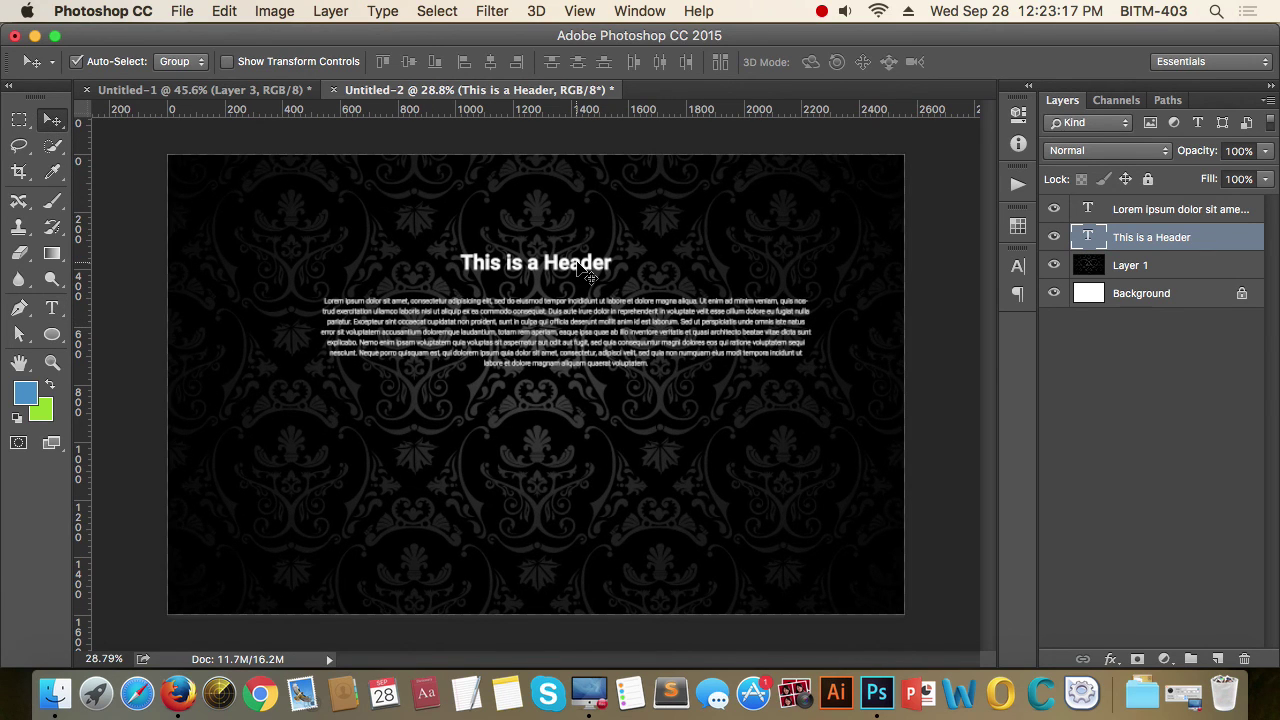
pyautogui.keyDown('shift'); pyautogui.click(612, 330); pyautogui.keyUp('shift')
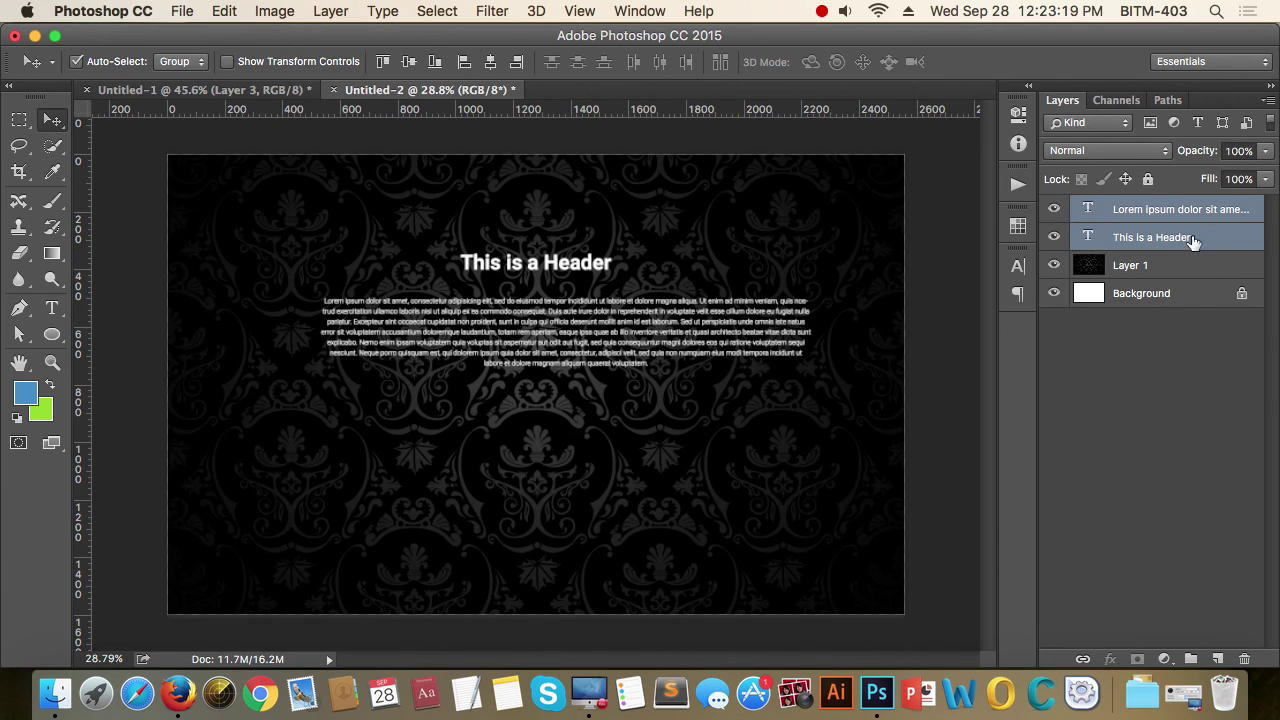
pyautogui.click(1192, 240)
pyautogui.click(1054, 237)
pyautogui.click(1054, 237)
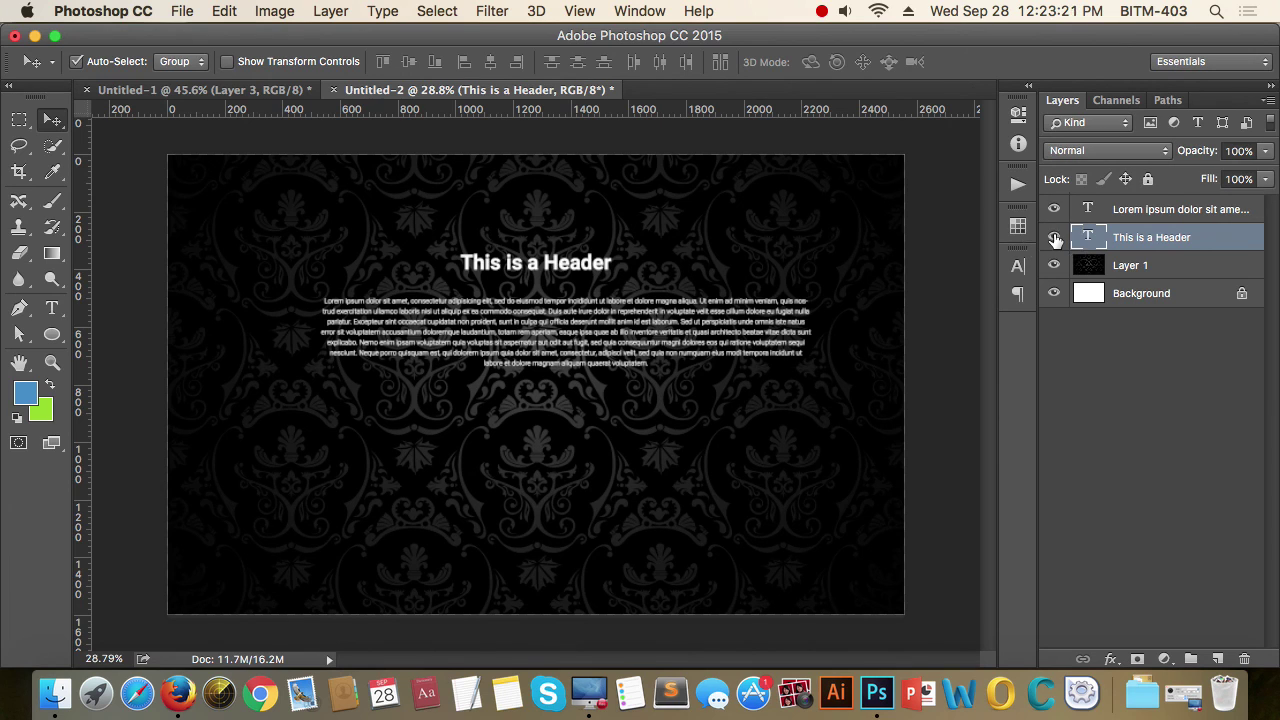
pyautogui.click(1054, 237)
pyautogui.click(1054, 237)
pyautogui.click(641, 322)
pyautogui.click(1053, 211)
pyautogui.click(1053, 211)
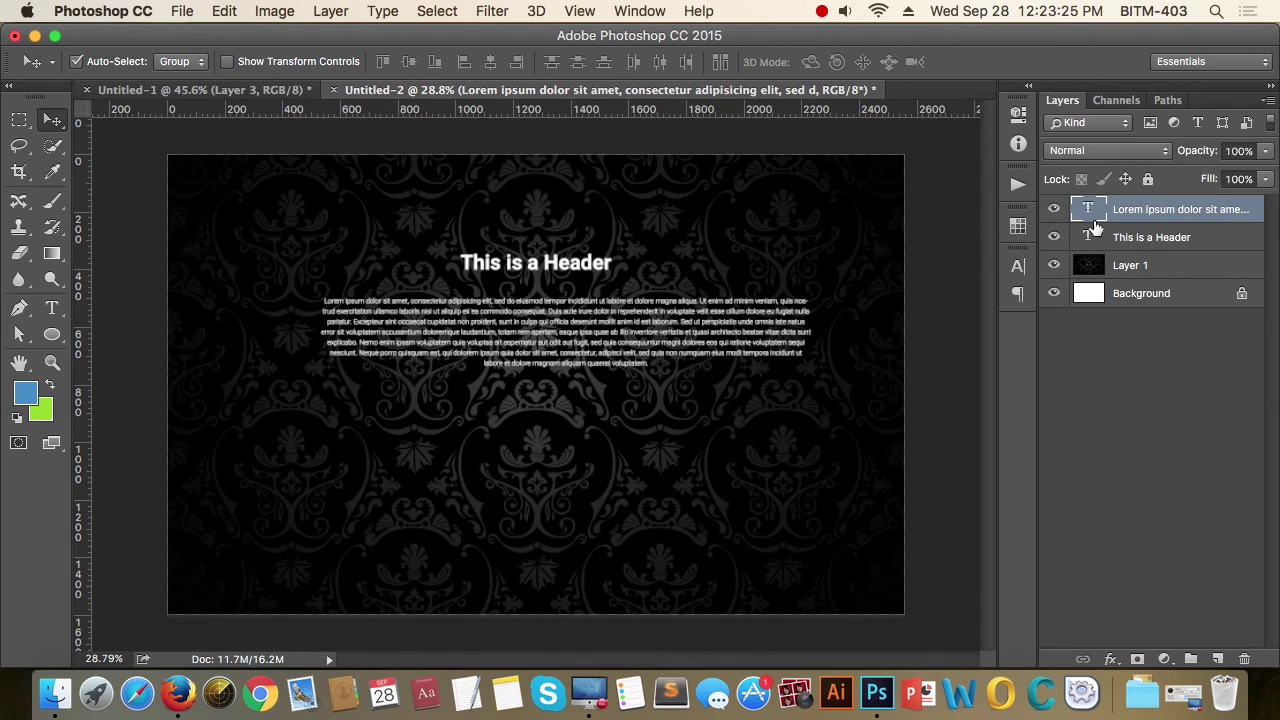
# Select the header and paragraph layers together and align their horizontal centres with each other
pyautogui.click(1160, 268)
pyautogui.click(1180, 237)
pyautogui.click(1188, 215)
pyautogui.keyDown('shift'); pyautogui.click(1183, 241); pyautogui.keyUp('shift')
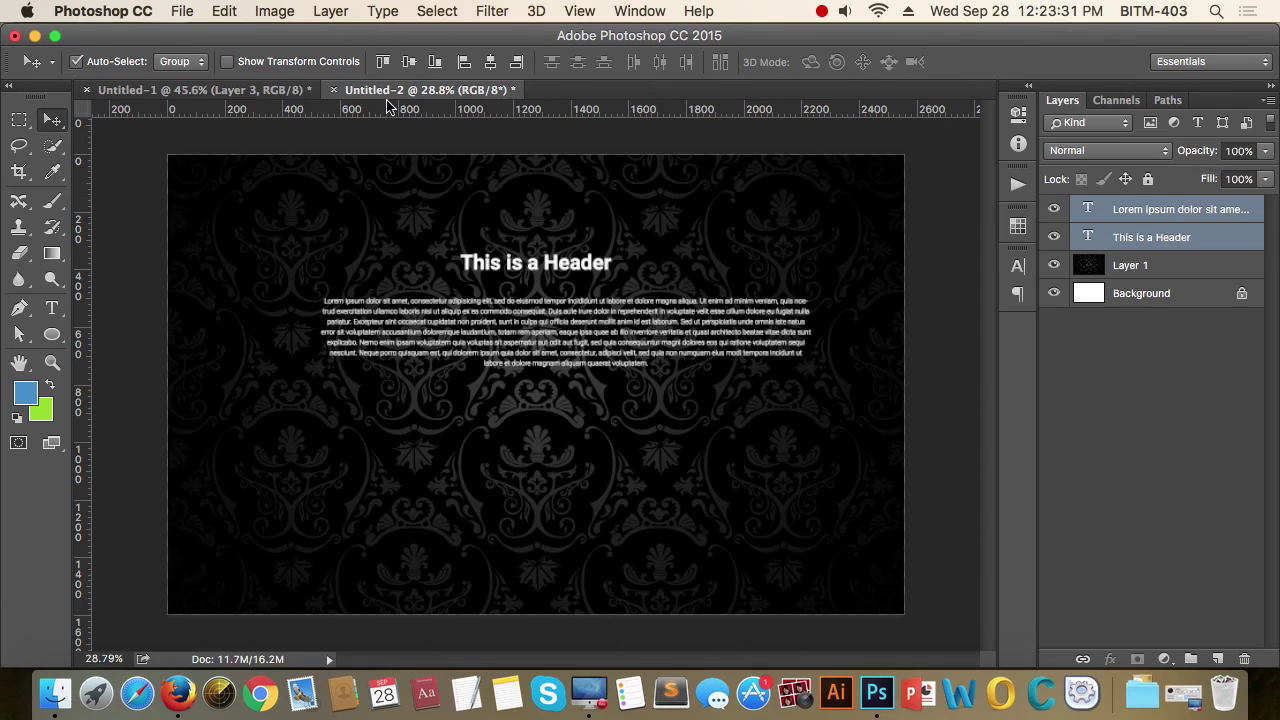
pyautogui.click(490, 61)
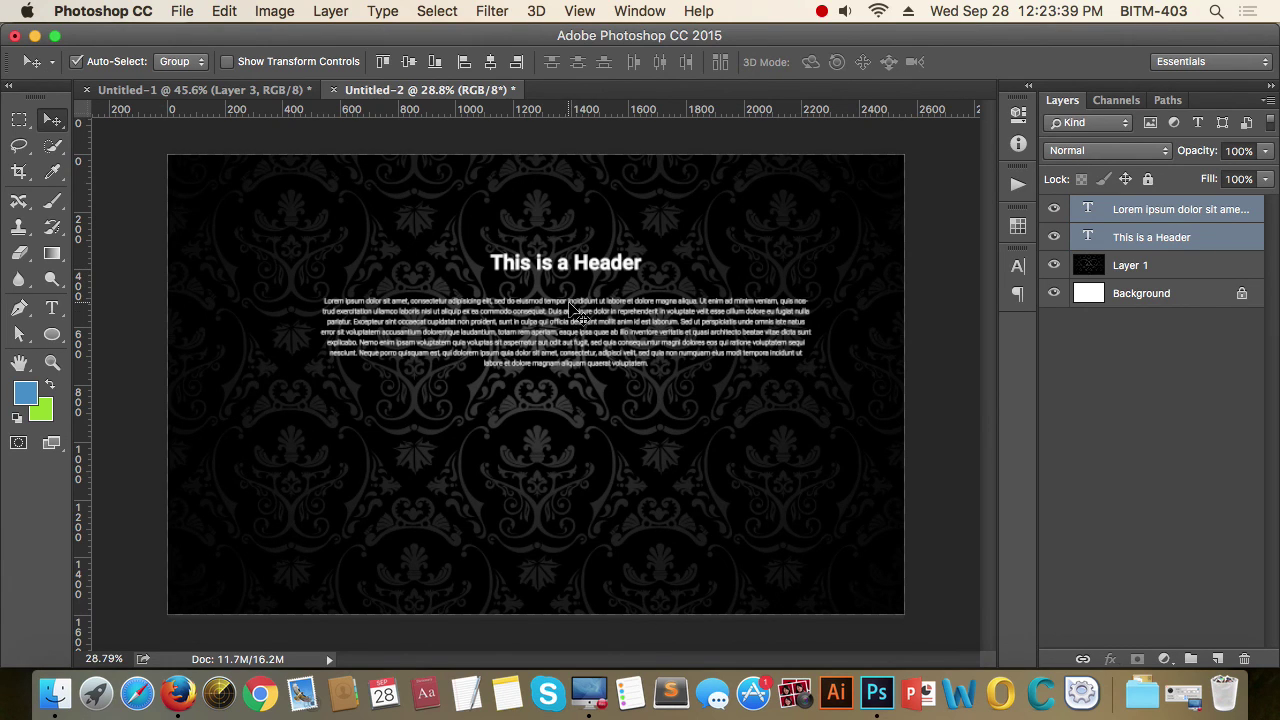
# Select the entire canvas, centre both text layers horizontally on it, and try aligning their vertical centres
pyautogui.scroll(-2, 730, 335)
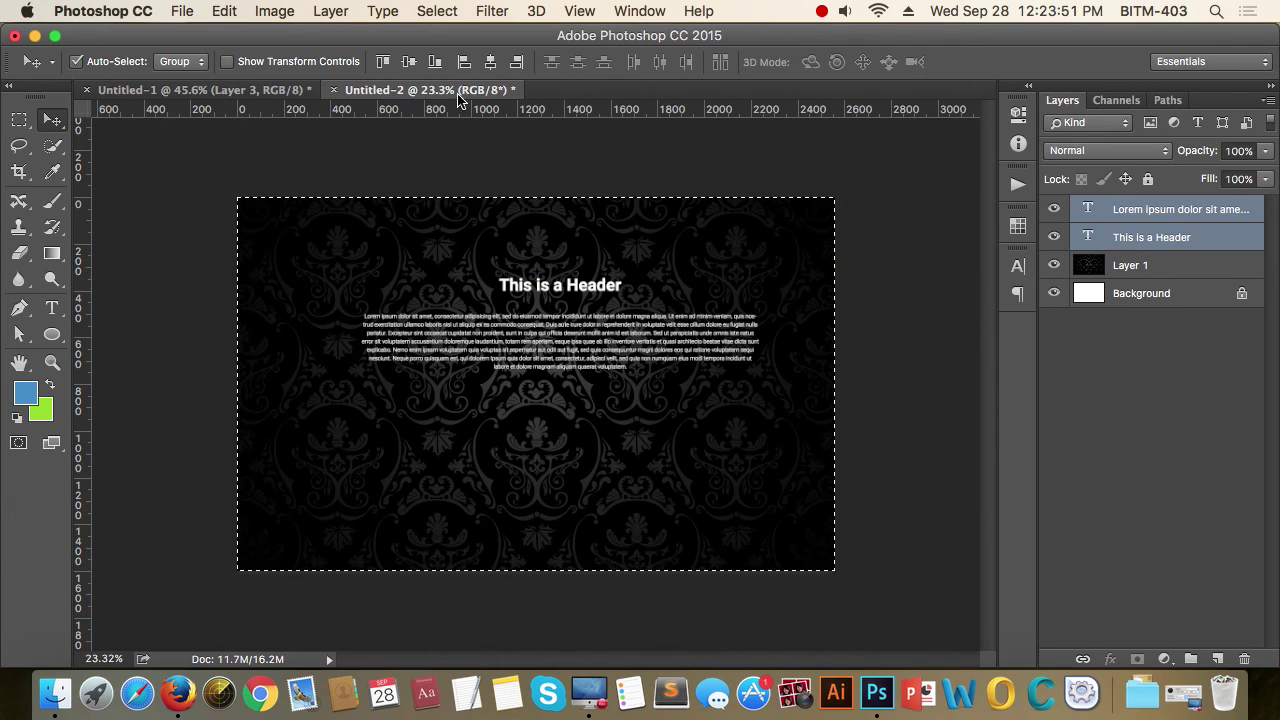
pyautogui.click(490, 63)
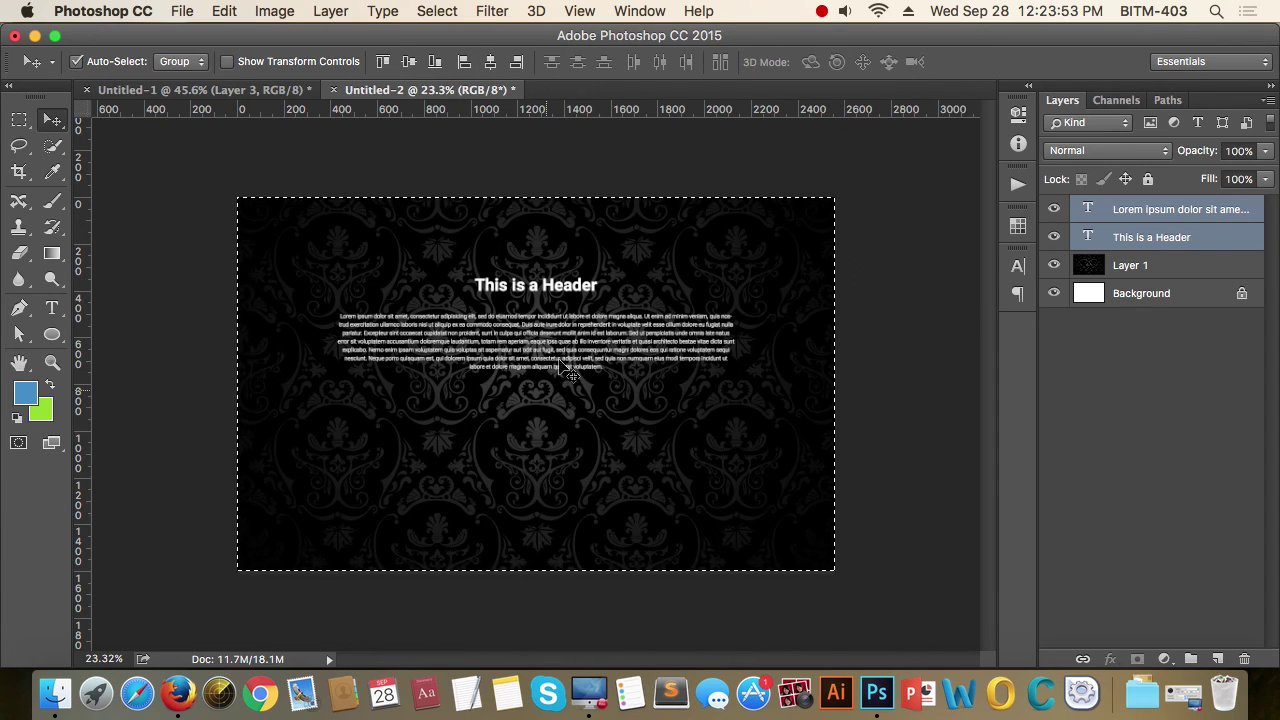
pyautogui.click(409, 62)
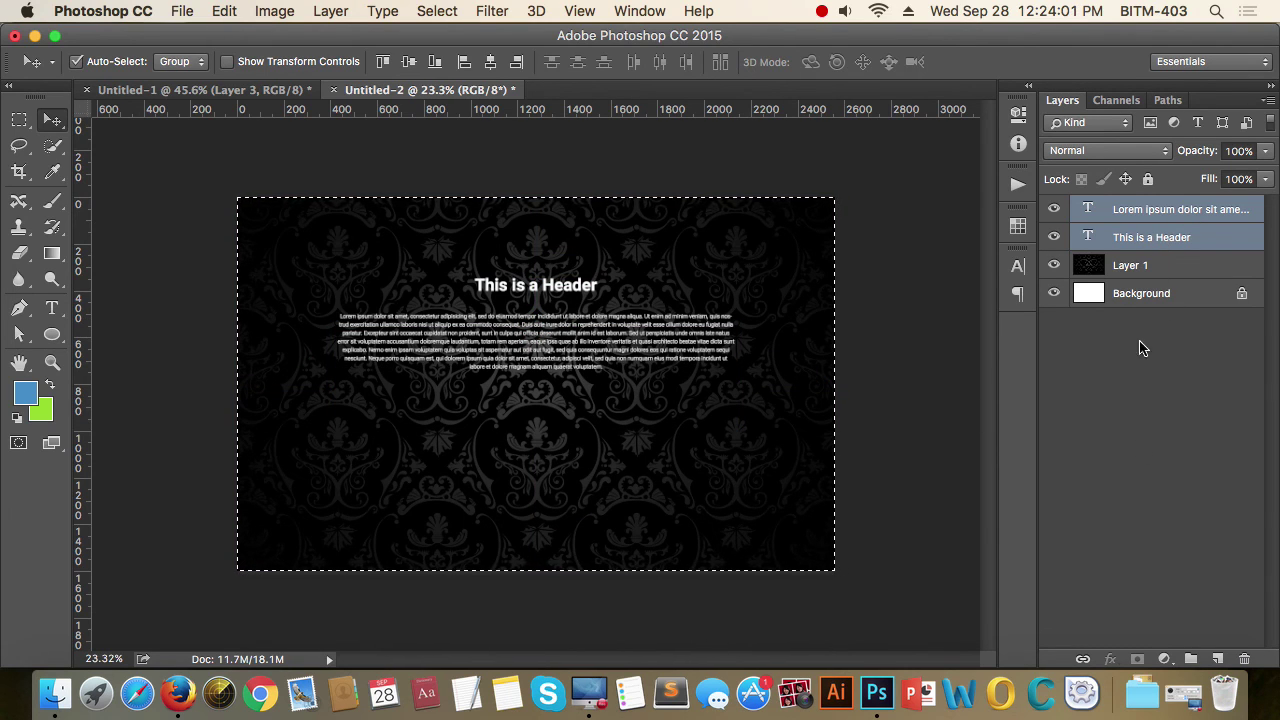
# Group the two text layers, centre the group vertically on the selected canvas, and clear the selection
pyautogui.press('super+g')
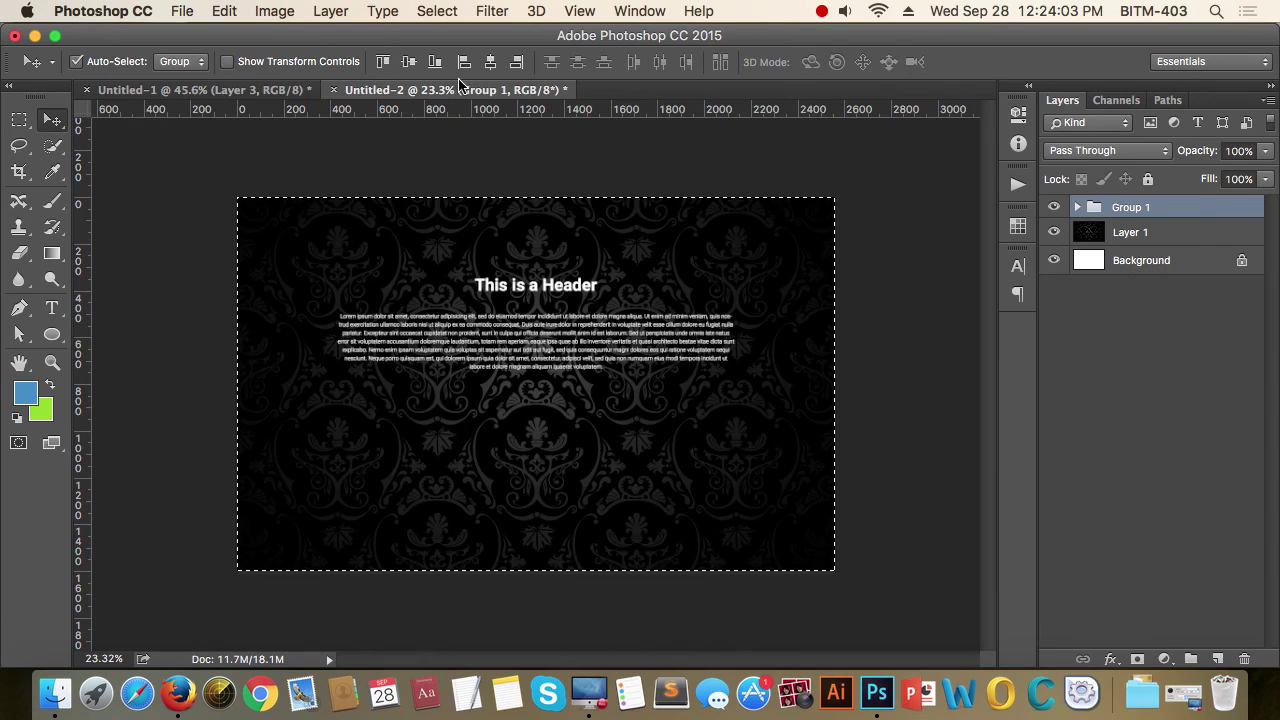
pyautogui.click(408, 61)
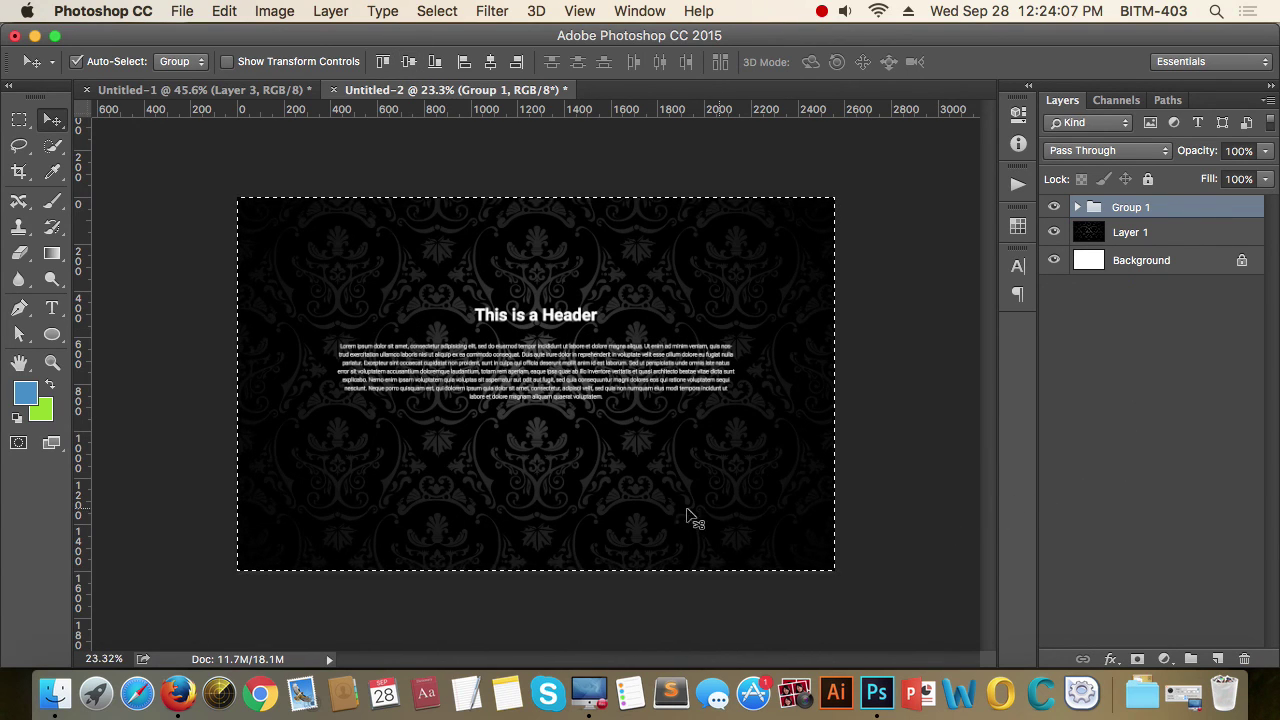
pyautogui.press('super+d')
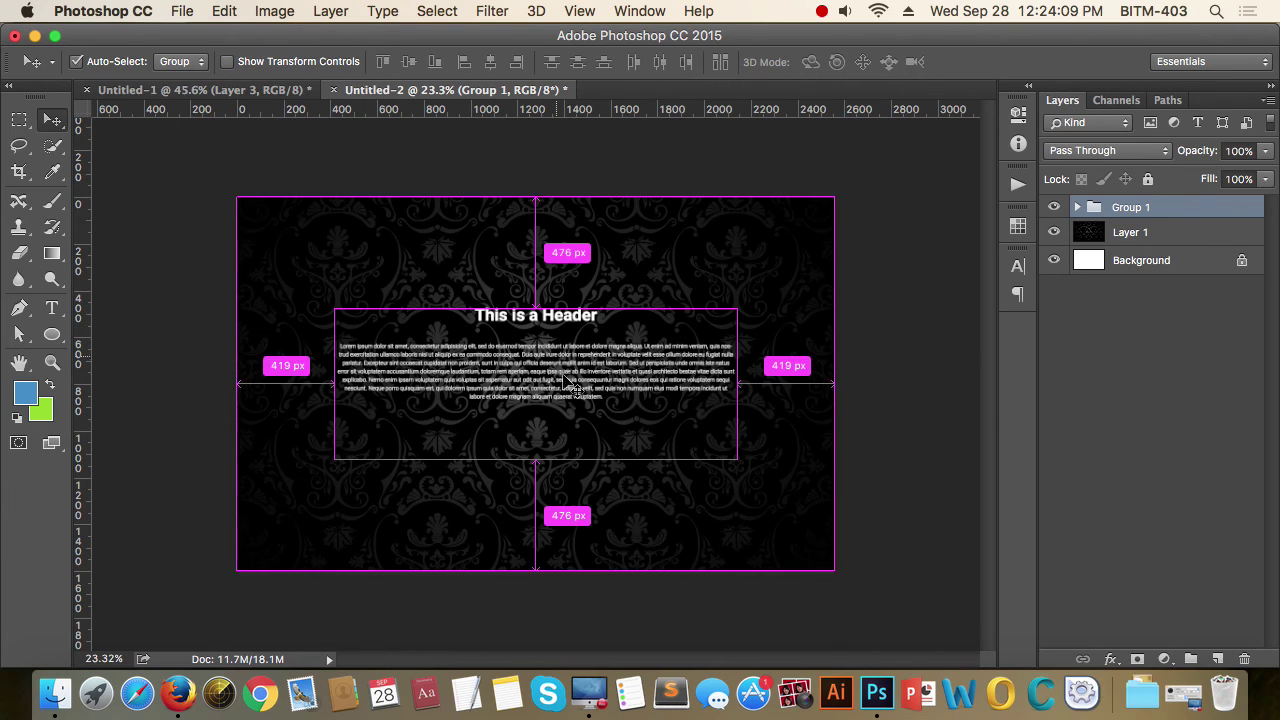
# Switch the Move tool's Auto-Select from Group to Layer and select the paragraph text layer on the canvas
pyautogui.scroll(2, 535, 350)
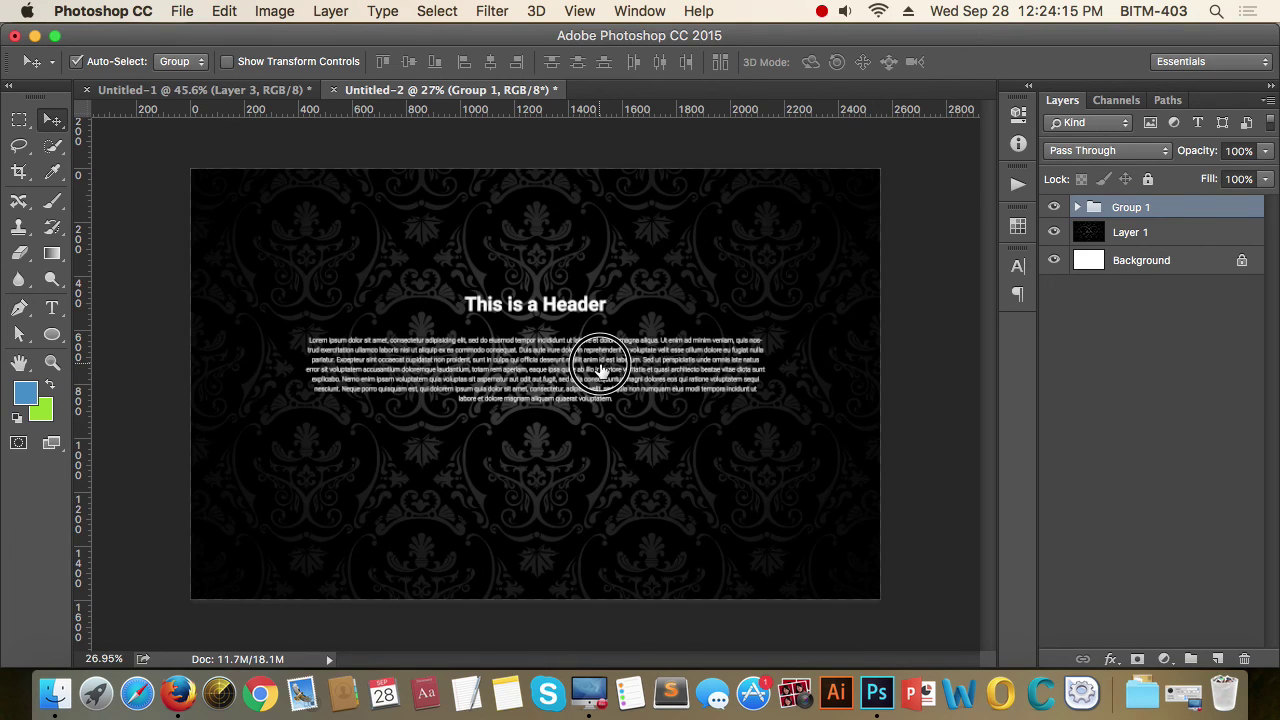
pyautogui.click(1154, 428)
pyautogui.click(175, 61)
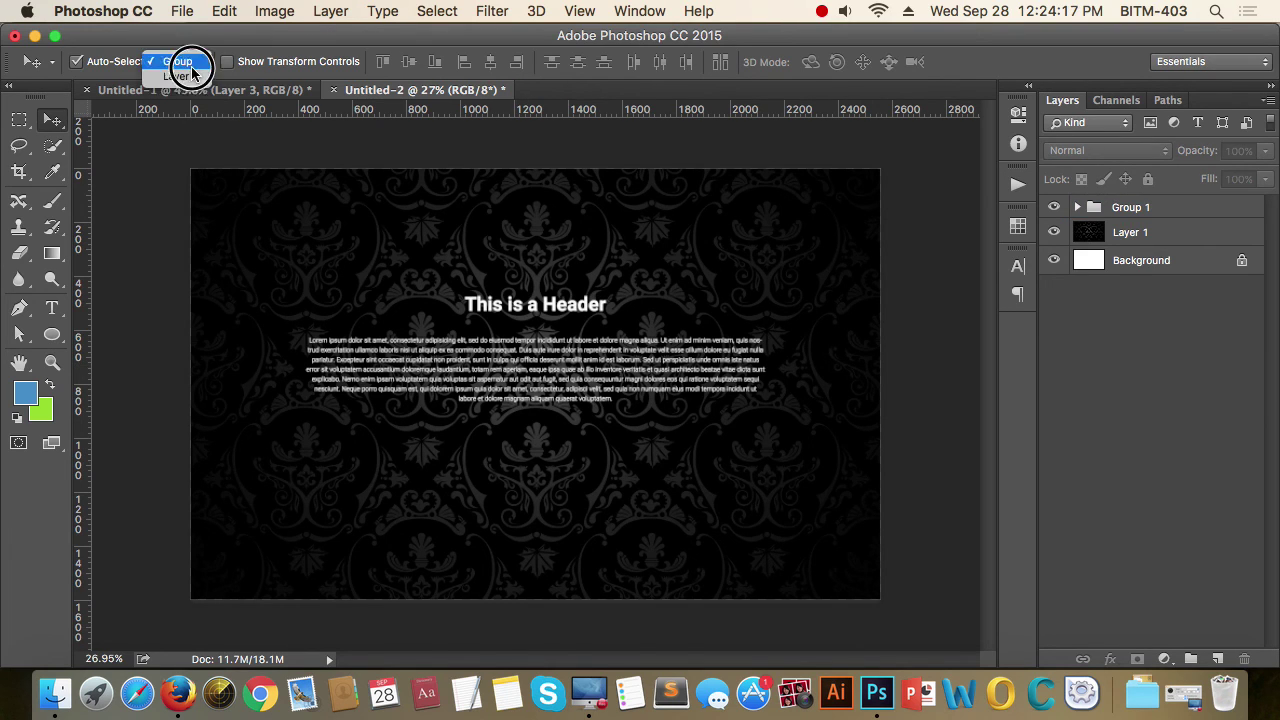
pyautogui.click(172, 77)
pyautogui.click(565, 367)
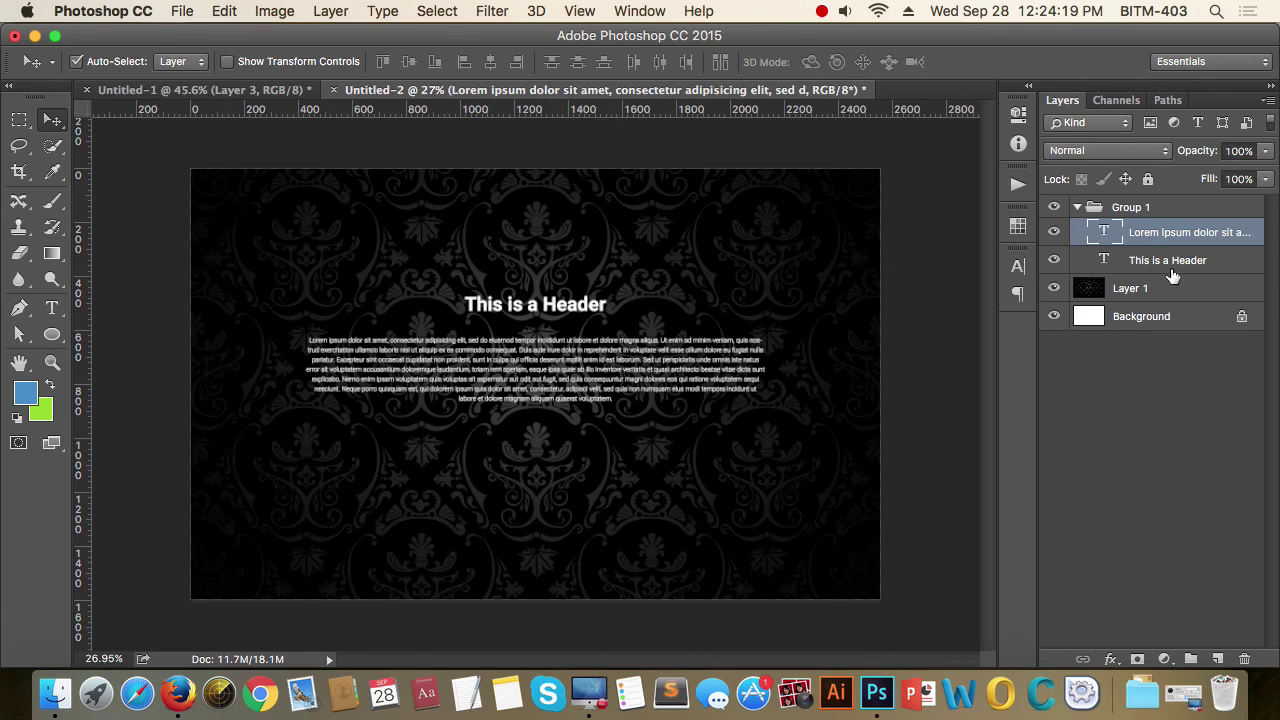
# Shorten the paragraph's text box from below so its lower edge sits just under the last line of text
pyautogui.doubleClick(1104, 232)
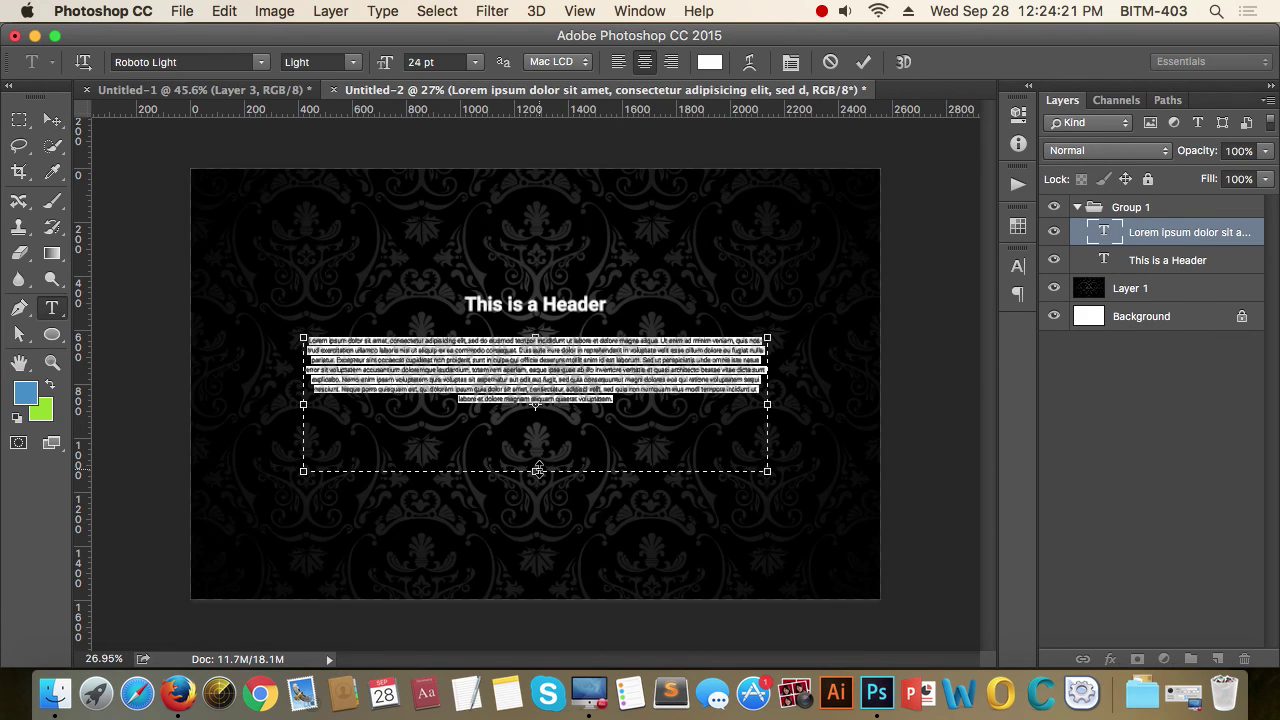
pyautogui.moveTo(537, 470); pyautogui.dragTo(552, 410)
pyautogui.click(52, 119)
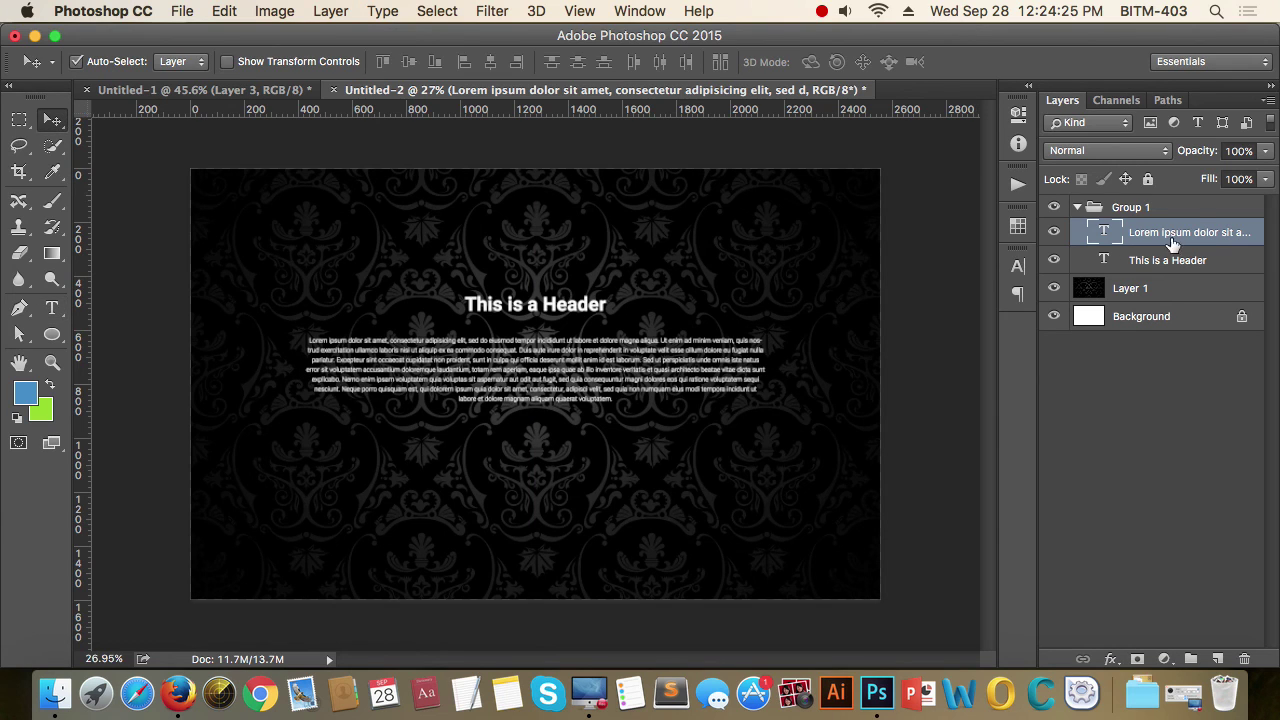
# Collapse and select the text group, centre it vertically on the fully selected canvas, and clear the selection
pyautogui.click(1077, 207)
pyautogui.click(1193, 207)
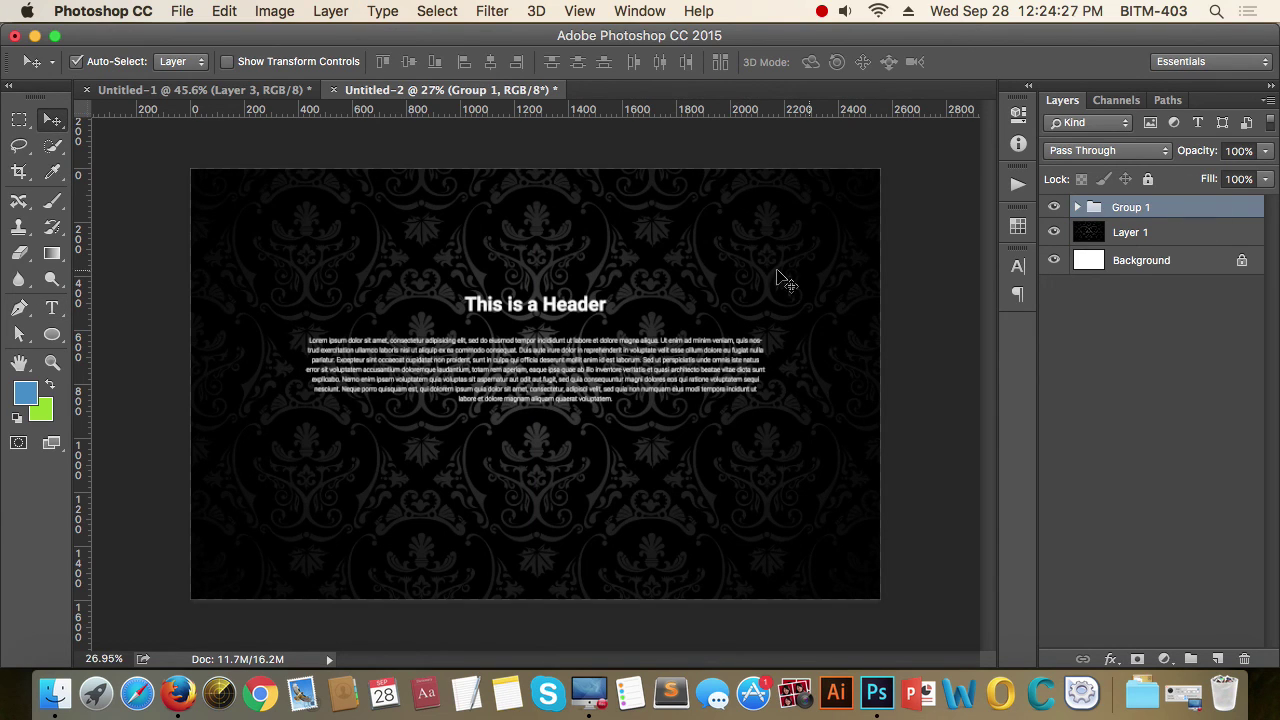
pyautogui.press('super+a')
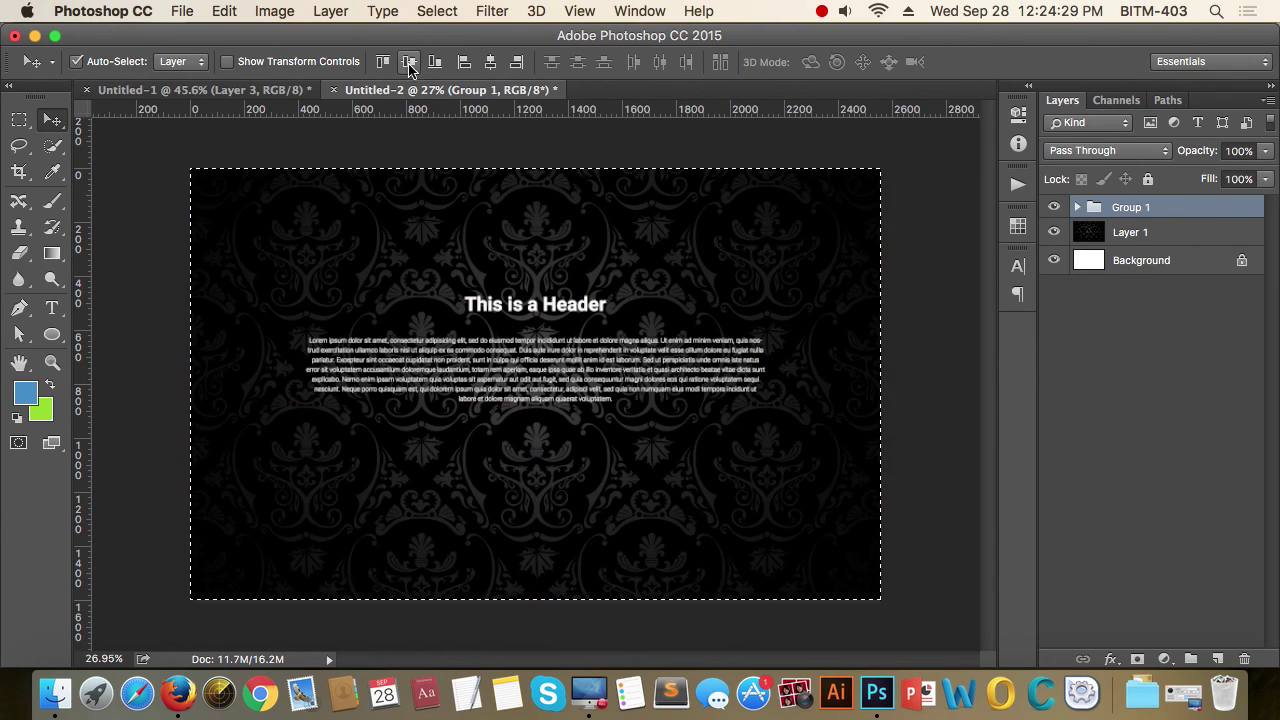
pyautogui.click(409, 62)
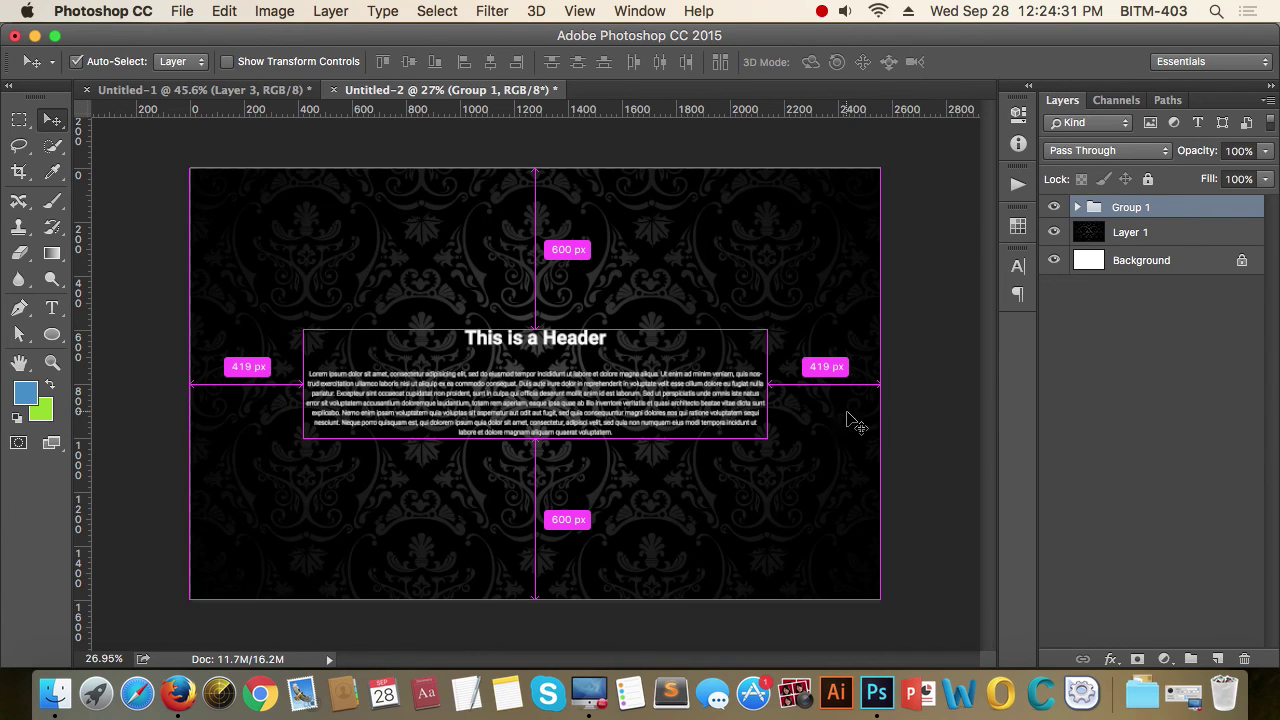
pyautogui.press('super+d')
pyautogui.scroll(-2, 720, 407)
pyautogui.scroll(3, 668, 425)
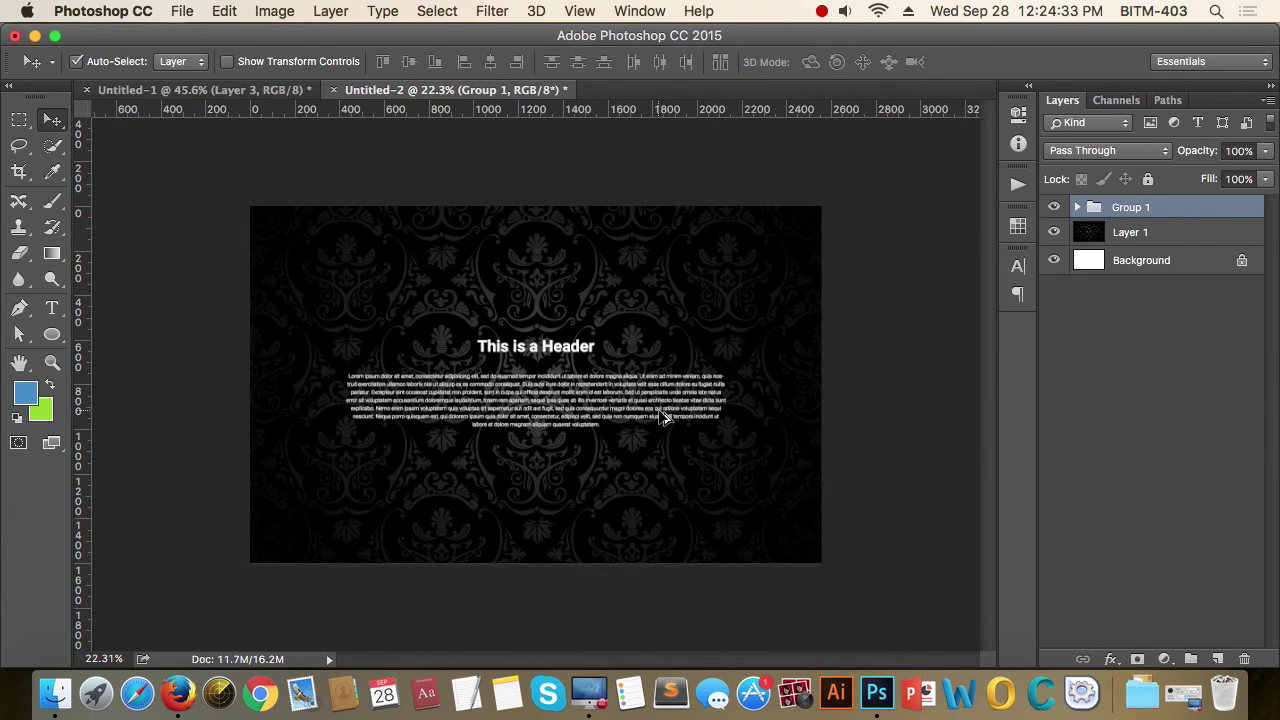